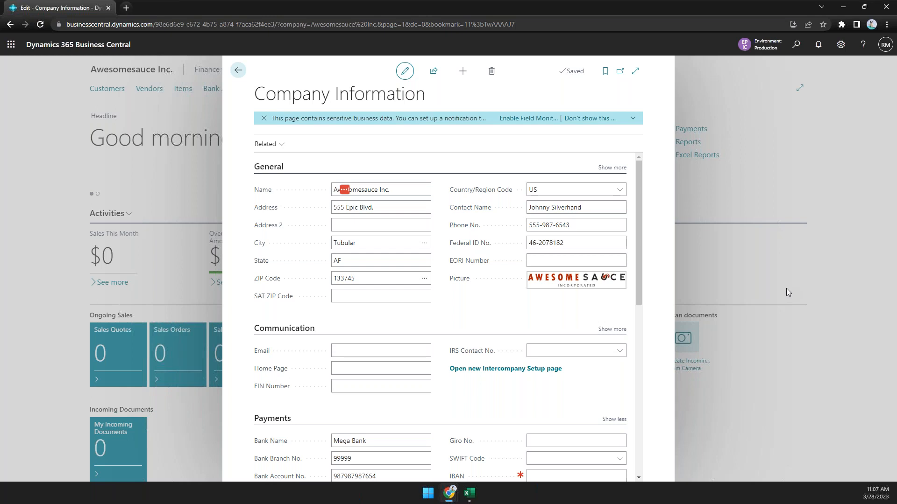
# Step: Close Company Information, open the Chart of Accounts, and highlight the page number in its web address
pyautogui.press('Escape')
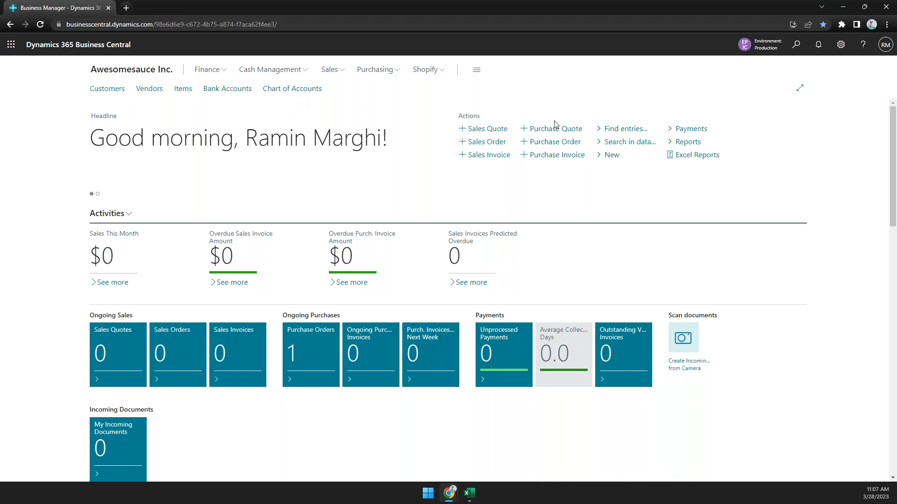
pyautogui.click(304, 90)
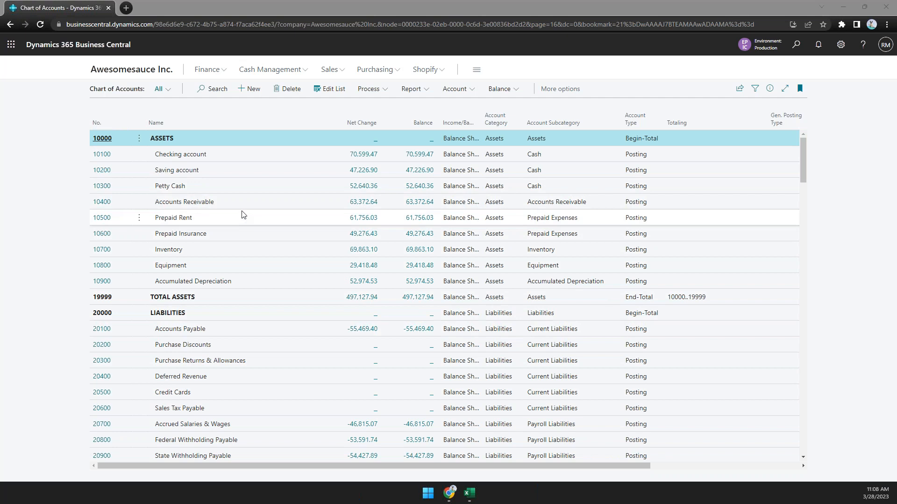
pyautogui.click(541, 24)
pyautogui.click(540, 23)
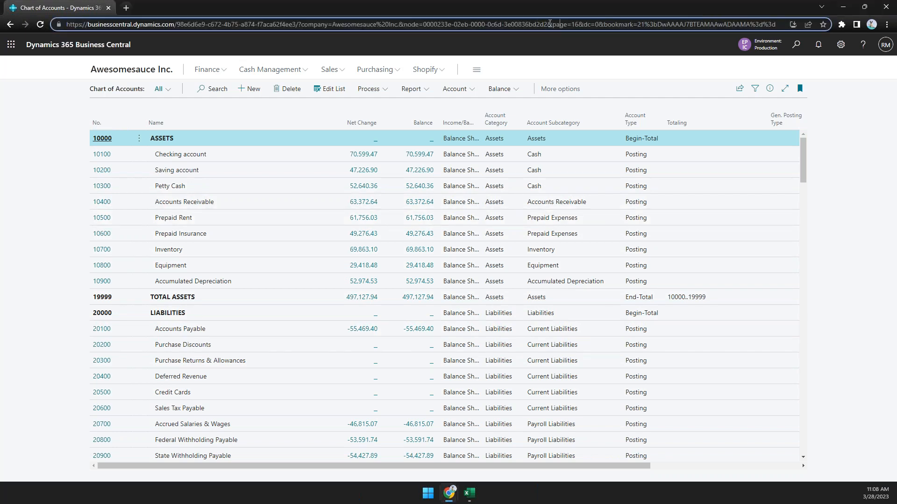
pyautogui.moveTo(553, 23); pyautogui.dragTo(579, 25)
pyautogui.click(579, 159)
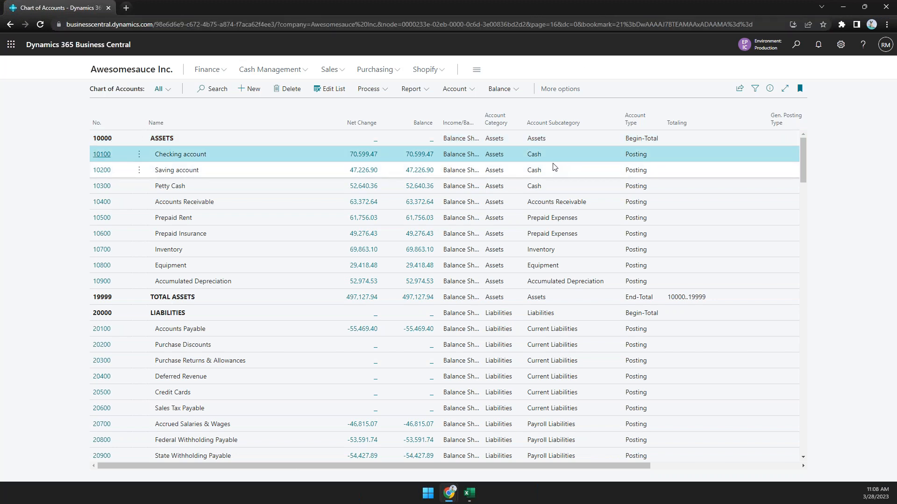
# Step: Open Page Inspection for the Chart of Accounts and briefly check the Help pane, closing it again
pyautogui.hotkey('ctrl', 'alt', 'F1')
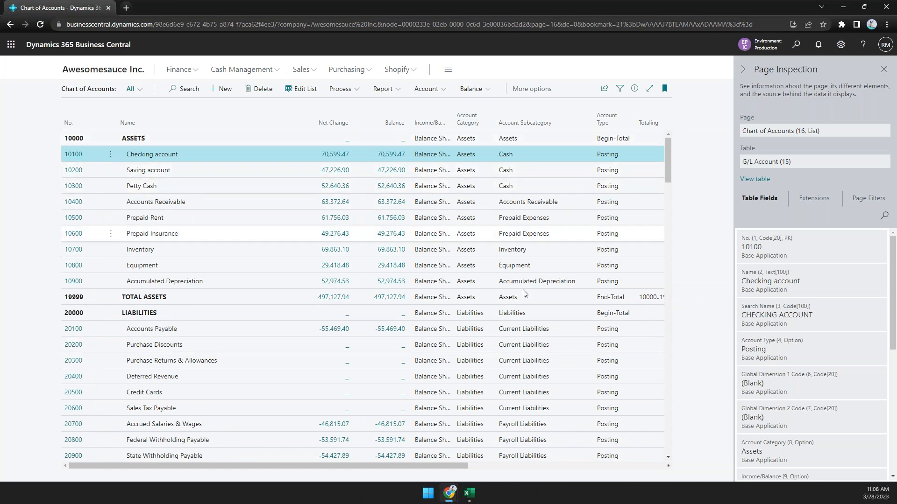
pyautogui.click(862, 46)
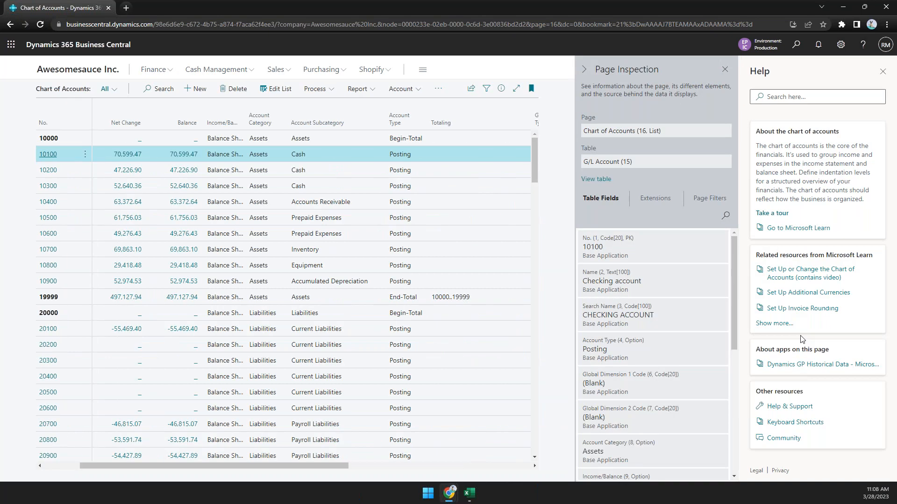
pyautogui.click(882, 71)
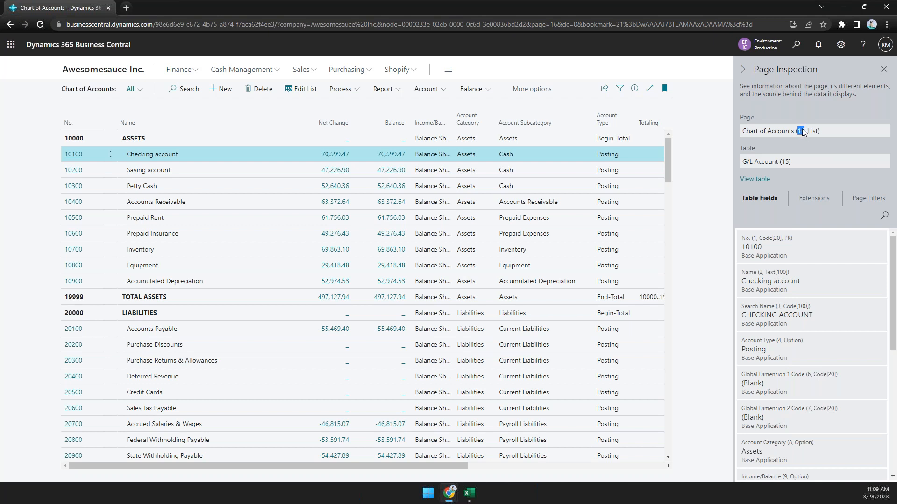
# Step: View the underlying G/L Account table in a separate browser tab and close that tab
pyautogui.moveTo(791, 163); pyautogui.dragTo(788, 164)
pyautogui.click(764, 179)
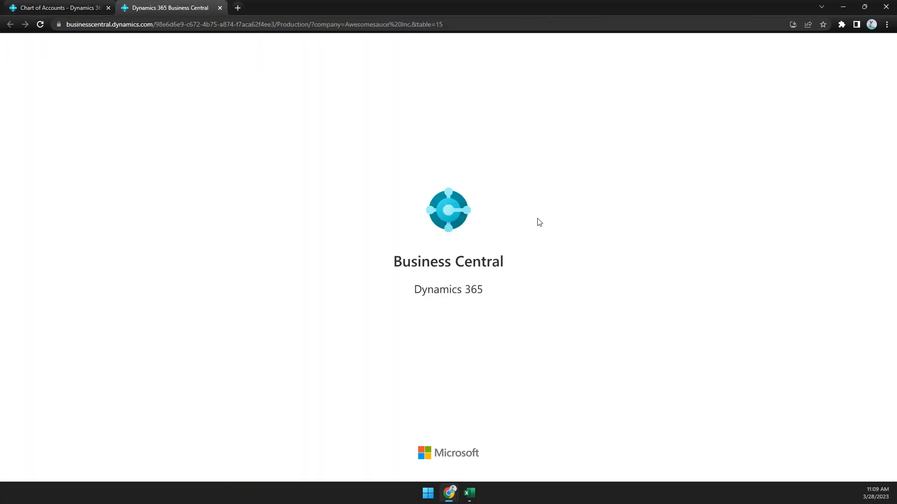
pyautogui.click(220, 8)
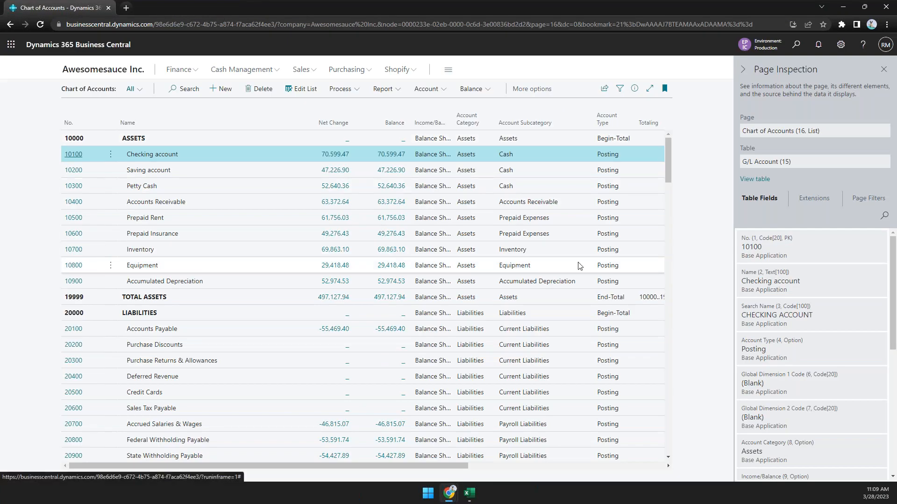
# Step: Copy the Chart of Accounts page ID 16 from Page Inspection and switch to the other open window
pyautogui.doubleClick(802, 131)
pyautogui.rightClick(803, 131)
pyautogui.click(790, 143)
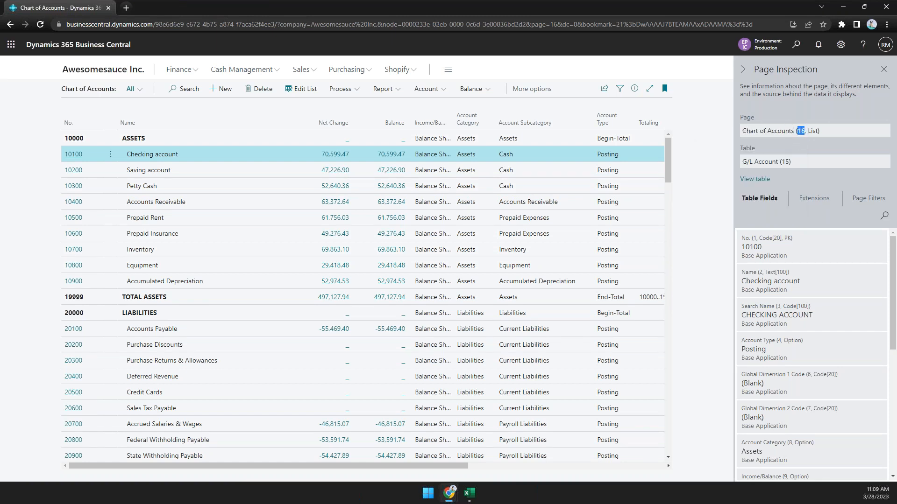
pyautogui.hotkey('alt', 'Tab')
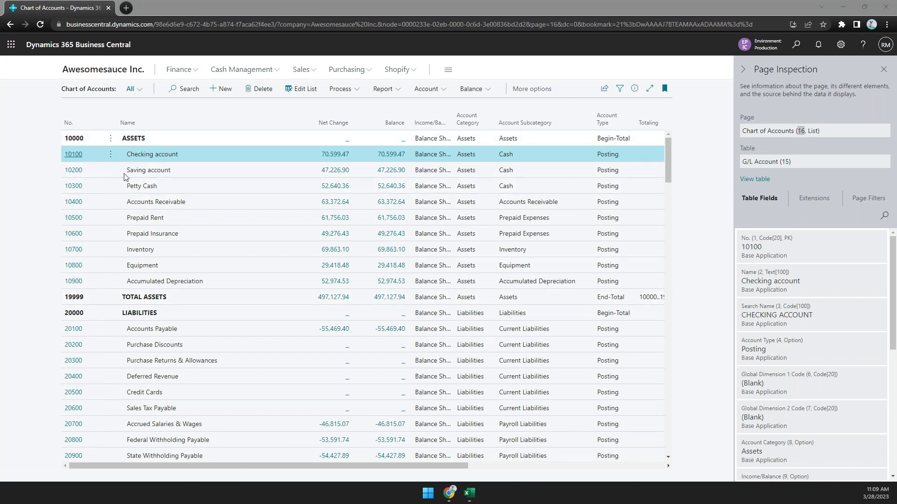
# Step: Copy page ID 20 of the General Ledger Entries behind the Checking account's balance, and return to the Chart of Accounts without Page Inspection
pyautogui.scroll(-5, 775, 322)
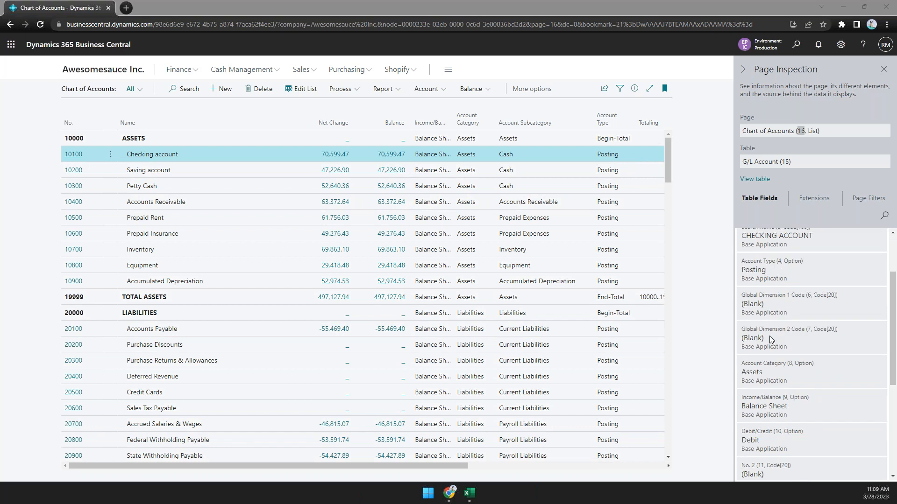
pyautogui.click(760, 256)
pyautogui.scroll(-1, 778, 316)
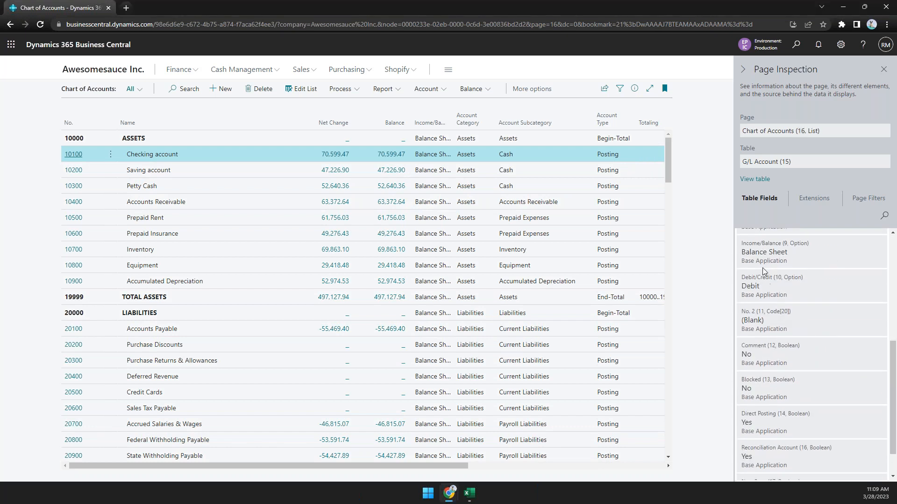
pyautogui.scroll(-5, 763, 306)
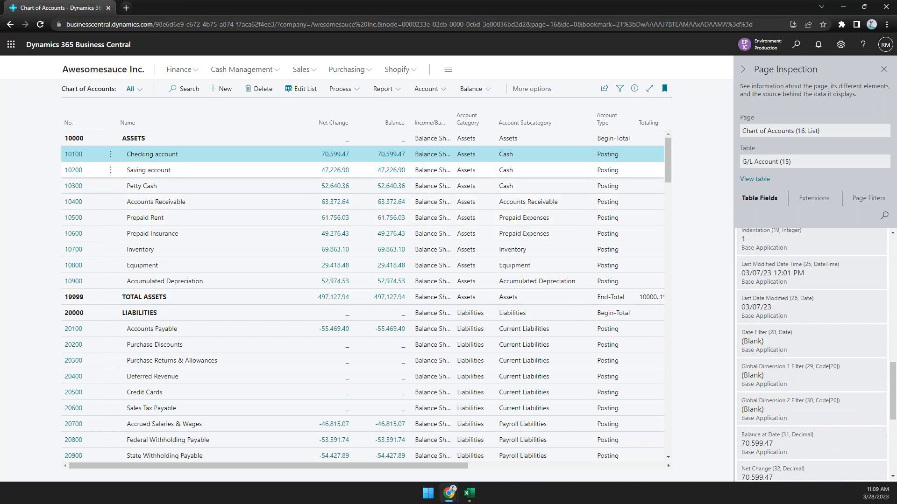
pyautogui.click(395, 154)
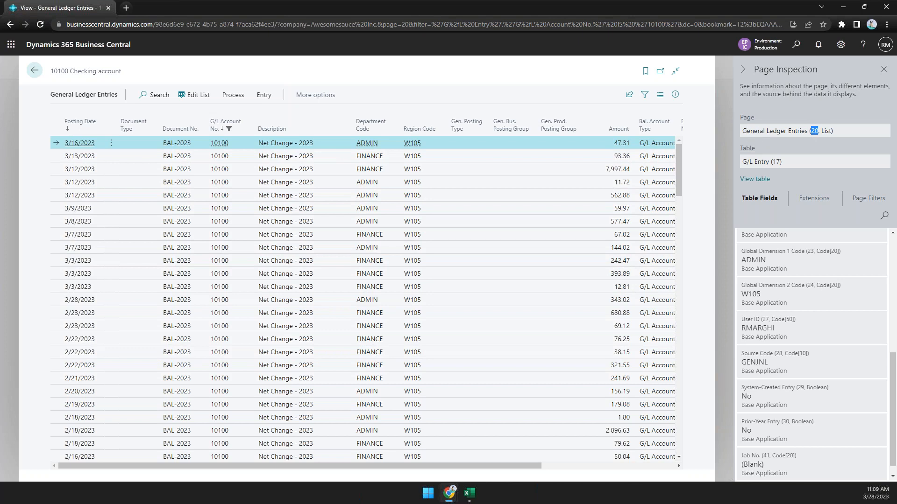
pyautogui.rightClick(814, 133)
pyautogui.click(806, 140)
pyautogui.hotkey('alt', 'Tab')
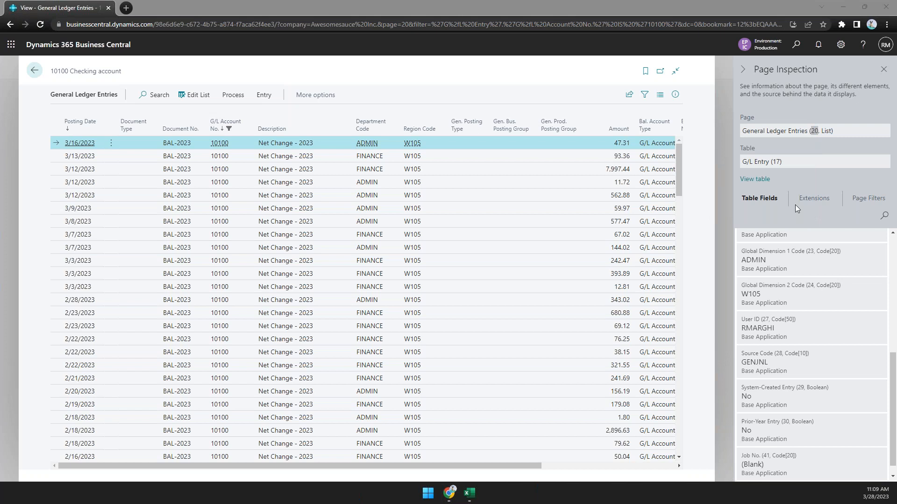
pyautogui.click(882, 71)
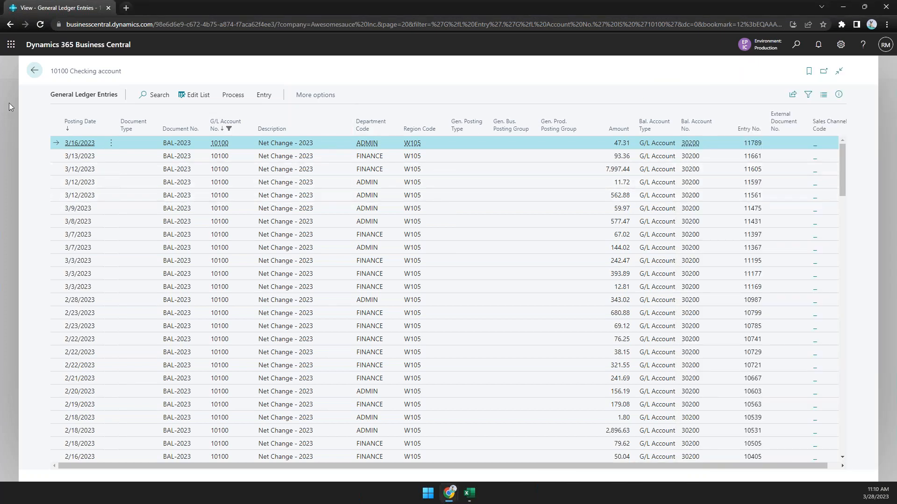
pyautogui.click(34, 71)
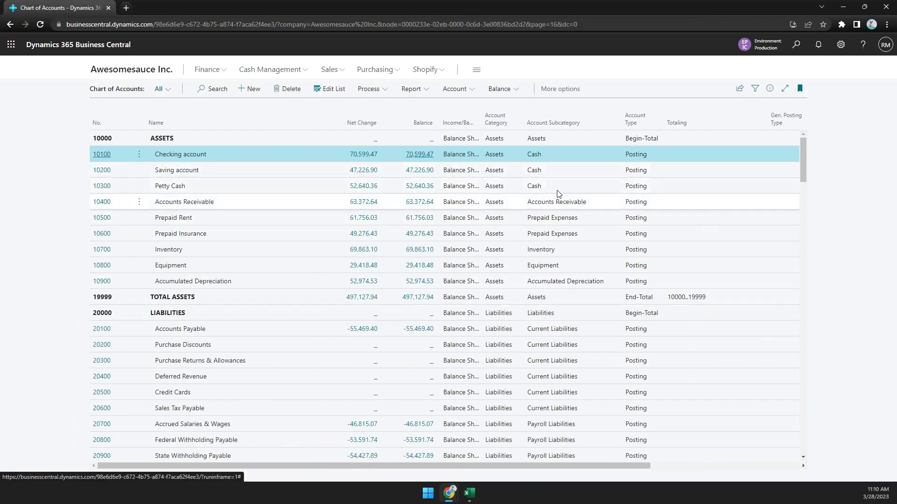
# Step: Search for "Dimension", open the Dimensions page, and open the dimension values of the DEPARTMENT dimension
pyautogui.click(794, 46)
pyautogui.write('Dimension')
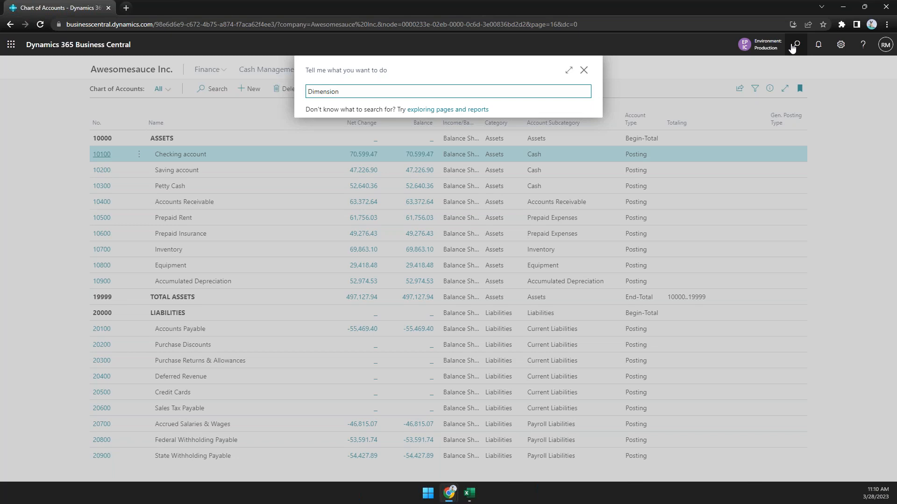
pyautogui.click(400, 230)
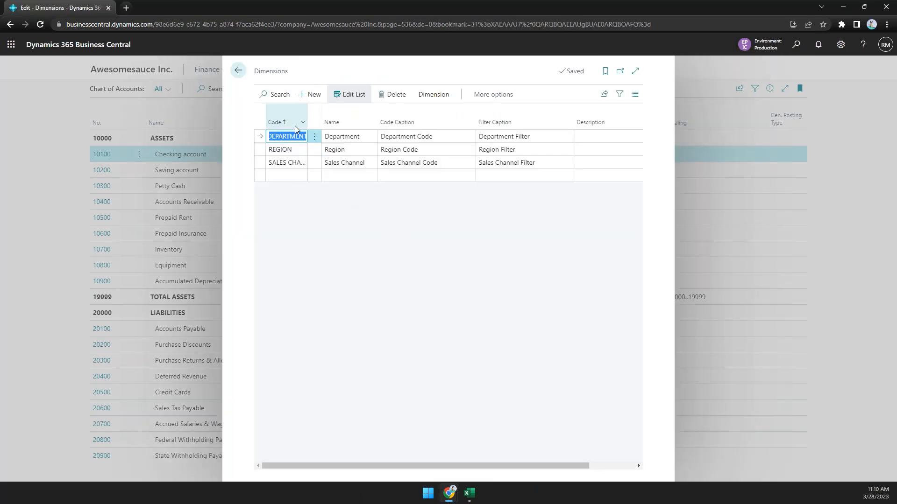
pyautogui.click(438, 99)
pyautogui.click(289, 112)
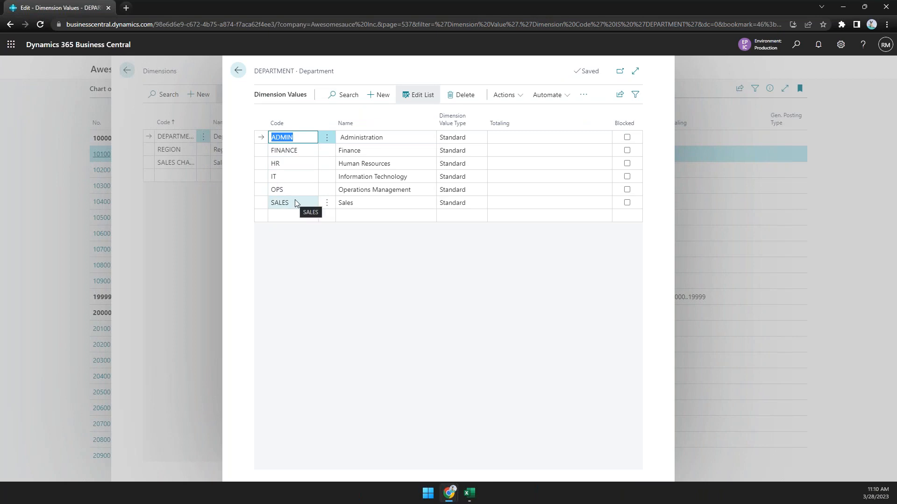
pyautogui.click(381, 151)
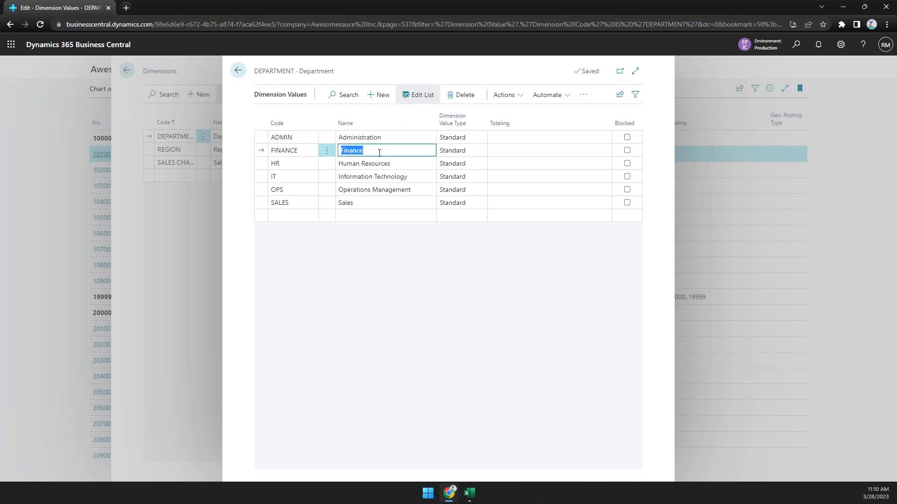
# Step: Copy page ID 537 of the Dimension Values page using Page Inspection, and return to the Chart of Accounts
pyautogui.hotkey('ctrl', 'alt', 'F1')
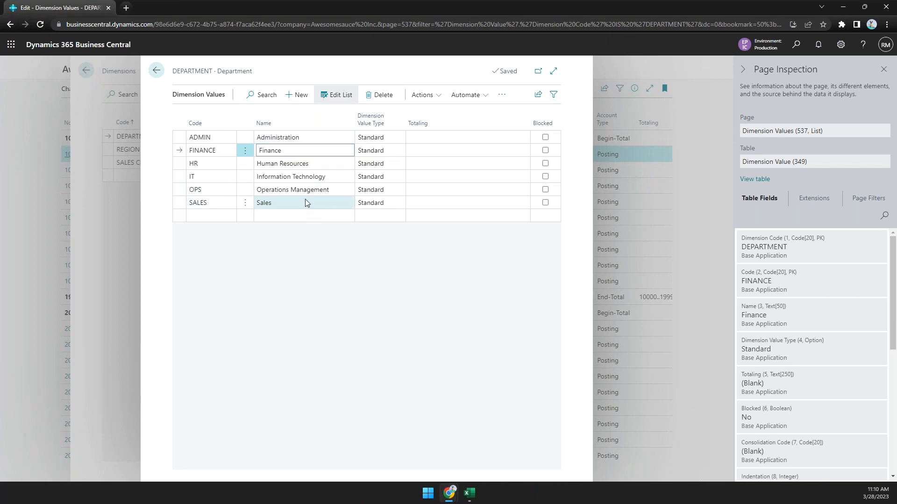
pyautogui.doubleClick(803, 135)
pyautogui.rightClick(804, 140)
pyautogui.click(796, 142)
pyautogui.hotkey('alt', 'Tab')
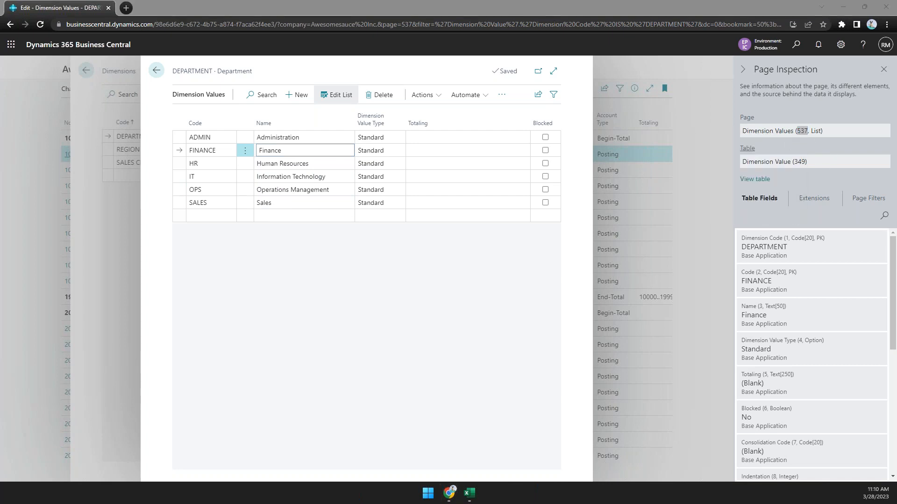
pyautogui.click(883, 69)
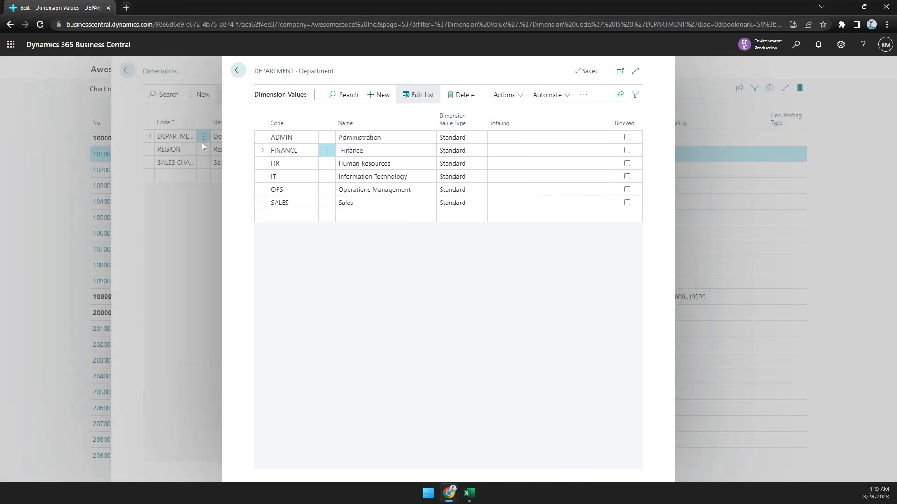
pyautogui.press('Escape')
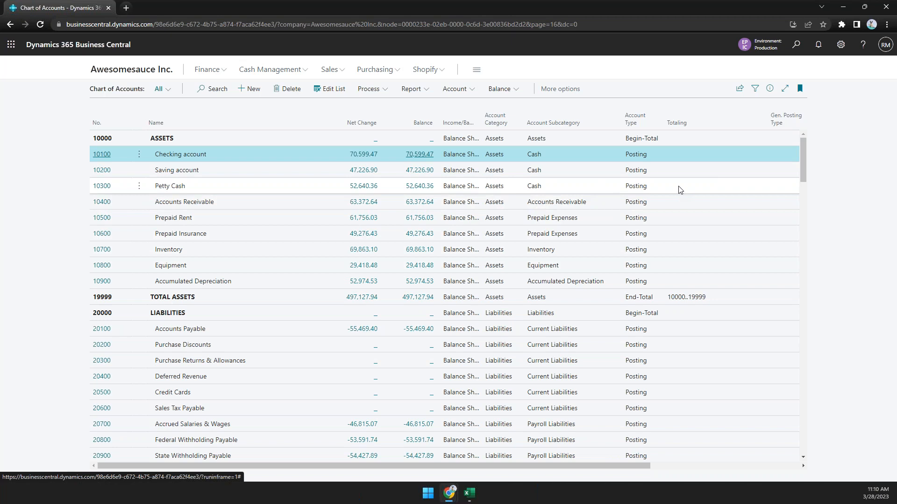
# Step: Search for "web ser" and open the Web Services page
pyautogui.click(797, 46)
pyautogui.write('web ser')
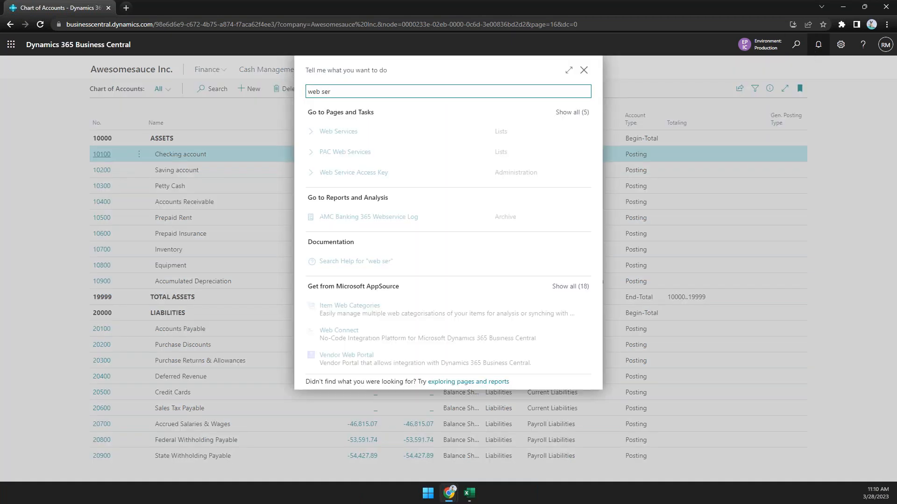
pyautogui.click(359, 132)
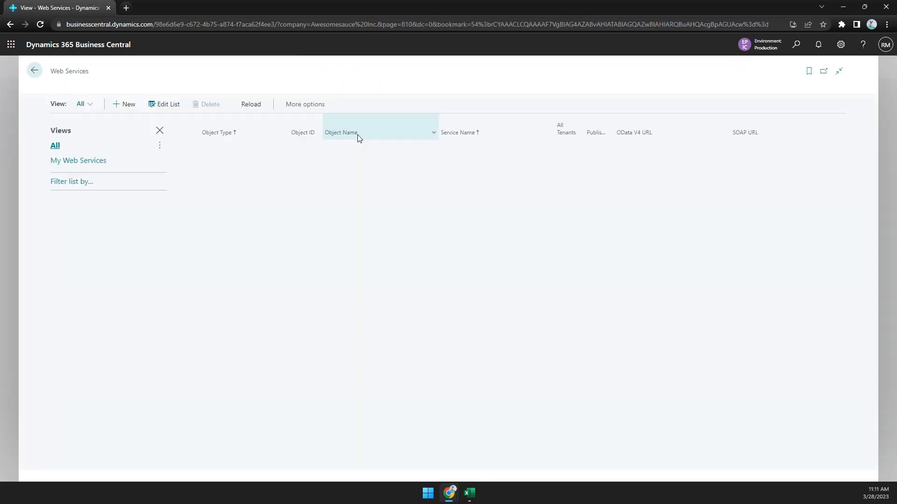
# Step: Examine the existing web services, including their object types, object IDs and service names
pyautogui.scroll(10, 374, 336)
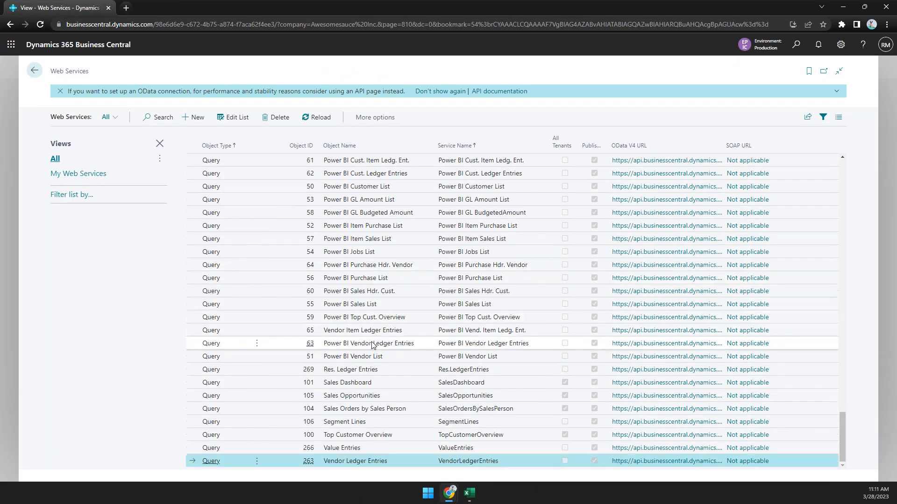
pyautogui.scroll(10, 375, 348)
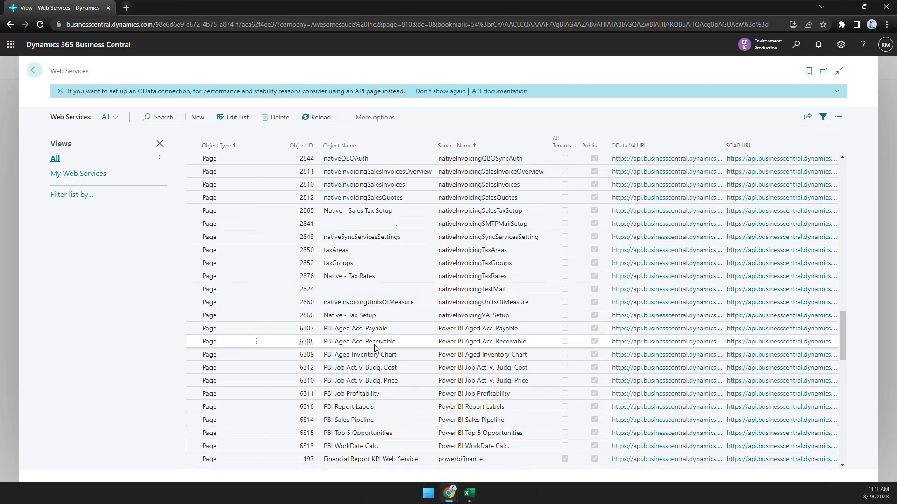
pyautogui.scroll(10, 416, 265)
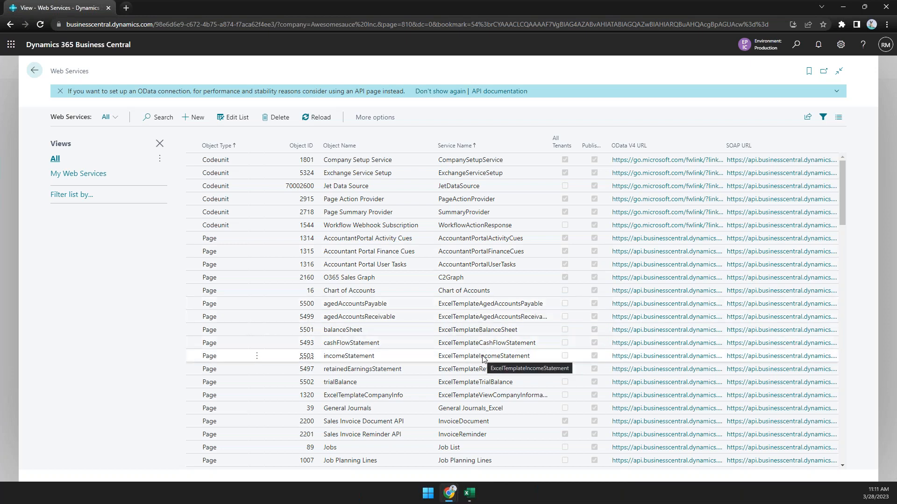
pyautogui.scroll(-1, 482, 358)
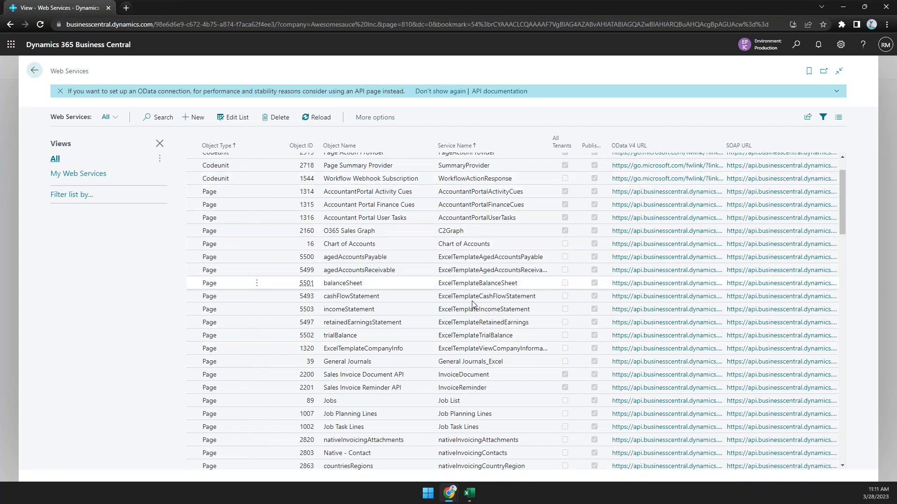
pyautogui.scroll(-2, 474, 327)
pyautogui.scroll(-10, 473, 325)
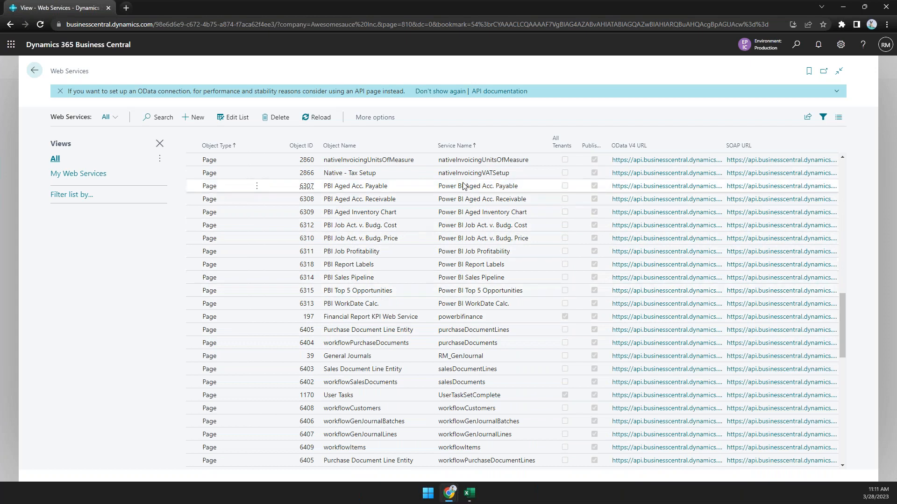
pyautogui.scroll(-1, 469, 299)
pyautogui.scroll(-15, 469, 300)
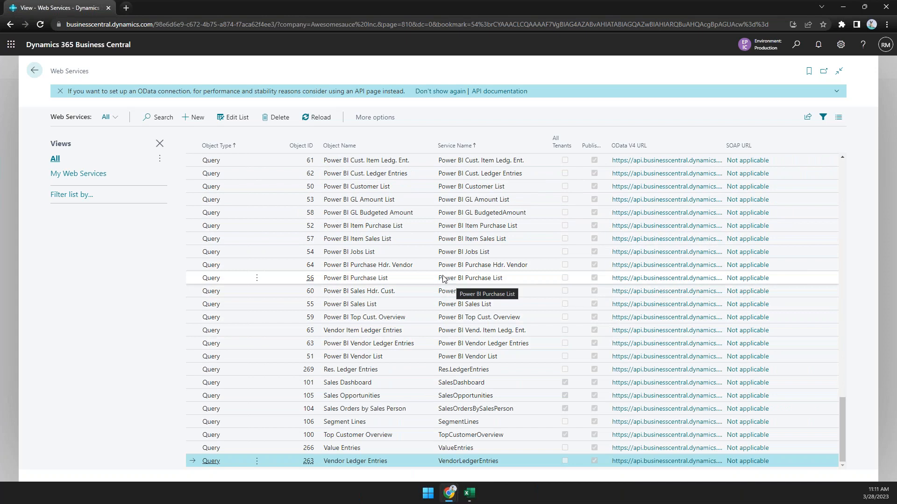
# Step: Add a new web service with object type Page and object ID 16
pyautogui.click(195, 118)
pyautogui.click(237, 449)
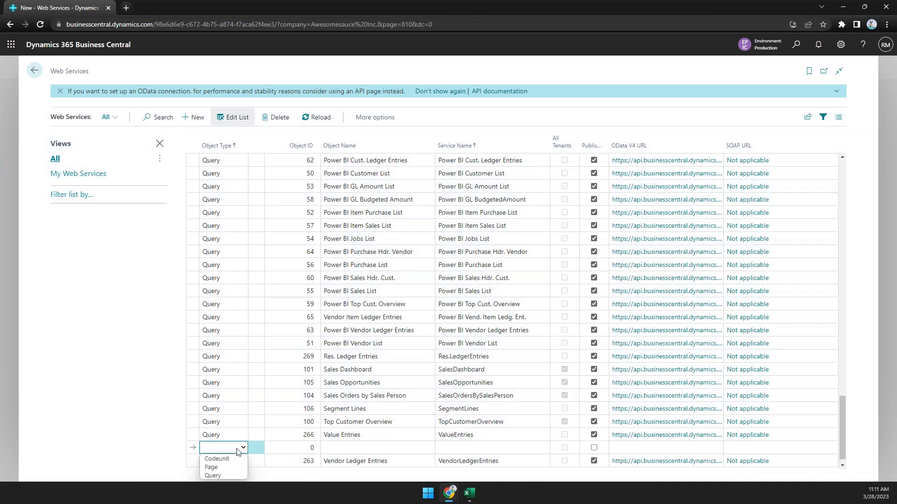
pyautogui.click(211, 467)
pyautogui.click(301, 446)
pyautogui.write('16')
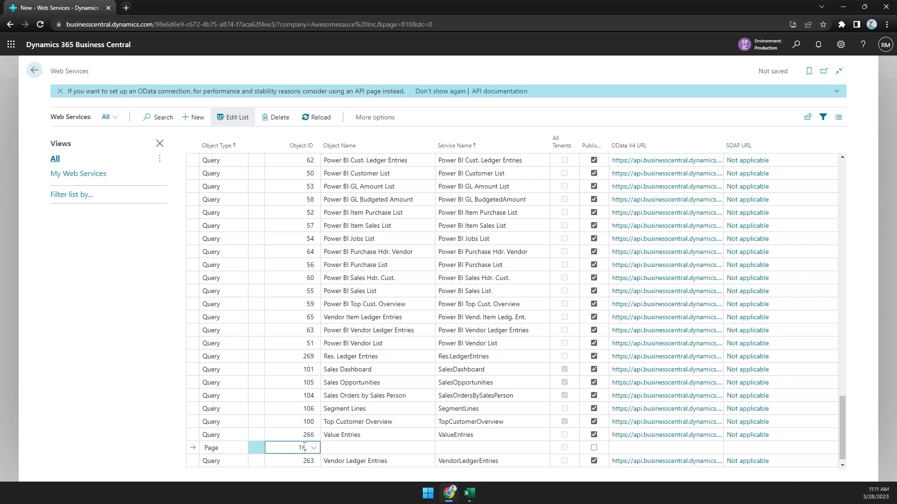
pyautogui.press('Tab')
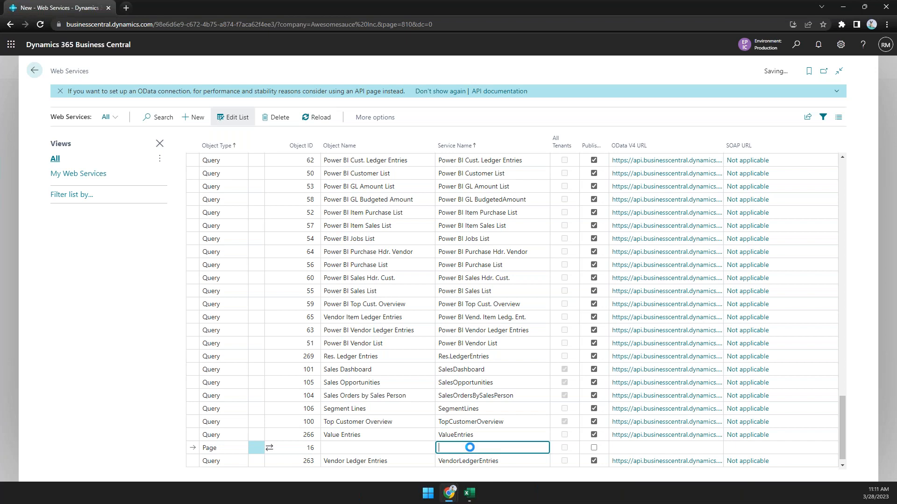
# Step: Name the Chart of Accounts web service Webinar_ChartOfAccounts and publish it
pyautogui.write('Webinar_')
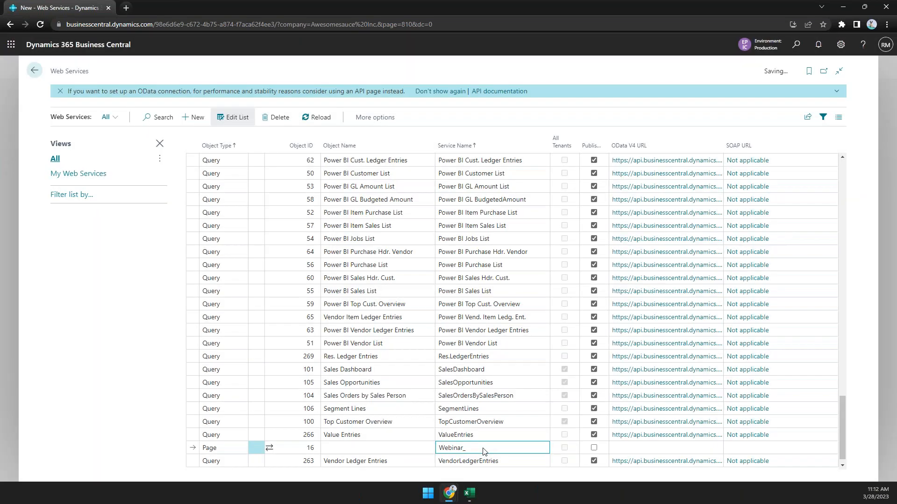
pyautogui.write('Char')
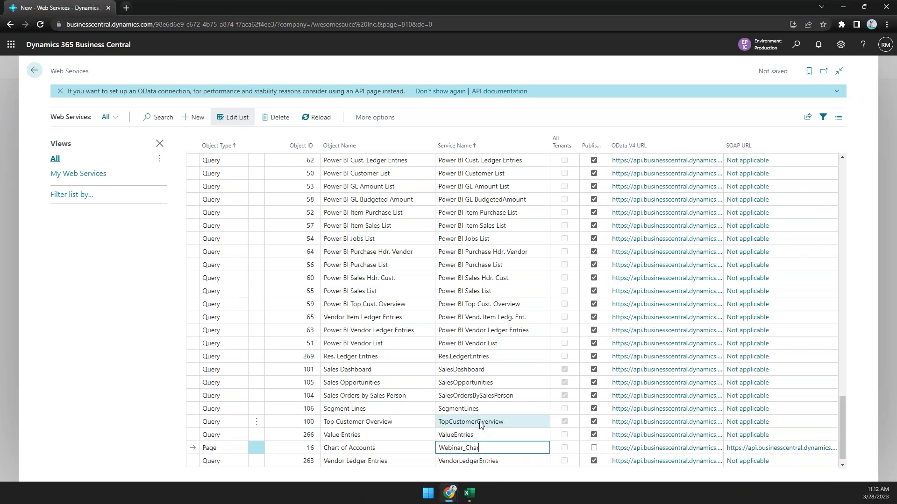
pyautogui.write('tOfAccounts')
pyautogui.press('Up')
pyautogui.click(517, 450)
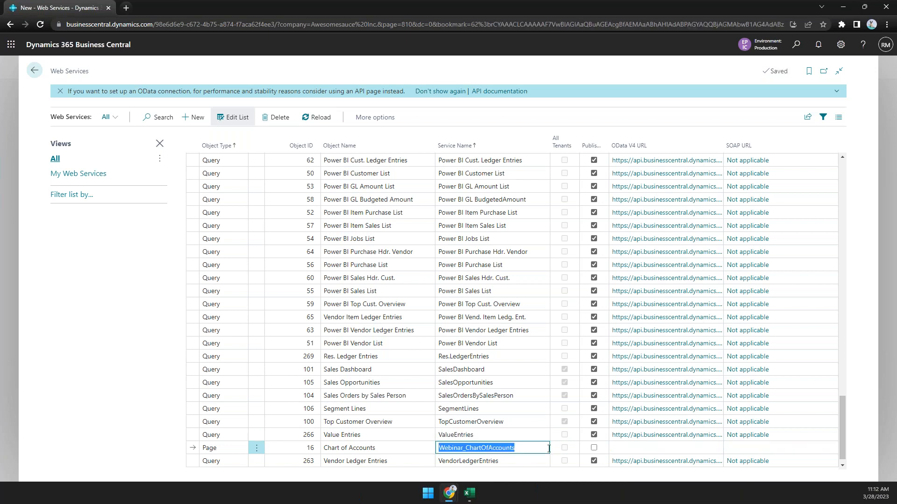
pyautogui.click(593, 448)
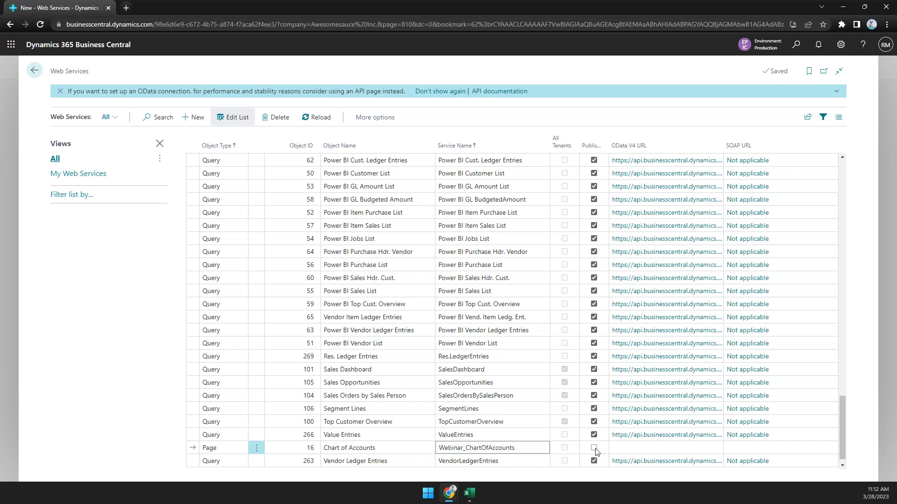
pyautogui.click(527, 430)
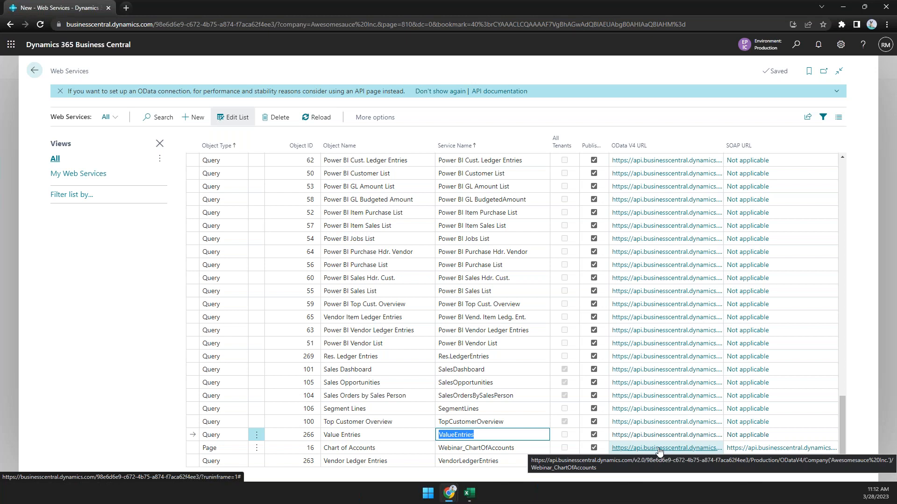
# Step: Add another web service with object type Page and object ID 20
pyautogui.click(496, 449)
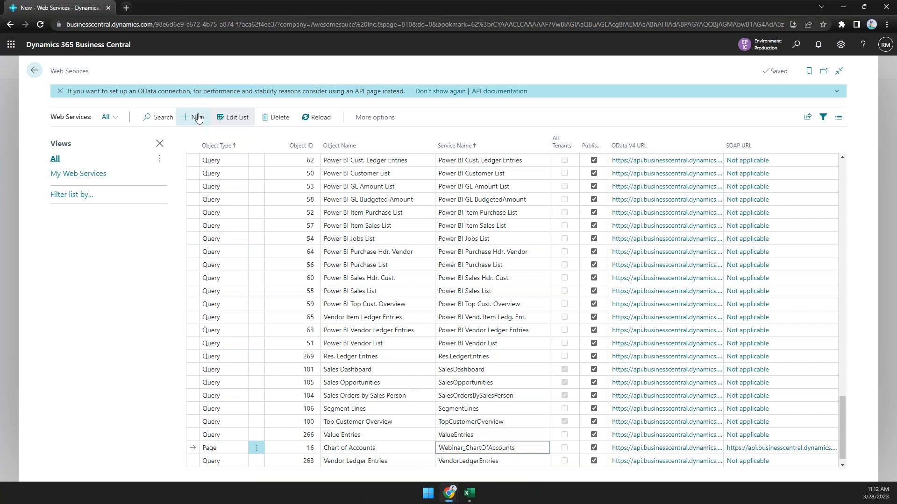
pyautogui.click(225, 449)
pyautogui.click(227, 468)
pyautogui.click(283, 447)
pyautogui.write('20')
pyautogui.press('Tab')
# Step: Name the General Ledger Entries web service Webinar_GLEntries and publish it
pyautogui.write('WEbinar')
pyautogui.write('ebin')
pyautogui.write('ar_GL')
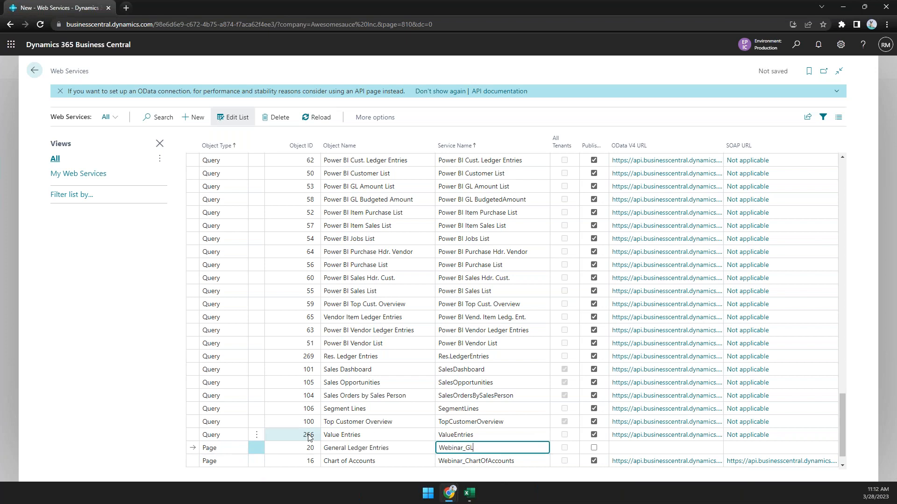
pyautogui.write('Entries')
pyautogui.press('Tab')
pyautogui.press('Tab')
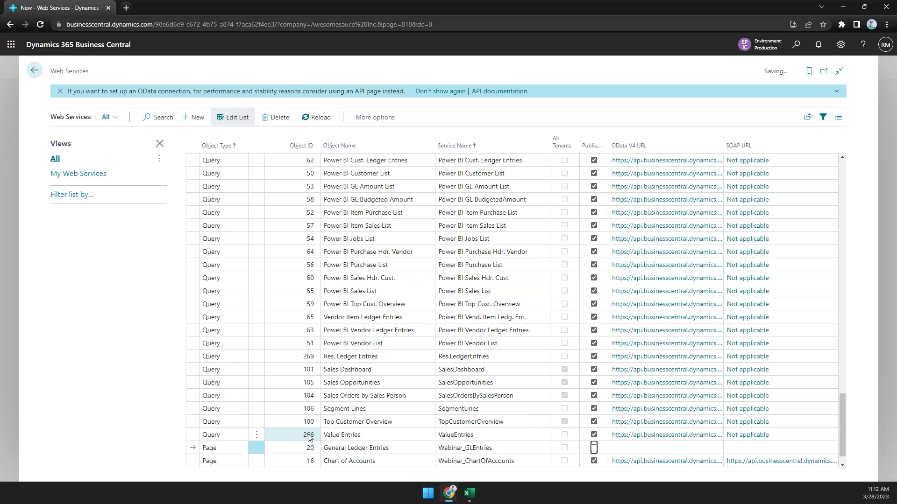
pyautogui.press('space')
# Step: Add a third web service with object type Page and object ID 537
pyautogui.click(184, 119)
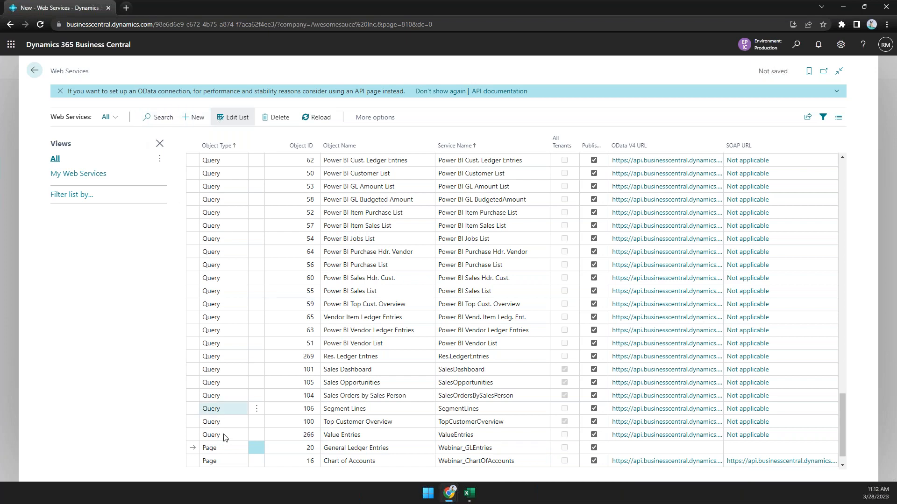
pyautogui.click(229, 449)
pyautogui.click(211, 467)
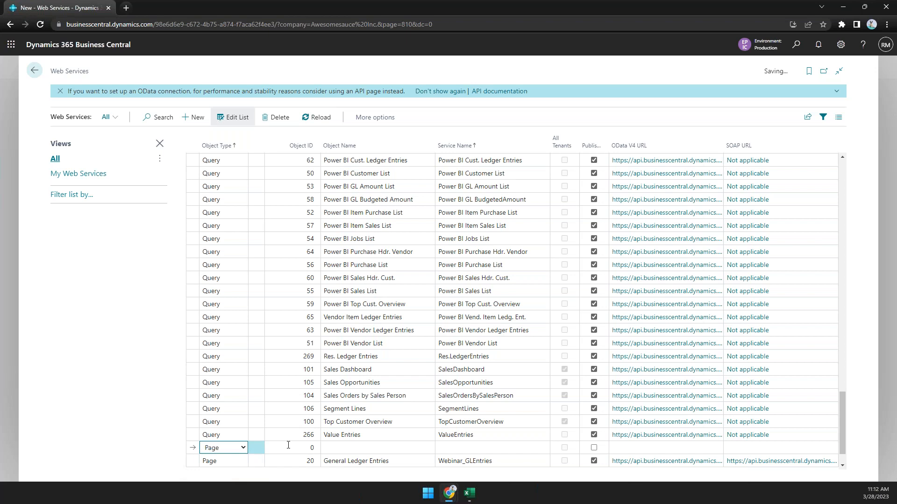
pyautogui.press('Tab')
pyautogui.write('537')
pyautogui.press('Tab')
# Step: Name the Dimension Values web service Webinar_DimensionValue and publish it
pyautogui.write('WEbi')
pyautogui.press('BackSpace')
pyautogui.press('BackSpace')
pyautogui.write('binar_DImensio')
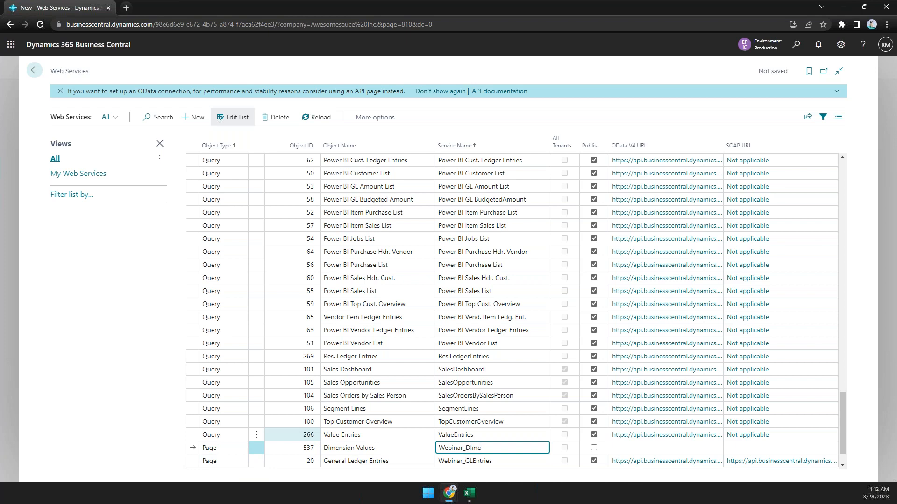
pyautogui.press('BackSpace')
pyautogui.press('BackSpace')
pyautogui.press('BackSpace')
pyautogui.press('BackSpace')
pyautogui.write('imensionValu')
pyautogui.press('Tab')
pyautogui.press('space')
pyautogui.click(485, 426)
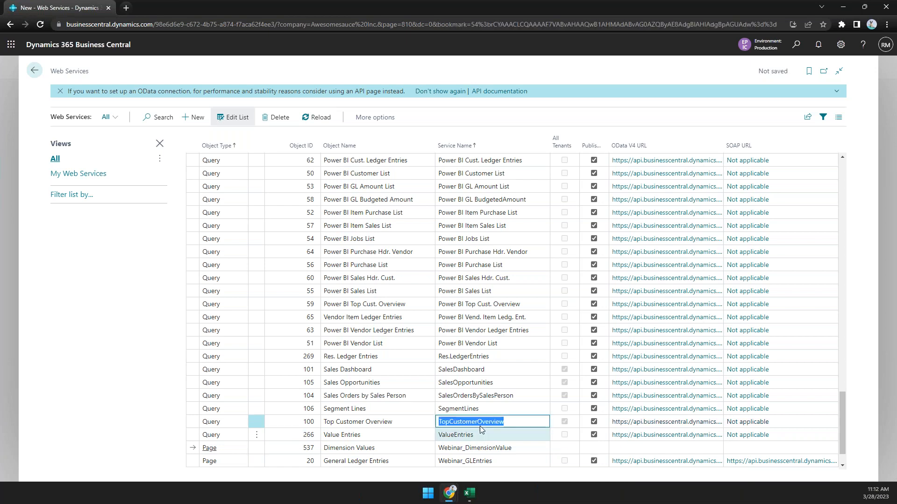
# Step: Try to copy the OData V4 URL of the Webinar_ChartOfAccounts web service
pyautogui.scroll(-1, 481, 425)
pyautogui.rightClick(660, 441)
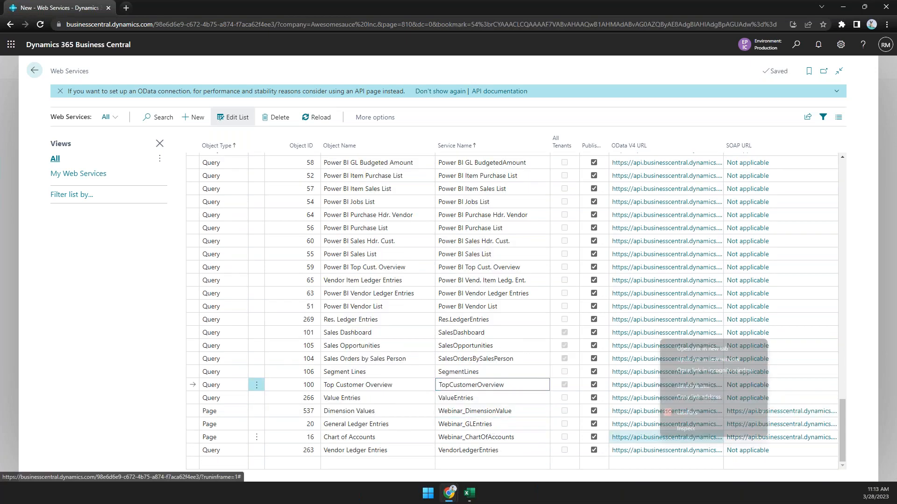
pyautogui.click(698, 398)
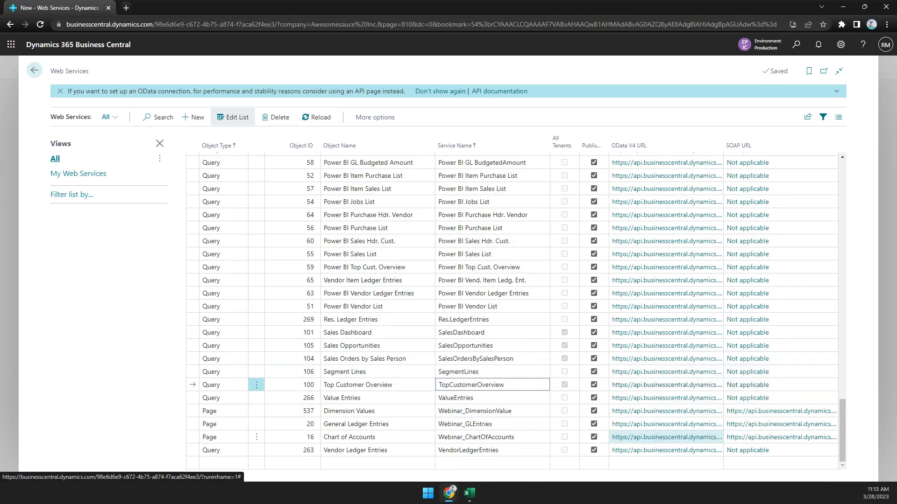
pyautogui.click(523, 436)
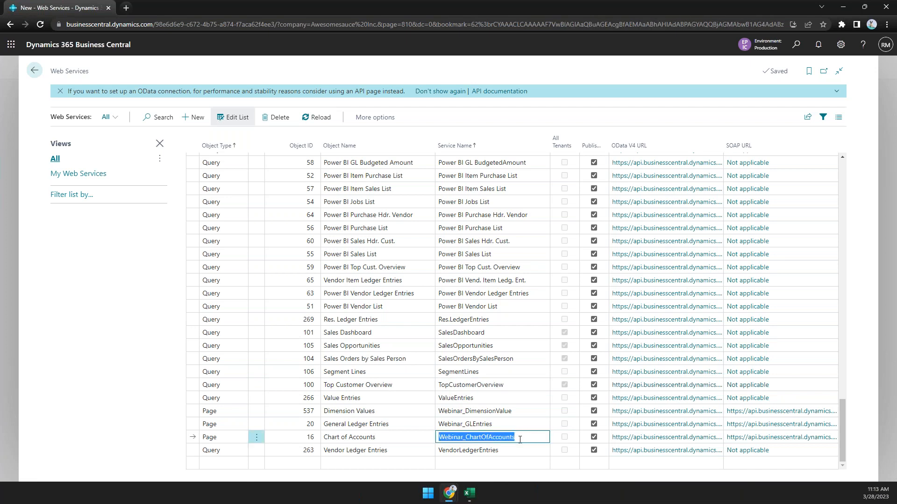
# Step: Switch to Power Query Webinar.xlsx in Excel and start a data import from an OData feed
pyautogui.click(469, 493)
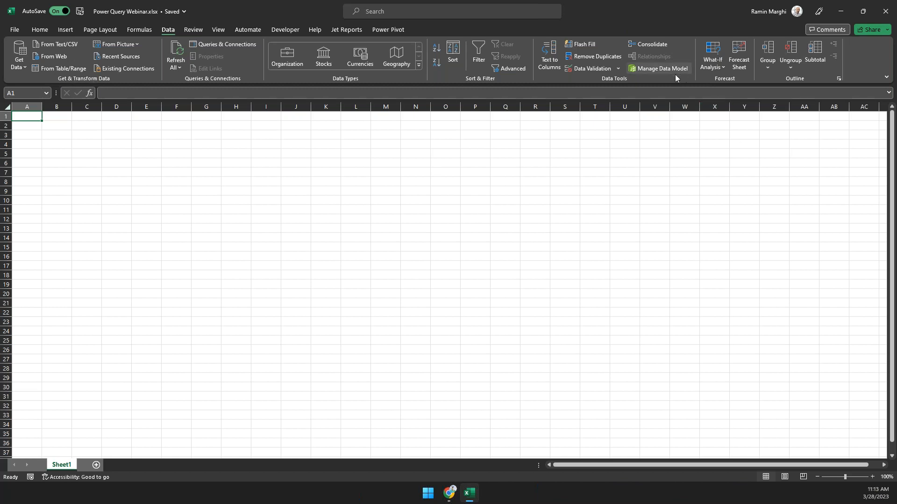
pyautogui.click(51, 126)
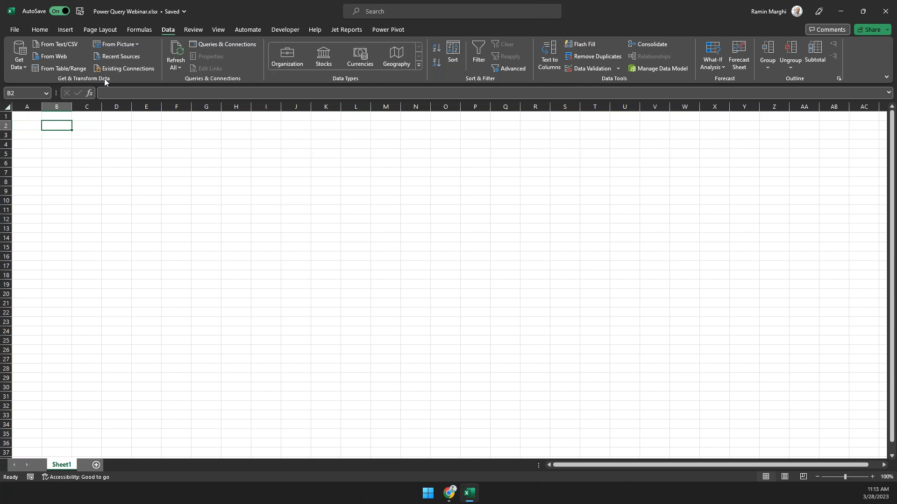
pyautogui.click(23, 66)
pyautogui.moveTo(72, 107)
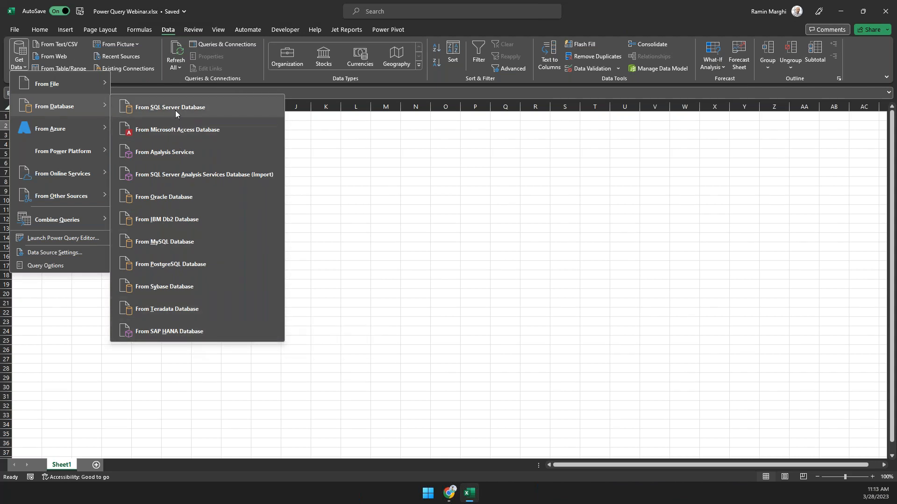
pyautogui.moveTo(58, 88)
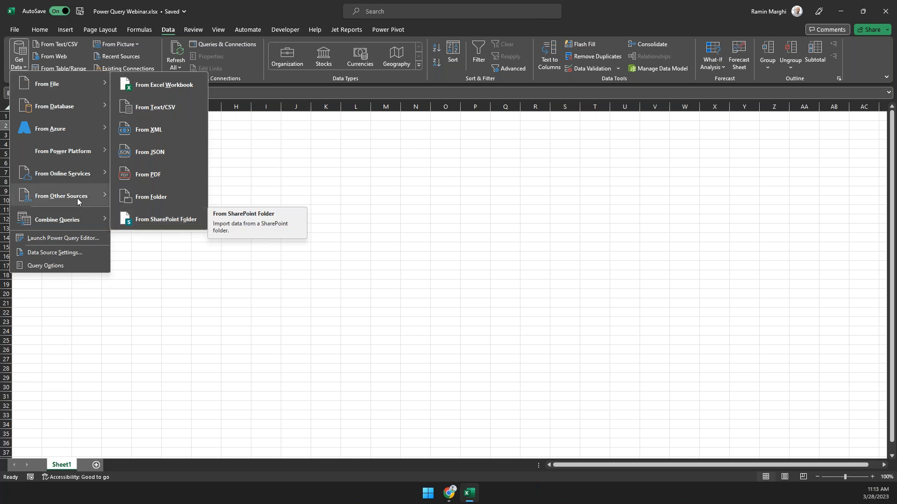
pyautogui.moveTo(78, 134)
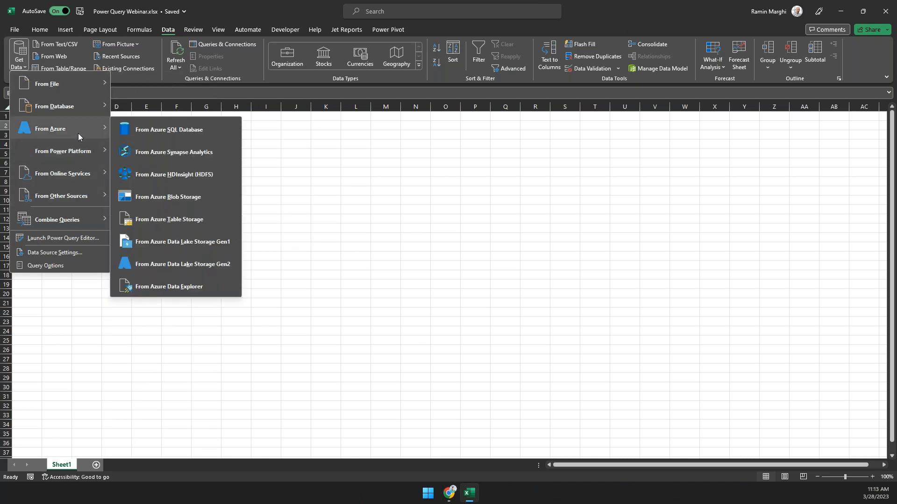
pyautogui.moveTo(77, 174)
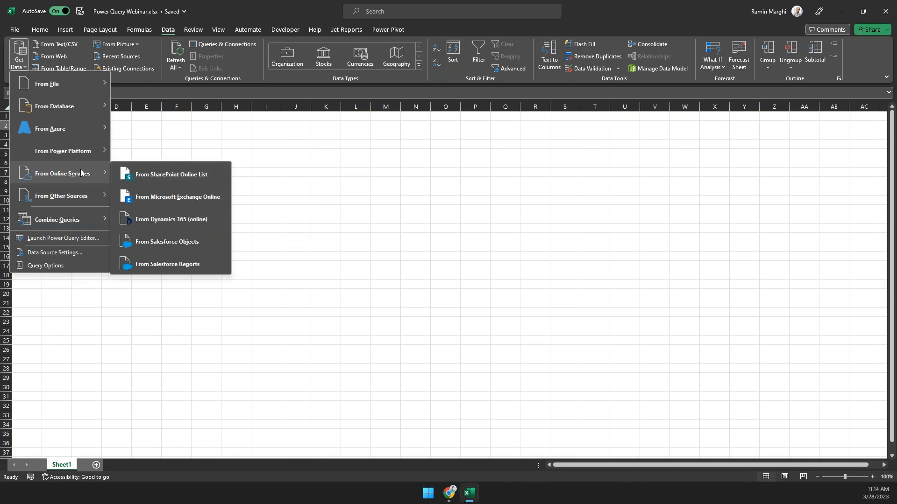
pyautogui.moveTo(73, 196)
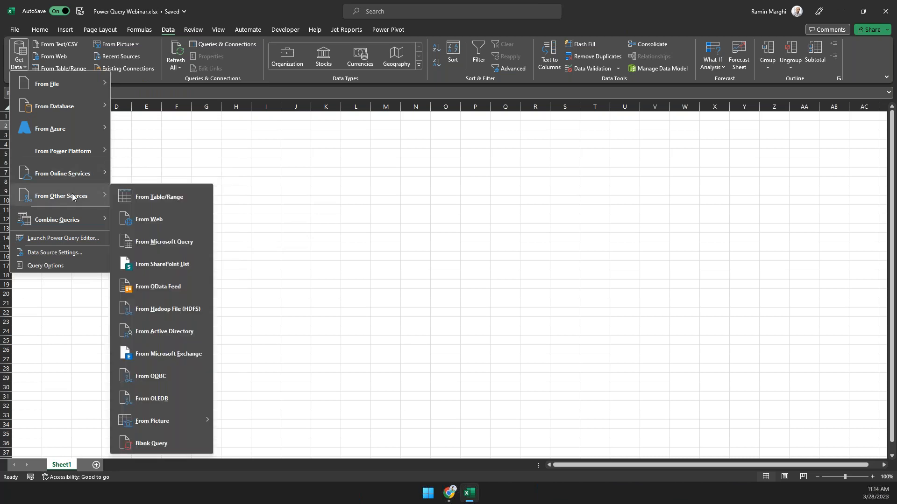
pyautogui.click(174, 291)
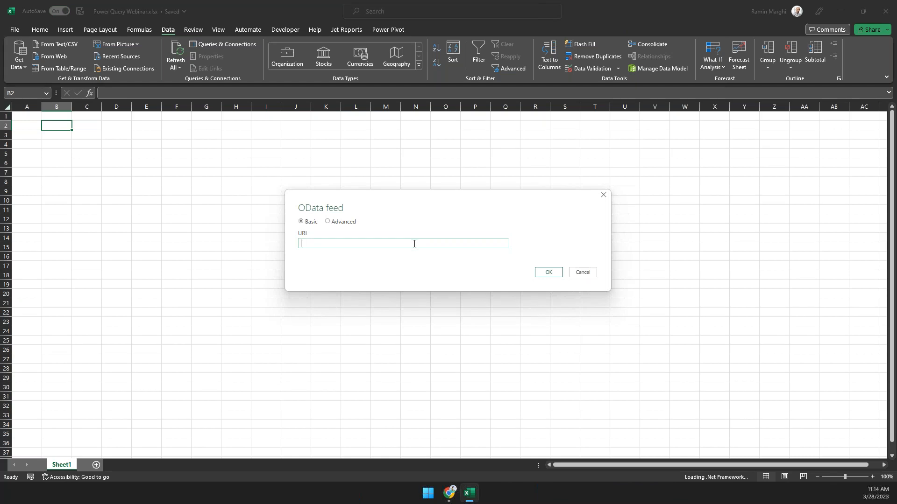
# Step: Copy the OData V4 URL of Webinar_ChartOfAccounts from Business Central and paste it as the feed URL in Excel
pyautogui.hotkey('ctrl', 'v')
pyautogui.hotkey('ctrl', 'z')
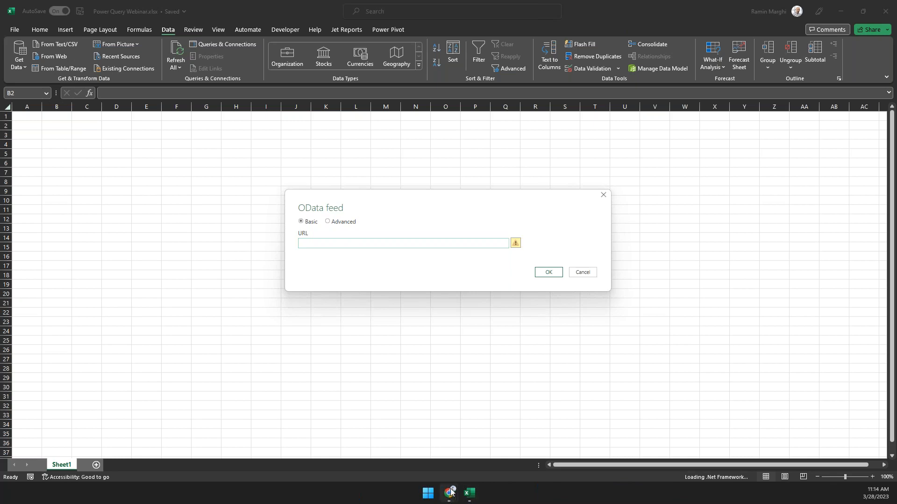
pyautogui.moveTo(450, 493)
pyautogui.click(421, 456)
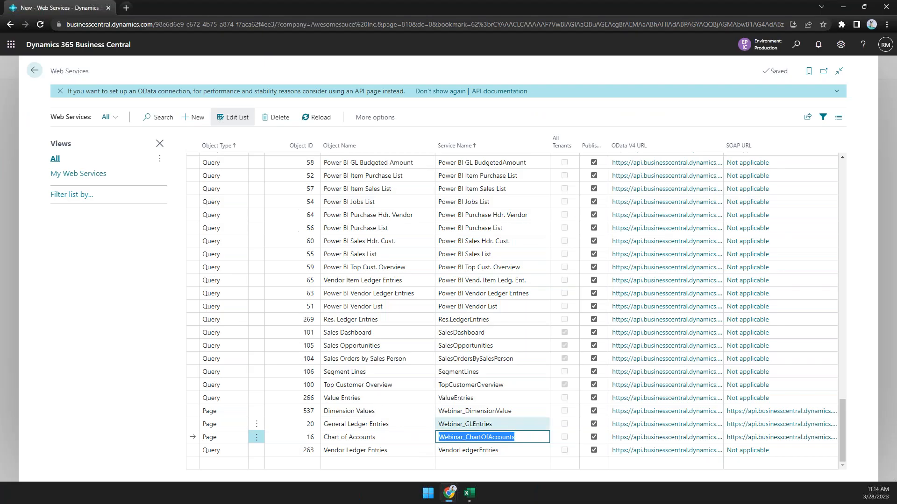
pyautogui.rightClick(649, 438)
pyautogui.click(656, 395)
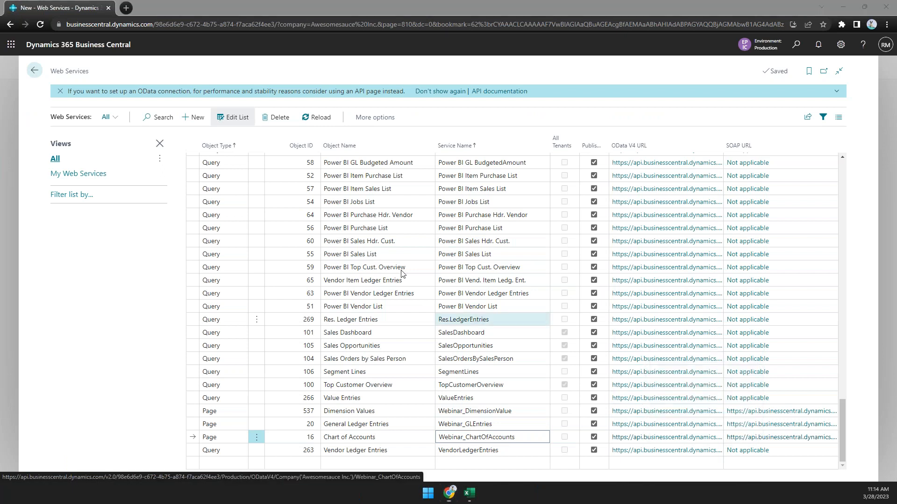
pyautogui.click(469, 493)
pyautogui.hotkey('ctrl', 'v')
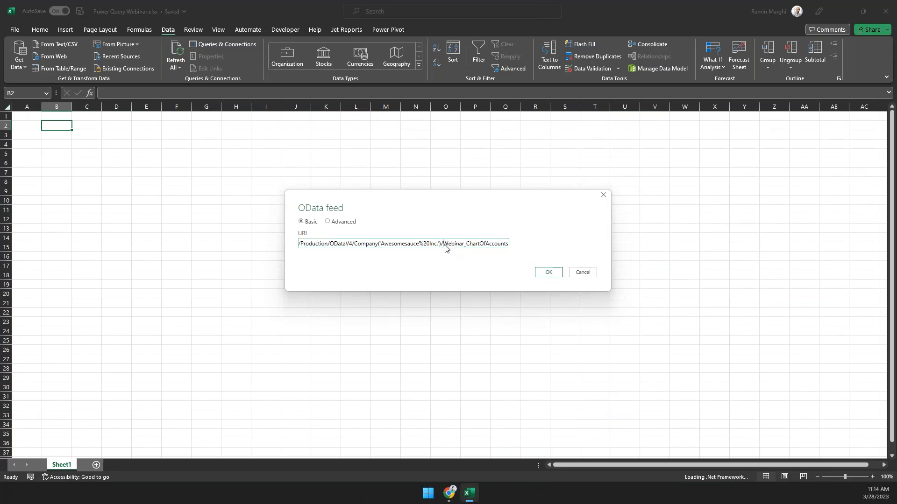
# Step: Remove Webinar_ChartOfAccounts from the end of the feed URL and connect to the company-level OData feed
pyautogui.moveTo(444, 245); pyautogui.dragTo(528, 248)
pyautogui.press('BackSpace')
pyautogui.click(543, 276)
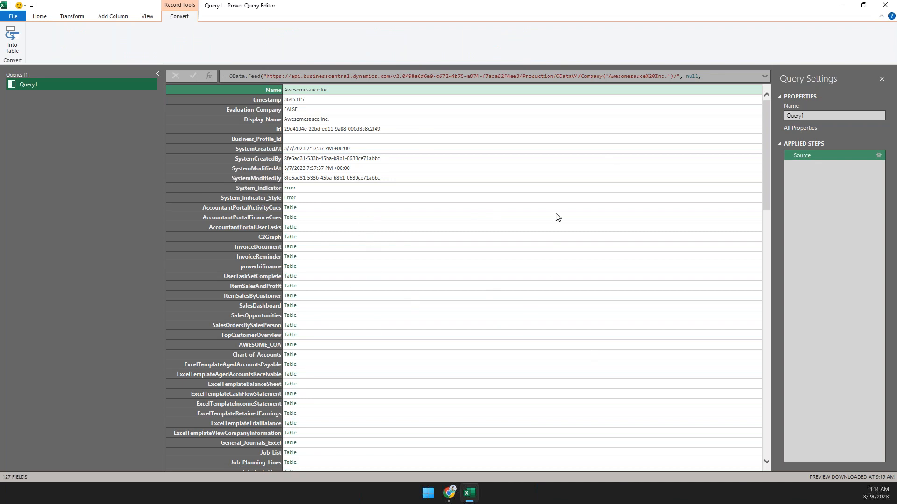
# Step: Refresh the preview of Query1 and select the Webinar_ChartOfAccounts table in the record
pyautogui.click(40, 17)
pyautogui.click(41, 41)
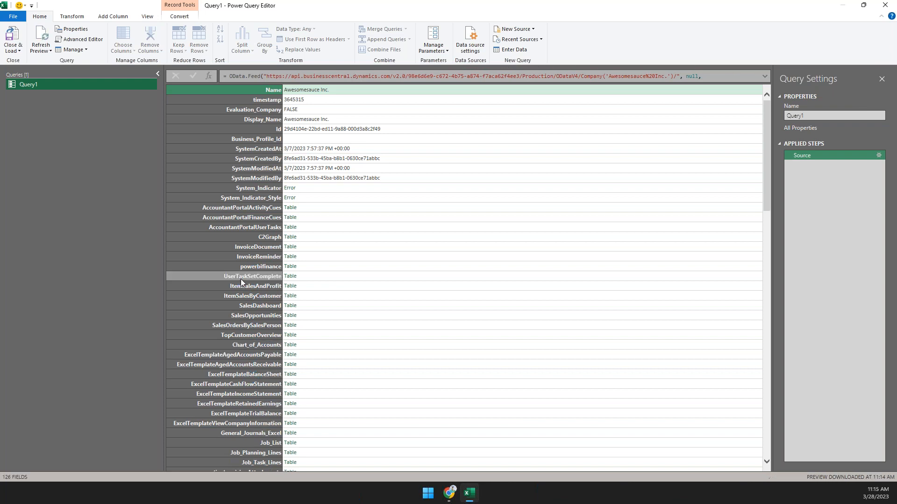
pyautogui.click(251, 373)
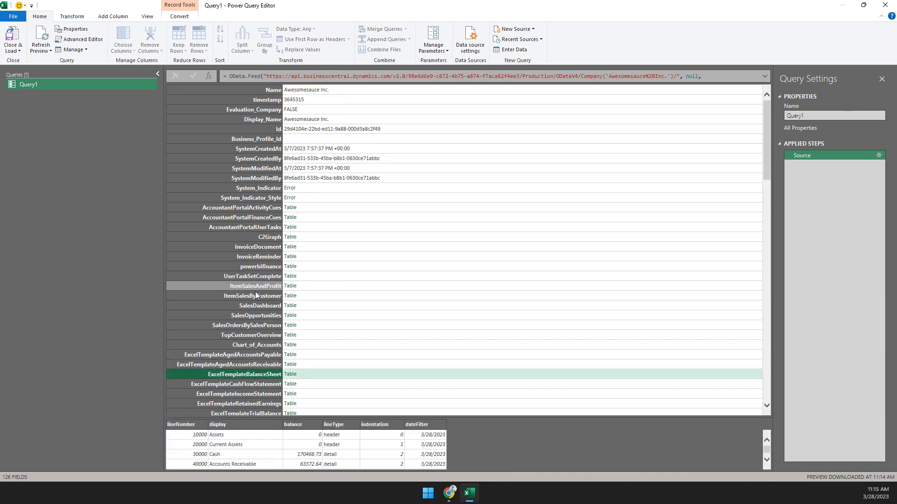
pyautogui.moveTo(766, 178); pyautogui.dragTo(763, 342)
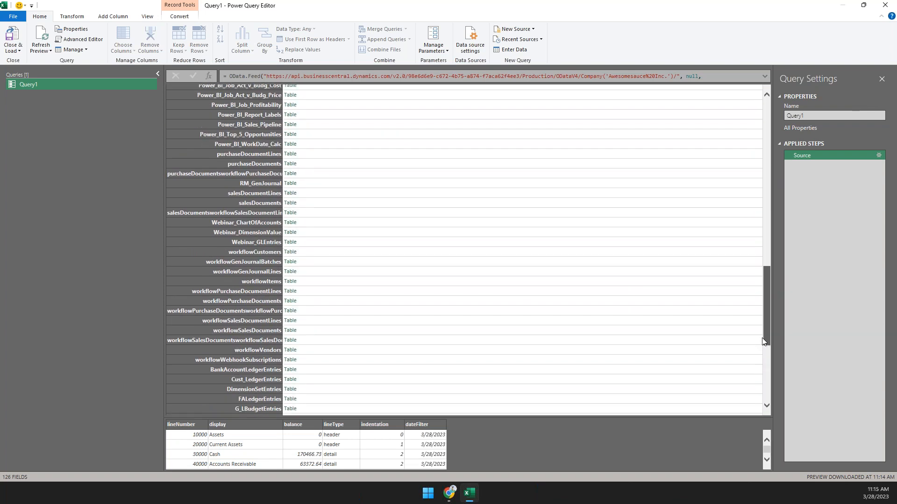
pyautogui.click(228, 223)
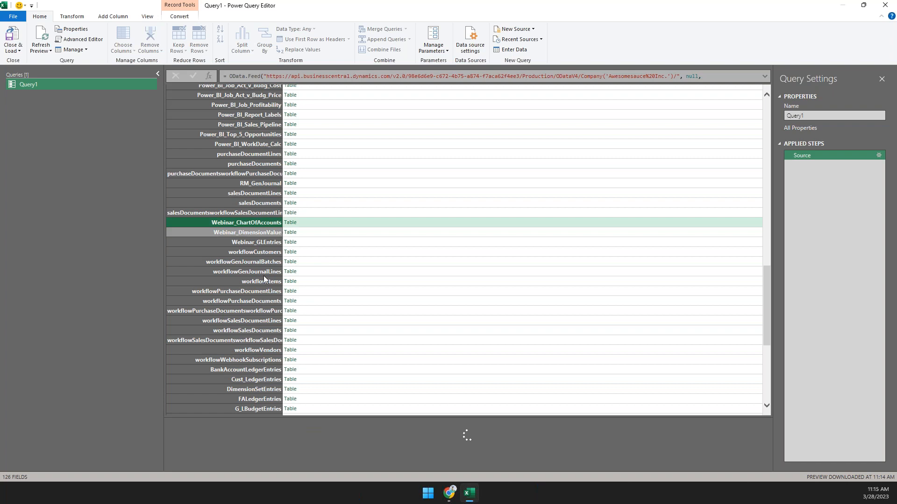
# Step: Open the Webinar_ChartOfAccounts table from the record and rename the query ChartOfAccounts
pyautogui.moveTo(278, 466)
pyautogui.mouseDown()
pyautogui.moveTo(489, 462)
pyautogui.moveTo(721, 482)
pyautogui.moveTo(551, 462)
pyautogui.moveTo(276, 474)
pyautogui.mouseUp()
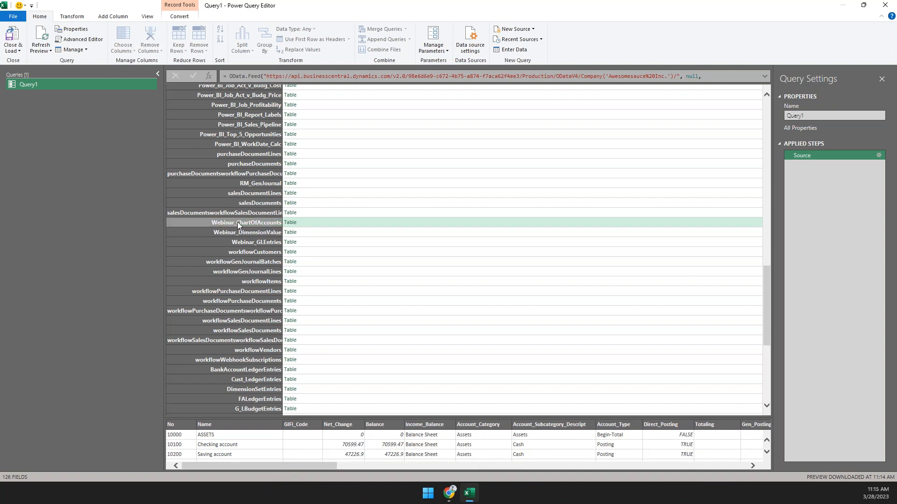
pyautogui.click(292, 224)
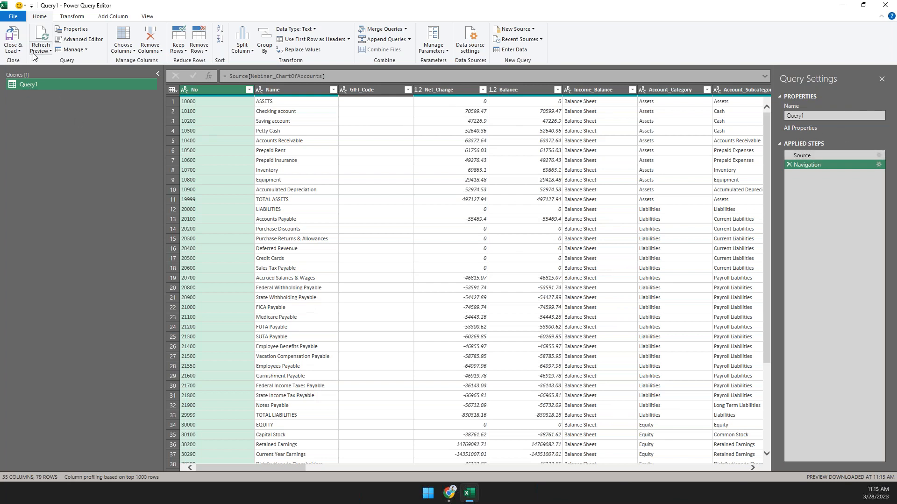
pyautogui.rightClick(32, 84)
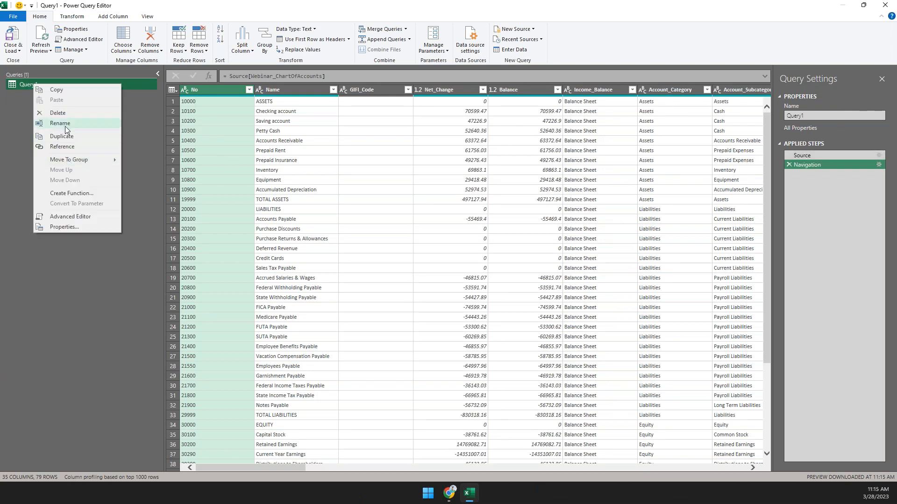
pyautogui.click(855, 116)
pyautogui.moveTo(855, 117); pyautogui.dragTo(722, 117)
pyautogui.write('ChartOfAccounts')
pyautogui.press('Return')
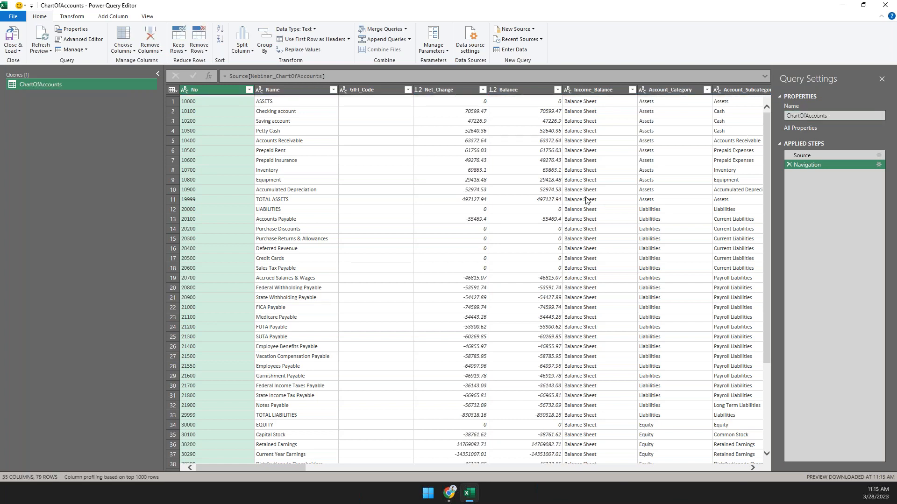
# Step: Try to add a new OData feed query that connects to the Webinar_DimensionValues service
pyautogui.rightClick(97, 117)
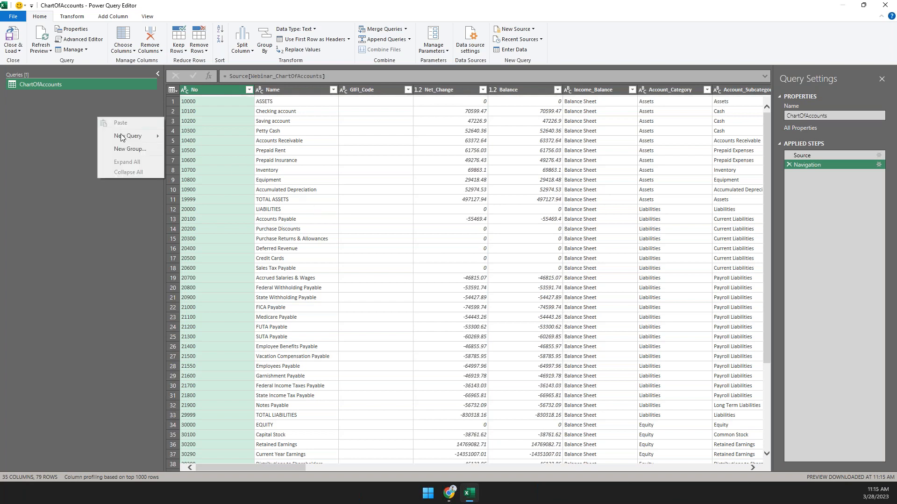
pyautogui.moveTo(127, 140)
pyautogui.moveTo(213, 189)
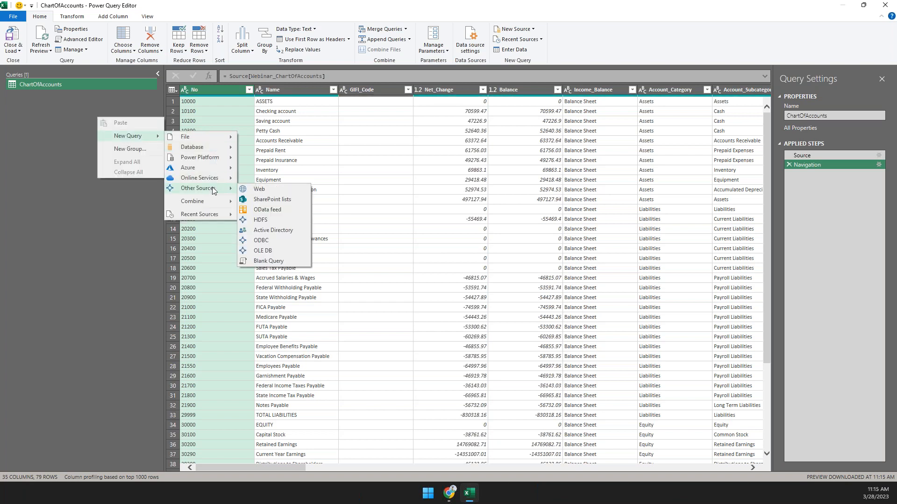
pyautogui.click(274, 211)
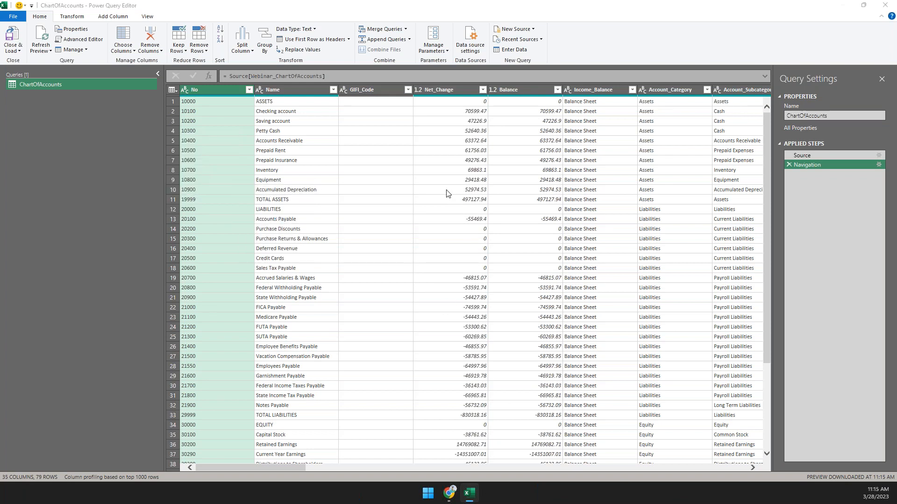
pyautogui.hotkey('ctrl', 'v')
pyautogui.moveTo(466, 244); pyautogui.dragTo(511, 245)
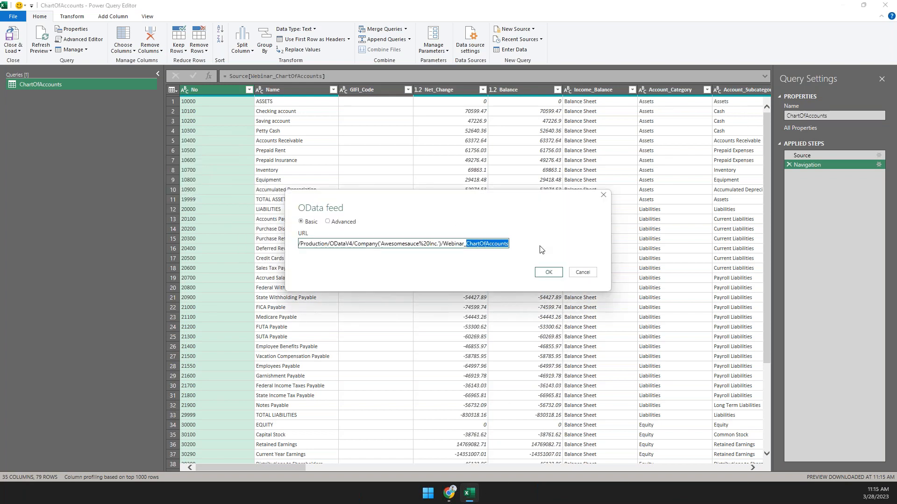
pyautogui.write('DimensionValues')
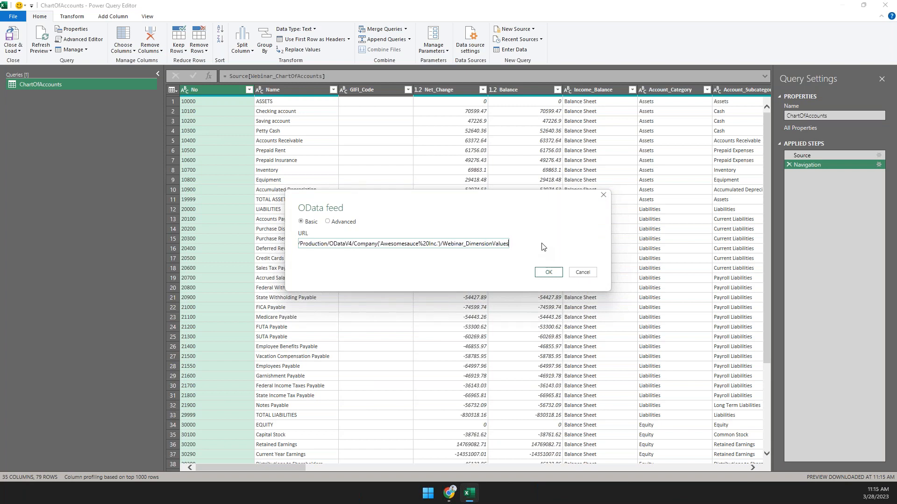
pyautogui.press('Return')
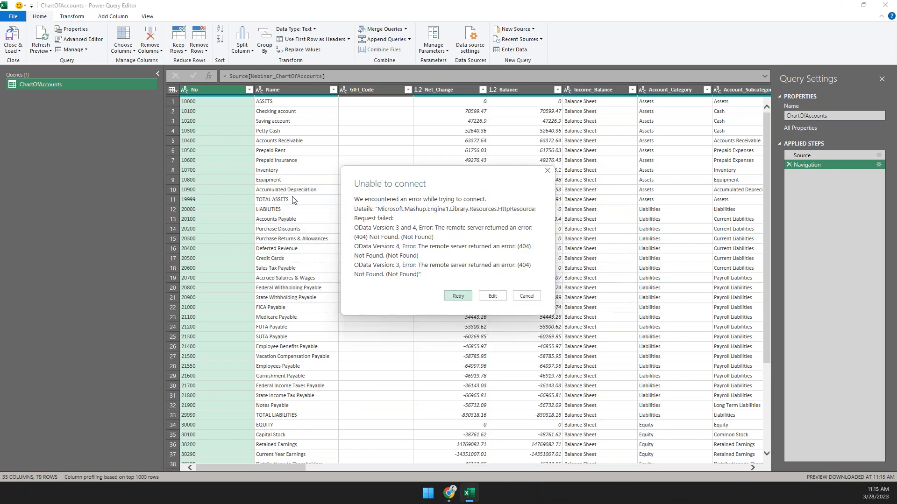
pyautogui.click(527, 296)
# Step: Check the dimension value service name in Business Central and add a new OData feed query for Webinar_DimensionValue
pyautogui.moveTo(449, 493)
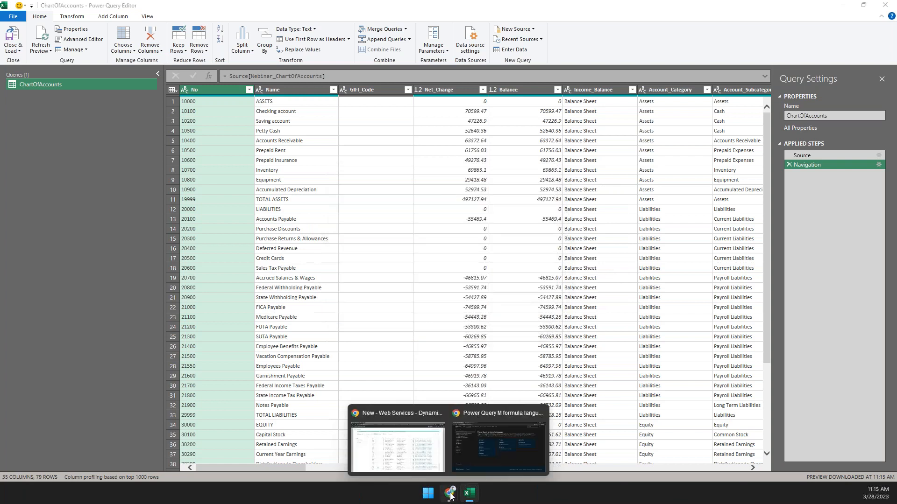
pyautogui.click(391, 456)
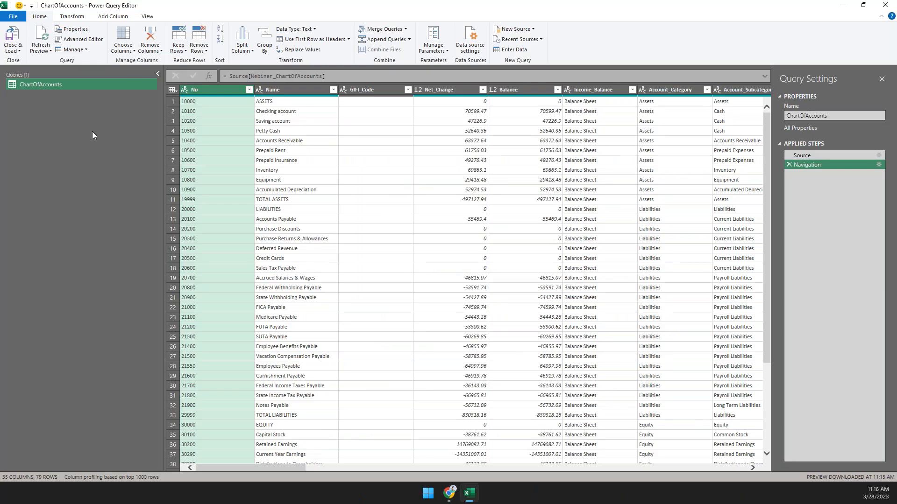
pyautogui.rightClick(92, 134)
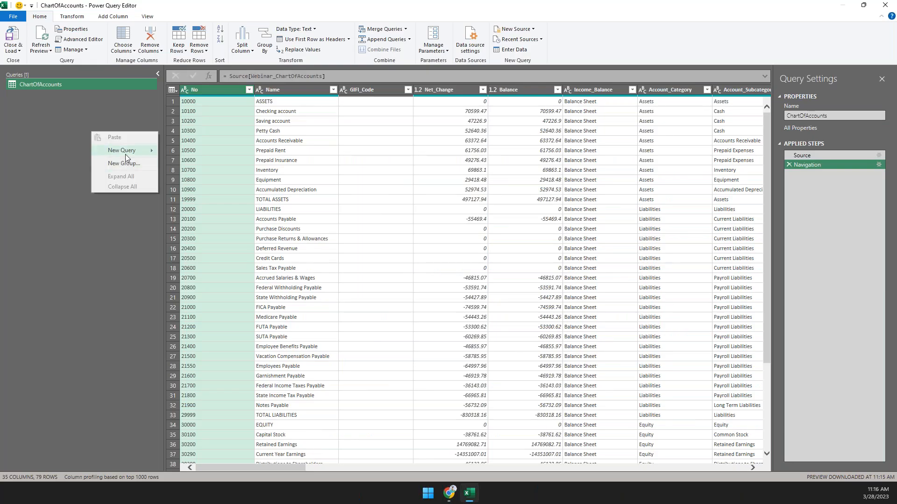
pyautogui.moveTo(124, 151)
pyautogui.moveTo(206, 203)
pyautogui.click(262, 226)
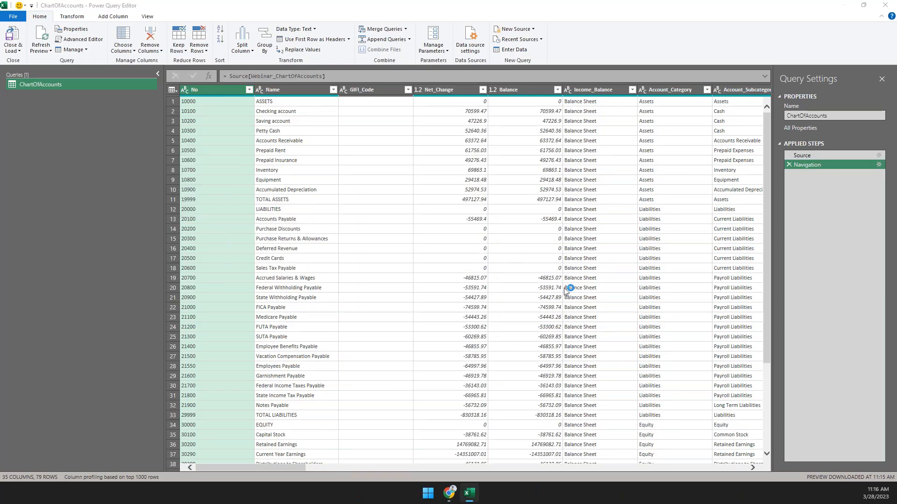
pyautogui.hotkey('ctrl', 'v')
pyautogui.doubleClick(475, 244)
pyautogui.write('DimensionValue')
pyautogui.click(546, 273)
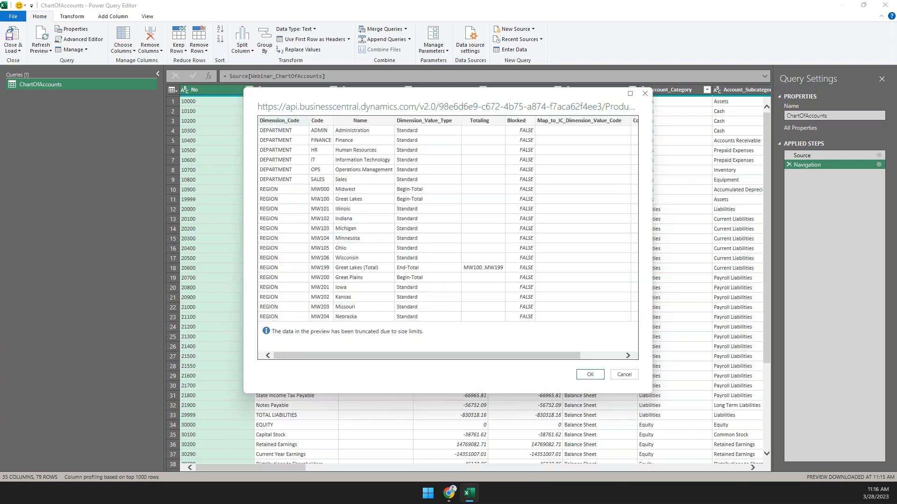
pyautogui.click(589, 374)
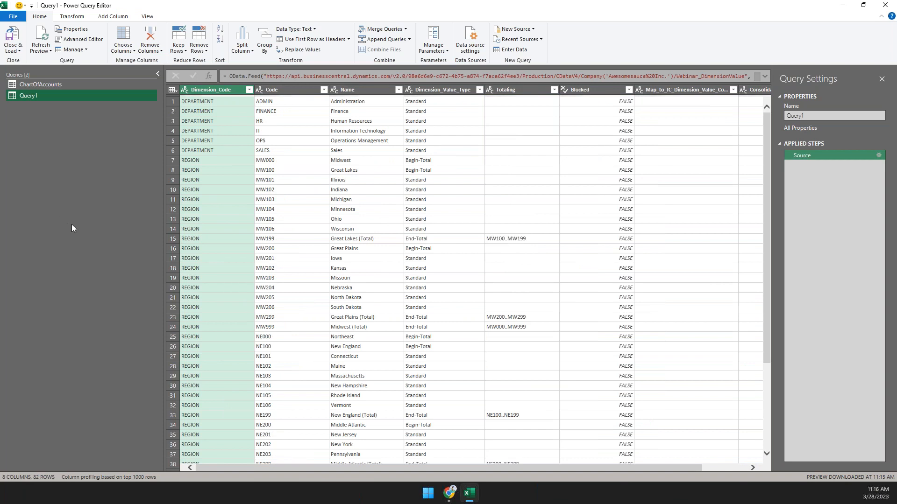
# Step: Rename the new dimension query as DimensionValues
pyautogui.click(858, 116)
pyautogui.write('DimensionValues')
pyautogui.press('Return')
# Step: Add another OData feed query using the same company URL ending in Webinar_GLEntries
pyautogui.rightClick(69, 127)
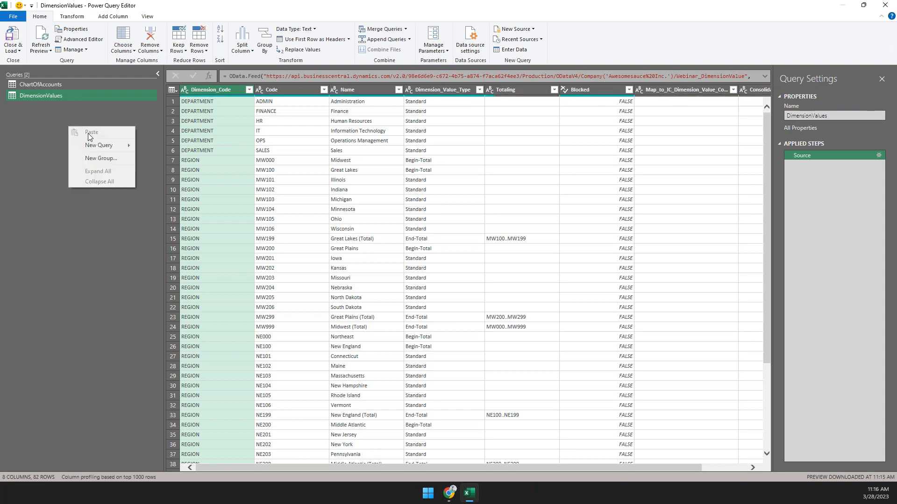
pyautogui.moveTo(99, 143)
pyautogui.moveTo(167, 198)
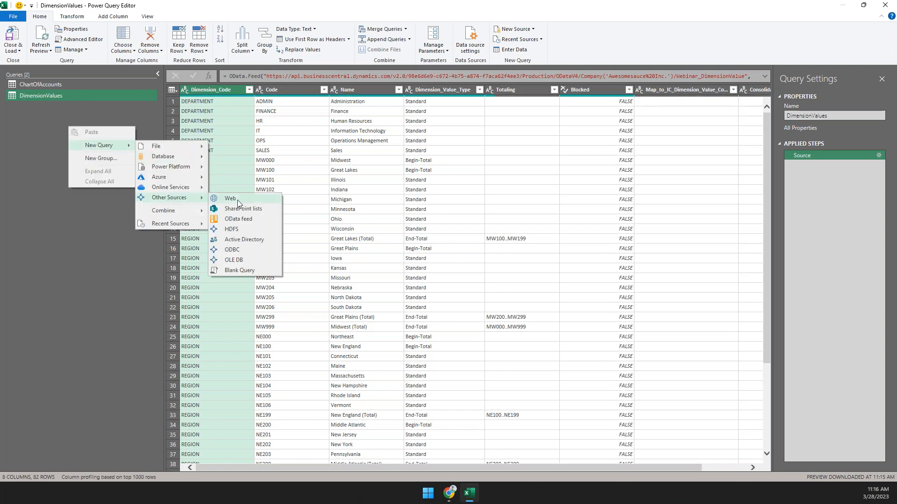
pyautogui.click(253, 219)
pyautogui.write("https://api.businesscentral.dynamics.com/v2.0/98e6d6e9-c672-4b75-a874-f7aca62f4ee3/Production/ODataV4/Company('Awesomesauce%20Inc.')/Webinar_ChartOfAccounts")
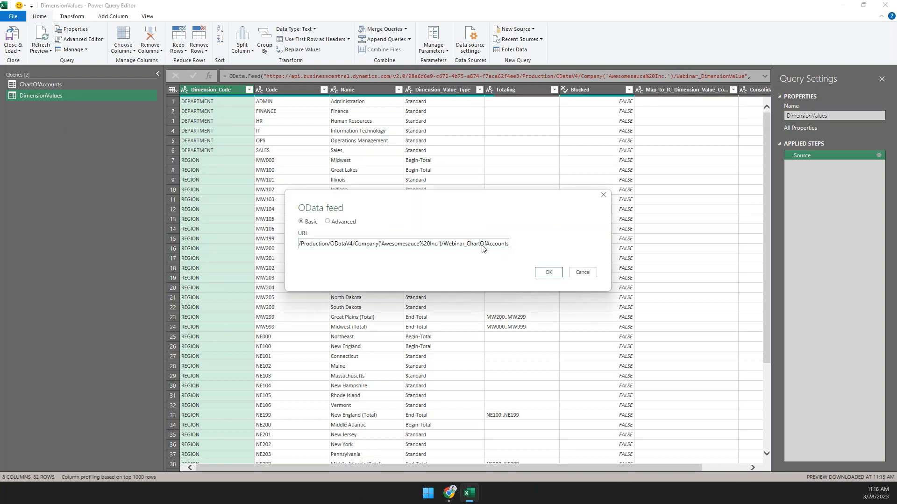
pyautogui.moveTo(468, 243); pyautogui.dragTo(598, 236)
pyautogui.write('GLEntries')
pyautogui.click(550, 271)
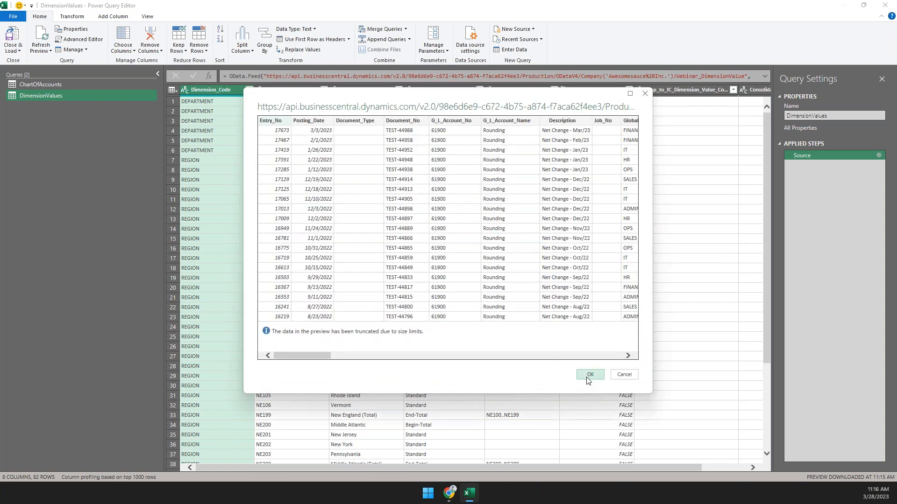
pyautogui.click(590, 375)
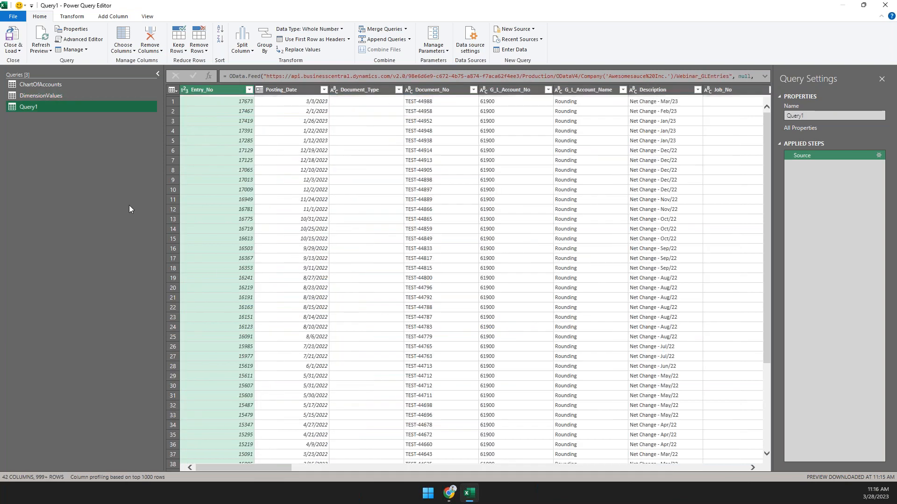
# Step: Rename the general ledger entries query as GLEntries
pyautogui.doubleClick(829, 115)
pyautogui.write('GLEntries')
pyautogui.press('Return')
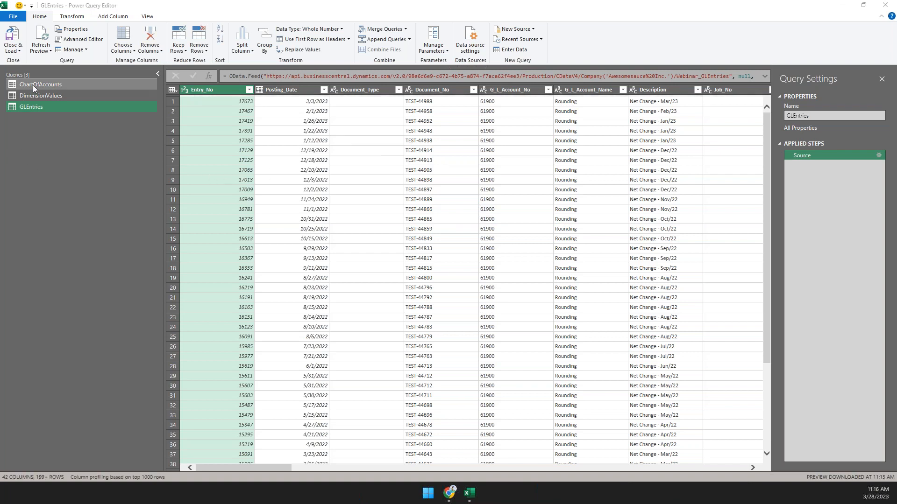
pyautogui.rightClick(40, 130)
pyautogui.moveTo(73, 150)
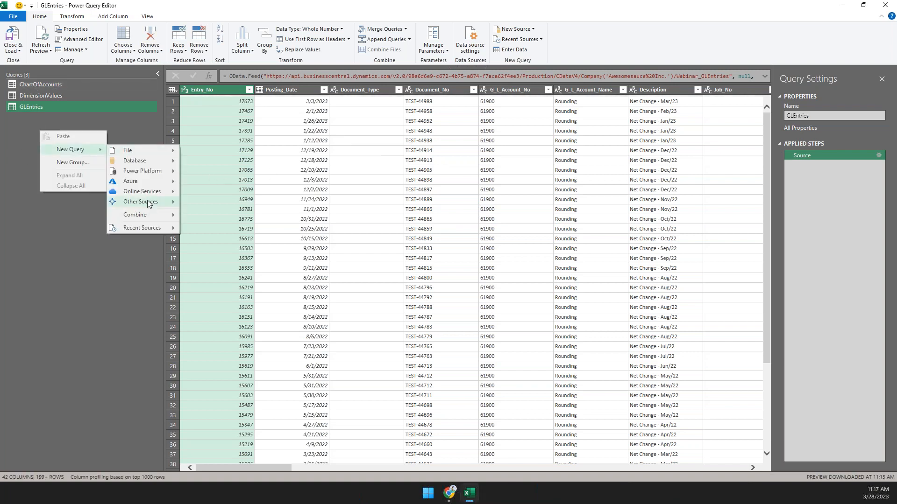
pyautogui.click(425, 125)
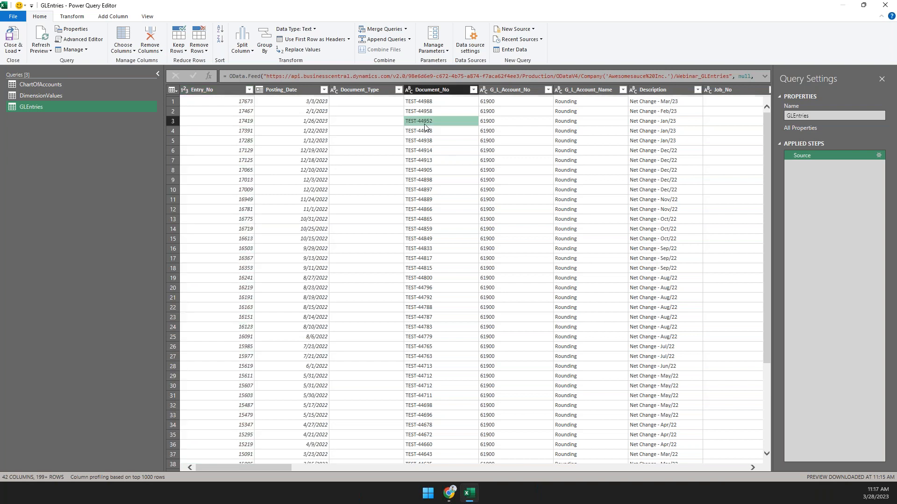
pyautogui.rightClick(32, 118)
pyautogui.moveTo(82, 136)
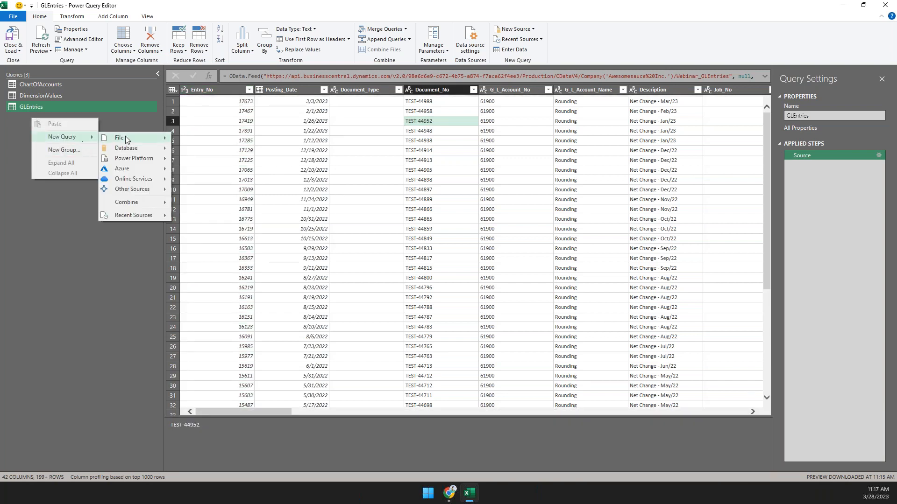
pyautogui.moveTo(127, 140)
pyautogui.moveTo(140, 189)
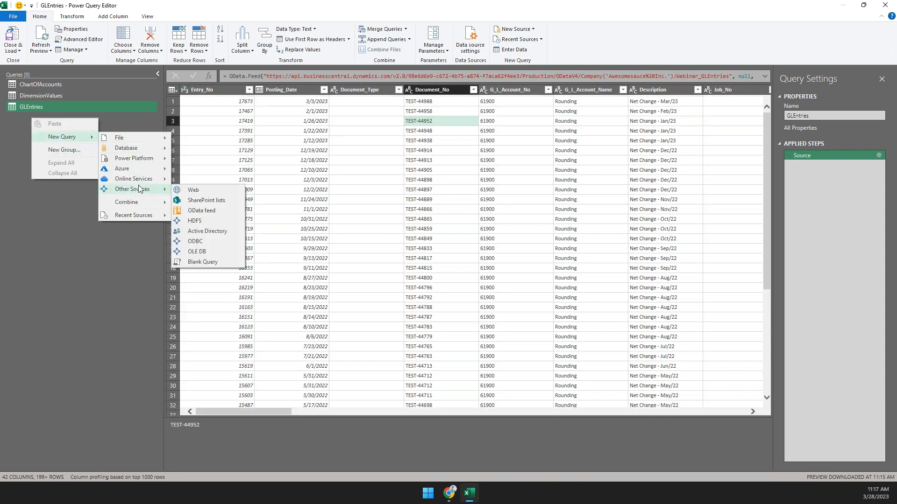
pyautogui.click(429, 170)
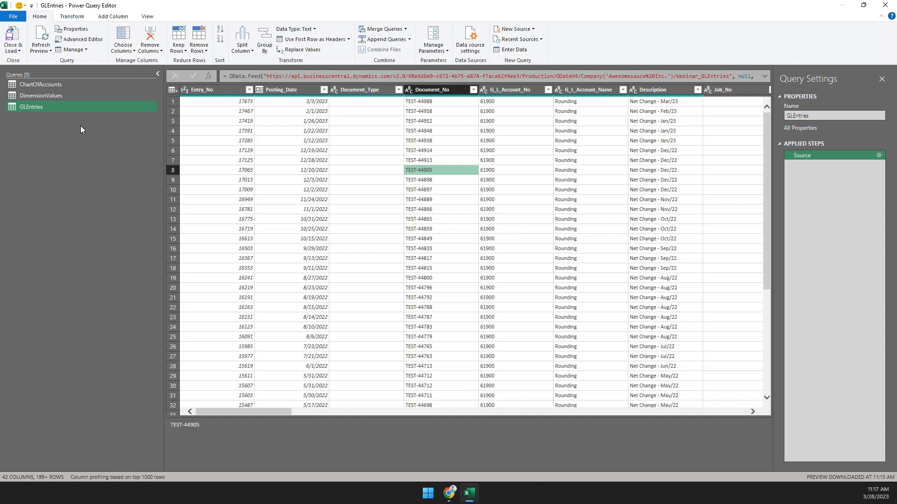
pyautogui.click(58, 86)
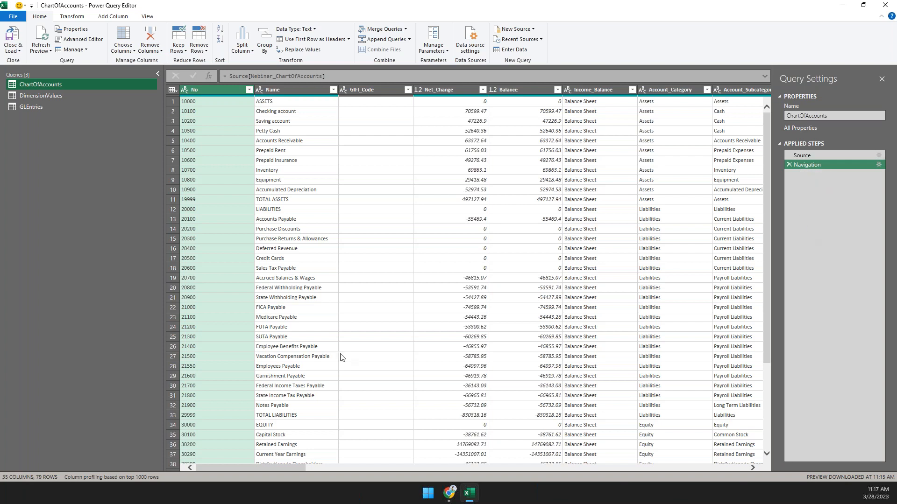
# Step: In the GLEntries query, select the needed columns, including Posting_Date, Document_No, G_L_Account_No, Description, Global_Dimension_1_Code and User_ID
pyautogui.click(63, 107)
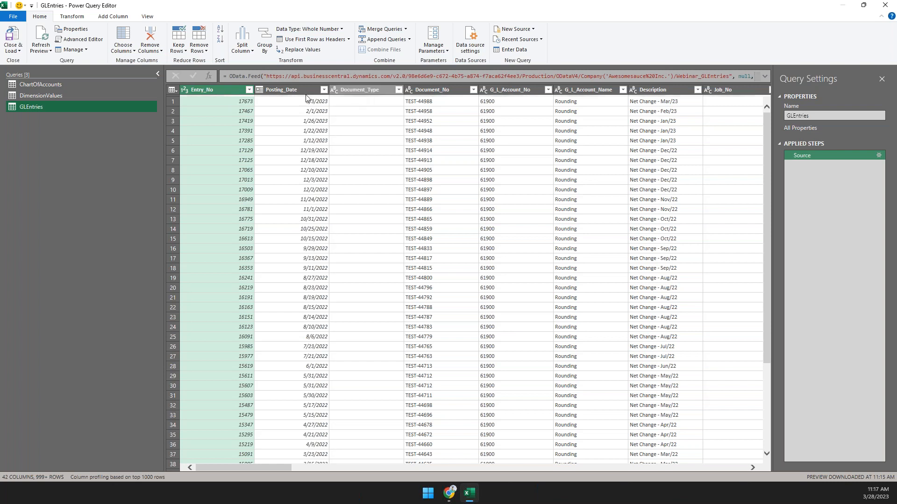
pyautogui.click(306, 99)
pyautogui.keyDown('ctrl'); pyautogui.click(434, 89); pyautogui.keyUp('ctrl')
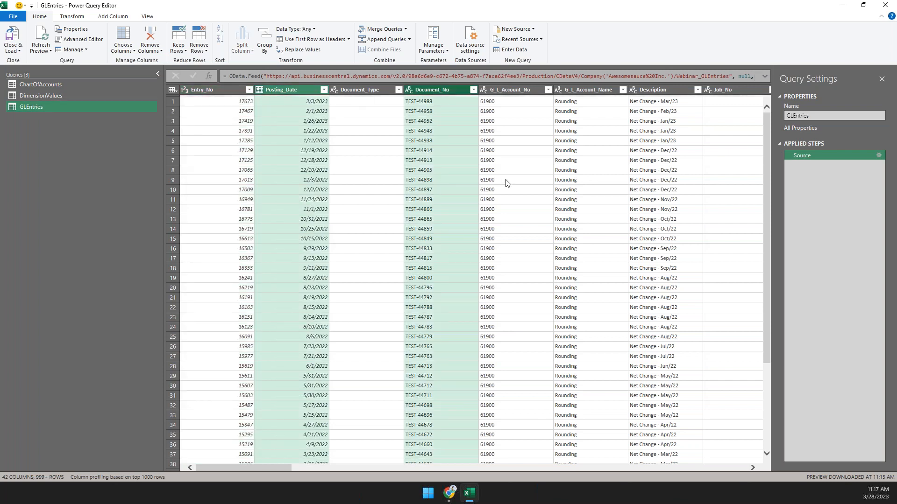
pyautogui.keyDown('ctrl'); pyautogui.click(511, 89); pyautogui.keyUp('ctrl')
pyautogui.moveTo(254, 469); pyautogui.dragTo(274, 469)
pyautogui.keyDown('ctrl'); pyautogui.click(526, 90); pyautogui.keyUp('ctrl')
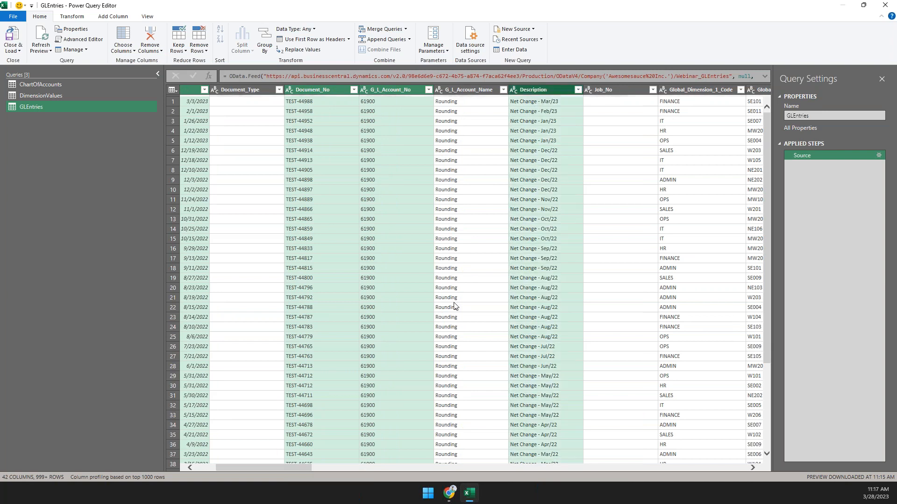
pyautogui.keyDown('ctrl'); pyautogui.click(700, 91); pyautogui.keyUp('ctrl')
pyautogui.moveTo(283, 468); pyautogui.dragTo(485, 474)
pyautogui.keyDown('ctrl'); pyautogui.click(360, 89); pyautogui.keyUp('ctrl')
pyautogui.keyDown('ctrl'); pyautogui.click(441, 95); pyautogui.keyUp('ctrl')
pyautogui.keyDown('ctrl'); pyautogui.click(467, 90); pyautogui.keyUp('ctrl')
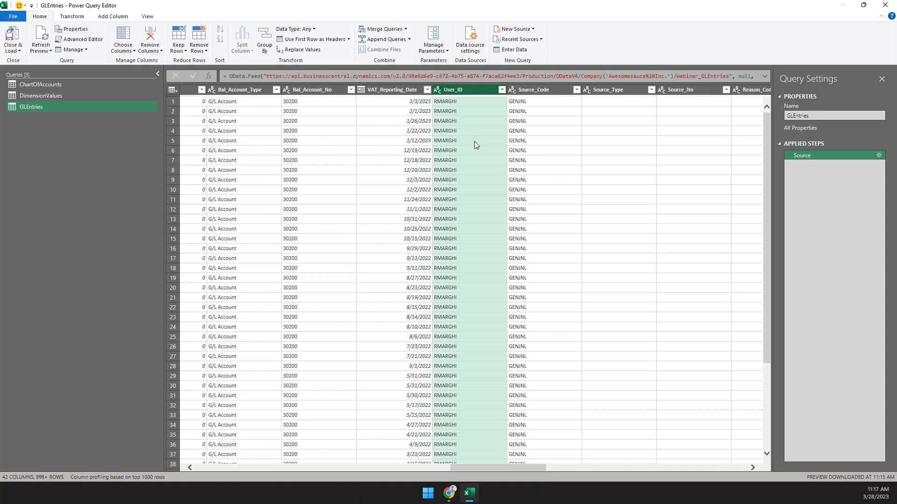
# Step: Add External_Document_No, Shortcut_Dimension_3_Code and Shortcut_Dimension_4_Code to the GLEntries column selection and remove all other columns
pyautogui.moveTo(461, 468); pyautogui.dragTo(637, 470)
pyautogui.keyDown('ctrl'); pyautogui.click(371, 91); pyautogui.keyUp('ctrl')
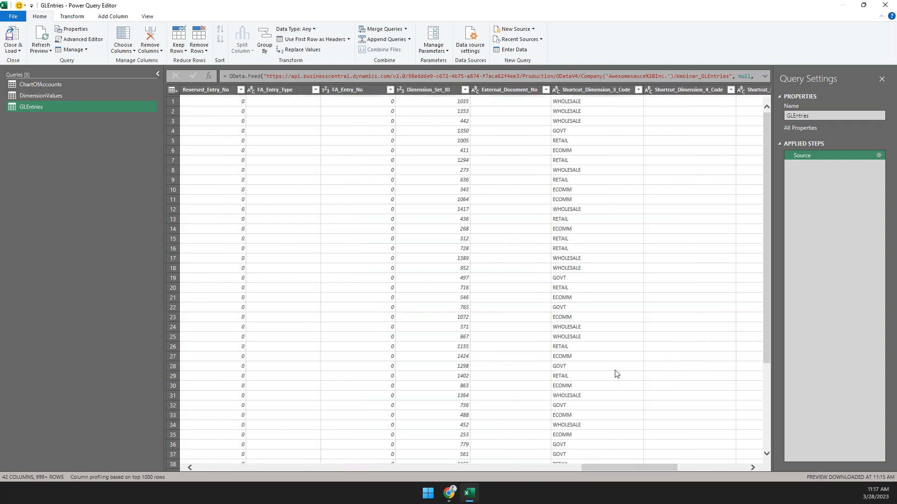
pyautogui.keyDown('ctrl'); pyautogui.click(505, 91); pyautogui.keyUp('ctrl')
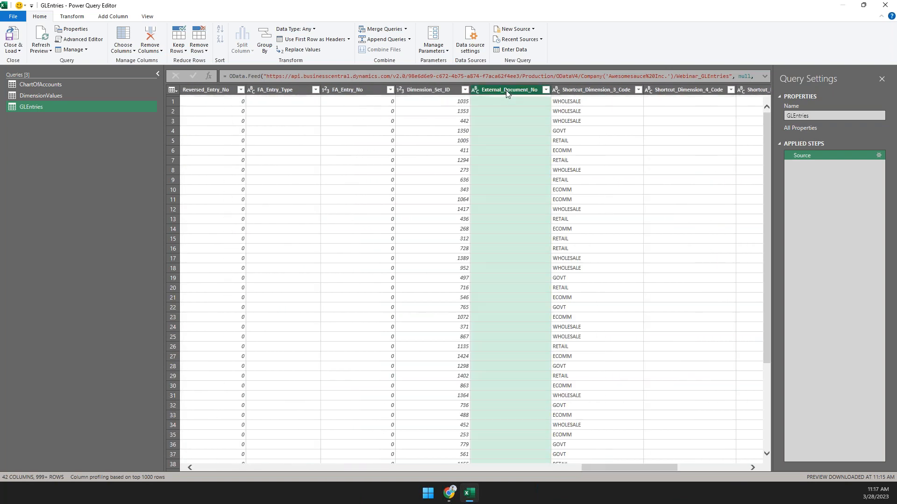
pyautogui.keyDown('ctrl'); pyautogui.click(601, 91); pyautogui.keyUp('ctrl')
pyautogui.keyDown('ctrl'); pyautogui.click(682, 90); pyautogui.keyUp('ctrl')
pyautogui.moveTo(601, 468); pyautogui.dragTo(636, 470)
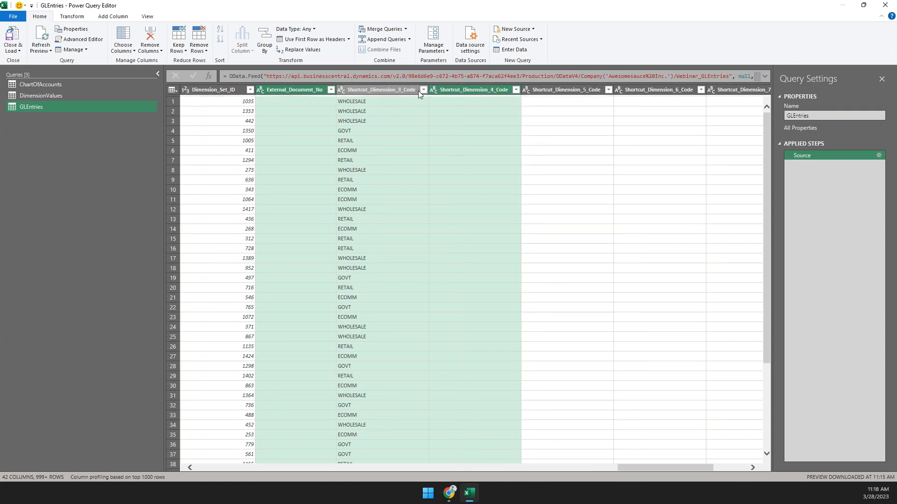
pyautogui.rightClick(487, 88)
pyautogui.click(518, 119)
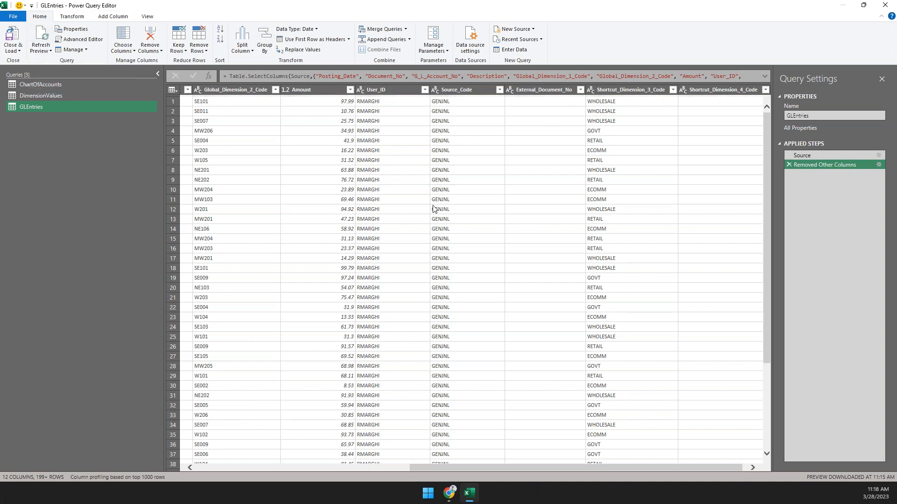
# Step: Review the applied steps and the remaining GLEntries columns, including Amount
pyautogui.click(819, 154)
pyautogui.click(811, 165)
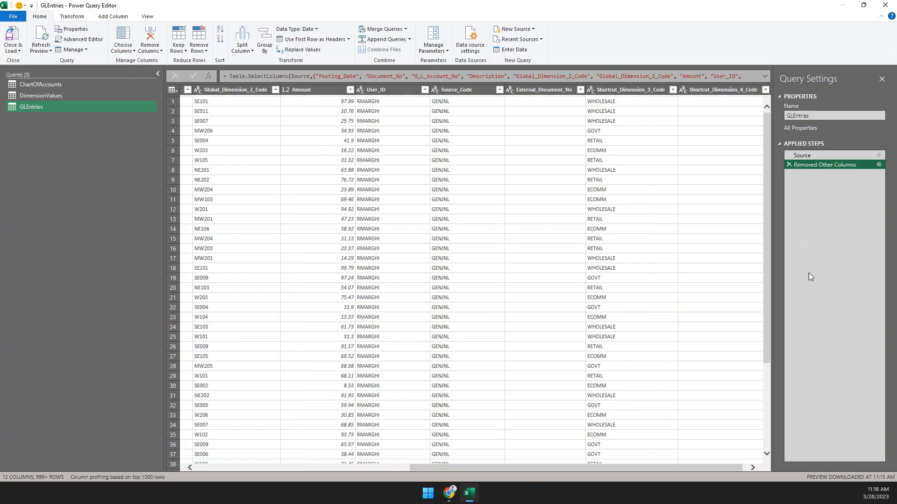
pyautogui.hscroll(1, 497, 472)
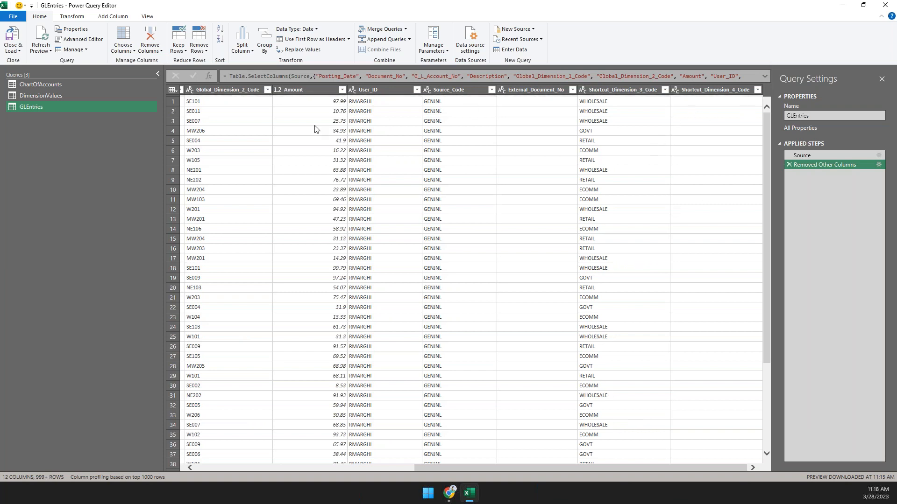
pyautogui.click(315, 94)
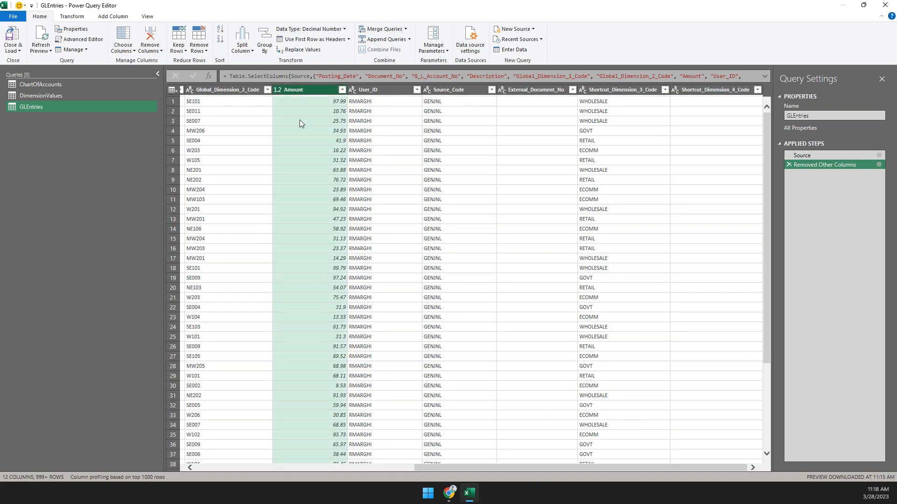
pyautogui.moveTo(596, 469); pyautogui.dragTo(570, 469)
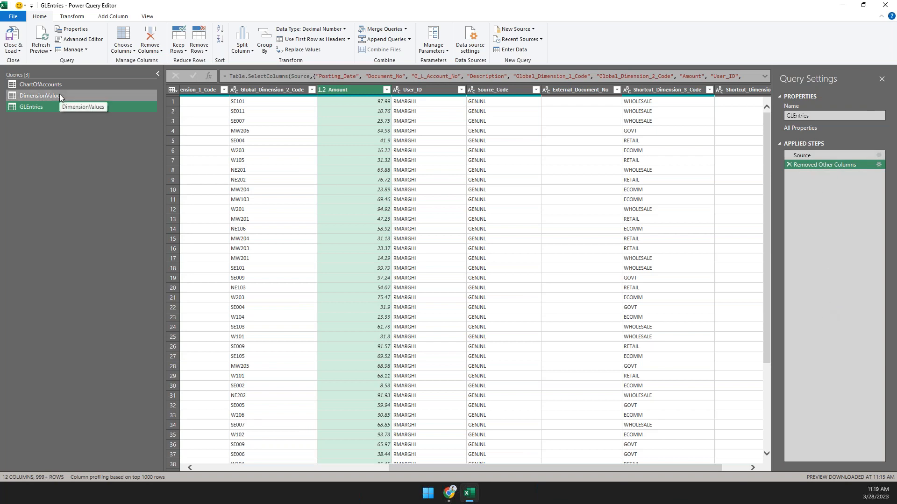
# Step: In ChartOfAccounts, keep only No, Name, Income_Balance, Account_Category, Account_Subcategory_Descript and Account_Type, removing all other columns
pyautogui.click(51, 84)
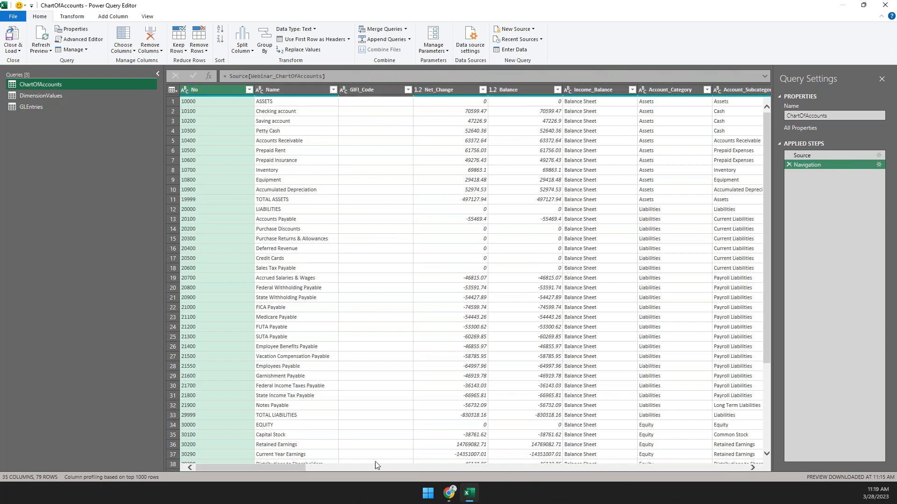
pyautogui.keyDown('ctrl'); pyautogui.click(307, 91); pyautogui.keyUp('ctrl')
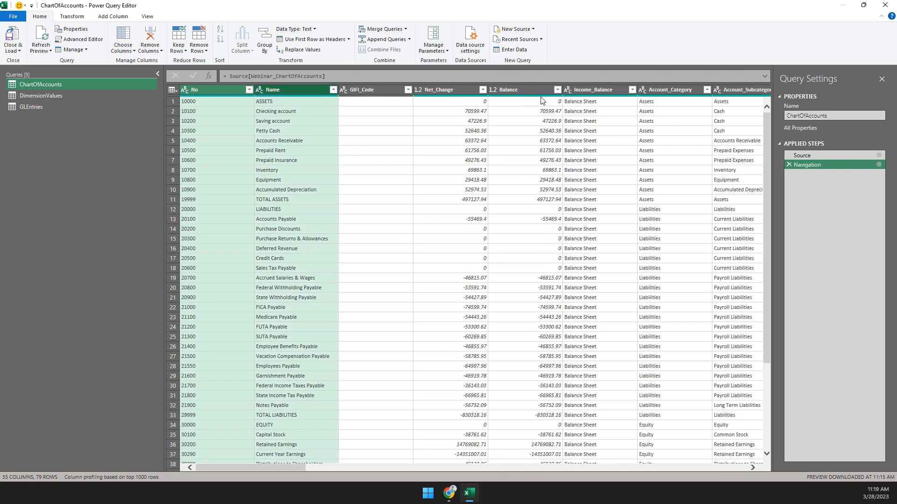
pyautogui.keyDown('ctrl'); pyautogui.click(612, 89); pyautogui.keyUp('ctrl')
pyautogui.keyDown('ctrl'); pyautogui.click(673, 90); pyautogui.keyUp('ctrl')
pyautogui.keyDown('ctrl'); pyautogui.click(721, 89); pyautogui.keyUp('ctrl')
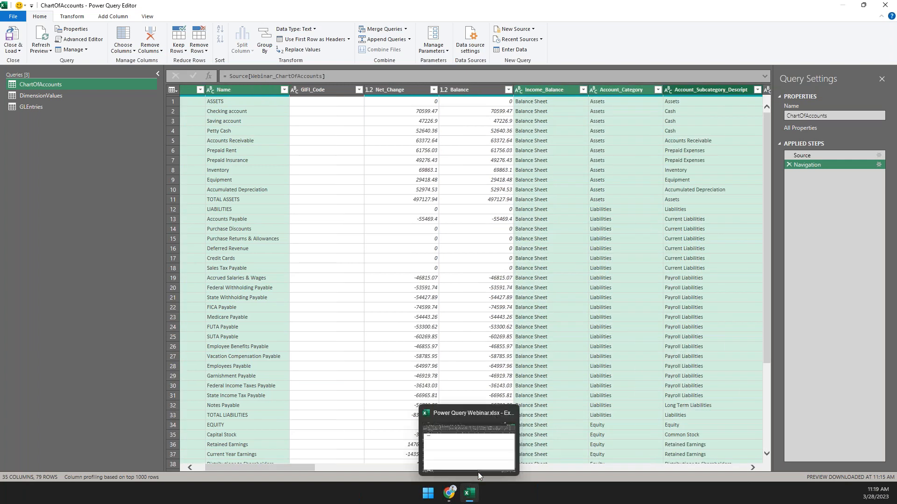
pyautogui.moveTo(296, 469); pyautogui.dragTo(358, 470)
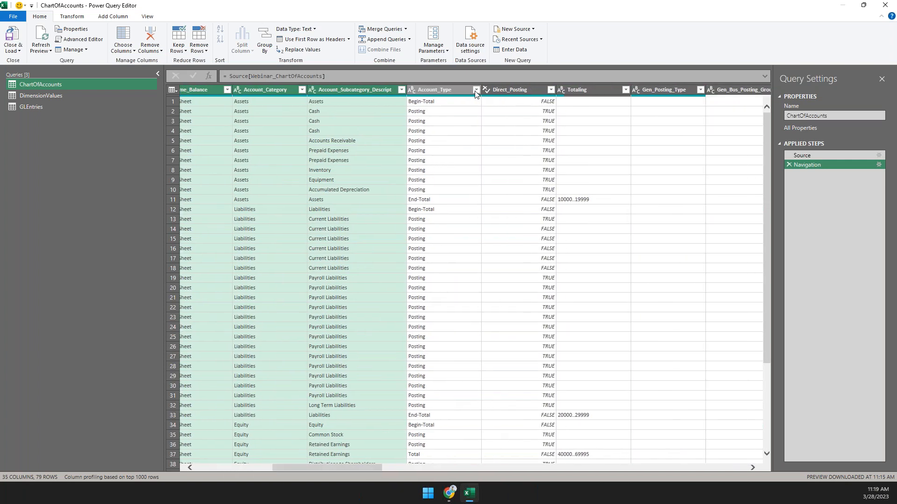
pyautogui.keyDown('ctrl'); pyautogui.click(434, 90); pyautogui.keyUp('ctrl')
pyautogui.keyDown('ctrl'); pyautogui.click(509, 89); pyautogui.keyUp('ctrl')
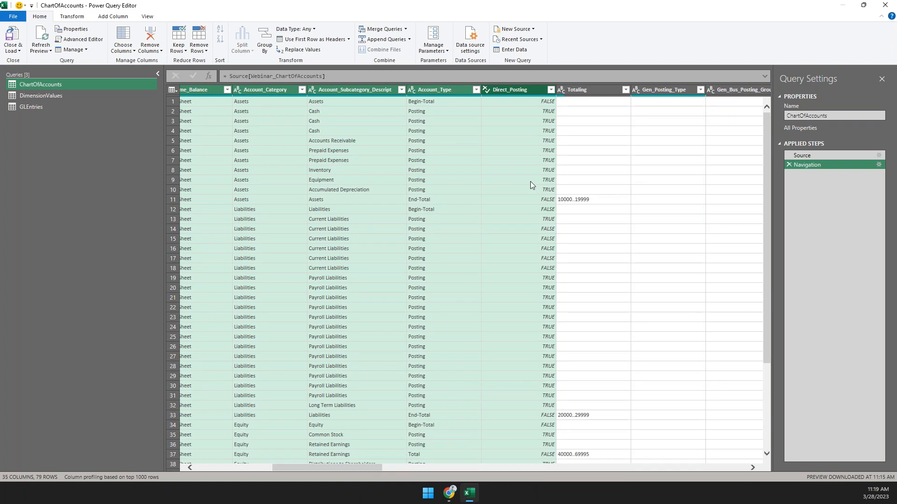
pyautogui.keyDown('ctrl'); pyautogui.click(517, 90); pyautogui.keyUp('ctrl')
pyautogui.rightClick(335, 88)
pyautogui.click(376, 118)
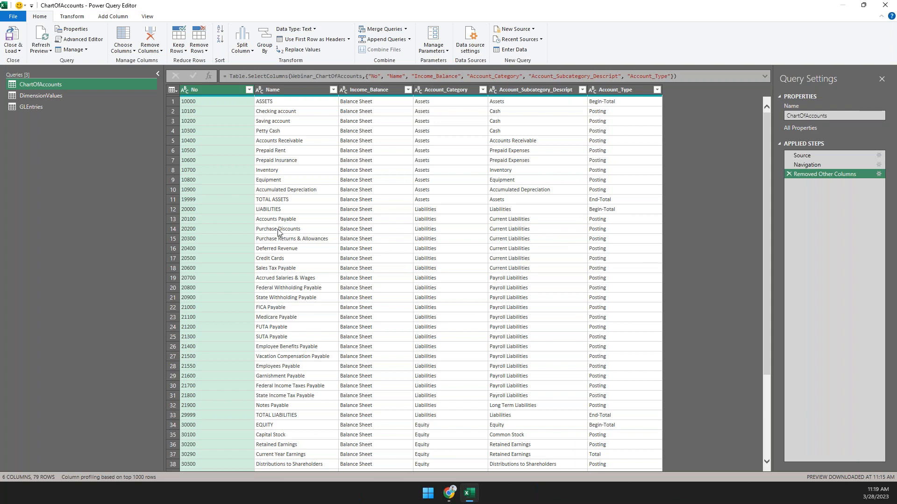
# Step: Compare the account and dimension code columns in GLEntries with the matching columns in ChartOfAccounts and DimensionValues
pyautogui.click(55, 108)
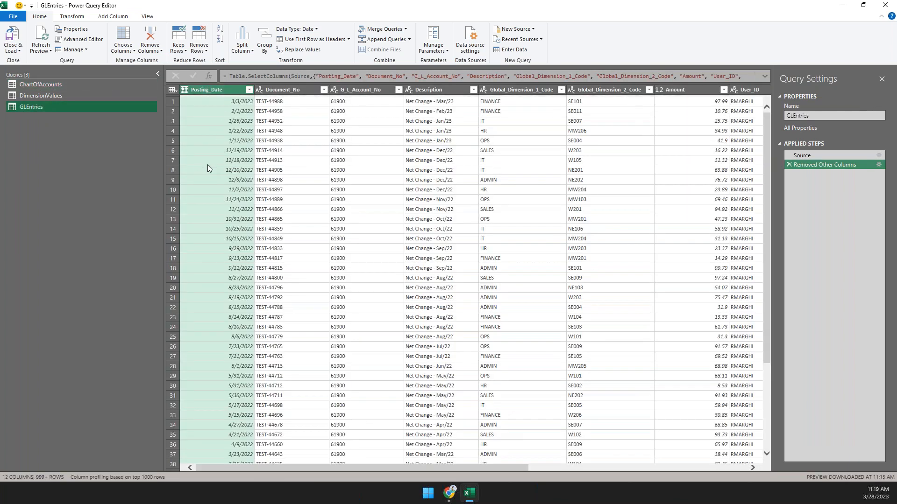
pyautogui.click(41, 84)
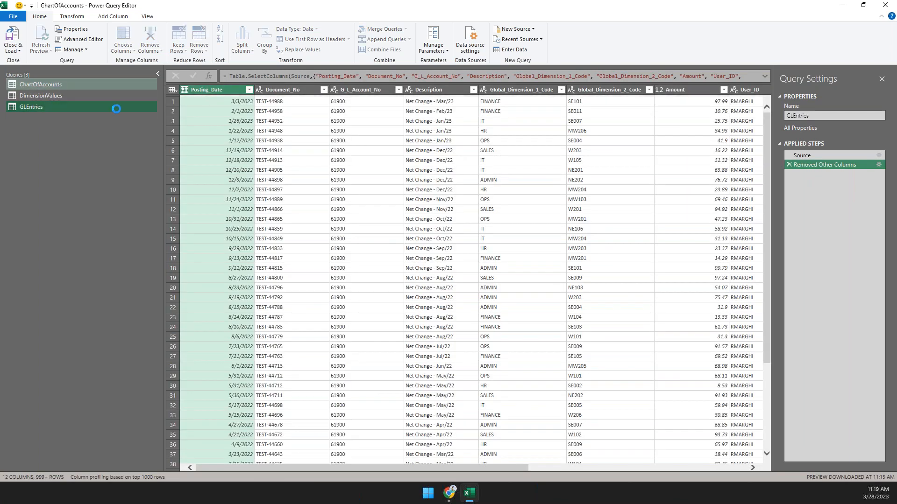
pyautogui.click(70, 106)
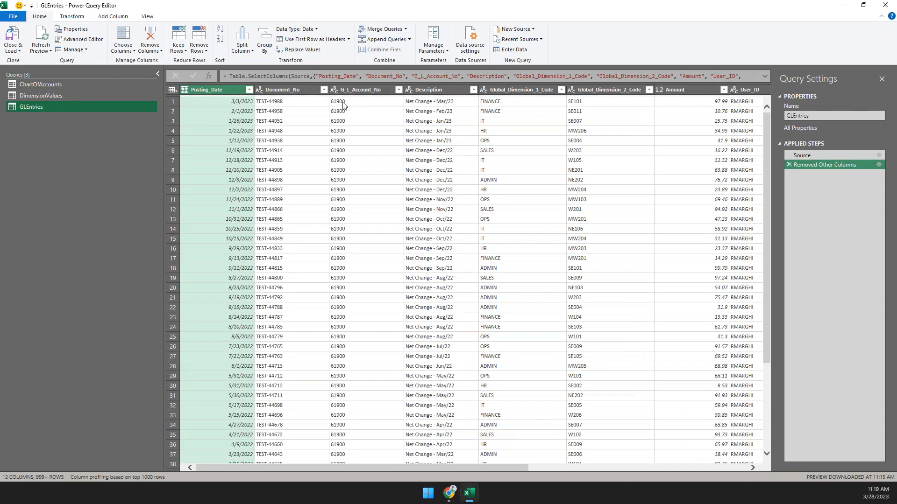
pyautogui.click(41, 96)
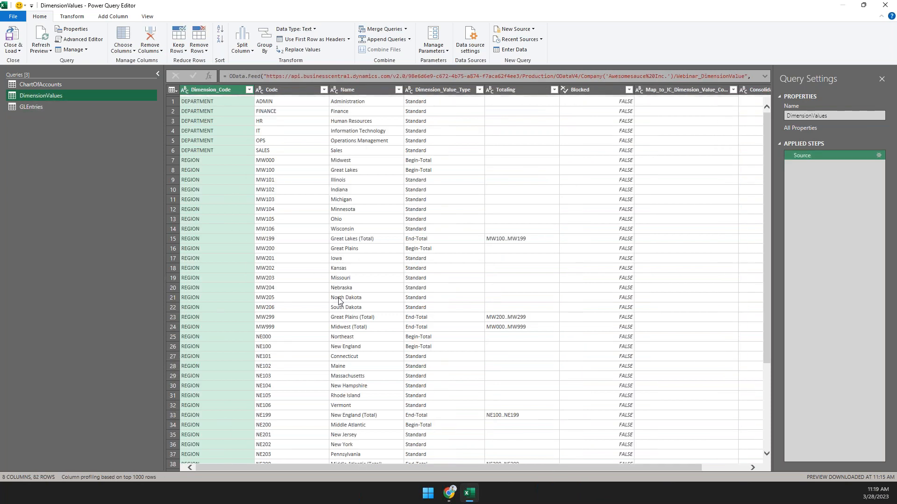
pyautogui.click(49, 109)
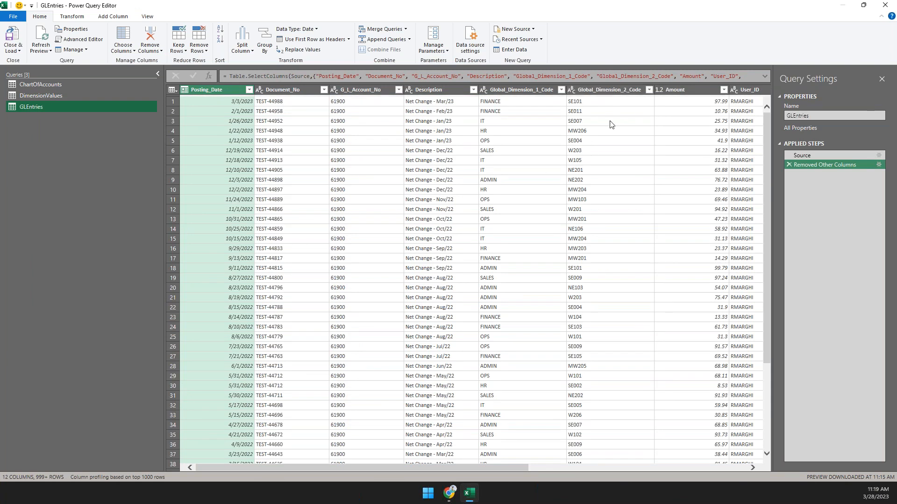
pyautogui.moveTo(428, 468); pyautogui.dragTo(647, 469)
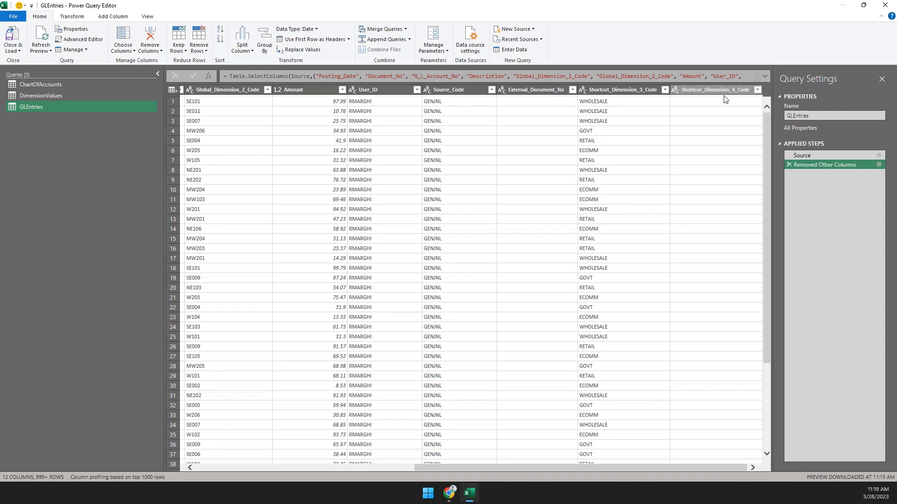
pyautogui.moveTo(546, 473); pyautogui.dragTo(338, 480)
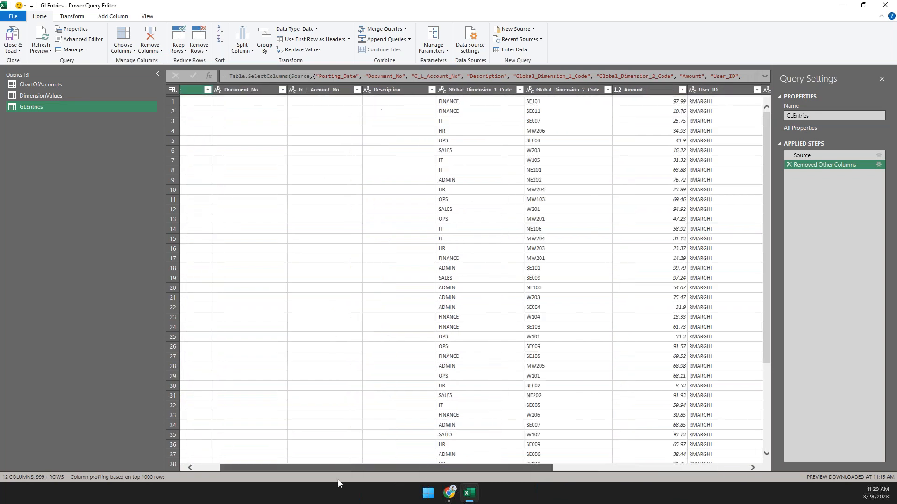
pyautogui.click(489, 88)
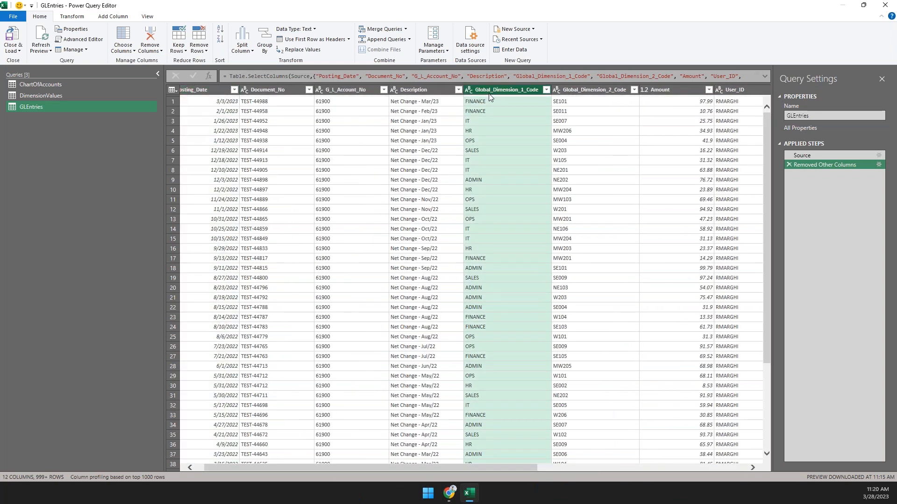
pyautogui.click(60, 97)
pyautogui.click(281, 93)
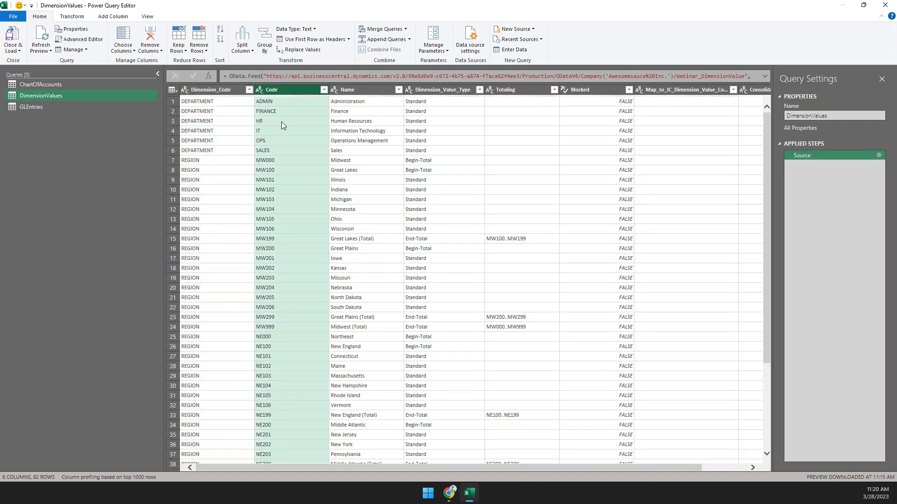
pyautogui.click(76, 106)
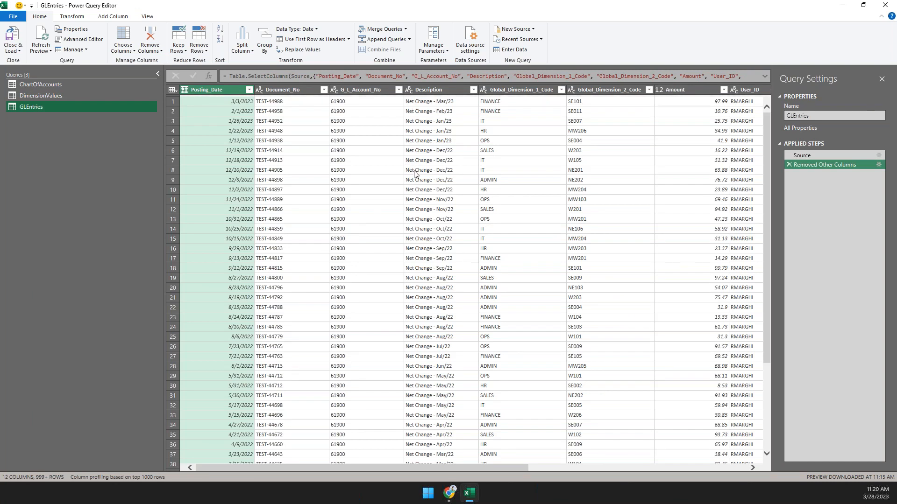
# Step: Filter the DimensionValues query so that Dimension_Value_Type includes only Standard
pyautogui.click(48, 95)
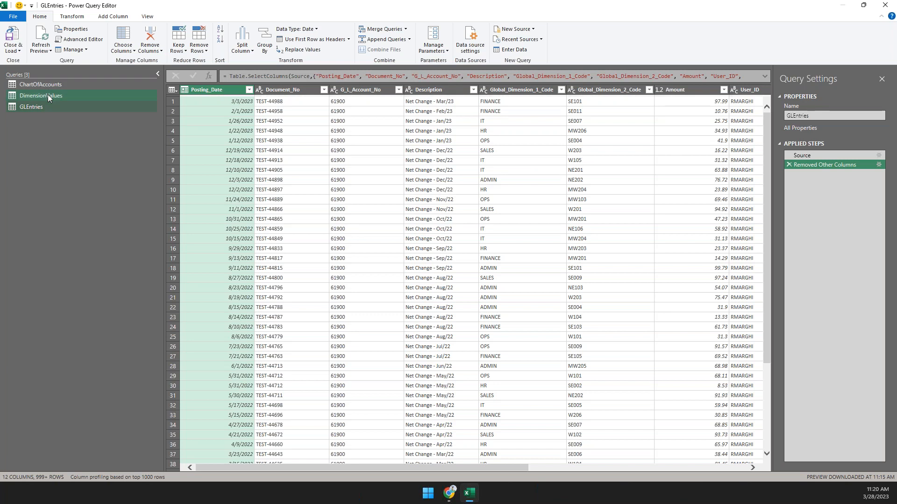
pyautogui.rightClick(48, 96)
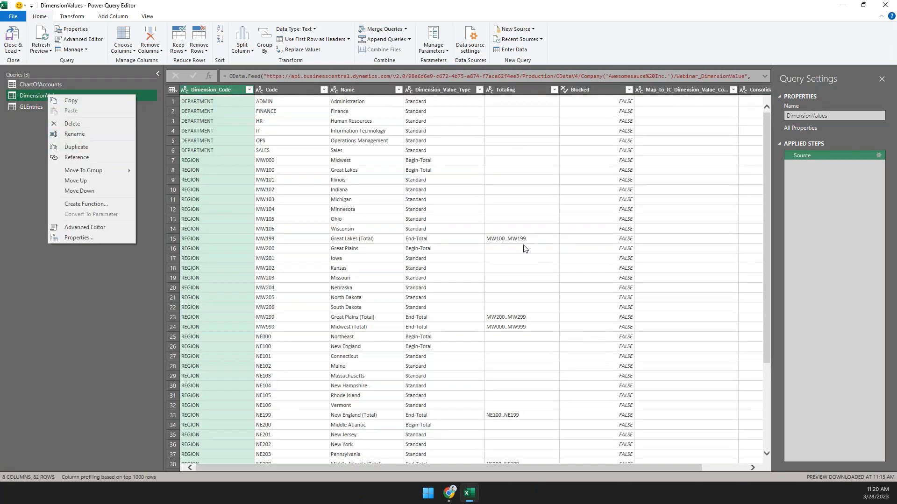
pyautogui.click(479, 90)
pyautogui.click(479, 90)
pyautogui.click(348, 188)
pyautogui.click(362, 217)
pyautogui.click(436, 241)
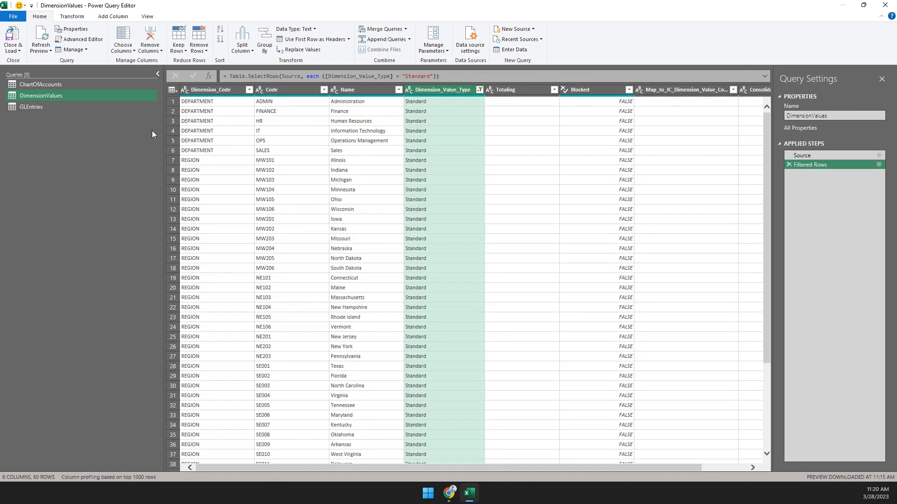
# Step: Create a reference query from DimensionValues and filter its Dimension_Code column to DEPARTMENT only
pyautogui.rightClick(43, 96)
pyautogui.click(80, 162)
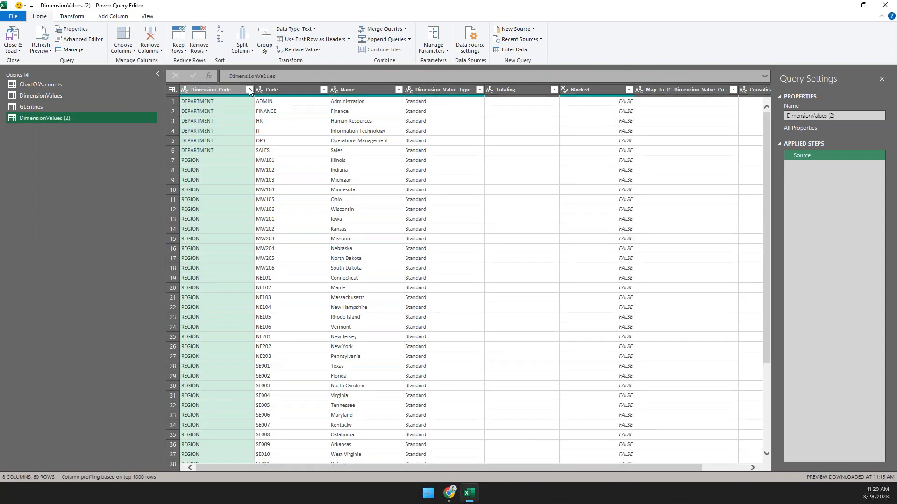
pyautogui.click(249, 89)
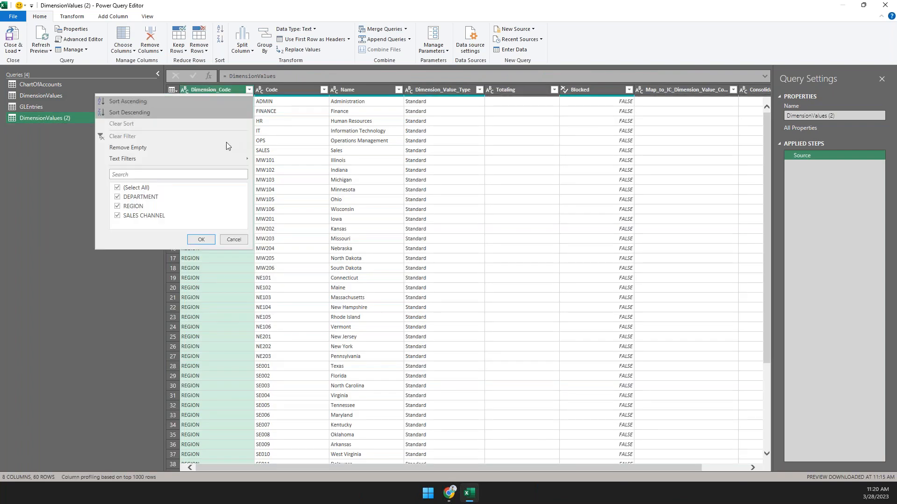
pyautogui.click(137, 189)
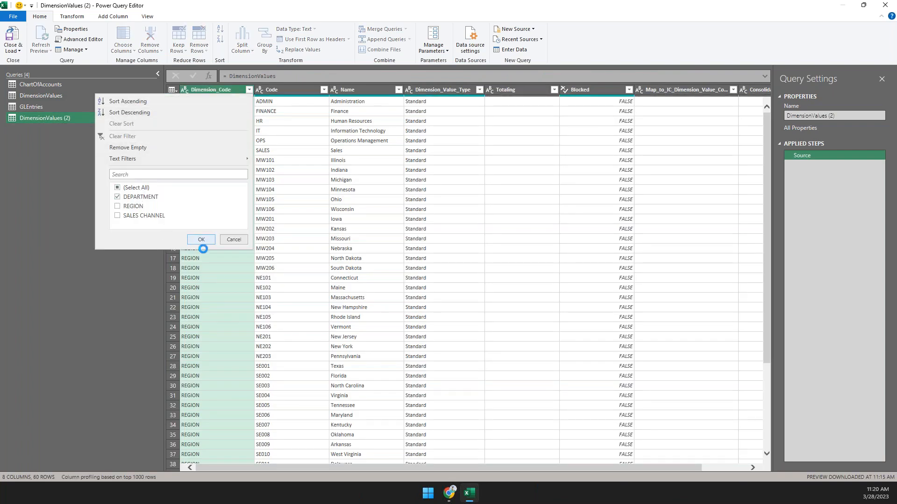
pyautogui.click(200, 240)
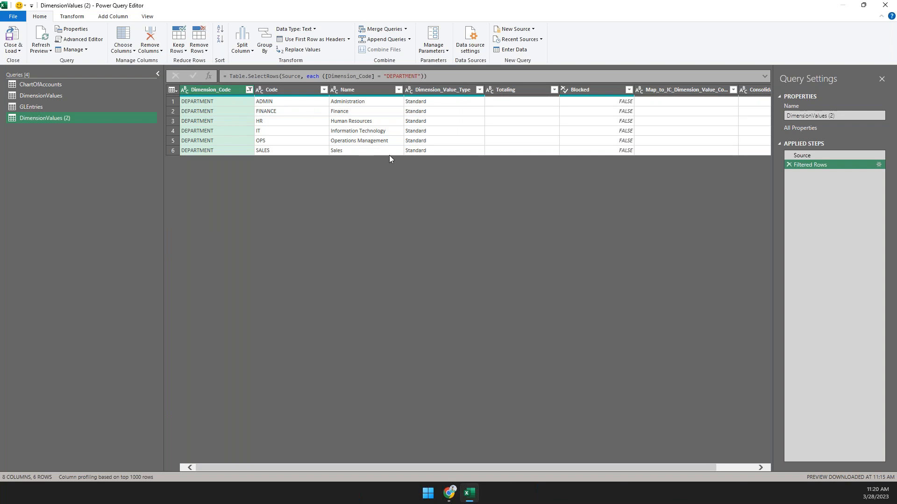
# Step: Rename the department reference query as Dim_Department
pyautogui.click(843, 116)
pyautogui.write('Dim_Department')
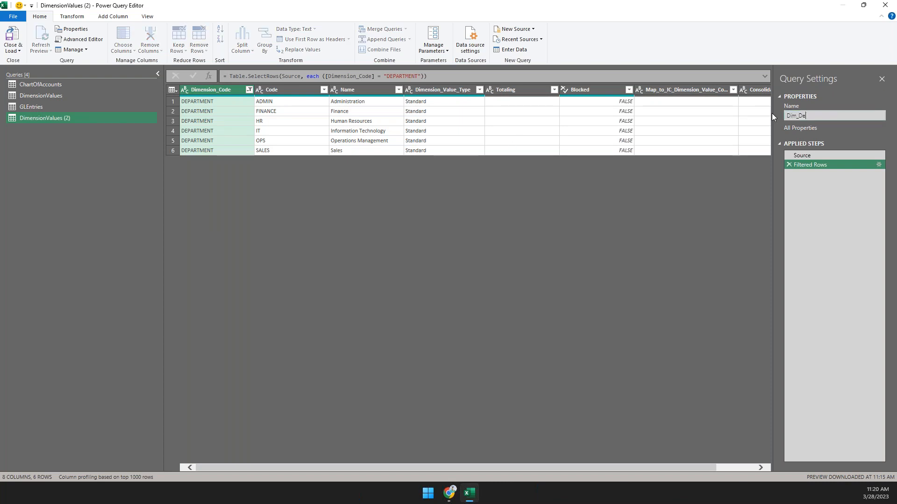
pyautogui.press('Return')
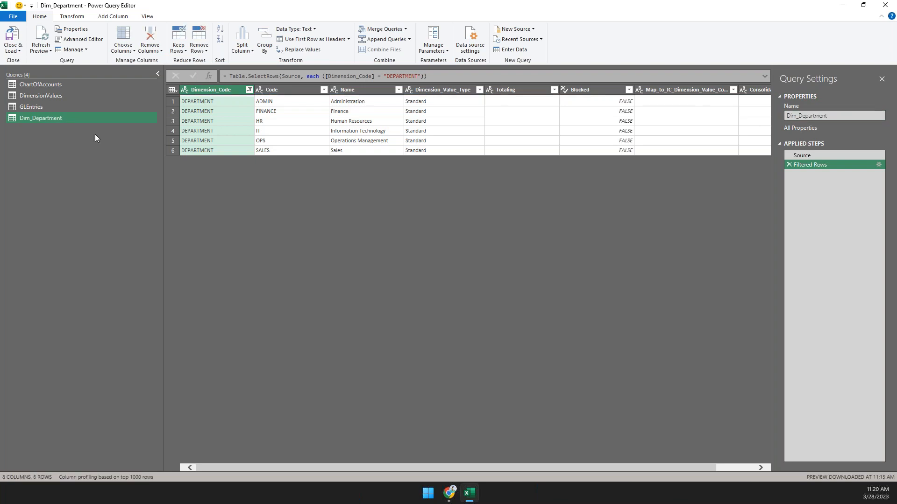
# Step: Create another reference query from DimensionValues
pyautogui.rightClick(55, 93)
pyautogui.click(46, 96)
pyautogui.rightClick(47, 95)
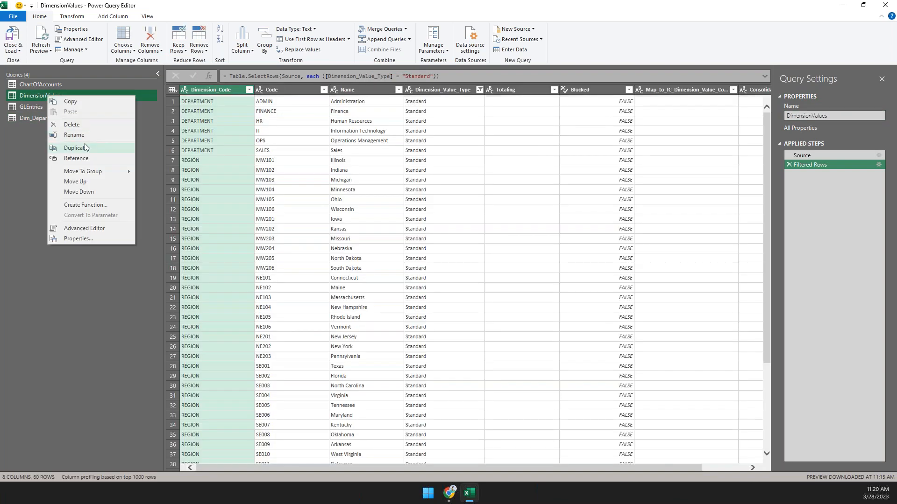
pyautogui.click(85, 157)
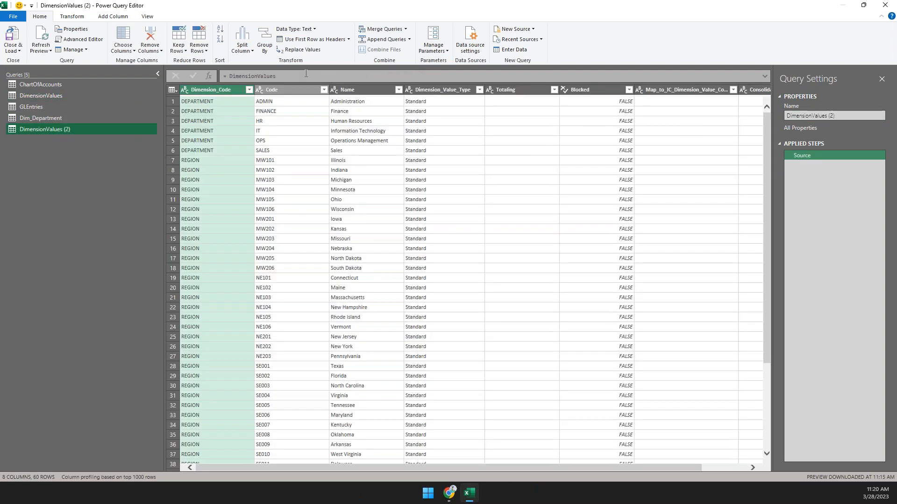
# Step: Filter the new reference query's Dimension_Code column to REGION only and rename the query as Dim_Region
pyautogui.click(249, 90)
pyautogui.click(151, 190)
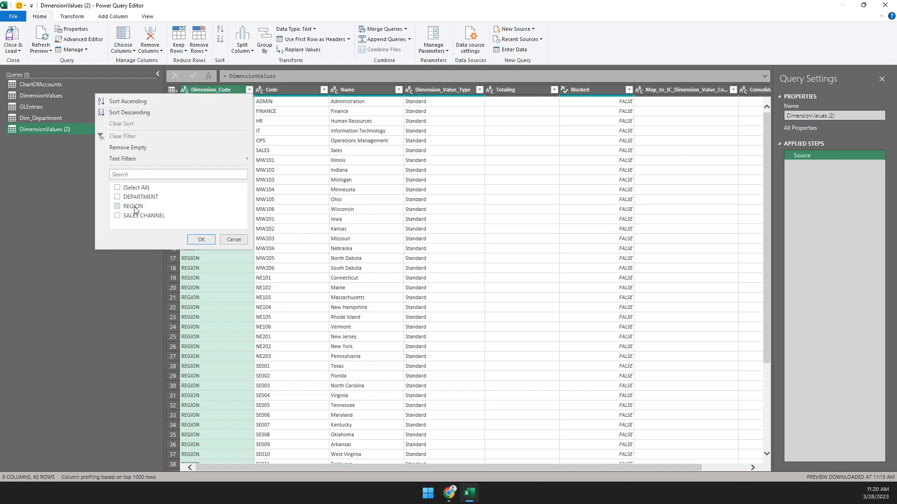
pyautogui.click(206, 242)
pyautogui.moveTo(849, 115); pyautogui.dragTo(738, 114)
pyautogui.write('Dim_Regt')
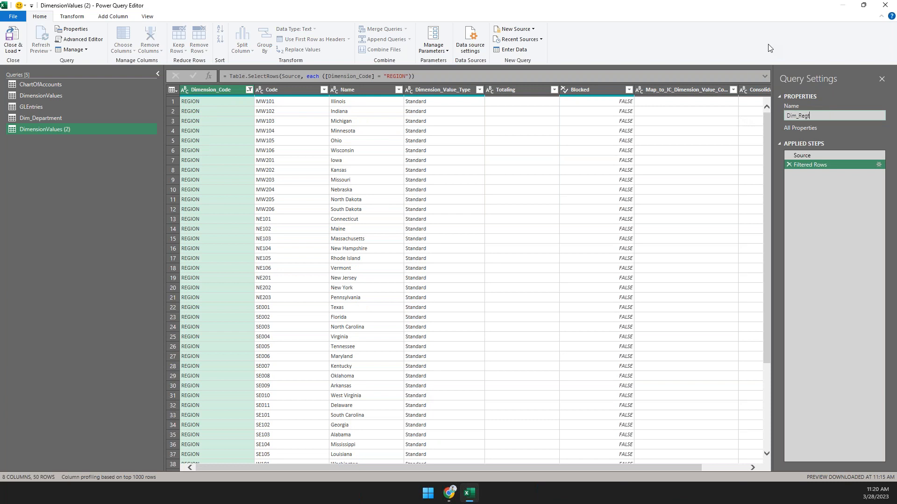
pyautogui.write('ion')
pyautogui.press('Return')
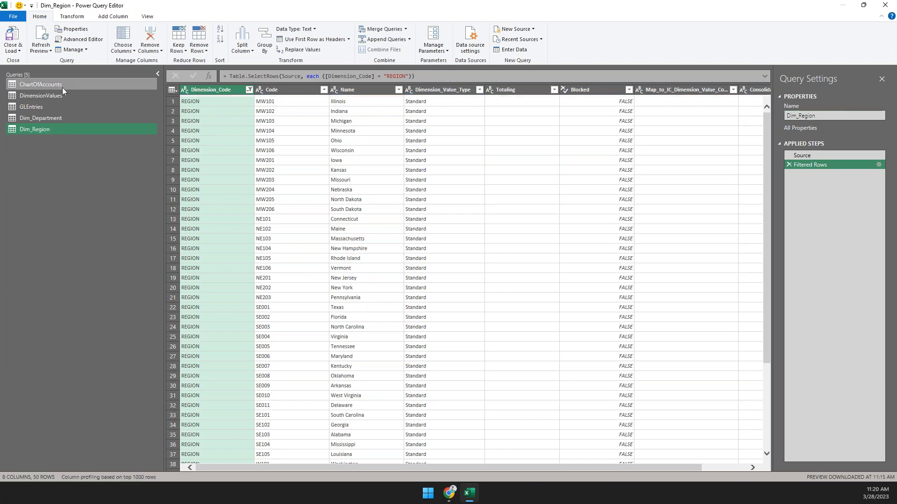
# Step: Create a third reference query from DimensionValues and filter its Dimension_Code column to SALES CHANNEL only
pyautogui.rightClick(46, 96)
pyautogui.click(43, 97)
pyautogui.rightClick(43, 97)
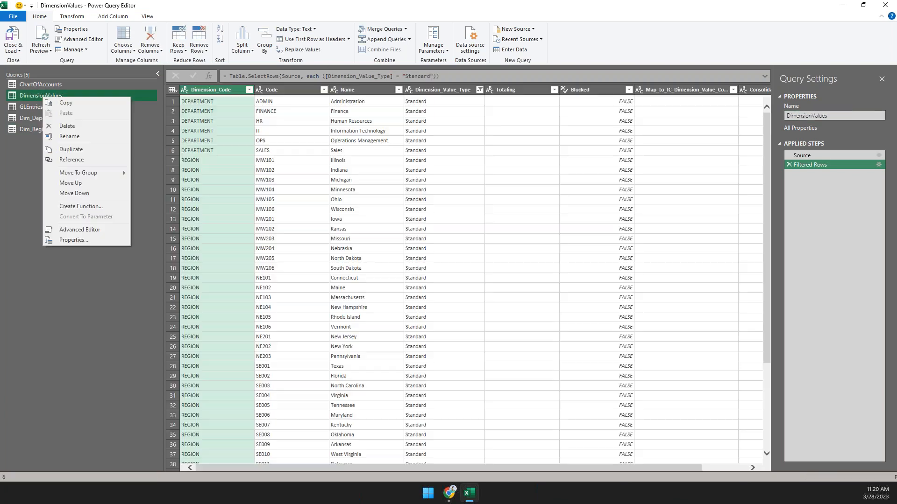
pyautogui.click(95, 159)
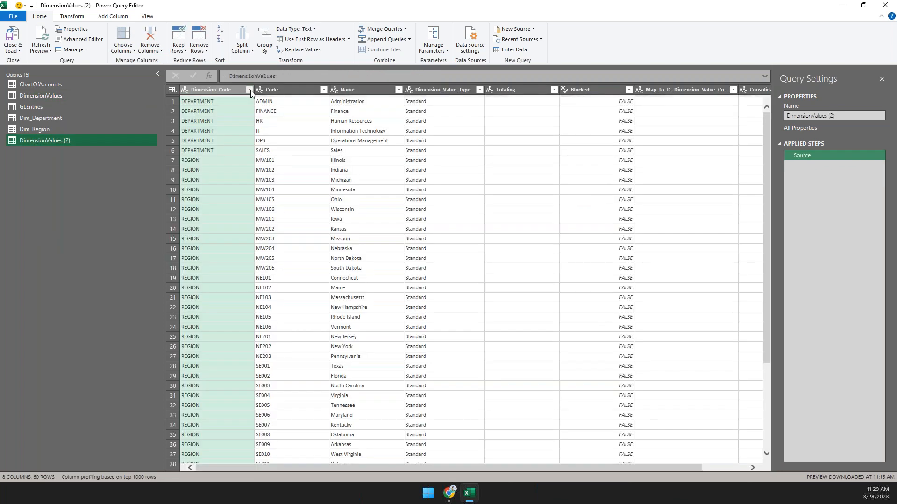
pyautogui.click(248, 90)
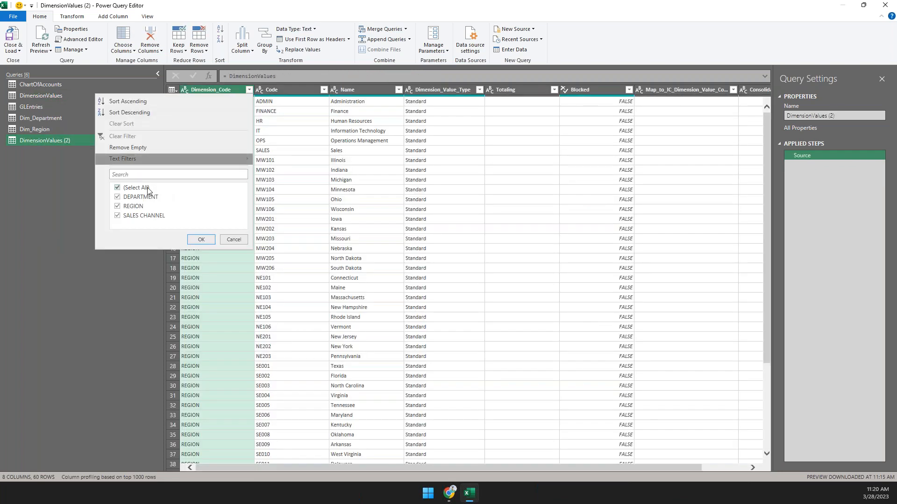
pyautogui.click(209, 240)
# Step: Rename the sales channel reference query as Dim_SalesChannel
pyautogui.click(837, 116)
pyautogui.write('Dim_Sale')
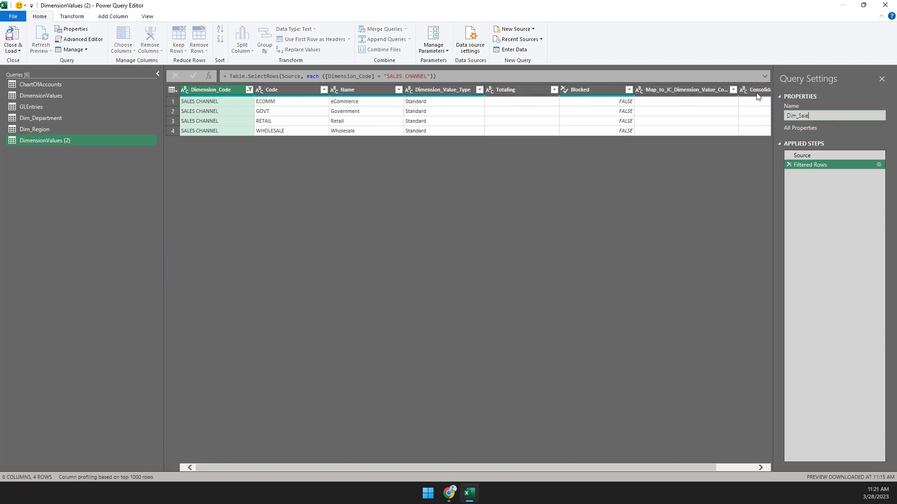
pyautogui.write('sChannel')
pyautogui.press('Return')
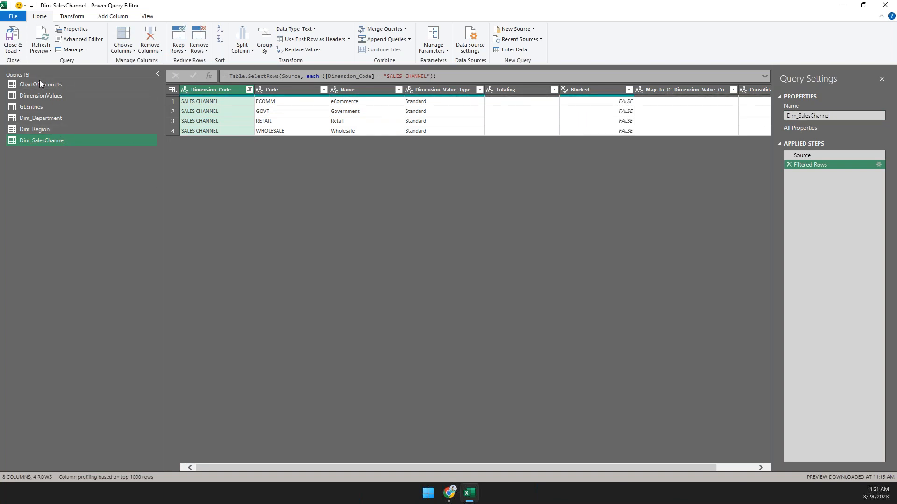
# Step: Close the Power Query Editor and load all the queries into the workbook with the default load option
pyautogui.click(45, 119)
pyautogui.click(45, 130)
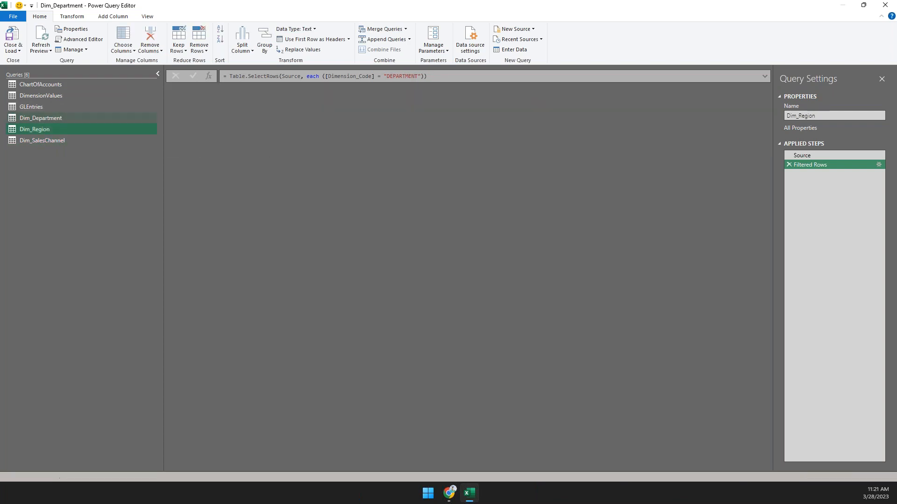
pyautogui.click(60, 84)
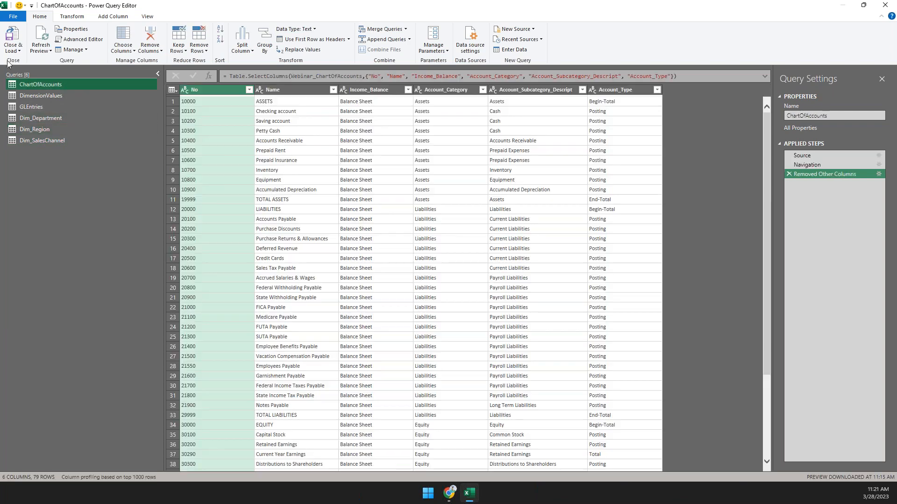
pyautogui.click(13, 49)
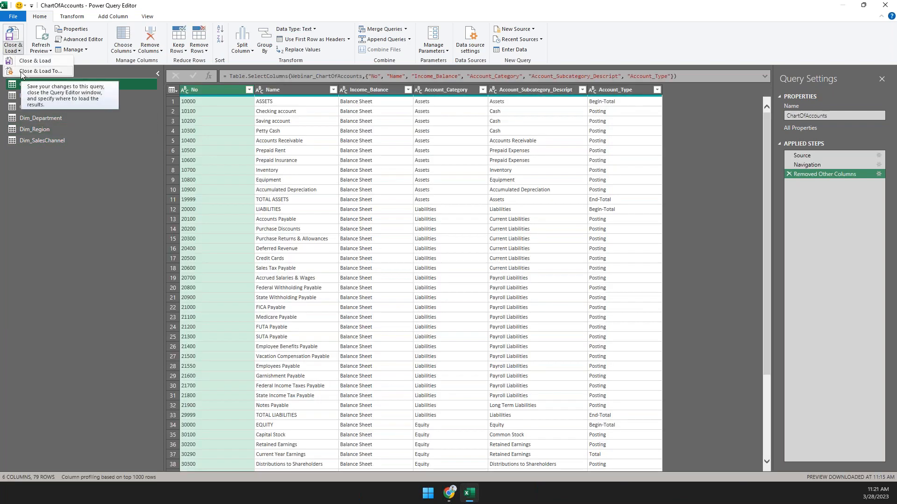
pyautogui.click(13, 35)
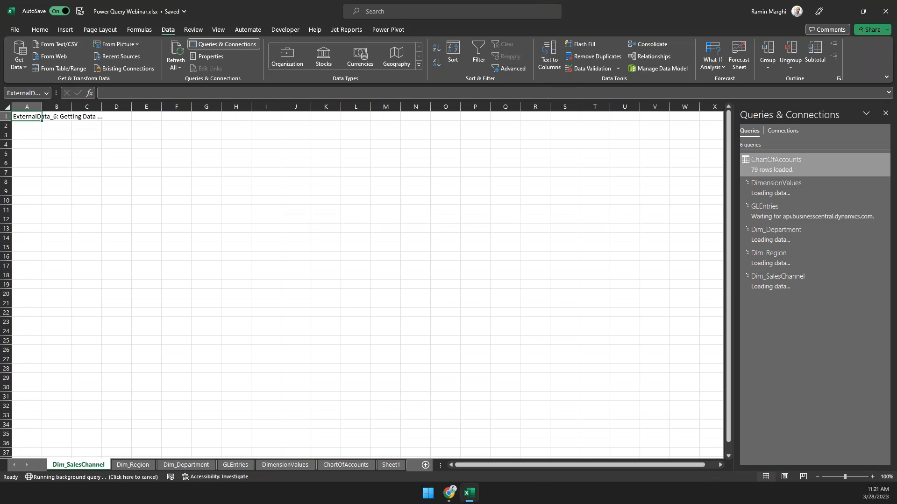
# Step: Review the loaded tables on the dimension, GLEntries, DimensionValues and ChartOfAccounts sheets and check the GLEntries query's load status
pyautogui.click(133, 465)
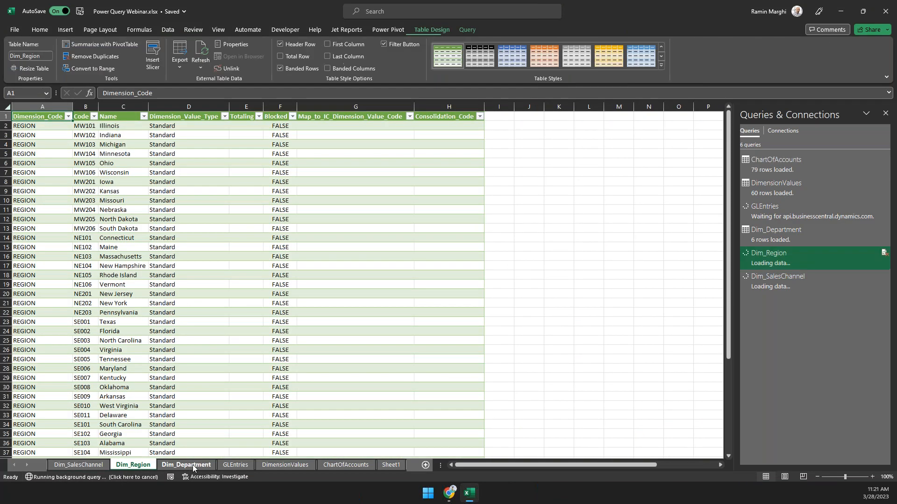
pyautogui.click(187, 466)
pyautogui.click(247, 466)
pyautogui.click(280, 465)
pyautogui.click(344, 465)
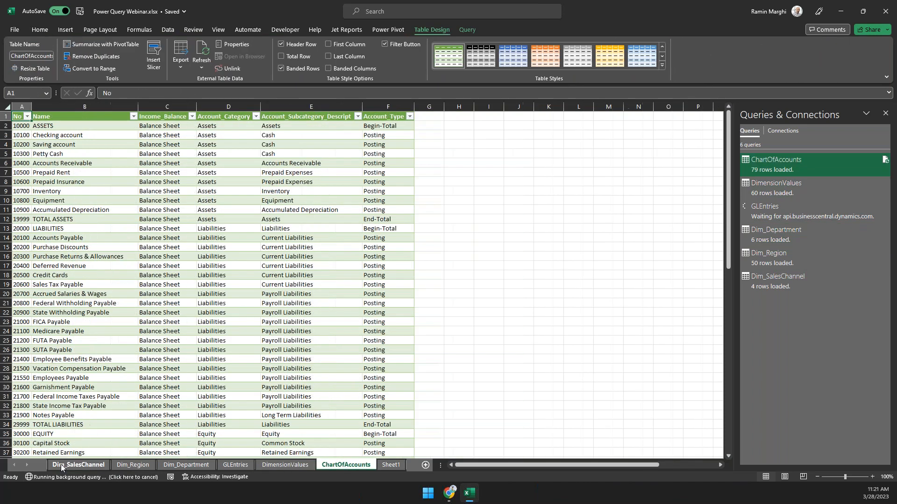
pyautogui.click(79, 465)
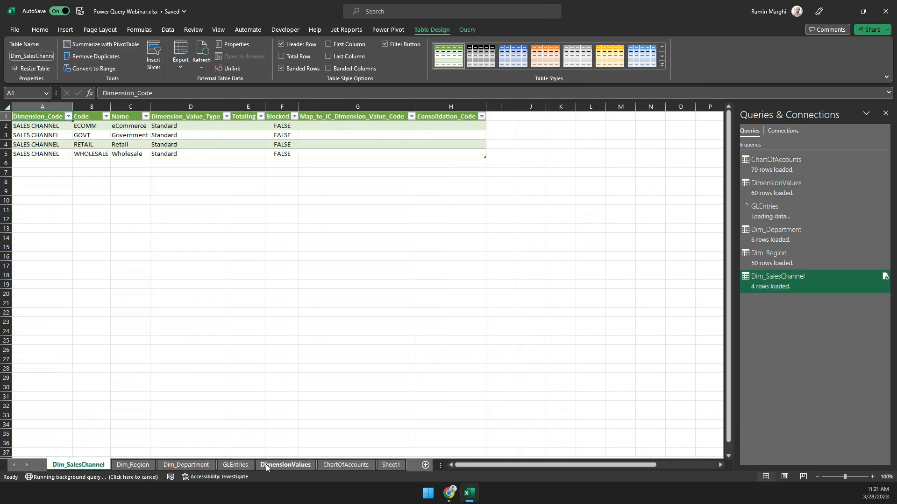
pyautogui.click(346, 465)
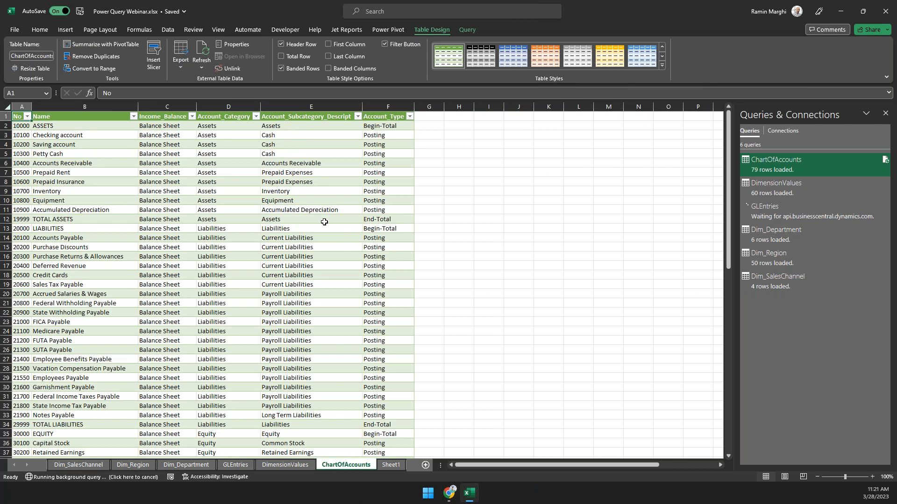
pyautogui.click(282, 465)
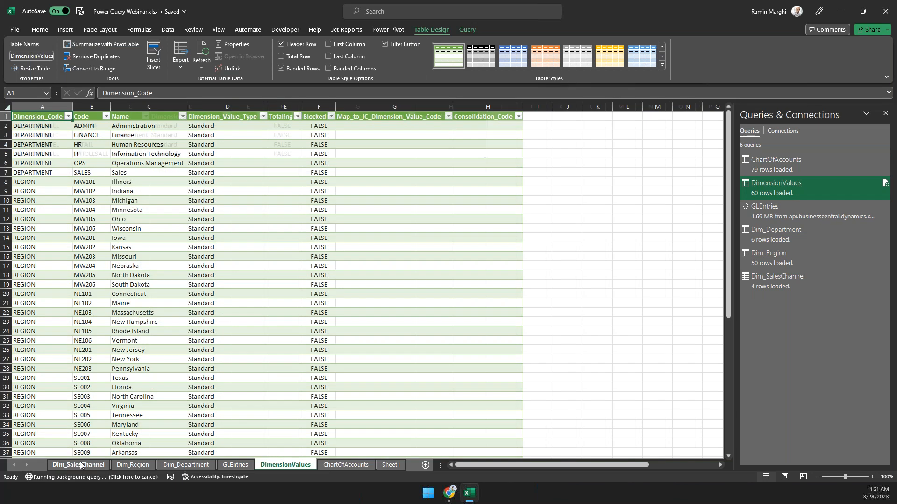
pyautogui.click(80, 465)
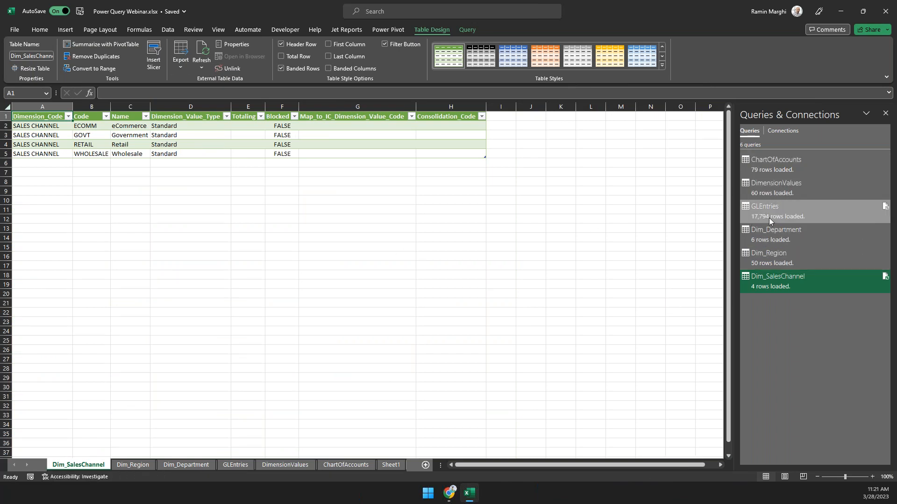
pyautogui.moveTo(753, 218)
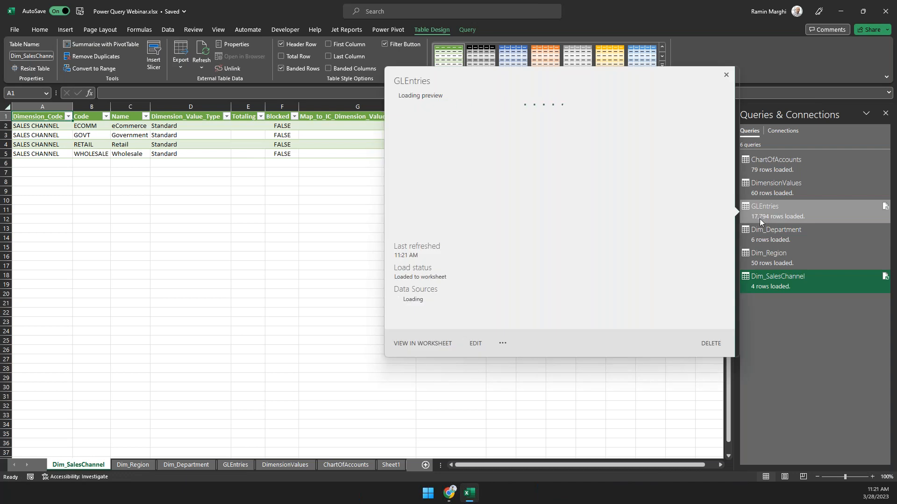
pyautogui.click(252, 247)
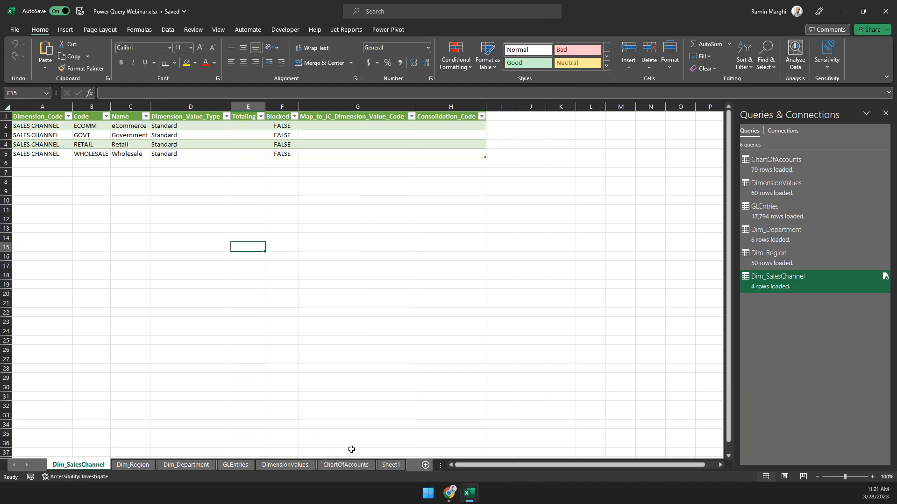
# Step: Delete all the loaded query sheets from Dim_SalesChannel through ChartOfAccounts at once, keeping only Sheet1
pyautogui.click(350, 466)
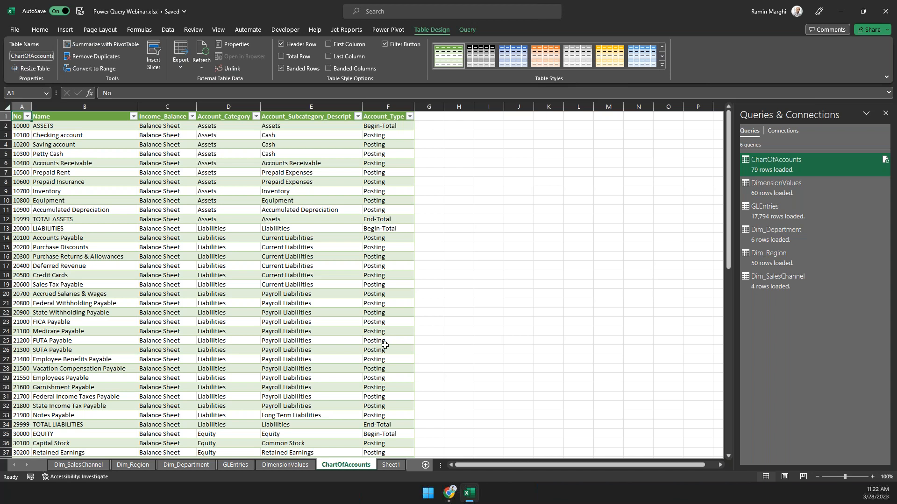
pyautogui.keyDown('shift'); pyautogui.click(76, 465); pyautogui.keyUp('shift')
pyautogui.rightClick(77, 466)
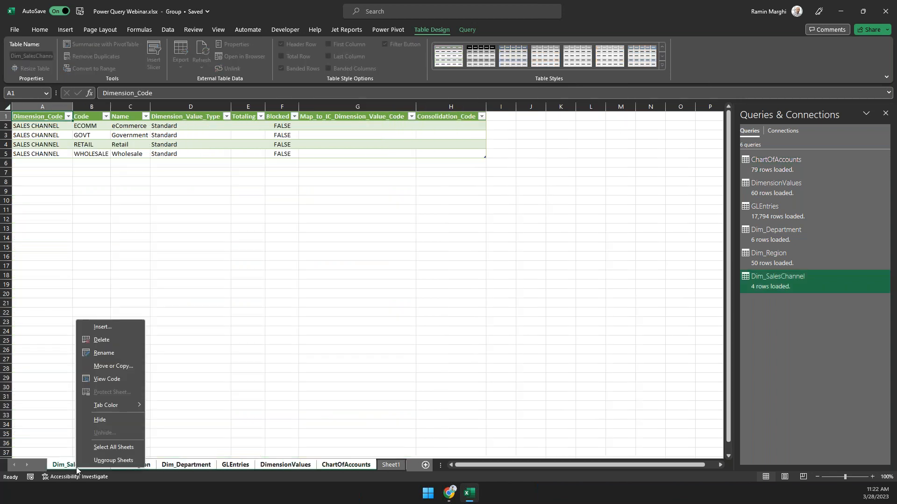
pyautogui.click(123, 341)
pyautogui.click(433, 274)
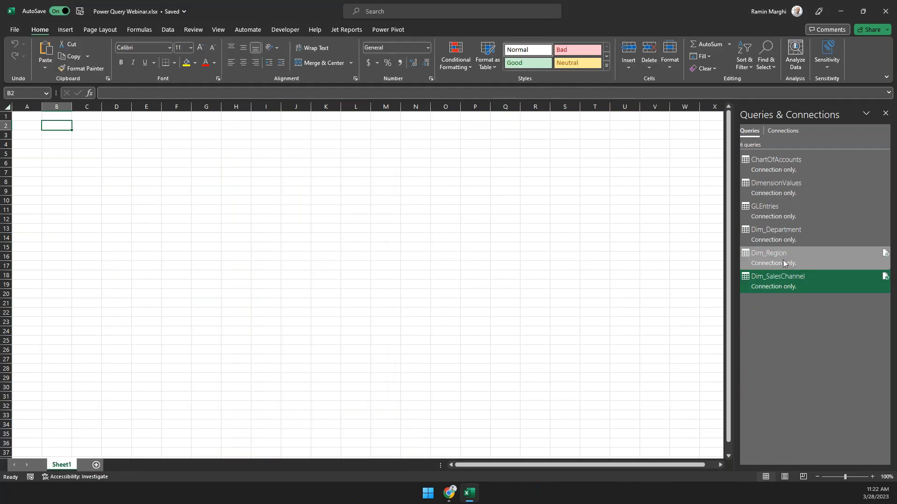
# Step: Load the ChartOfAccounts query to the Data Model as a connection only
pyautogui.click(791, 219)
pyautogui.rightClick(785, 161)
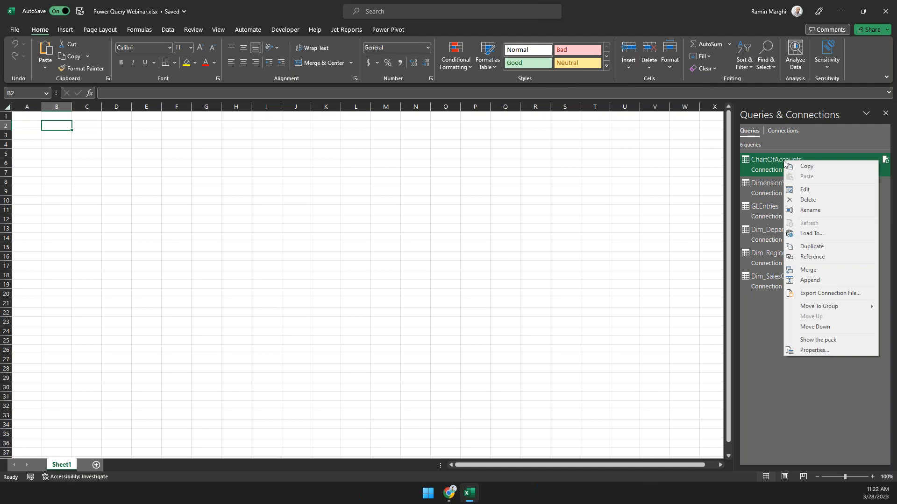
pyautogui.click(815, 233)
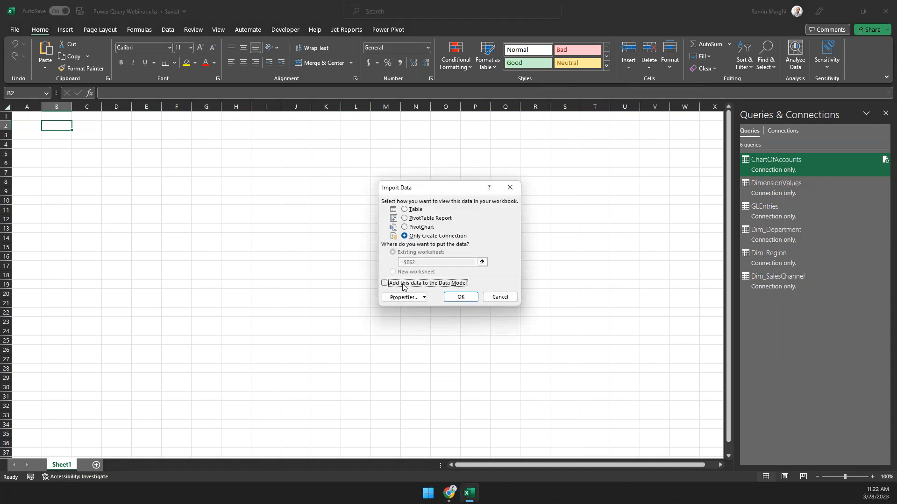
pyautogui.click(450, 284)
pyautogui.click(461, 298)
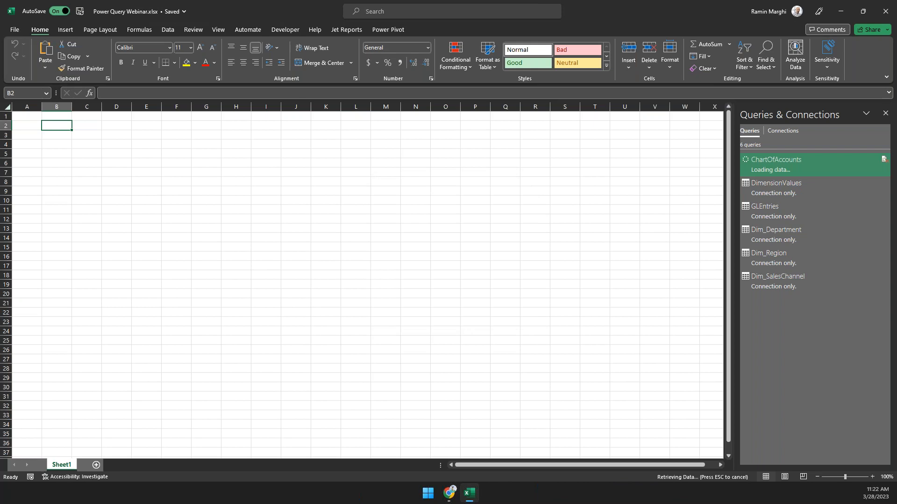
pyautogui.rightClick(791, 193)
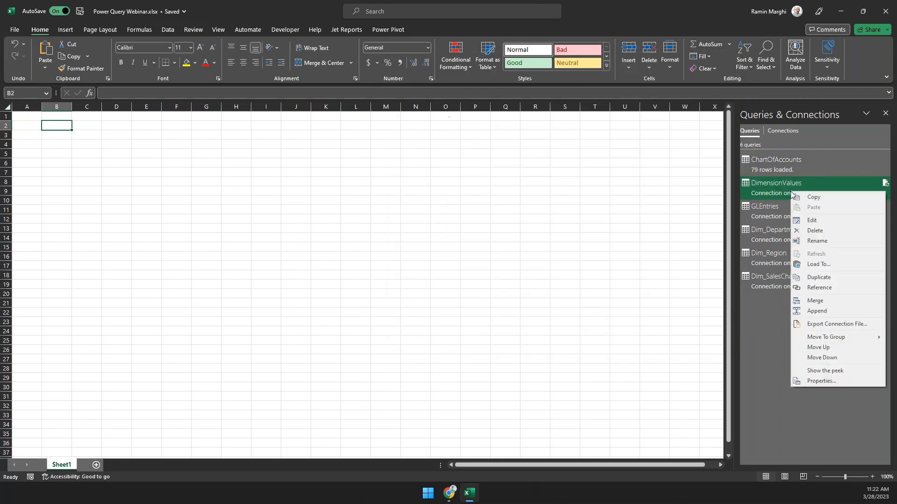
pyautogui.click(831, 263)
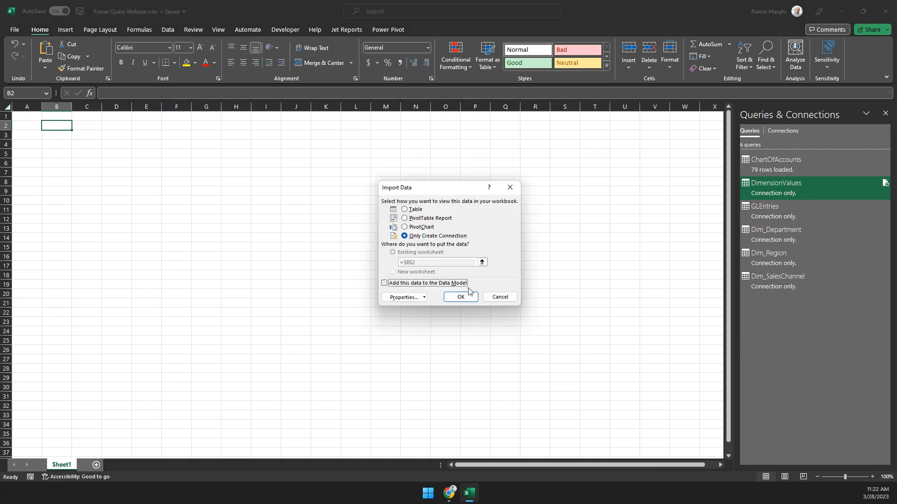
pyautogui.click(500, 297)
# Step: Load the GLEntries query to the Data Model as a connection only
pyautogui.rightClick(761, 215)
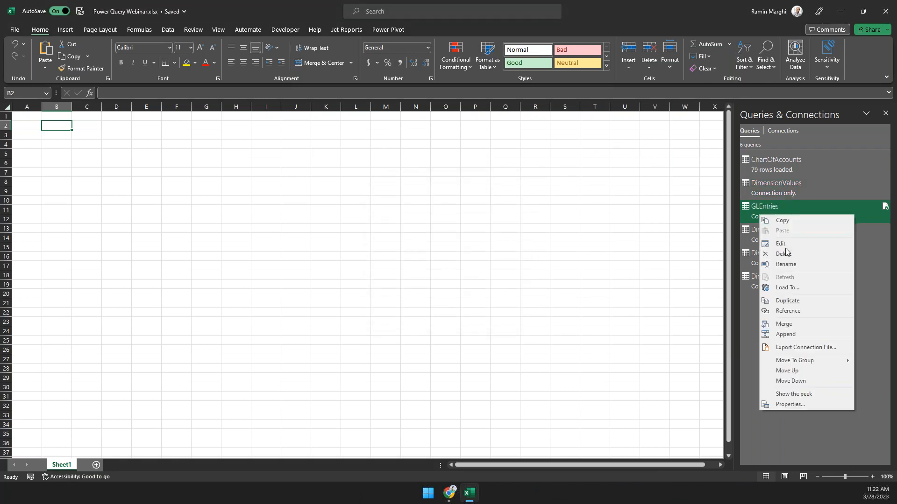
pyautogui.click(787, 288)
pyautogui.click(459, 298)
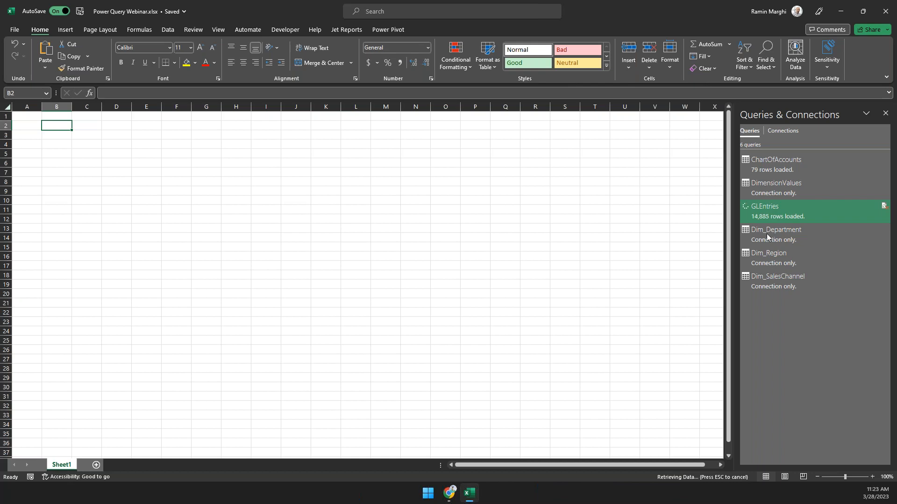
# Step: Load the Dim_Department query to the Data Model as a connection only
pyautogui.moveTo(767, 238)
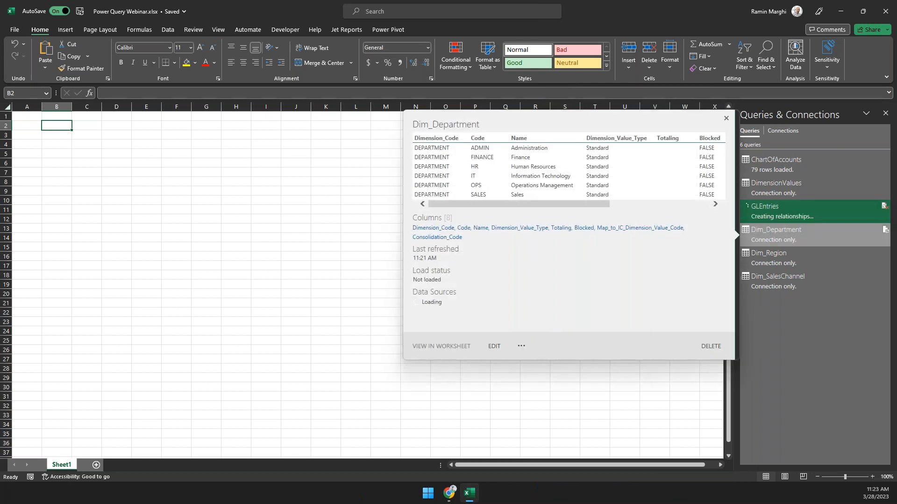
pyautogui.rightClick(772, 227)
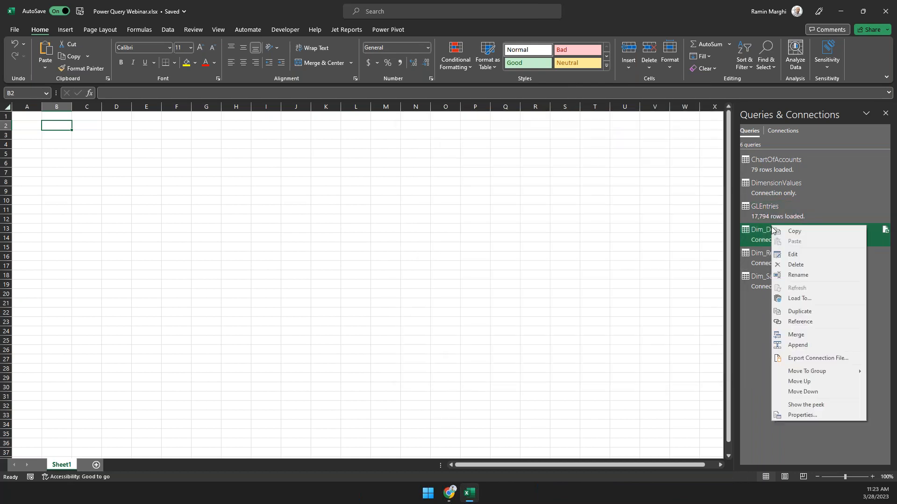
pyautogui.click(798, 299)
pyautogui.click(447, 283)
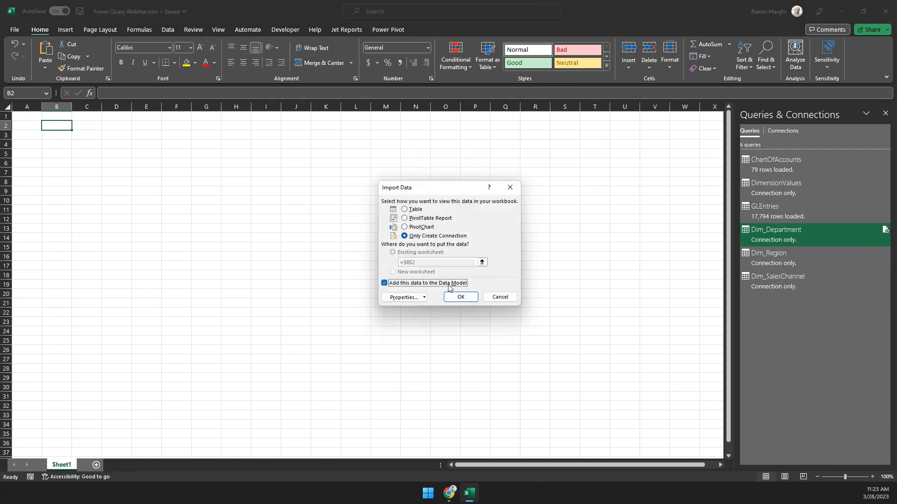
pyautogui.click(459, 297)
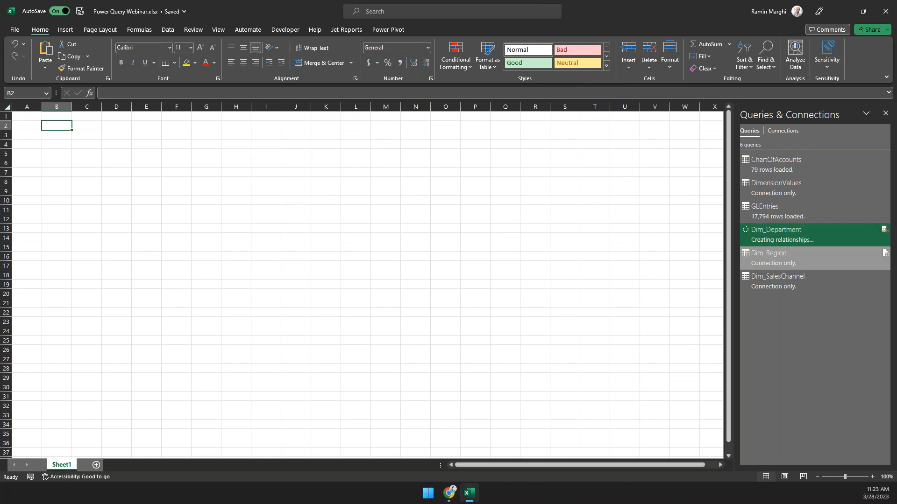
# Step: Load the Dim_Region query to the Data Model as a connection only
pyautogui.rightClick(768, 260)
pyautogui.click(795, 333)
pyautogui.click(421, 283)
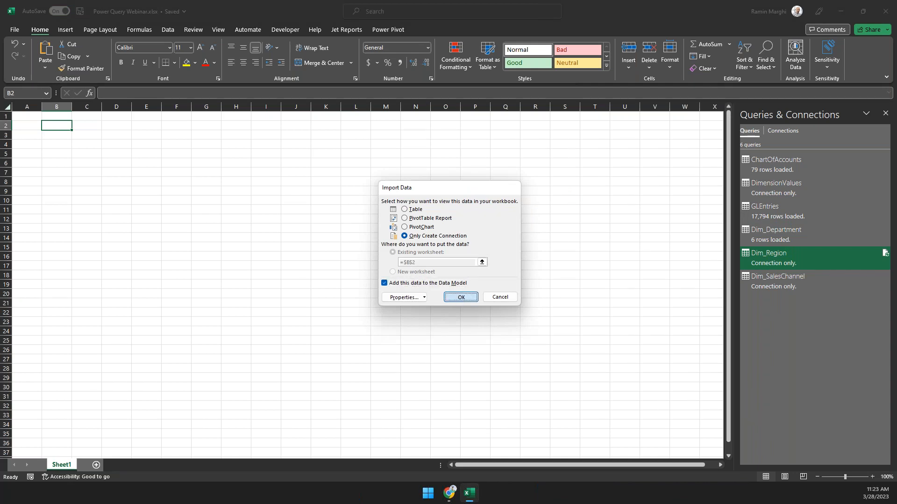
pyautogui.click(461, 297)
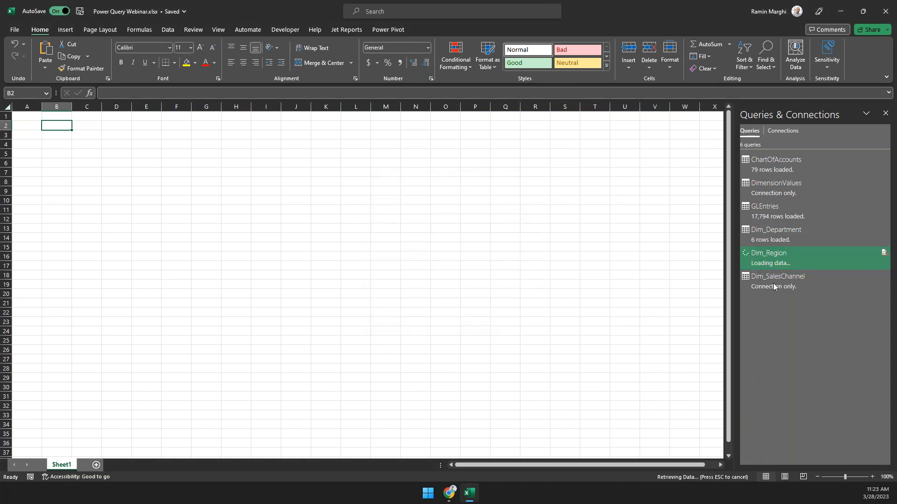
# Step: Load the Dim_SalesChannel query to the Data Model as a connection only
pyautogui.rightClick(773, 283)
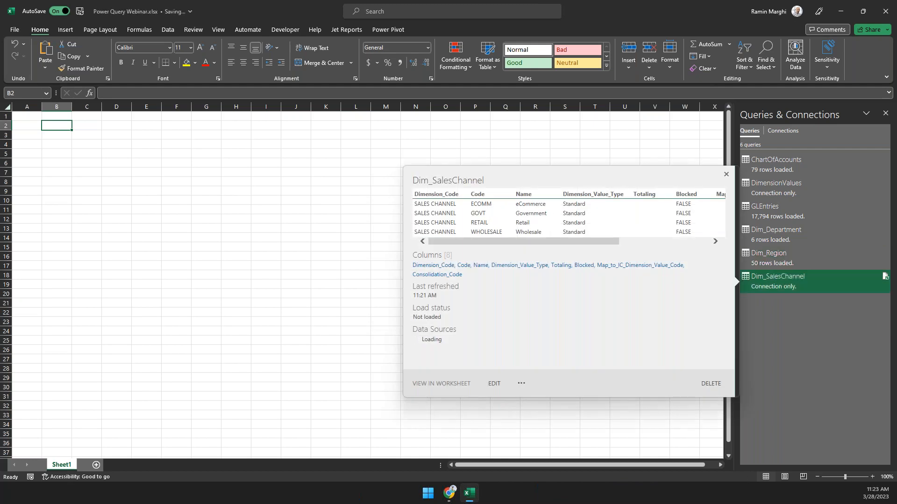
pyautogui.click(791, 360)
pyautogui.click(384, 283)
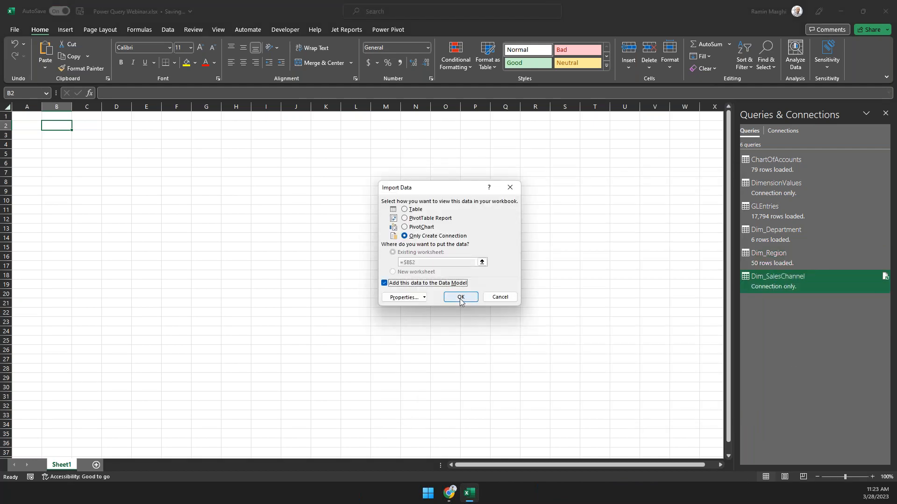
pyautogui.click(461, 298)
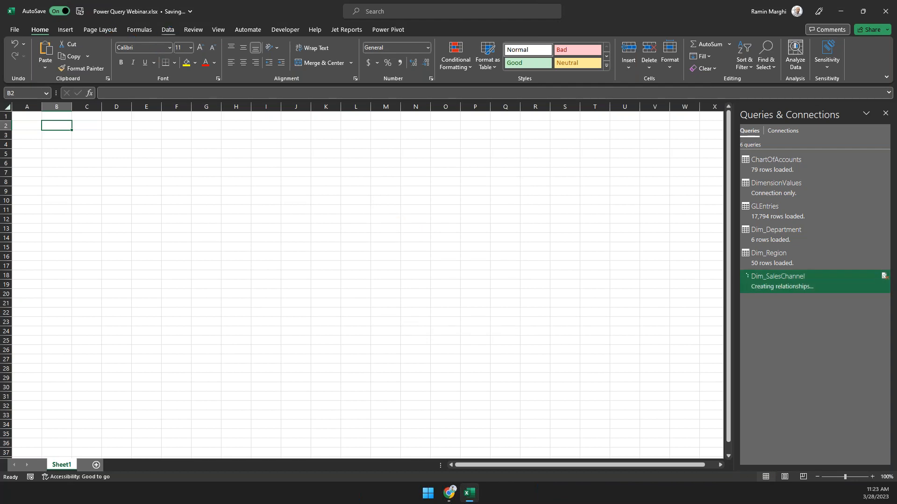
# Step: Open the Data Model in Power Pivot and examine the Dim_Department, Dim_Region, Dim_SalesChannel and ChartOfAccounts tables
pyautogui.click(168, 29)
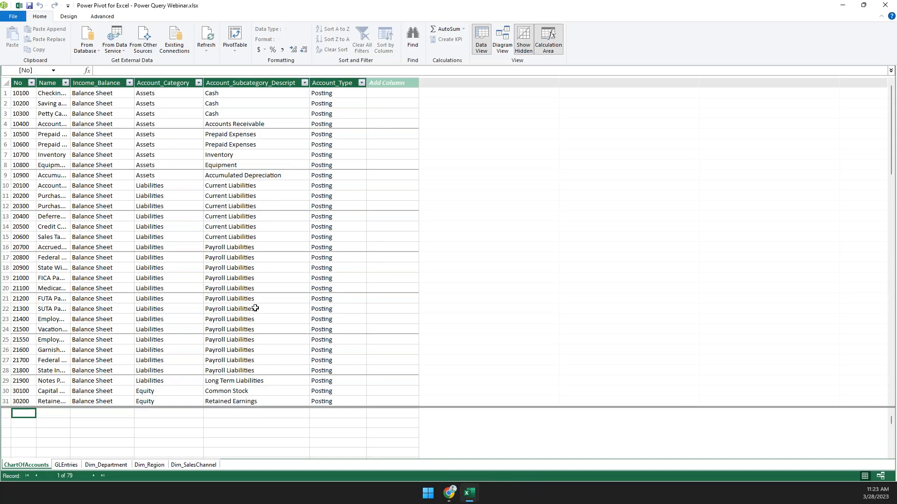
pyautogui.click(106, 465)
pyautogui.click(146, 466)
pyautogui.click(193, 465)
pyautogui.click(33, 465)
# Step: Create a relationship from the G_L_Account_No column of GLEntries to the No column of ChartOfAccounts
pyautogui.click(71, 17)
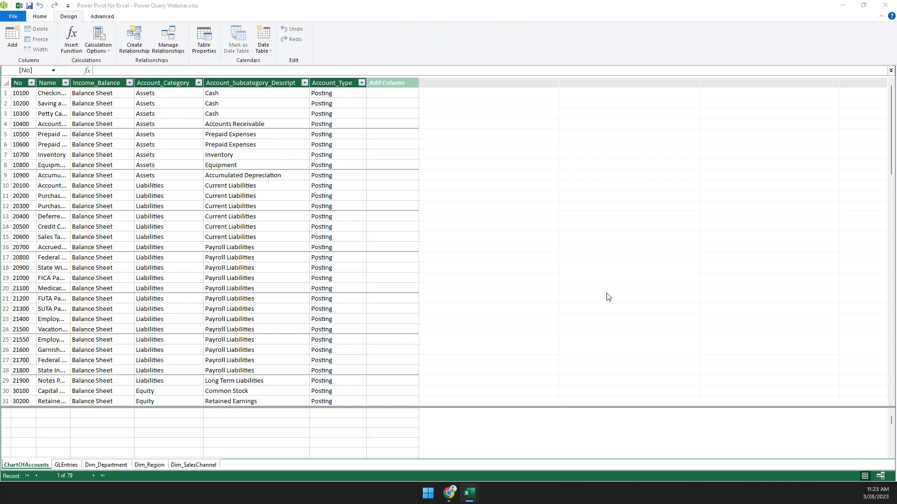
pyautogui.moveTo(896, 367); pyautogui.dragTo(327, 114)
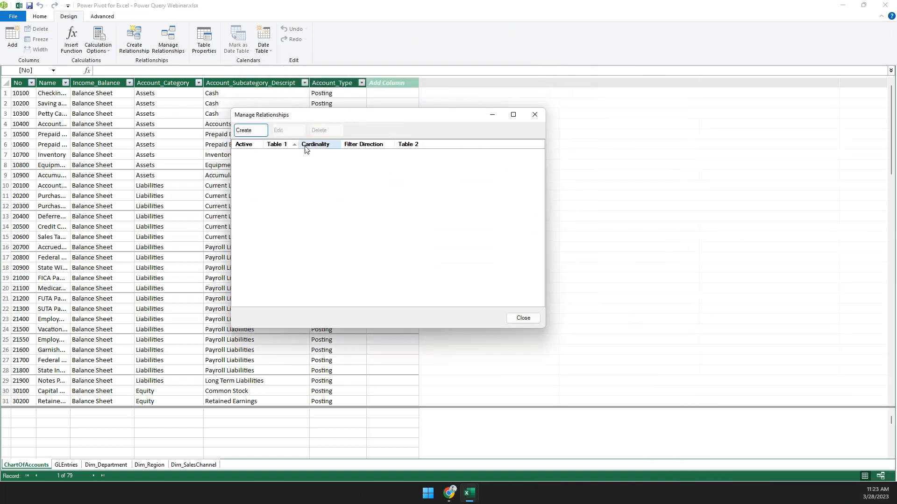
pyautogui.click(255, 133)
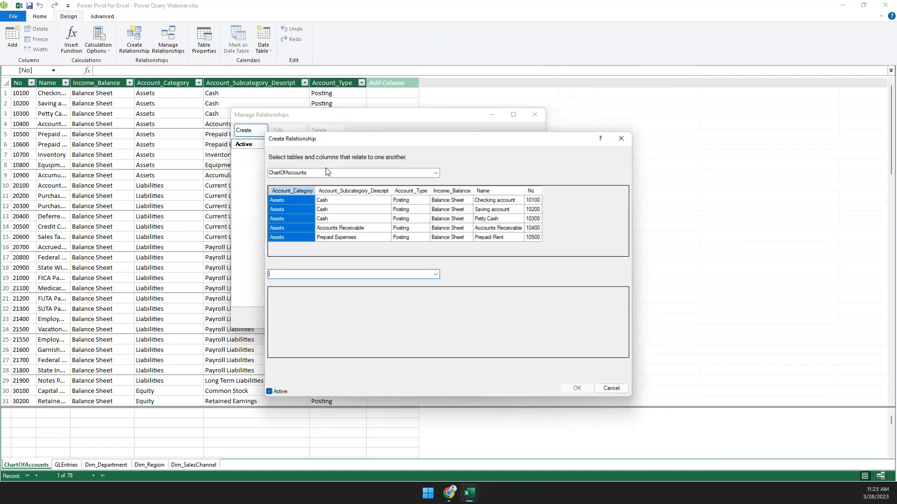
pyautogui.click(436, 172)
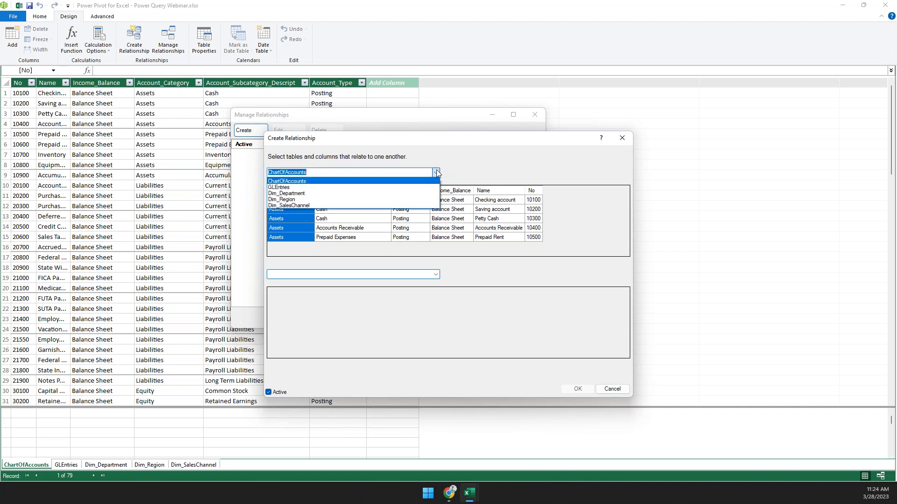
pyautogui.click(362, 189)
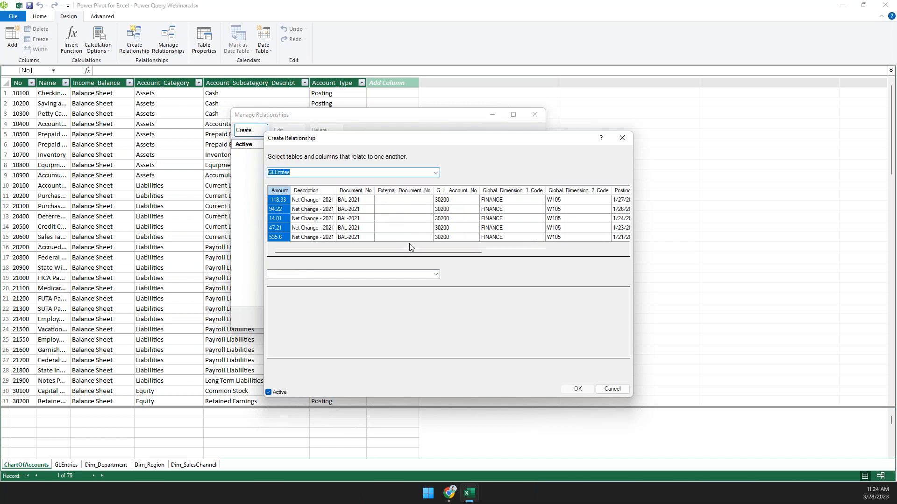
pyautogui.click(458, 191)
pyautogui.click(435, 276)
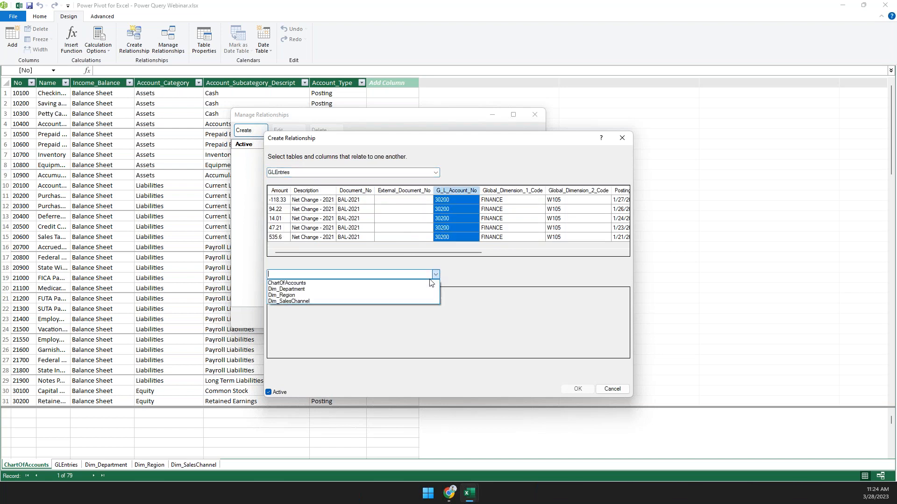
pyautogui.click(401, 283)
pyautogui.click(531, 292)
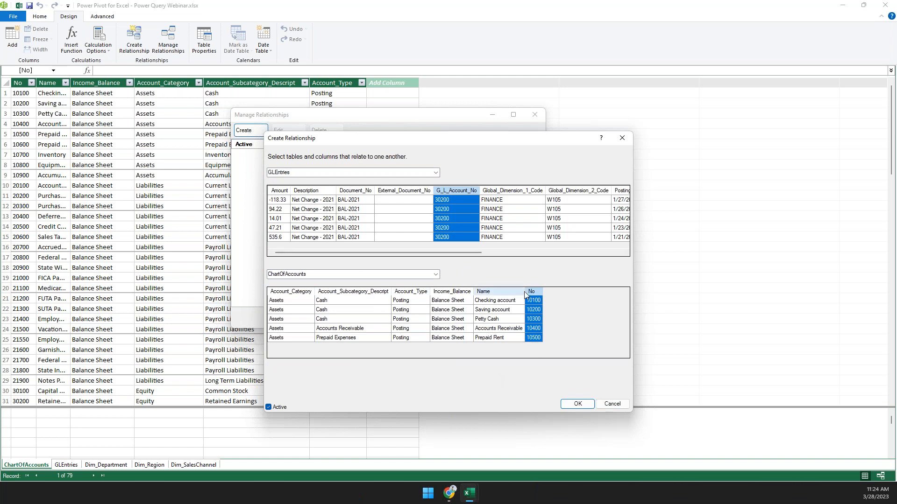
pyautogui.click(579, 405)
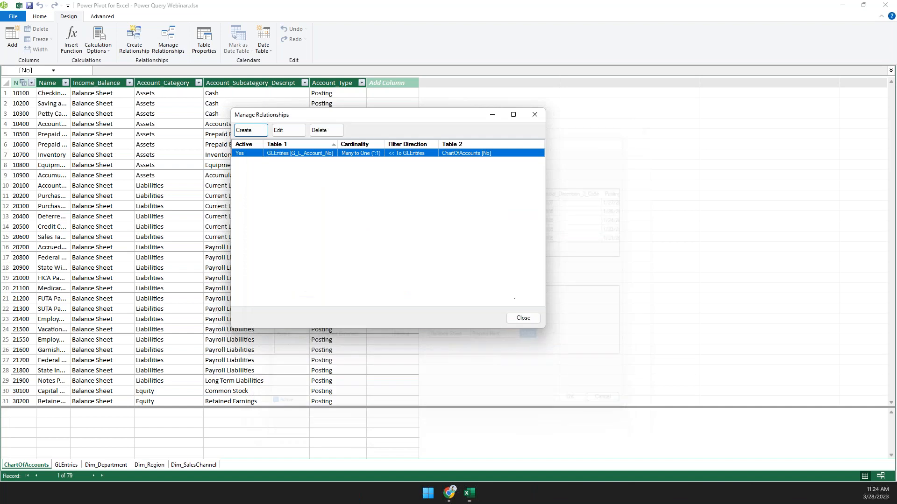
# Step: Create a relationship from the Global_Dimension_1_Code column of GLEntries to the Code column of Dim_Department
pyautogui.click(258, 135)
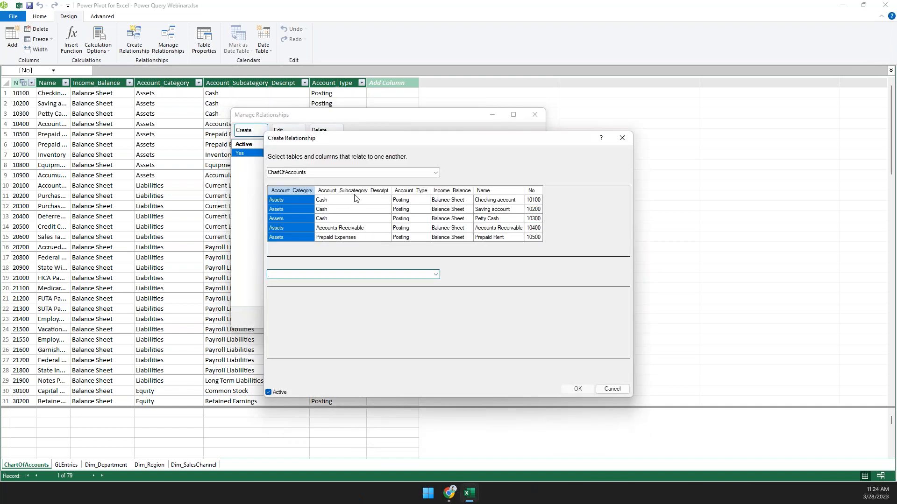
pyautogui.click(435, 173)
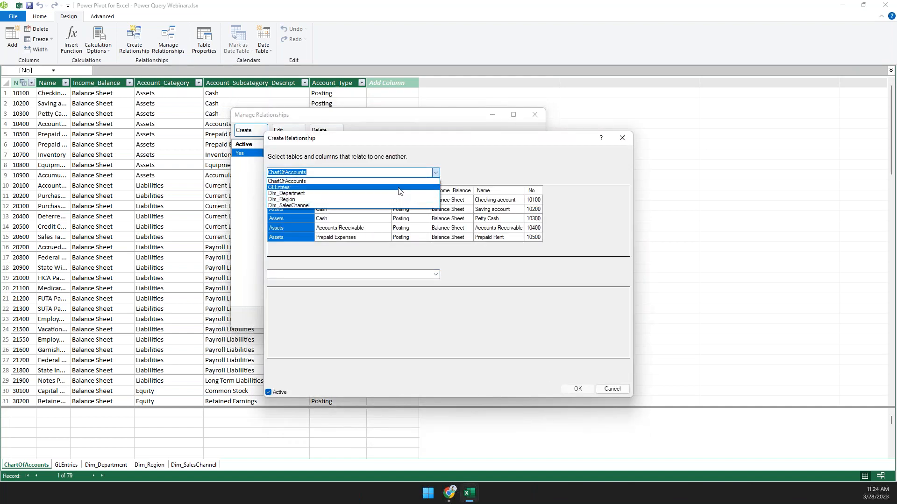
pyautogui.click(411, 186)
pyautogui.moveTo(292, 255); pyautogui.dragTo(353, 255)
pyautogui.click(410, 190)
pyautogui.click(436, 274)
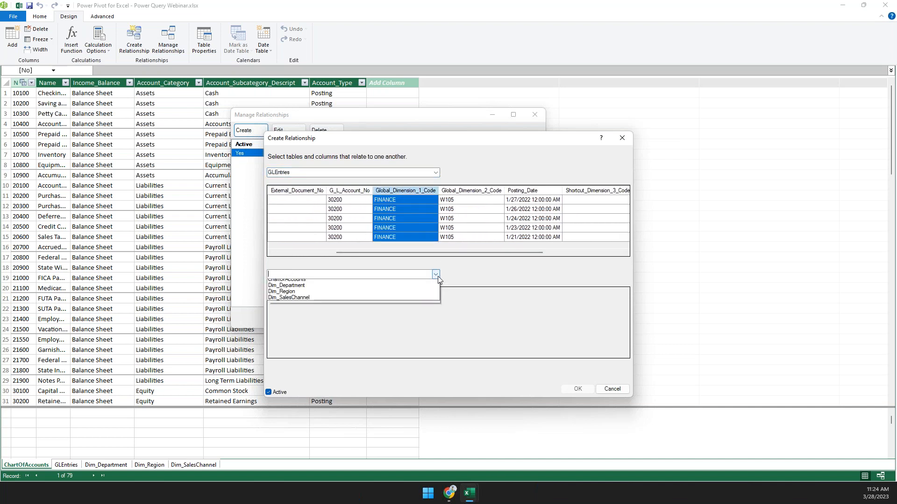
pyautogui.click(408, 289)
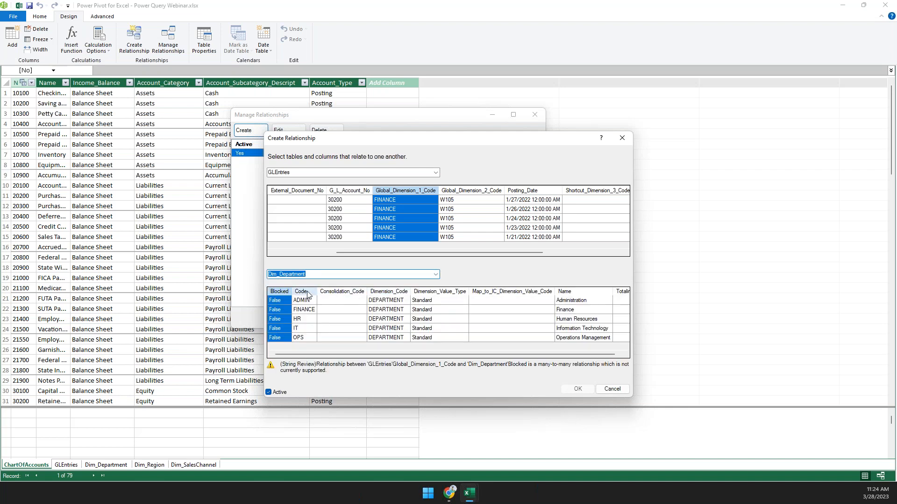
pyautogui.click(307, 294)
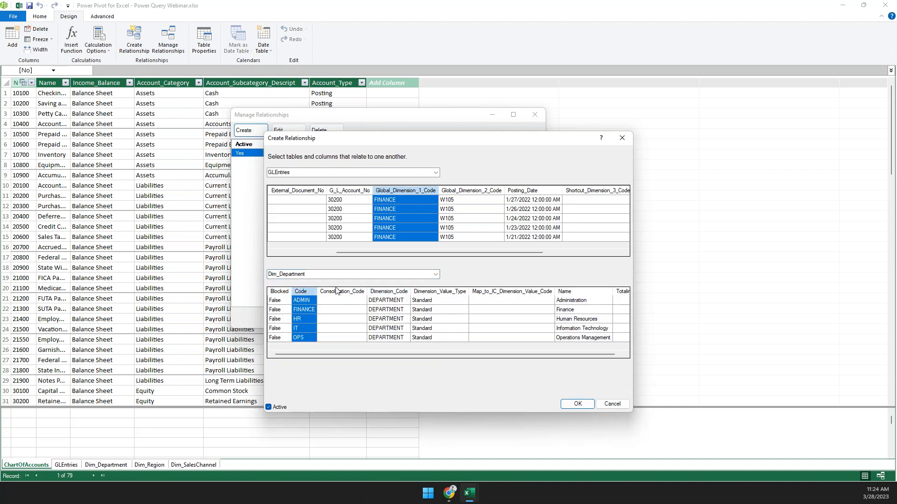
pyautogui.click(587, 408)
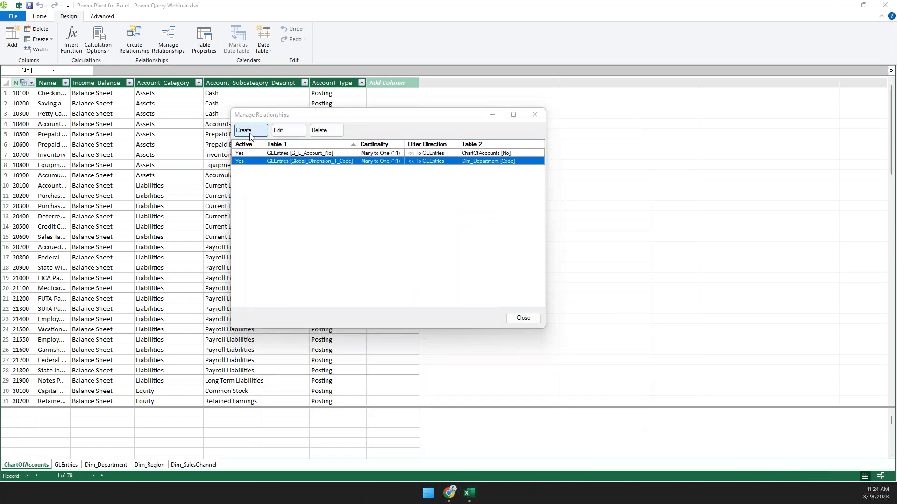
# Step: Create a relationship from the Global_Dimension_2_Code column of GLEntries to the Code column of Dim_Region
pyautogui.click(251, 135)
pyautogui.click(436, 172)
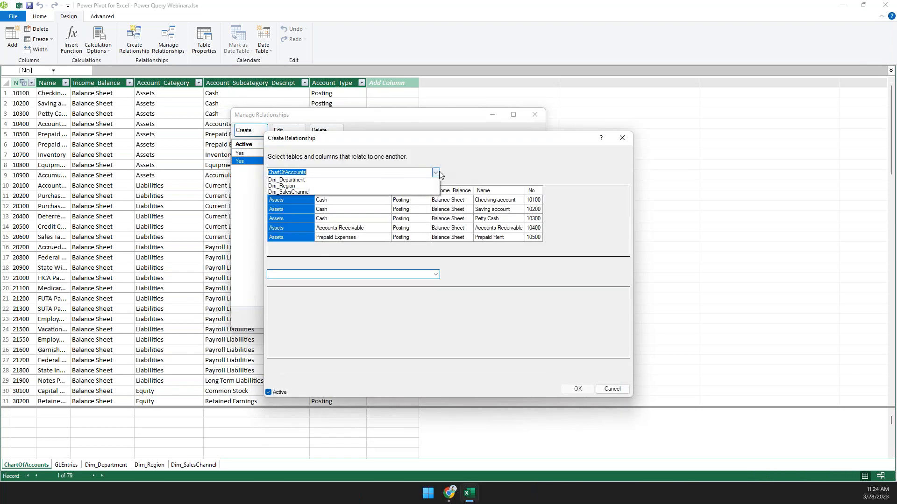
pyautogui.click(398, 188)
pyautogui.click(568, 191)
pyautogui.click(435, 274)
pyautogui.click(392, 295)
pyautogui.click(301, 291)
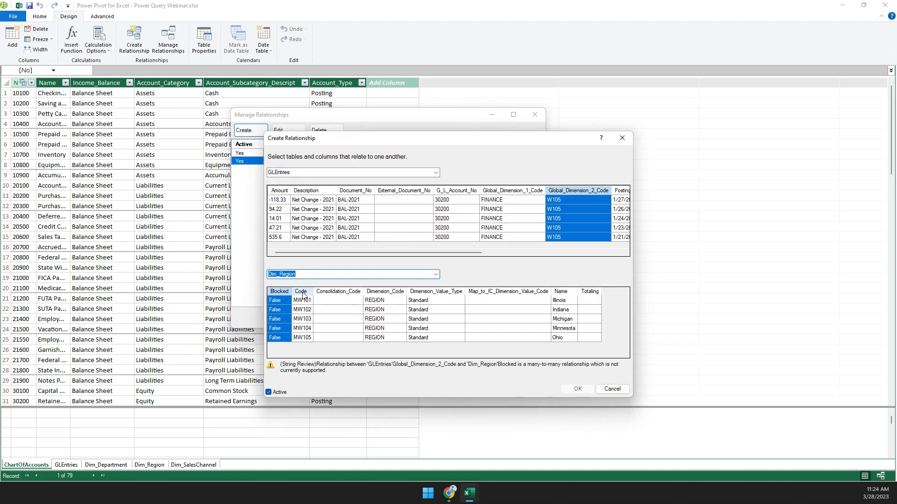
pyautogui.click(576, 404)
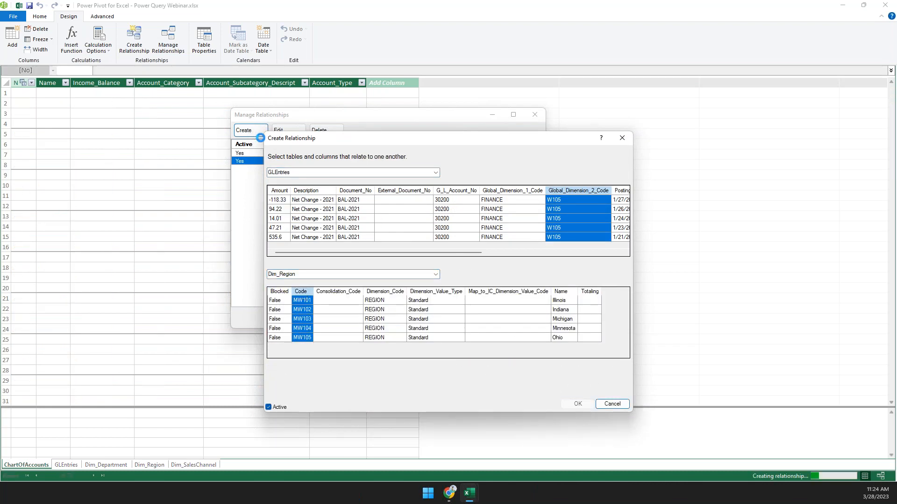
# Step: Relate Shortcut_Dimension_3_Code in GLEntries to Code in Dim_SalesChannel and finish managing relationships
pyautogui.click(254, 132)
pyautogui.click(435, 172)
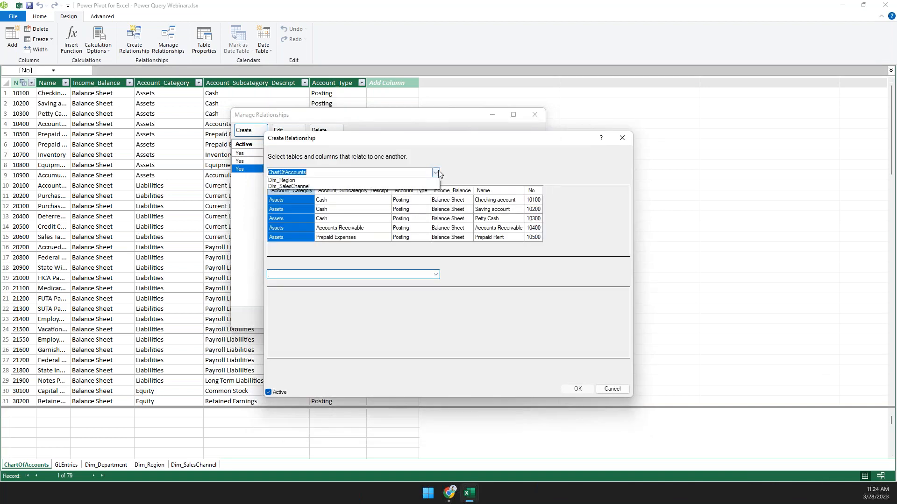
pyautogui.click(426, 187)
pyautogui.moveTo(364, 253); pyautogui.dragTo(511, 258)
pyautogui.click(459, 191)
pyautogui.click(435, 274)
pyautogui.click(406, 300)
pyautogui.click(318, 299)
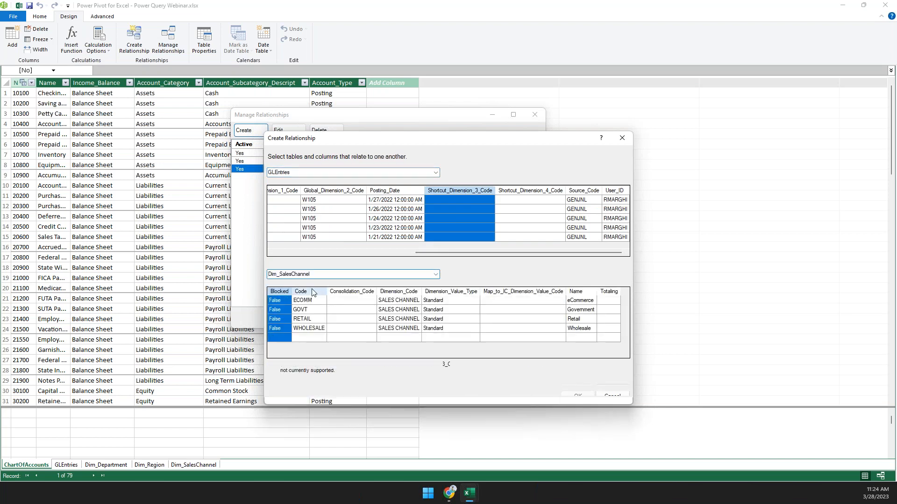
pyautogui.click(578, 404)
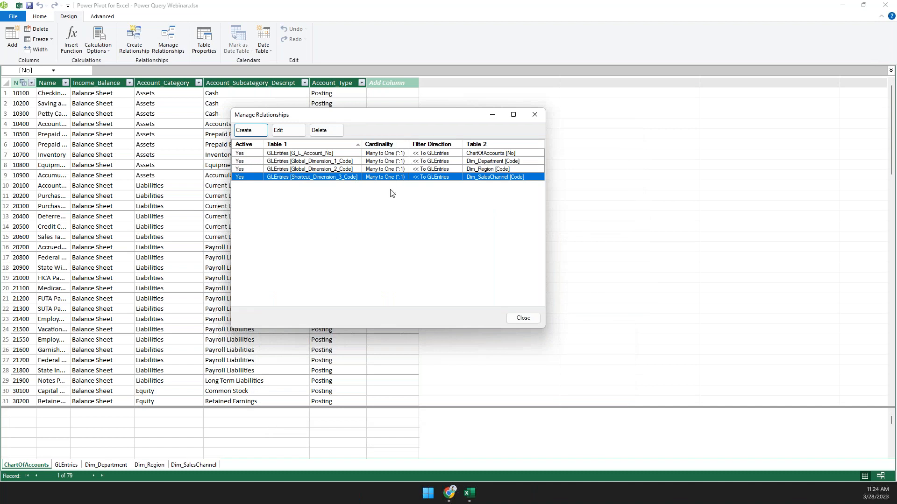
pyautogui.click(517, 320)
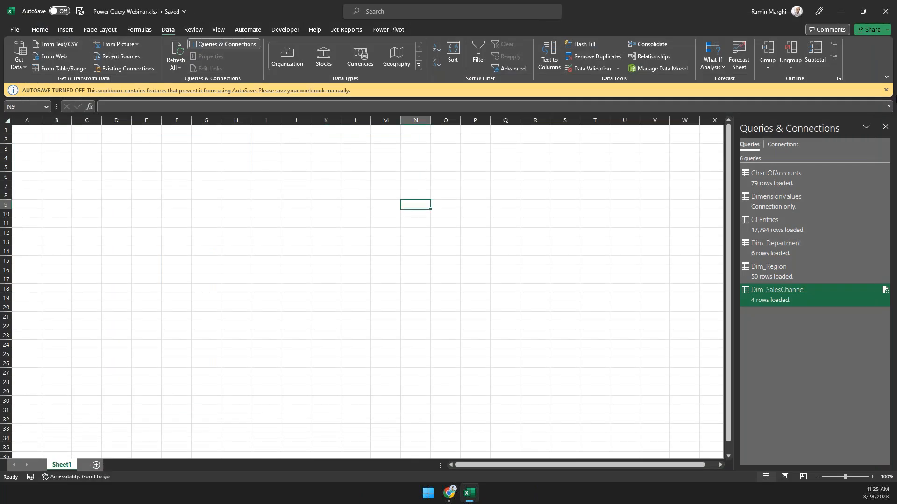
# Step: Close the Queries & Connections list and insert a PivotTable from the Data Model at cell C3 of Sheet1
pyautogui.click(886, 91)
pyautogui.click(886, 113)
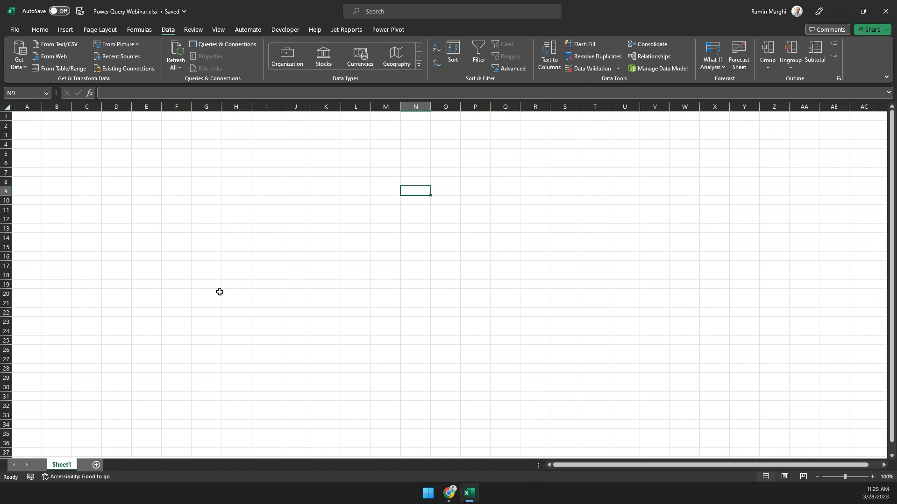
pyautogui.click(137, 179)
pyautogui.moveTo(83, 142); pyautogui.dragTo(83, 135)
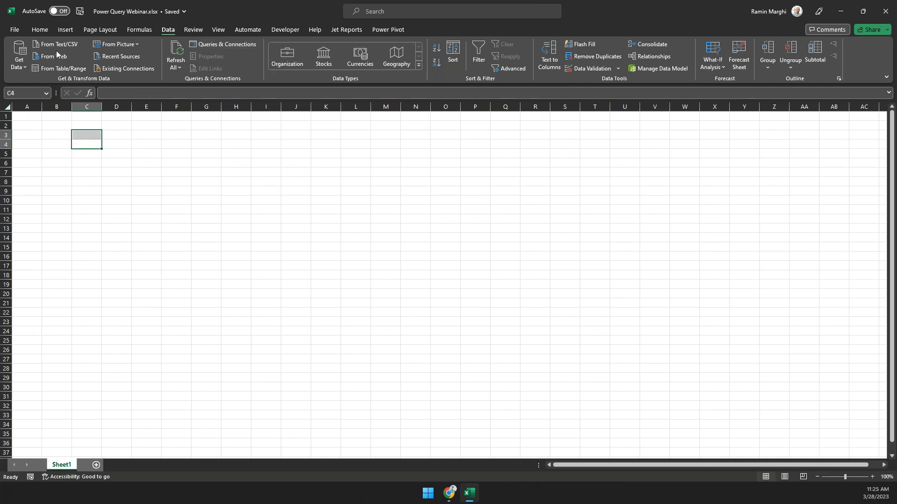
pyautogui.click(65, 29)
pyautogui.click(32, 68)
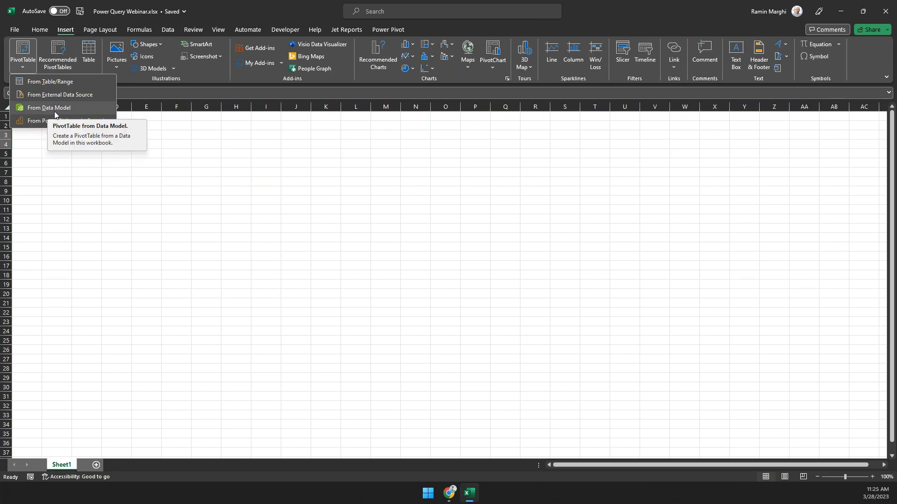
pyautogui.click(57, 112)
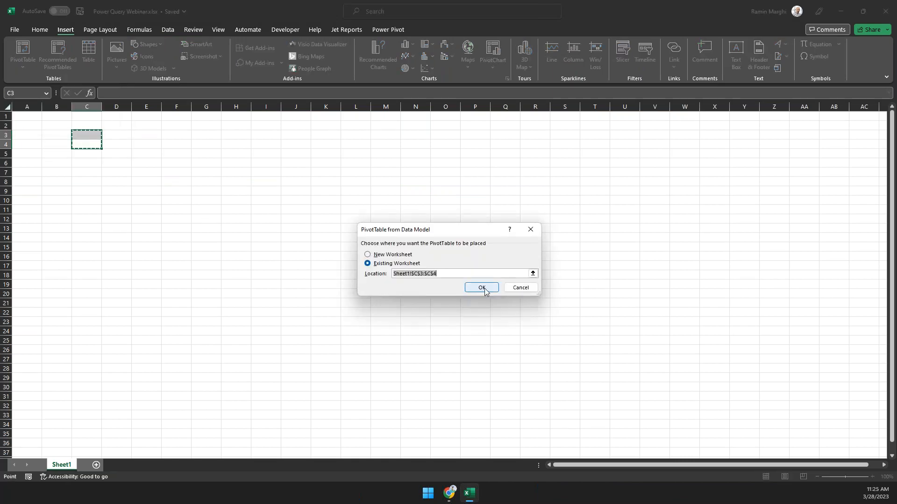
pyautogui.click(90, 137)
pyautogui.click(471, 289)
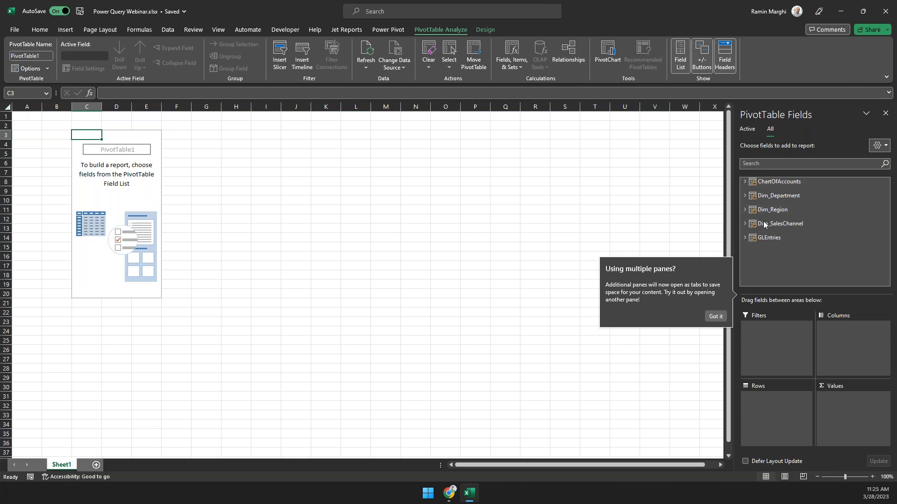
pyautogui.click(715, 316)
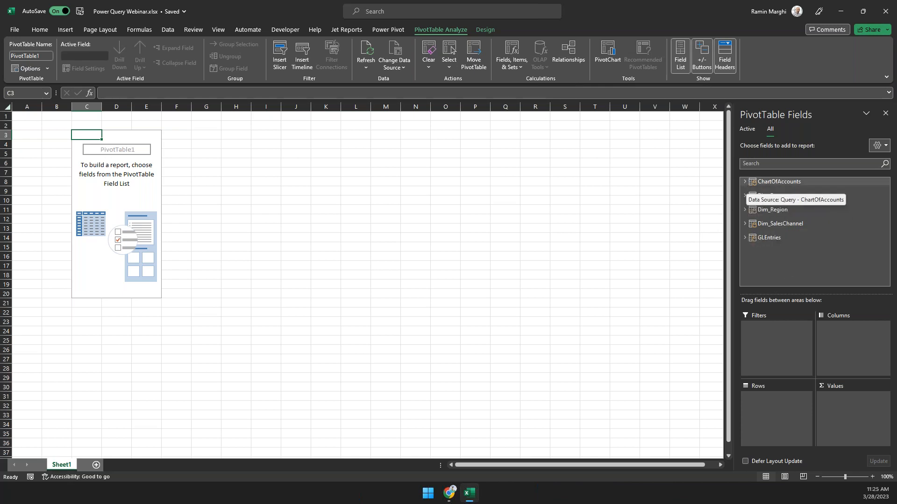
# Step: Add Account_Category, No and Name from ChartOfAccounts as the PivotTable's row fields, in that order
pyautogui.click(745, 182)
pyautogui.moveTo(787, 299); pyautogui.dragTo(790, 402)
pyautogui.moveTo(773, 195); pyautogui.dragTo(780, 418)
# Step: Set the No row field to tabular form so the account names occupy their own column
pyautogui.click(806, 407)
pyautogui.click(798, 400)
pyautogui.click(439, 194)
pyautogui.click(362, 242)
pyautogui.click(487, 330)
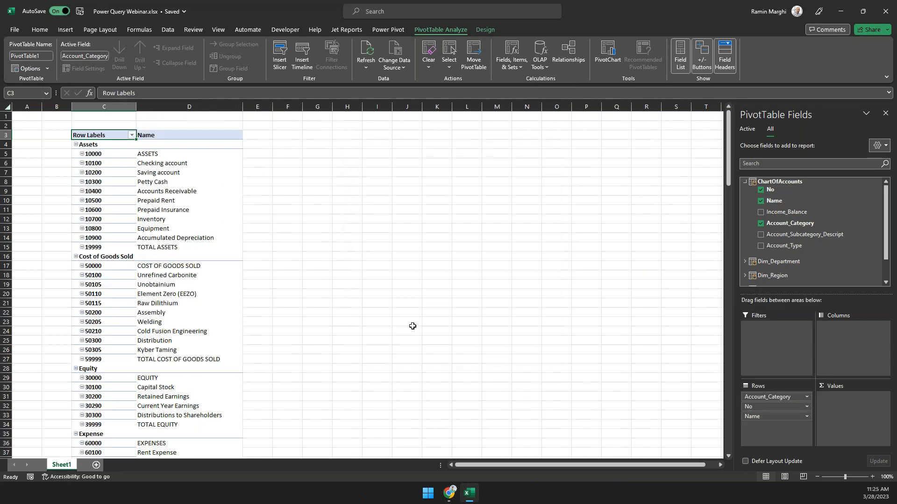
pyautogui.click(195, 182)
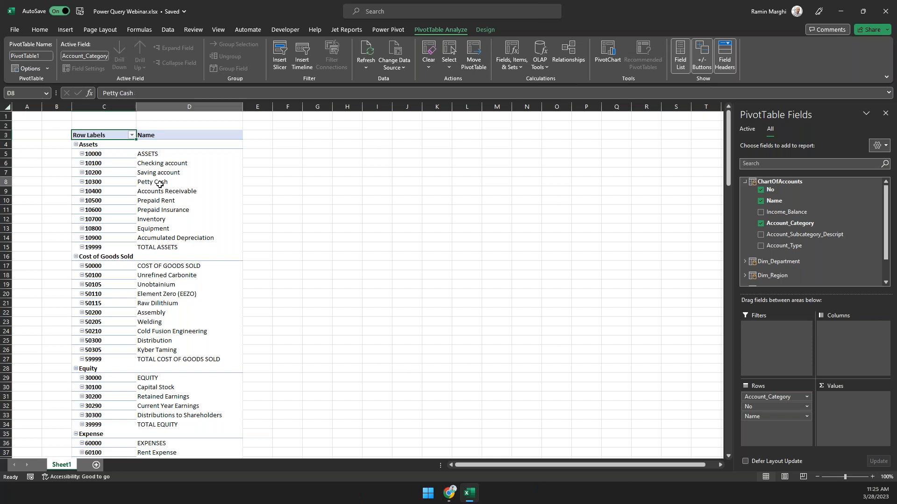
# Step: Add the Amount field from the GLEntries table to the PivotTable as a summed value
pyautogui.scroll(-2, 762, 260)
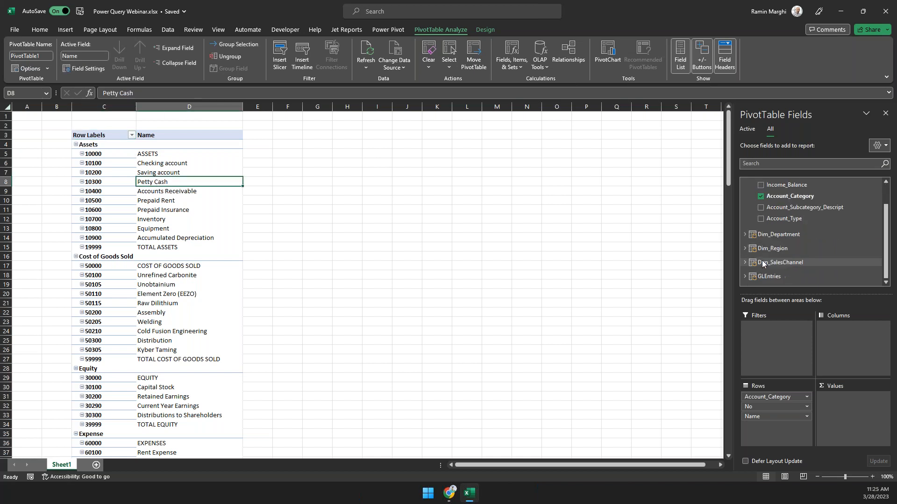
pyautogui.click(745, 277)
pyautogui.scroll(5, 784, 216)
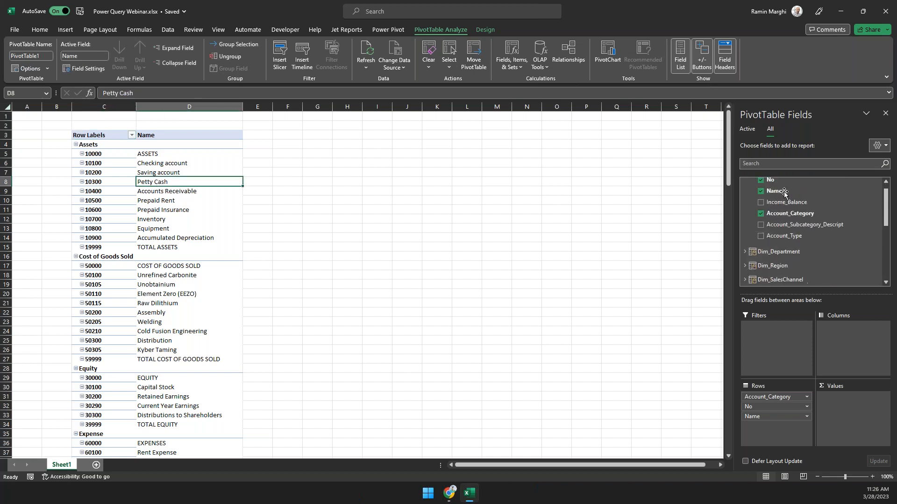
pyautogui.scroll(-6, 773, 204)
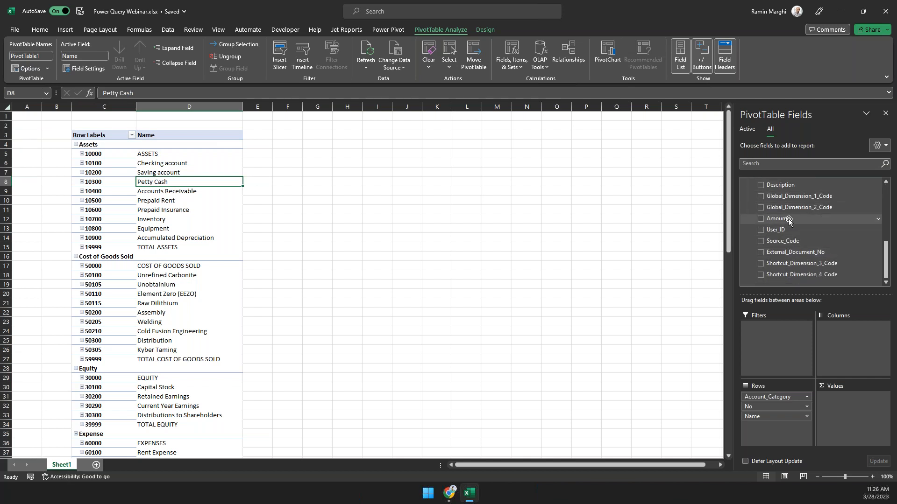
pyautogui.click(789, 218)
# Step: Format the Sum of Amount values as Accounting with zero decimal places and no currency symbol
pyautogui.click(886, 398)
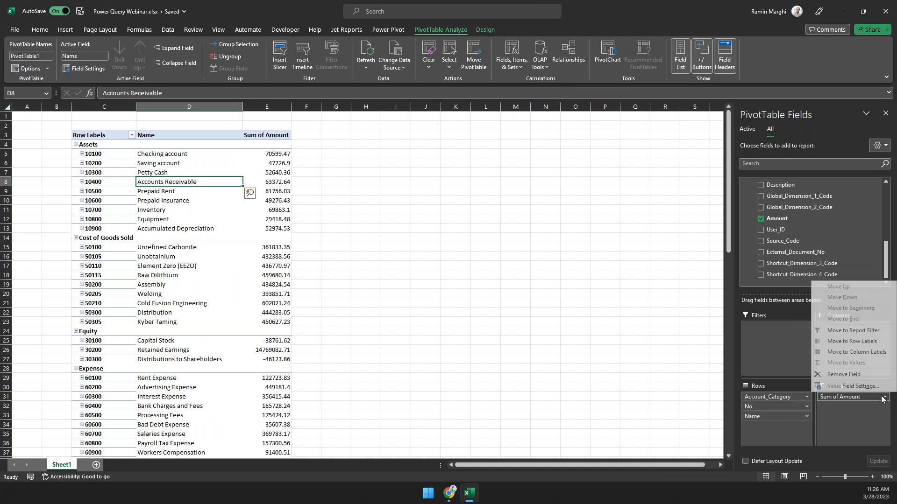
pyautogui.click(841, 376)
pyautogui.click(404, 311)
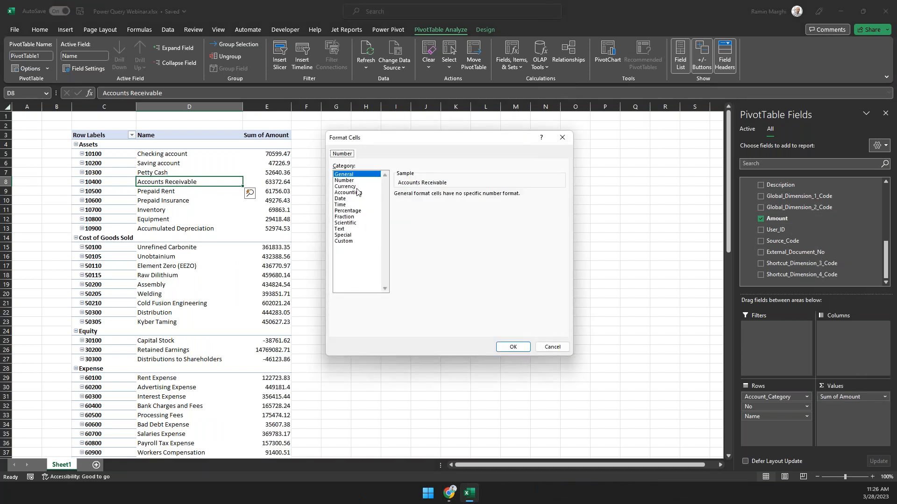
pyautogui.click(357, 192)
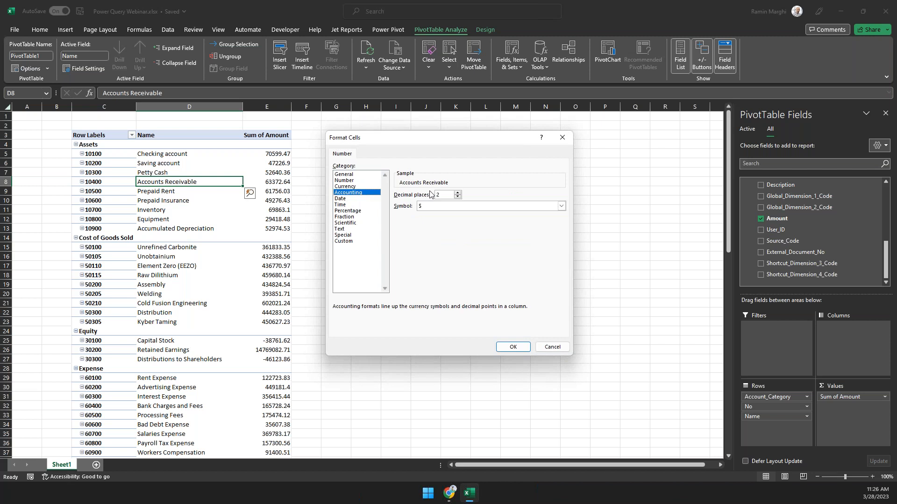
pyautogui.click(464, 206)
pyautogui.click(465, 219)
pyautogui.click(513, 347)
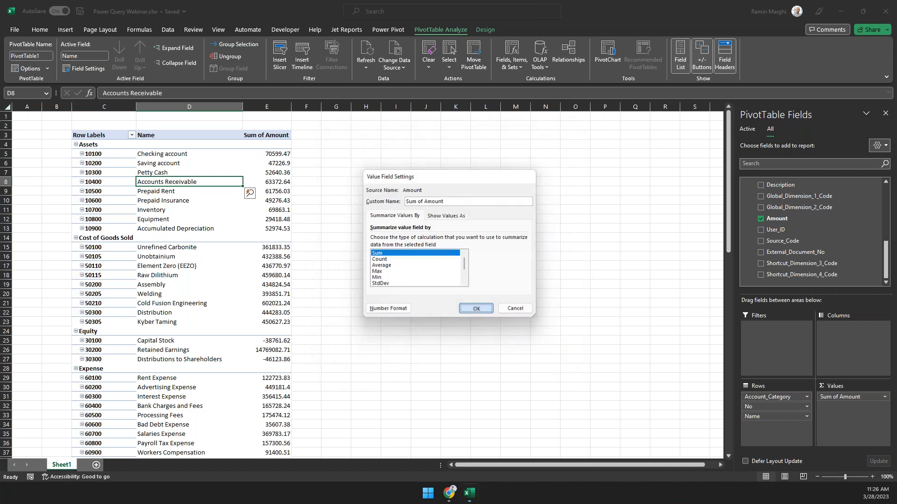
pyautogui.click(476, 311)
pyautogui.click(275, 183)
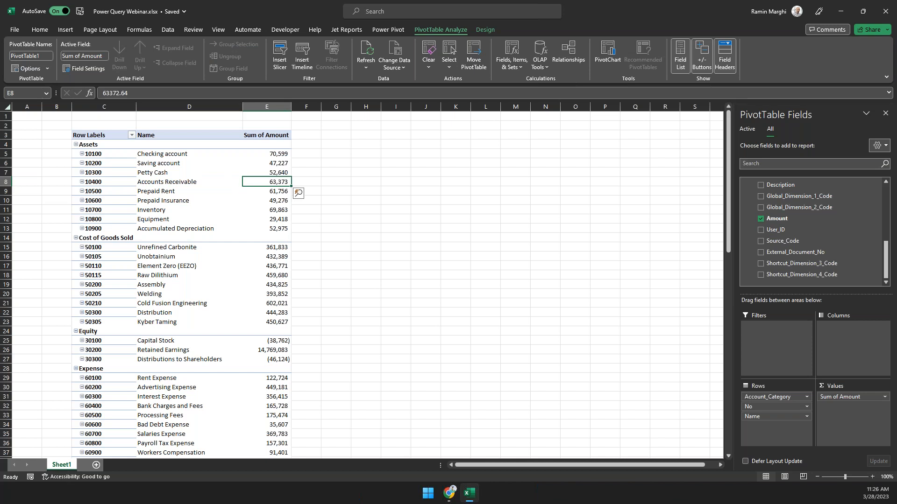
# Step: Insert PivotTable slicers for the Name fields of Dim_Department, Dim_Region and Dim_SalesChannel
pyautogui.click(266, 161)
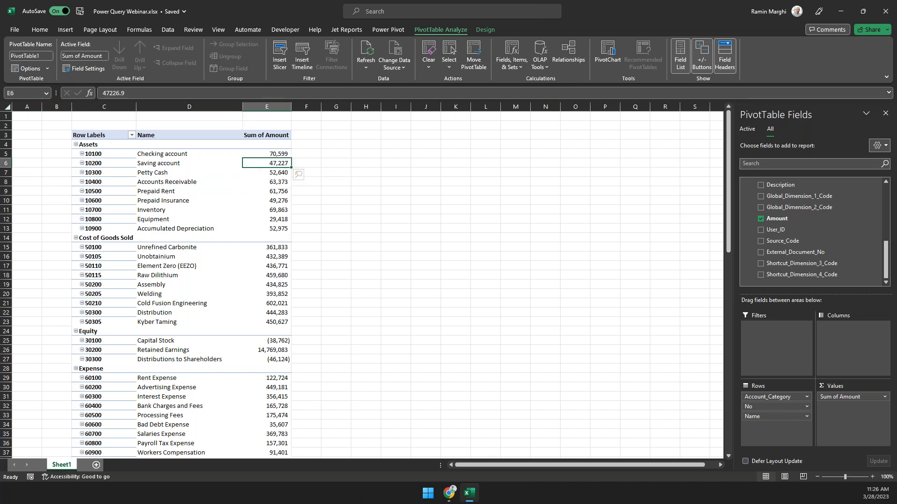
pyautogui.click(65, 30)
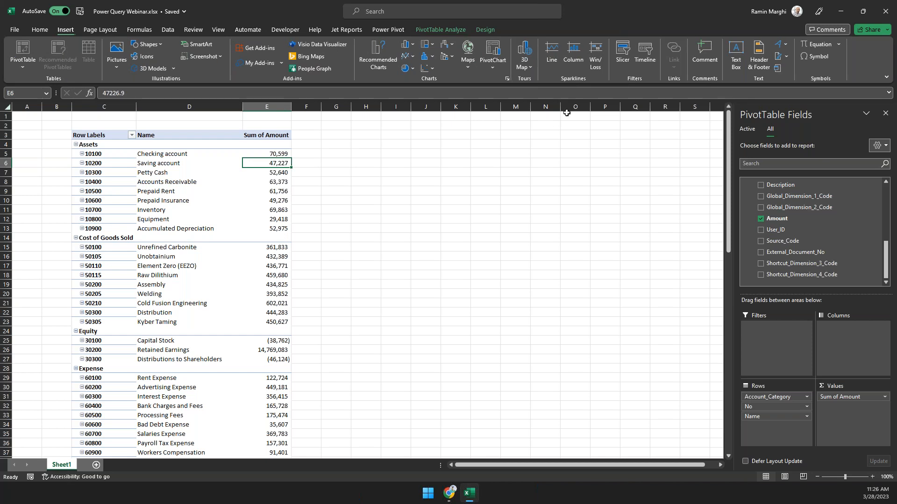
pyautogui.click(619, 68)
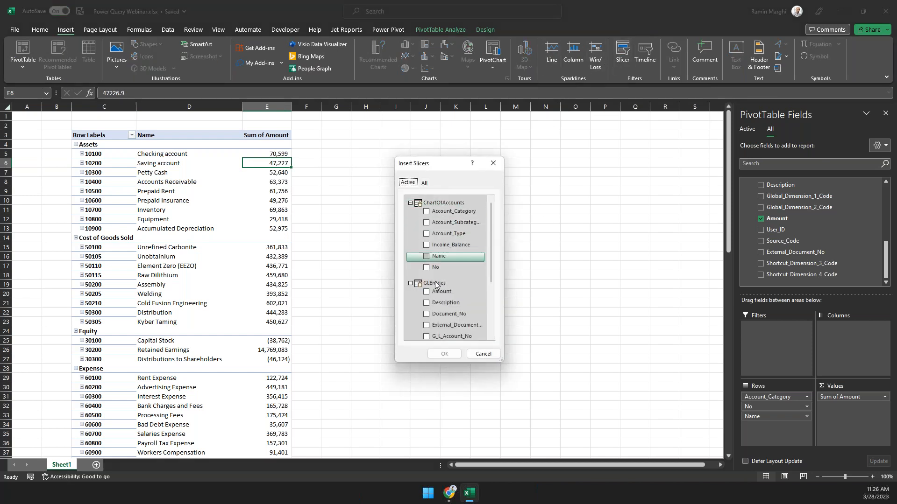
pyautogui.click(425, 183)
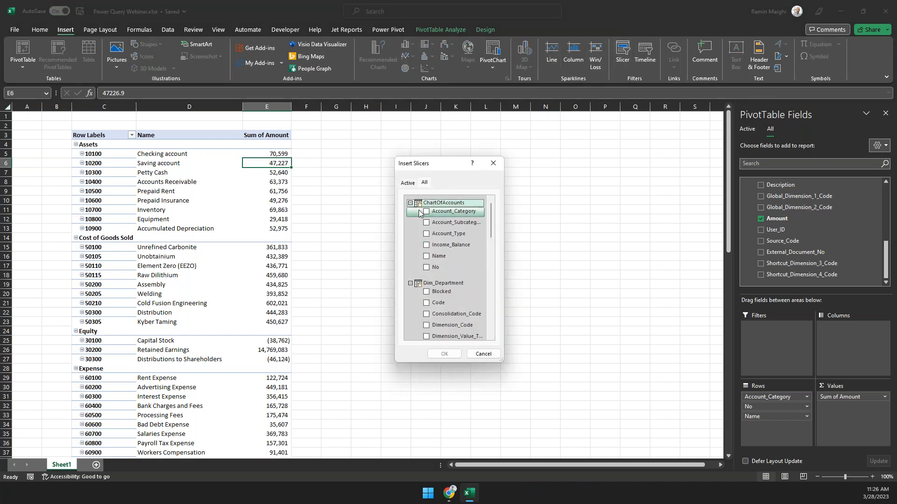
pyautogui.click(410, 203)
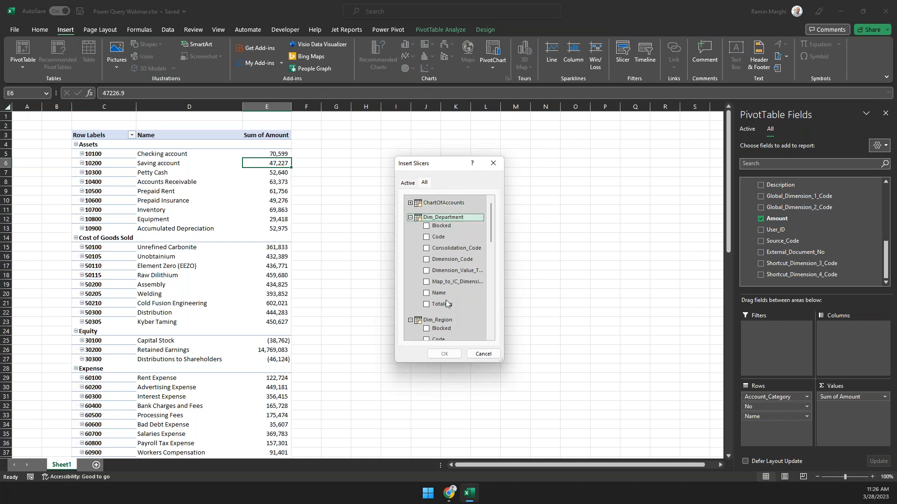
pyautogui.click(426, 294)
pyautogui.scroll(-3, 430, 304)
pyautogui.click(426, 307)
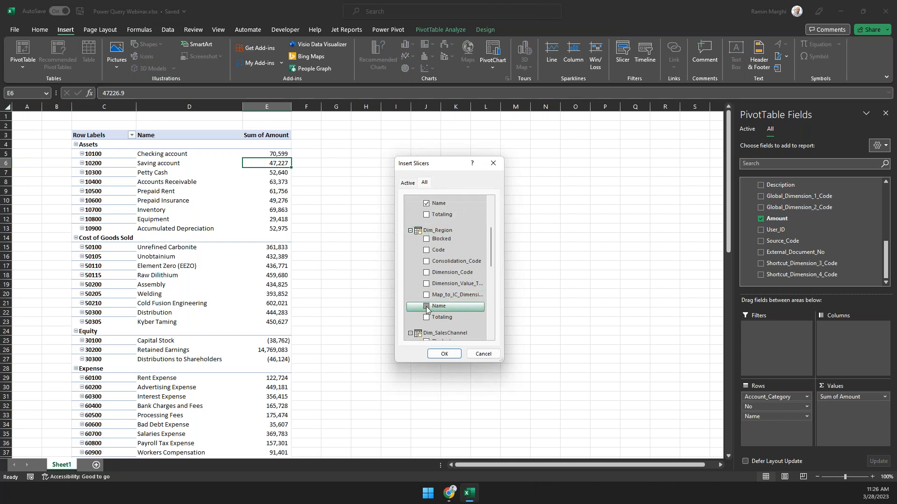
pyautogui.scroll(-2, 427, 313)
pyautogui.scroll(-1, 428, 324)
pyautogui.click(426, 319)
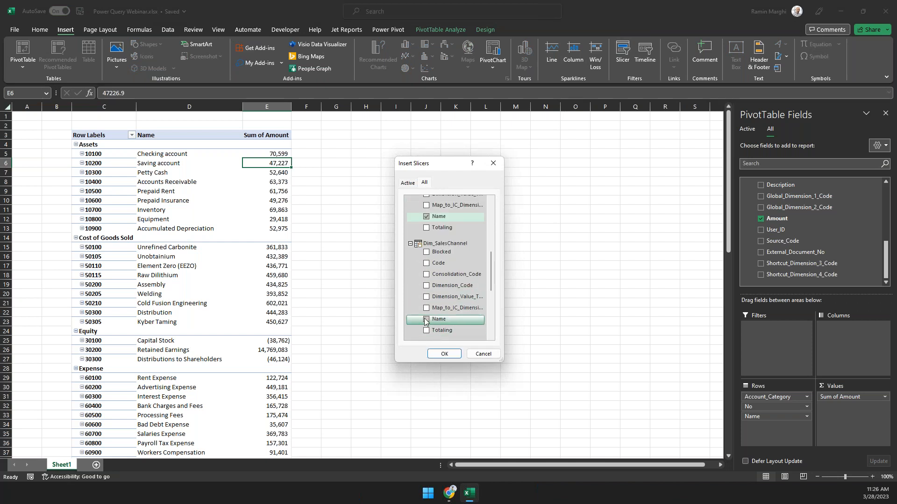
pyautogui.click(444, 354)
# Step: Arrange the department, region and sales channel slicers side by side in one row beside the PivotTable
pyautogui.moveTo(397, 257); pyautogui.dragTo(527, 177)
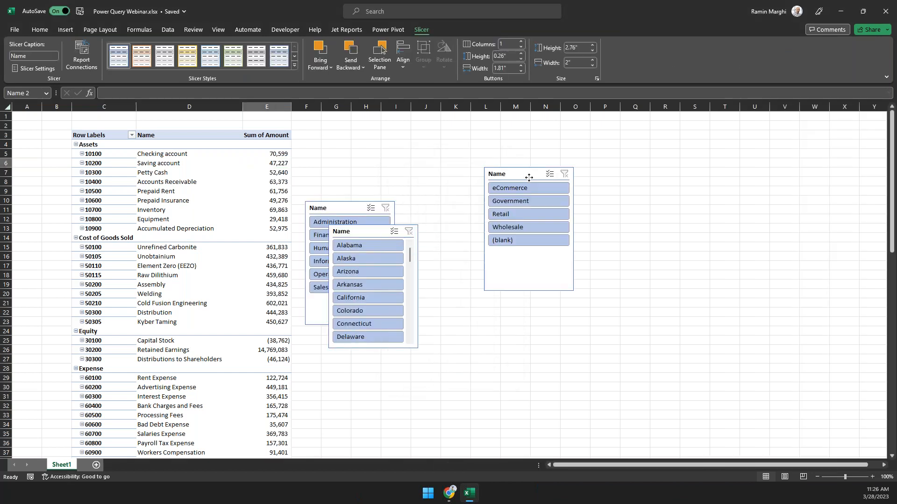
pyautogui.moveTo(382, 229); pyautogui.dragTo(447, 174)
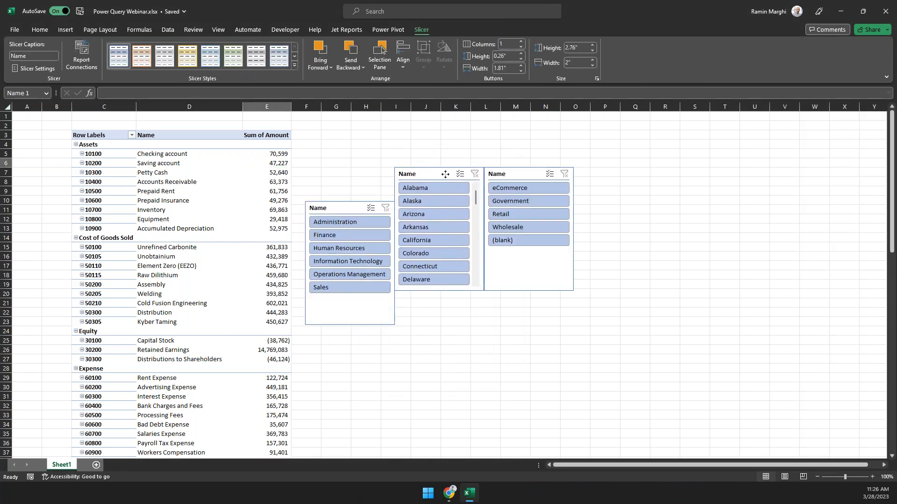
pyautogui.moveTo(342, 206); pyautogui.dragTo(340, 174)
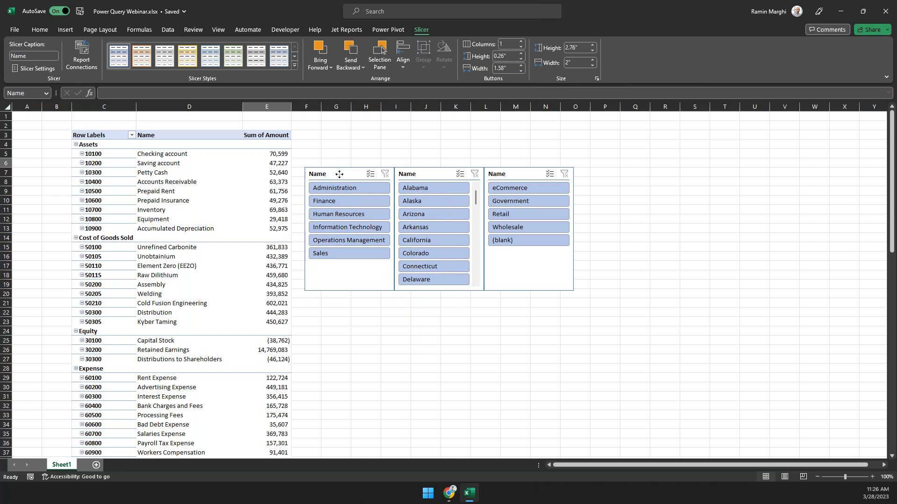
pyautogui.click(438, 330)
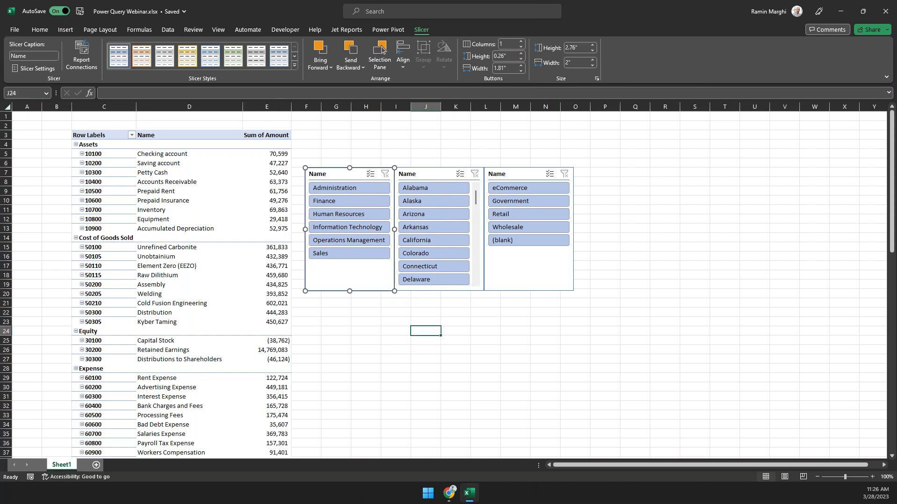
# Step: Filter the PivotTable with the slicers to the Finance department, Arizona region and Government sales channel
pyautogui.click(344, 205)
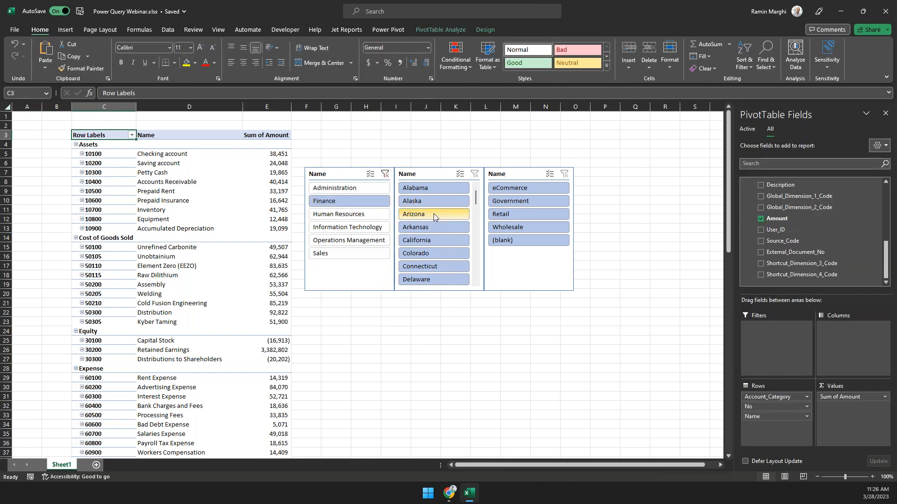
pyautogui.click(434, 216)
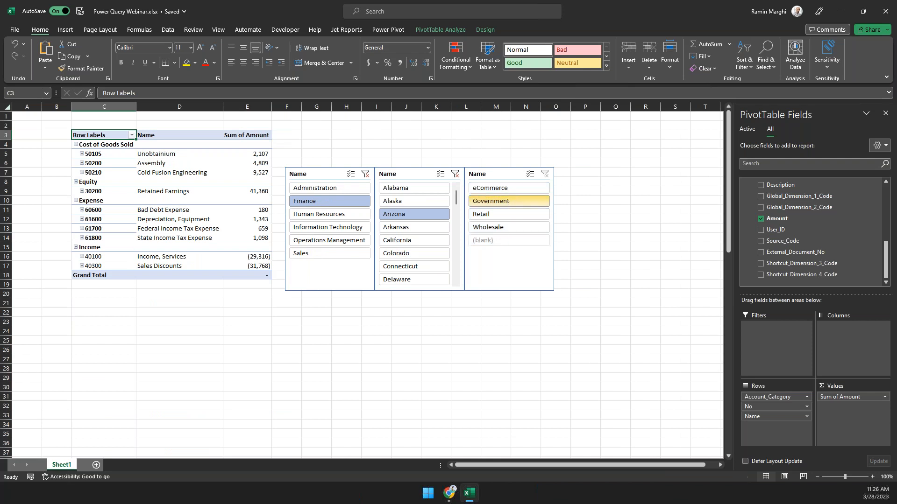
pyautogui.click(504, 202)
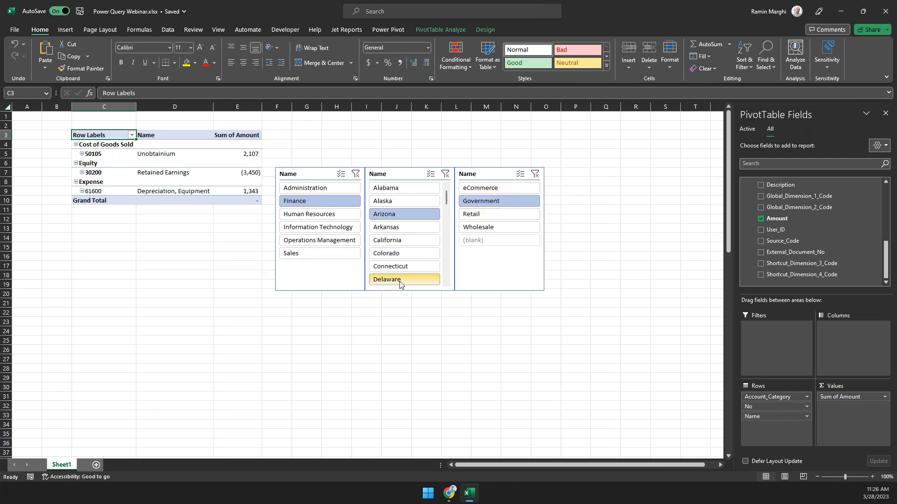
# Step: Collapse the expanded ChartOfAccounts and GLEntries tables in the PivotTable field list
pyautogui.scroll(1, 796, 209)
pyautogui.scroll(5, 796, 209)
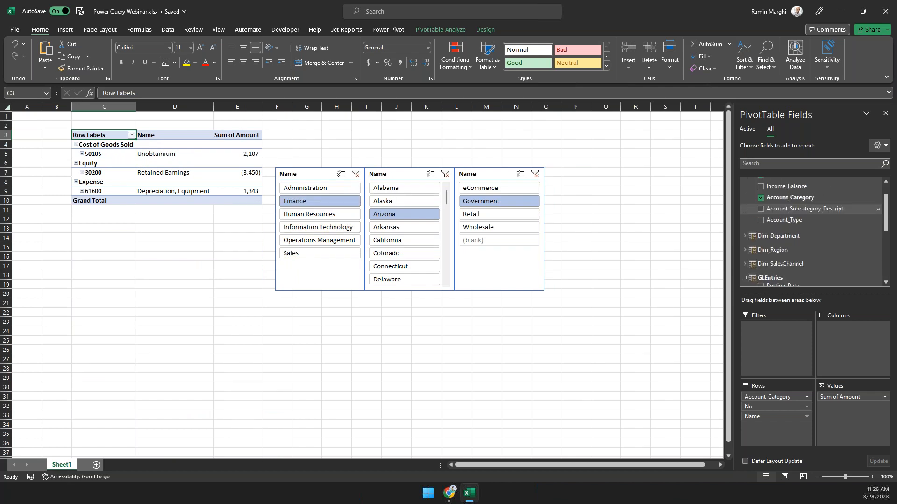
pyautogui.click(744, 181)
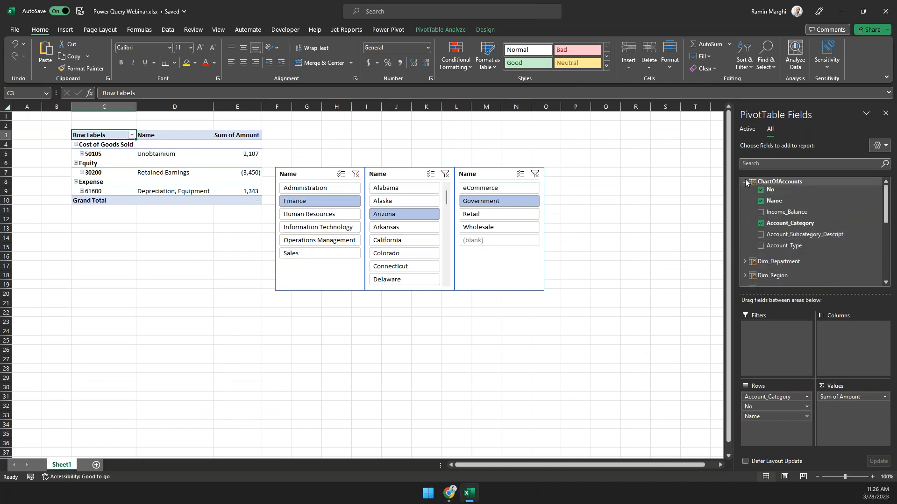
pyautogui.click(745, 237)
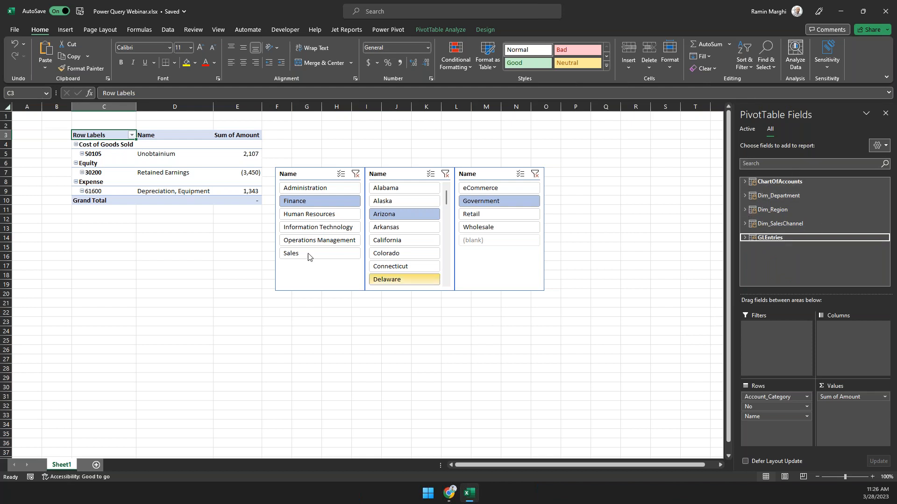
# Step: Switch the region slicer to Alaska, and clear the filters of all three slicers
pyautogui.click(410, 201)
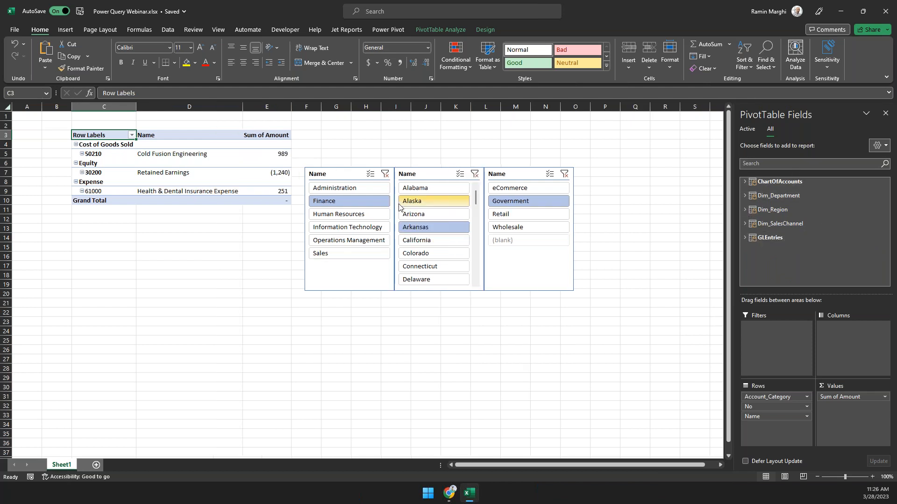
pyautogui.click(327, 240)
pyautogui.click(363, 174)
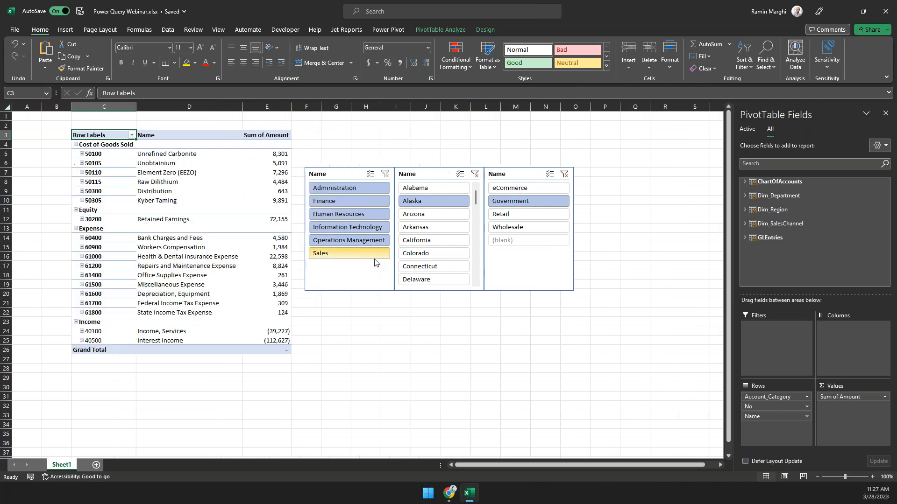
pyautogui.click(474, 174)
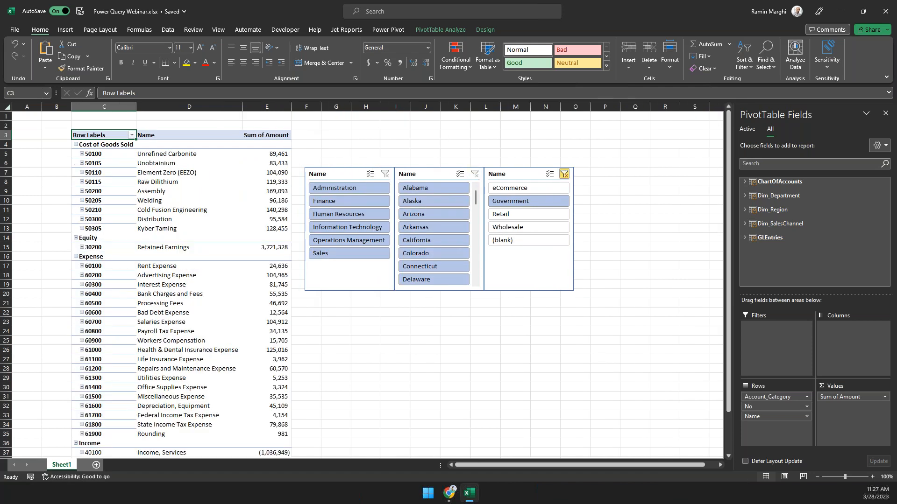
pyautogui.click(564, 174)
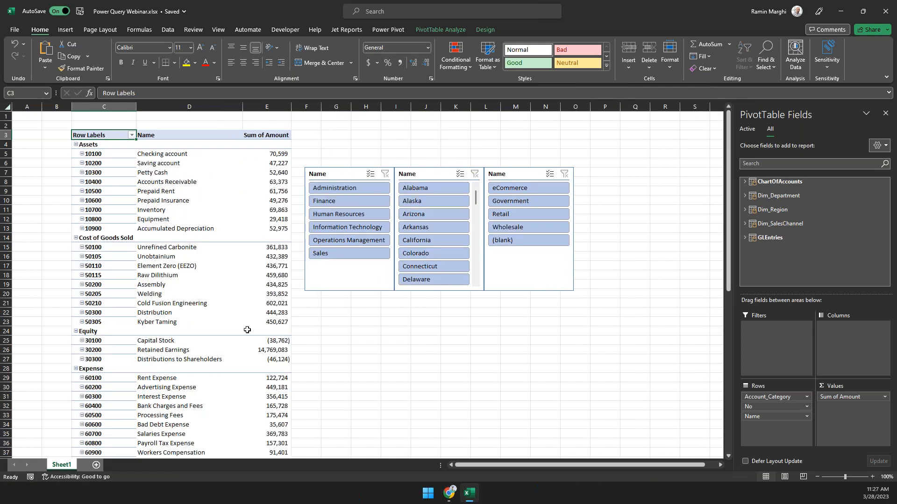
# Step: Apply a blue PivotTable style with a dark blue header row and blue-filled row labels
pyautogui.click(219, 185)
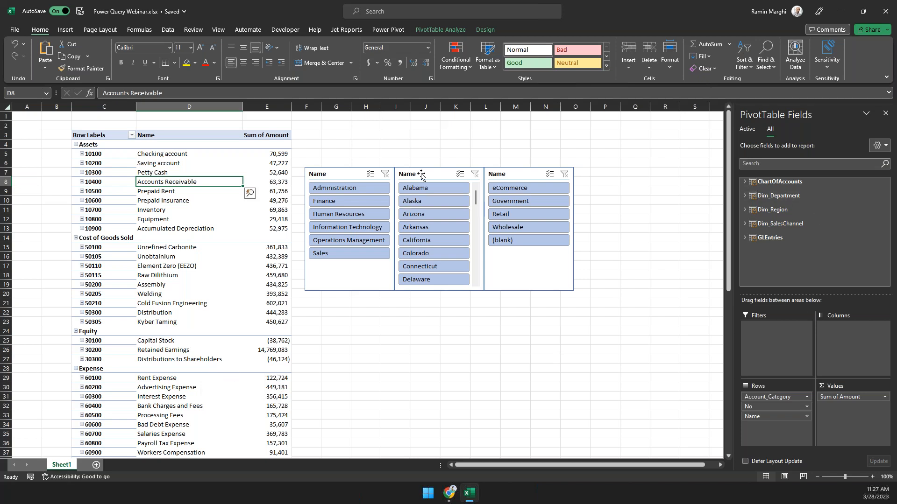
pyautogui.click(448, 30)
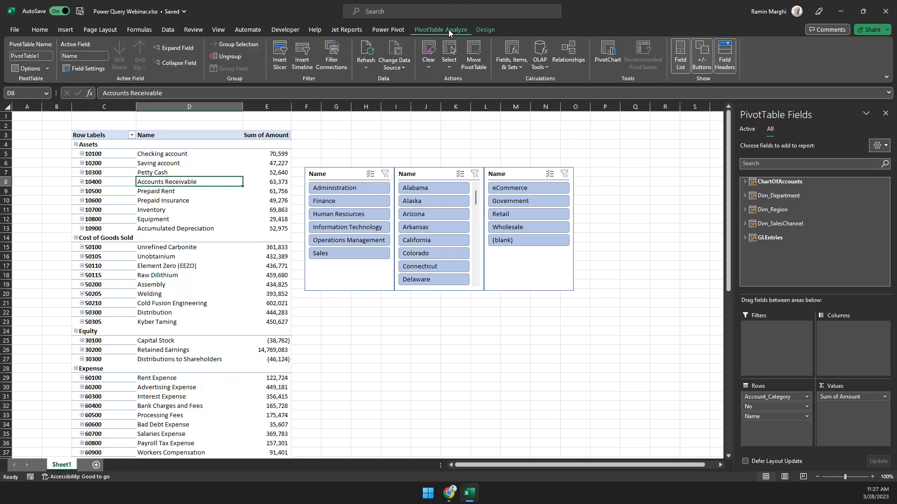
pyautogui.click(41, 30)
pyautogui.click(447, 29)
pyautogui.click(481, 29)
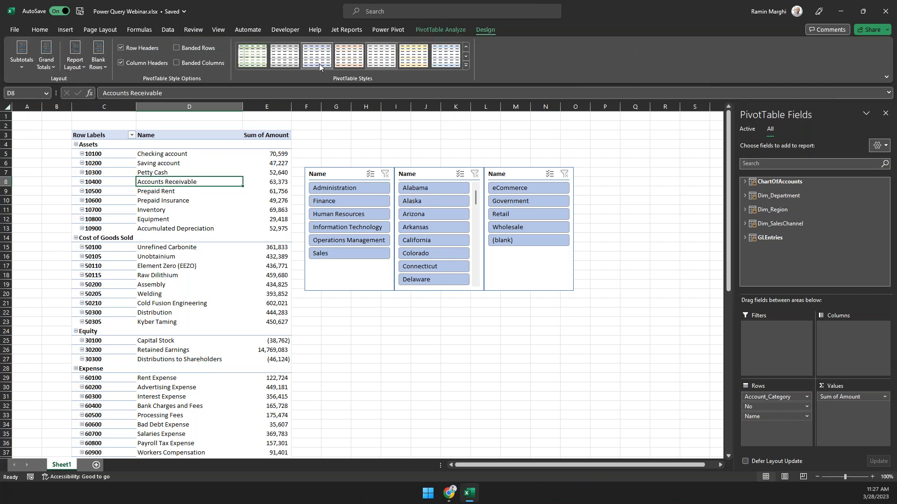
pyautogui.click(466, 56)
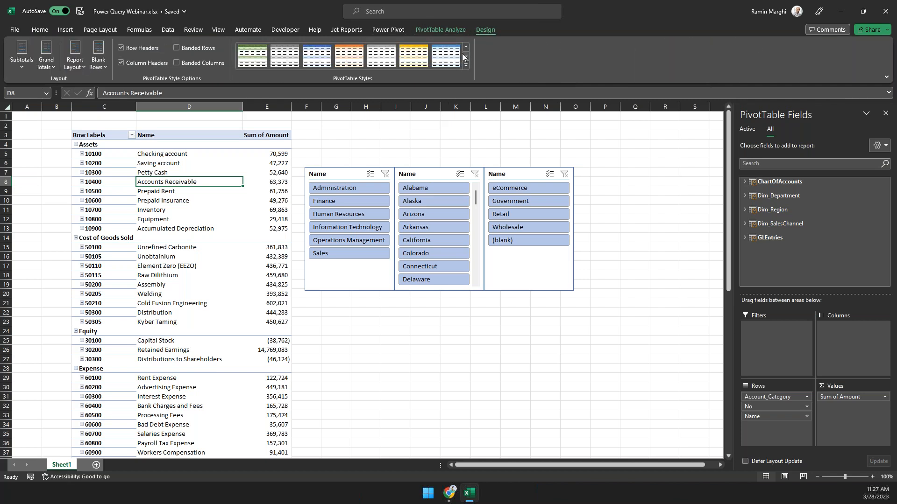
pyautogui.click(252, 55)
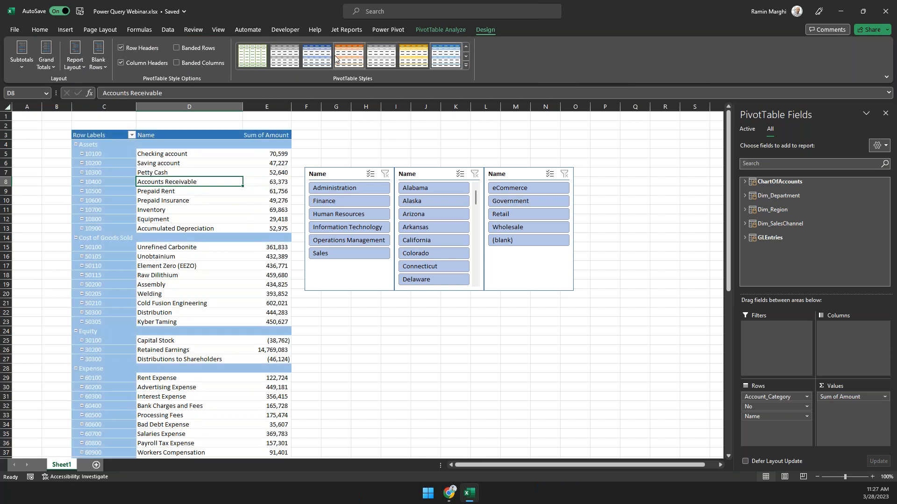
pyautogui.click(375, 149)
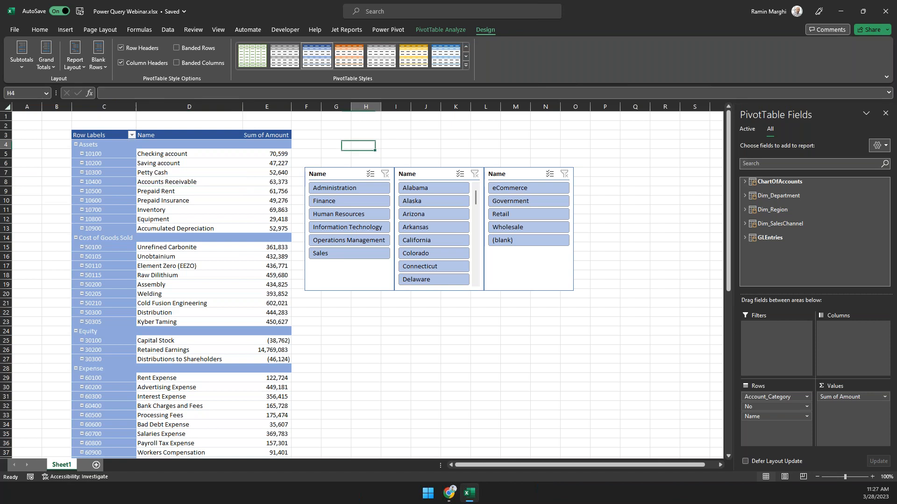
# Step: Drill through the Petty Cash amount to its underlying G/L entries, look through them, and delete the detail sheet
pyautogui.click(237, 308)
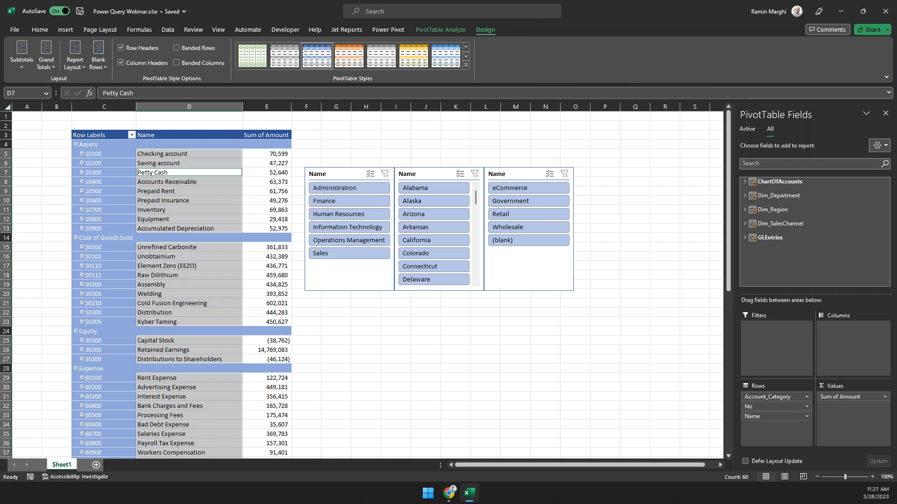
pyautogui.doubleClick(272, 174)
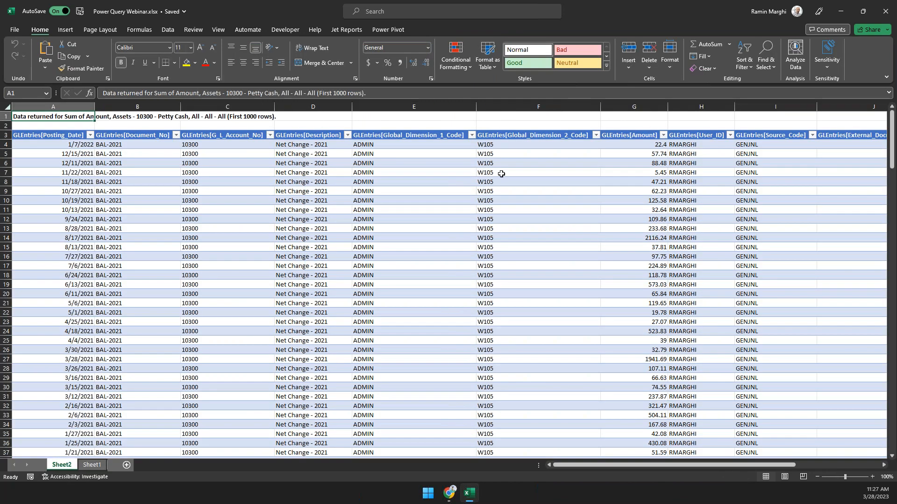
pyautogui.scroll(-10, 528, 320)
pyautogui.rightClick(68, 464)
pyautogui.click(94, 335)
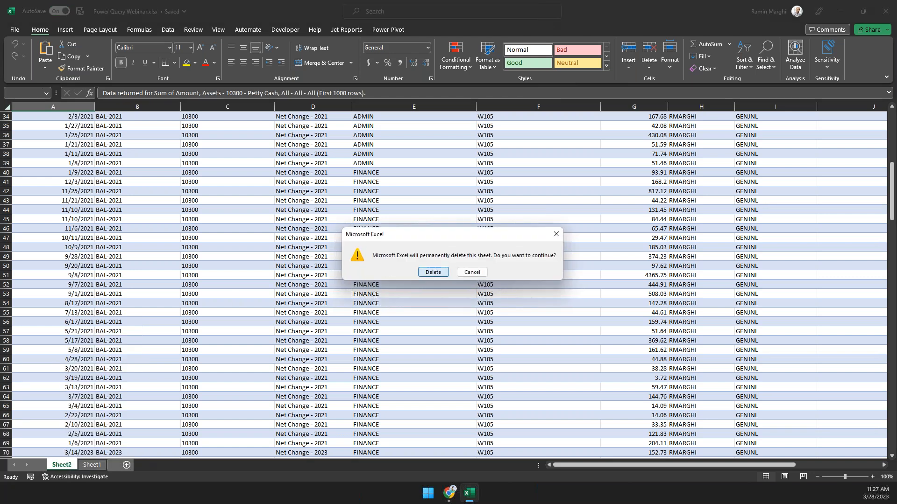
pyautogui.click(433, 274)
# Step: Insert a Posting_Date timeline for the PivotTable and place it directly below the department and region slicers
pyautogui.click(65, 30)
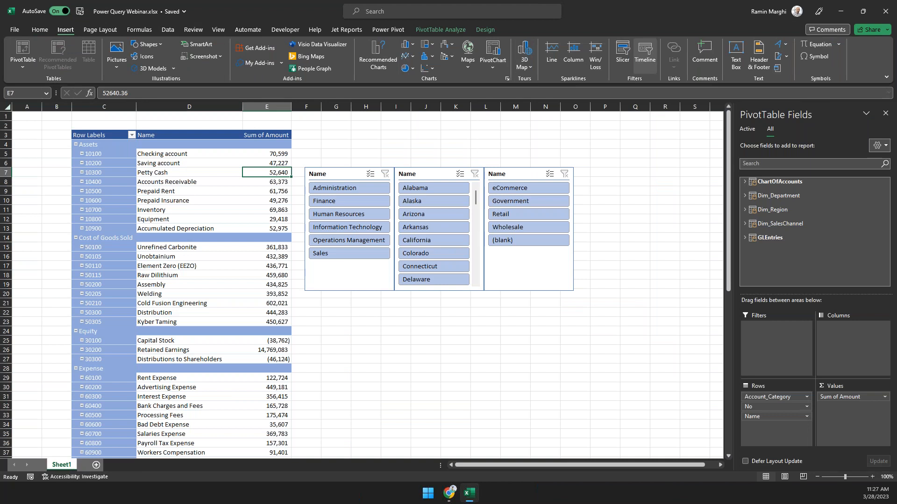
pyautogui.click(645, 55)
pyautogui.click(425, 246)
pyautogui.click(444, 318)
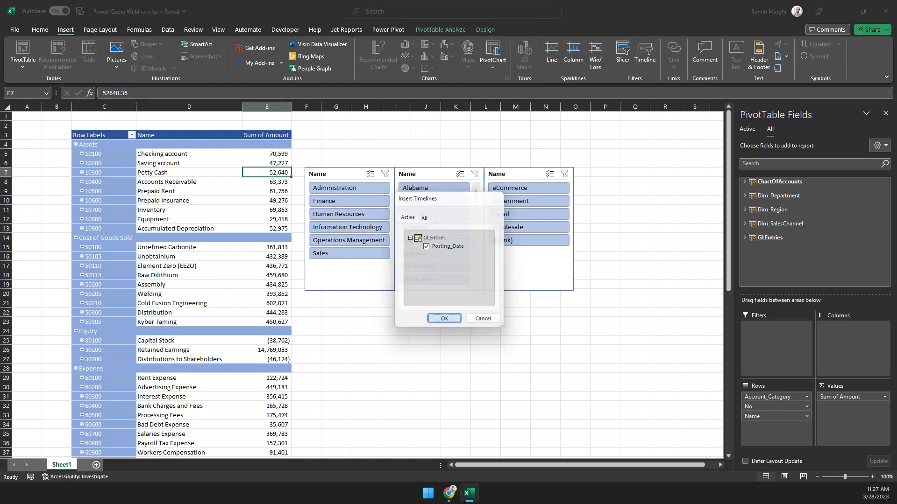
pyautogui.moveTo(392, 263); pyautogui.dragTo(403, 302)
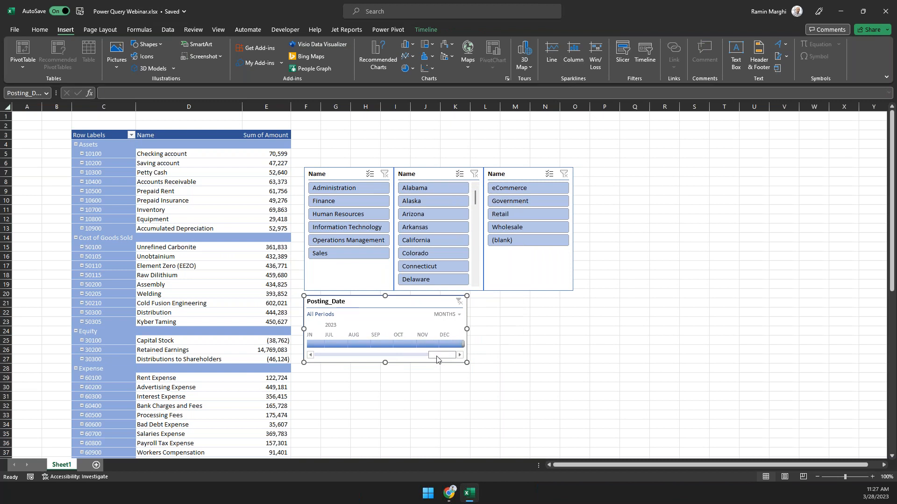
# Step: Limit the Posting_Date timeline to January through March 2023 and filter the departments to Administration and Human Resources
pyautogui.moveTo(432, 359)
pyautogui.mouseDown()
pyautogui.moveTo(395, 360)
pyautogui.moveTo(382, 345)
pyautogui.moveTo(426, 345)
pyautogui.mouseUp()
pyautogui.click(379, 346)
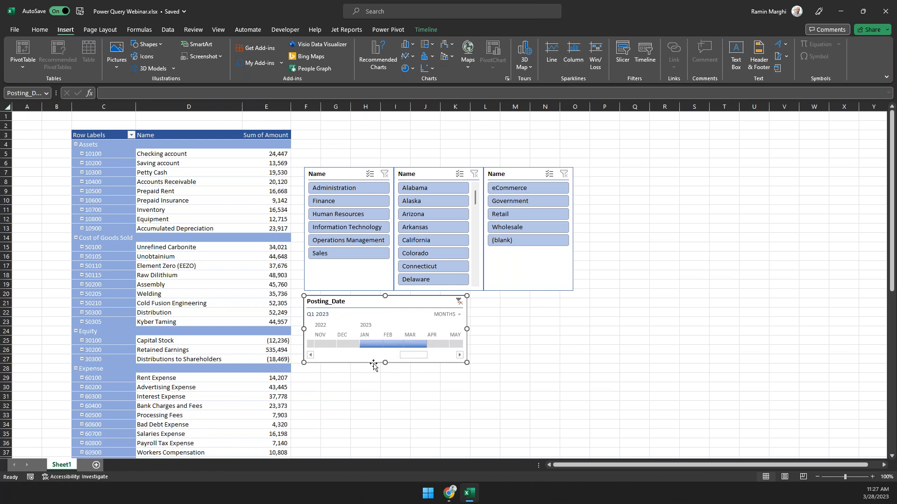
pyautogui.click(392, 345)
pyautogui.click(375, 346)
pyautogui.moveTo(383, 347); pyautogui.dragTo(427, 347)
pyautogui.click(339, 214)
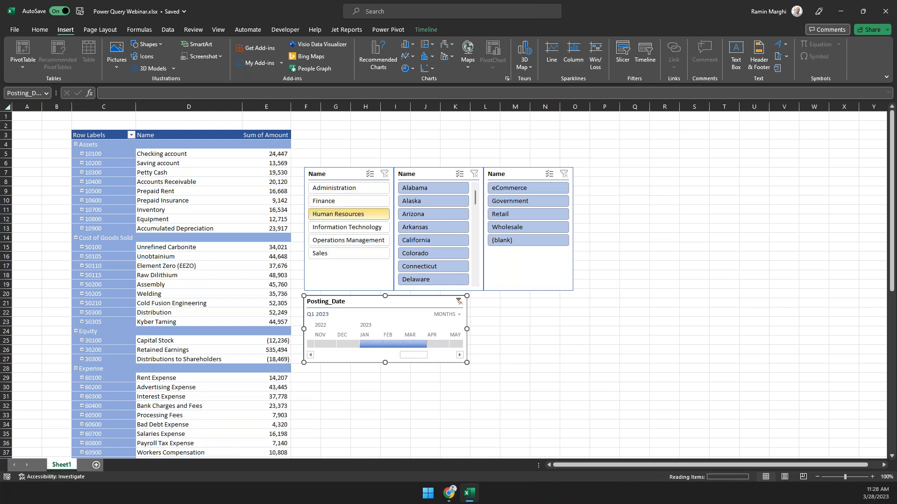
pyautogui.keyDown('ctrl'); pyautogui.click(365, 195); pyautogui.keyUp('ctrl')
# Step: Filter the regions to Arkansas and the sales channels to Retail, and clear both of these filters
pyautogui.click(432, 228)
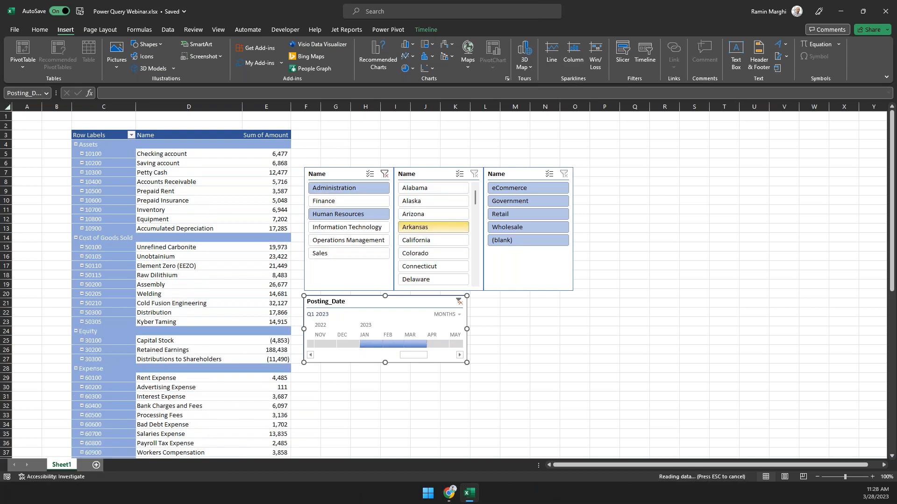
pyautogui.click(418, 213)
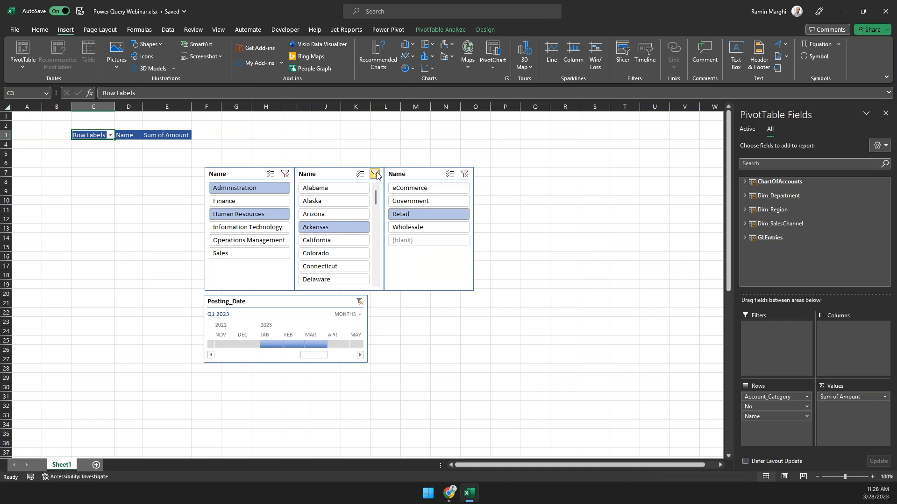
pyautogui.click(375, 174)
pyautogui.click(562, 174)
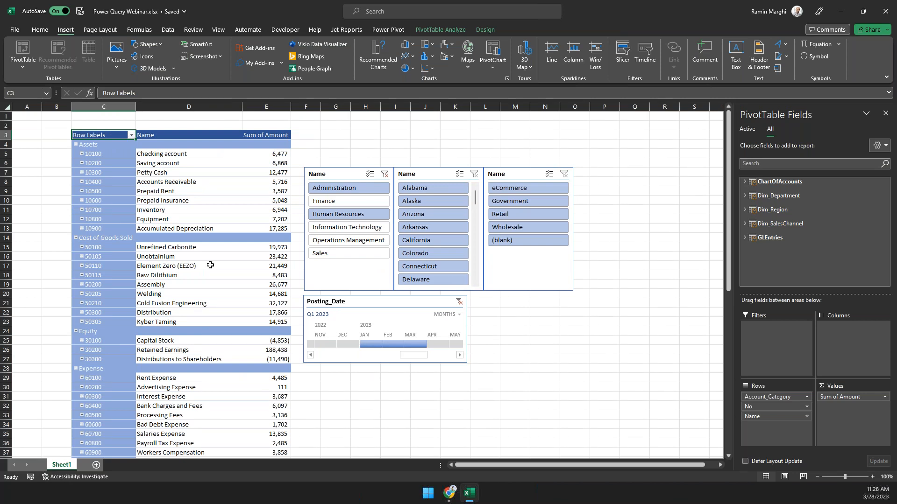
# Step: Insert an Income_Balance slicer beside the sales channel slicer and filter it to Income Statement
pyautogui.click(219, 191)
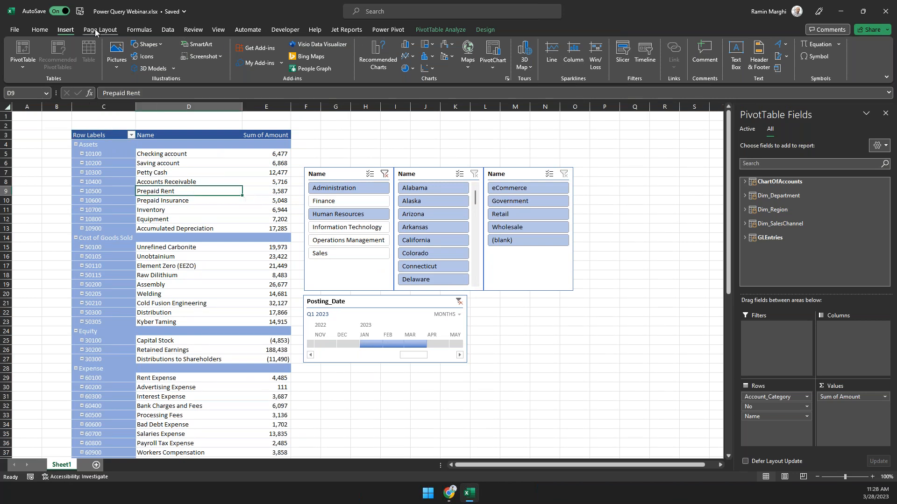
pyautogui.click(622, 52)
pyautogui.click(426, 245)
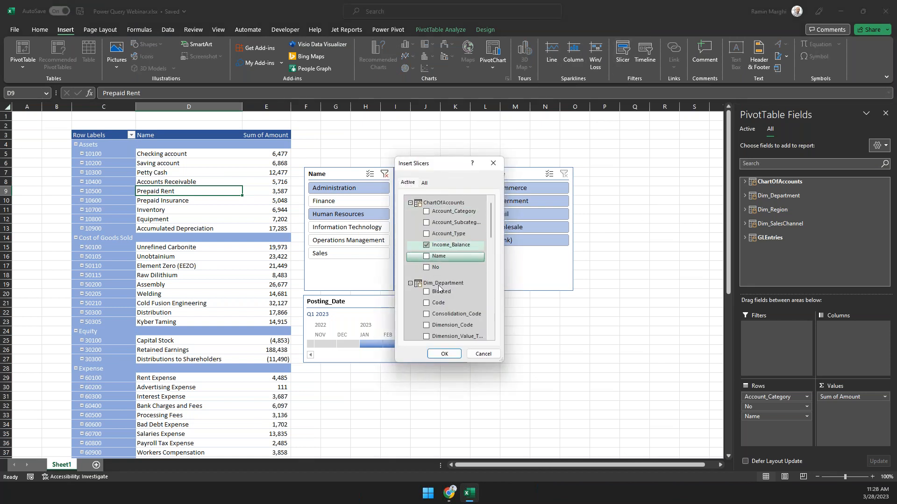
pyautogui.click(444, 354)
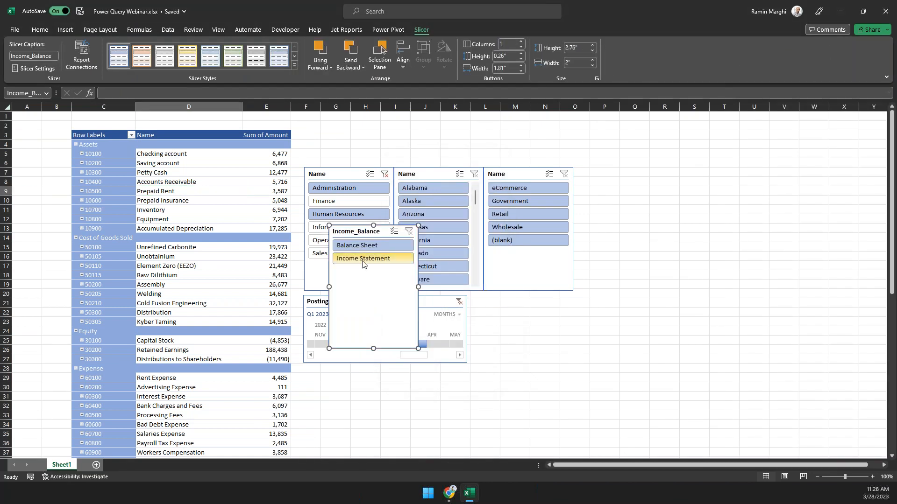
pyautogui.click(360, 258)
pyautogui.moveTo(353, 232); pyautogui.dragTo(599, 176)
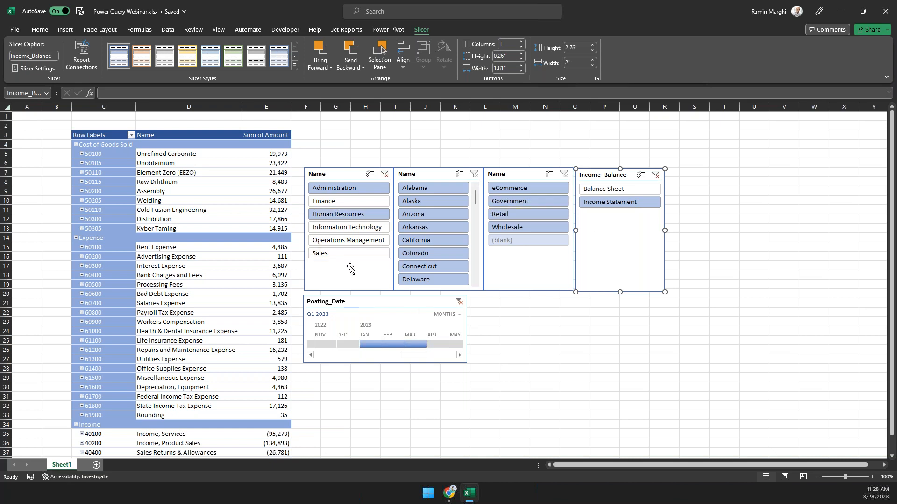
# Step: Color the slicers with different styles: Income_Balance green, sales channel yellow, region orange, and department gray
pyautogui.click(233, 56)
pyautogui.click(520, 278)
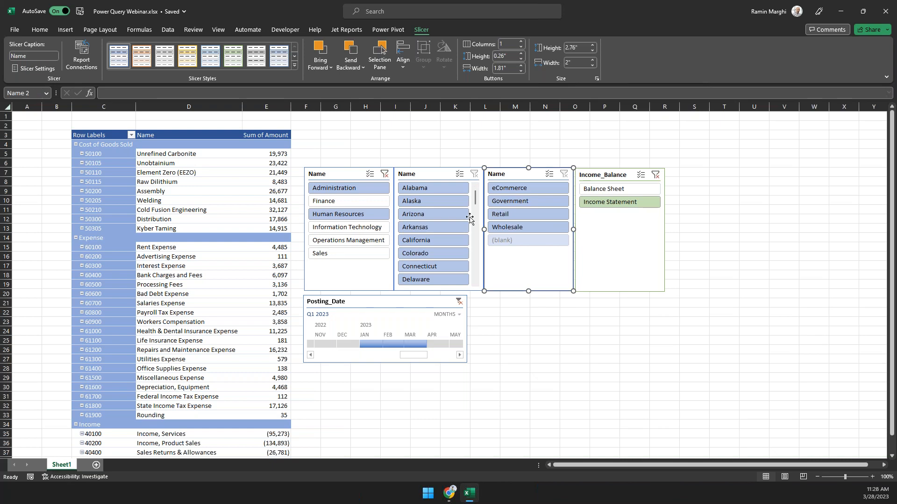
pyautogui.click(188, 56)
pyautogui.click(435, 173)
pyautogui.click(143, 61)
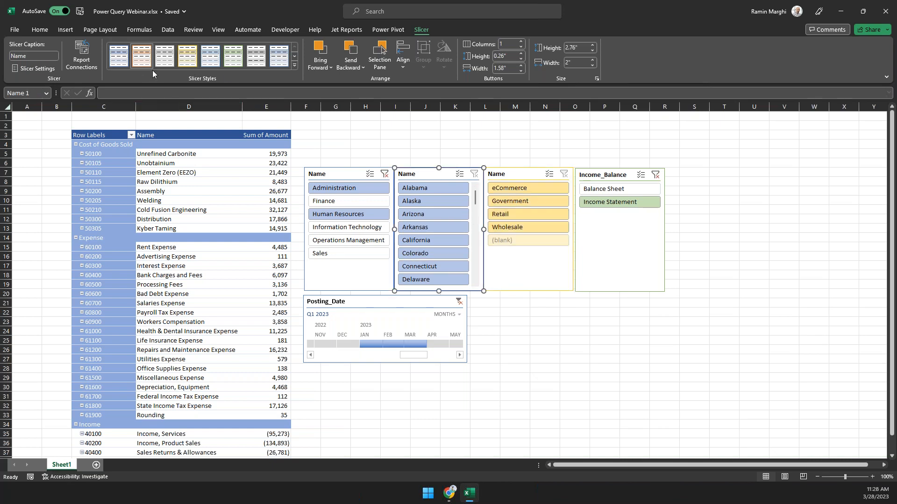
pyautogui.click(345, 175)
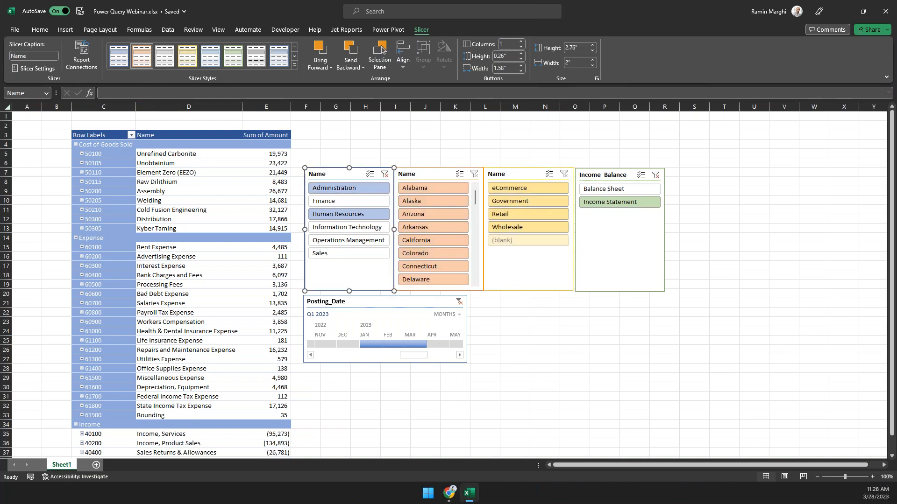
pyautogui.click(164, 56)
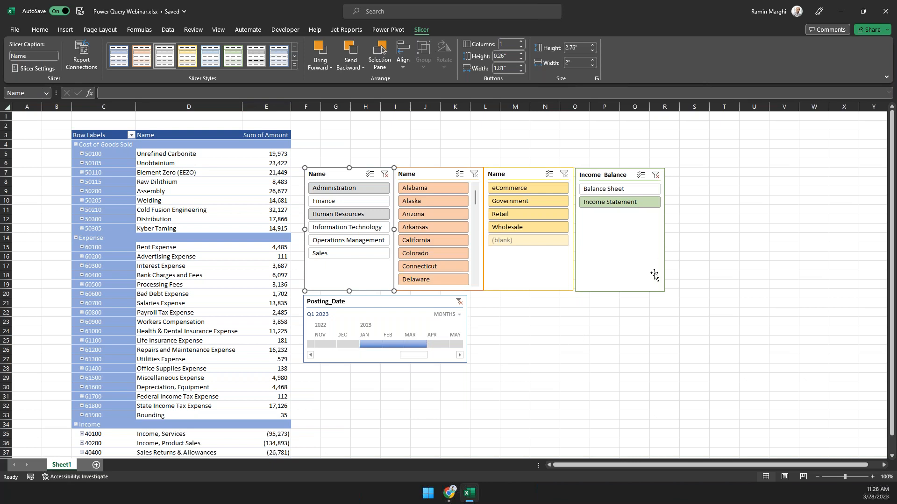
# Step: Examine the filtered income statement amounts in the PivotTable, from Cost of Goods Sold down to the Grand Total
pyautogui.click(245, 218)
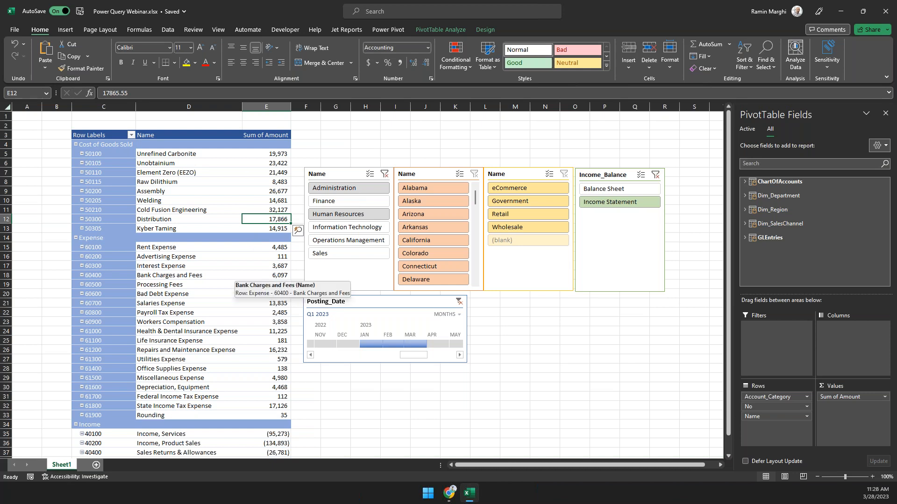
pyautogui.scroll(-8, 223, 222)
pyautogui.scroll(8, 223, 222)
pyautogui.scroll(-3, 224, 225)
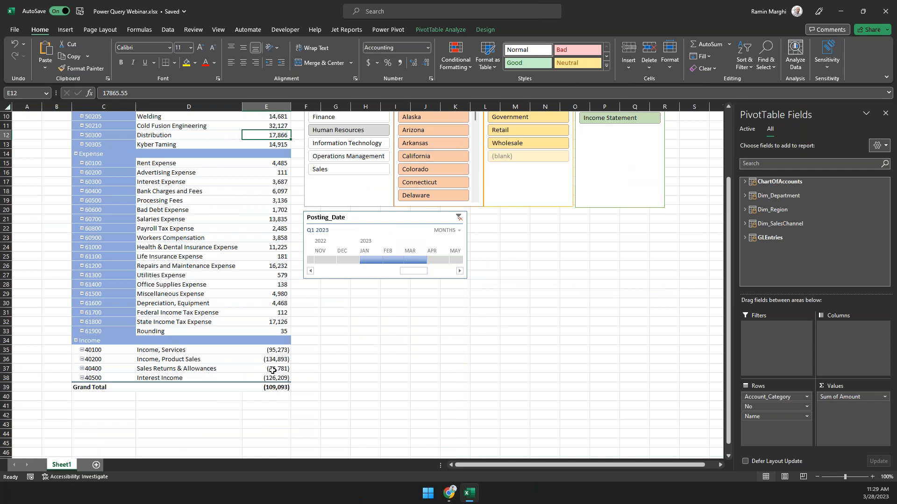
pyautogui.scroll(3, 271, 372)
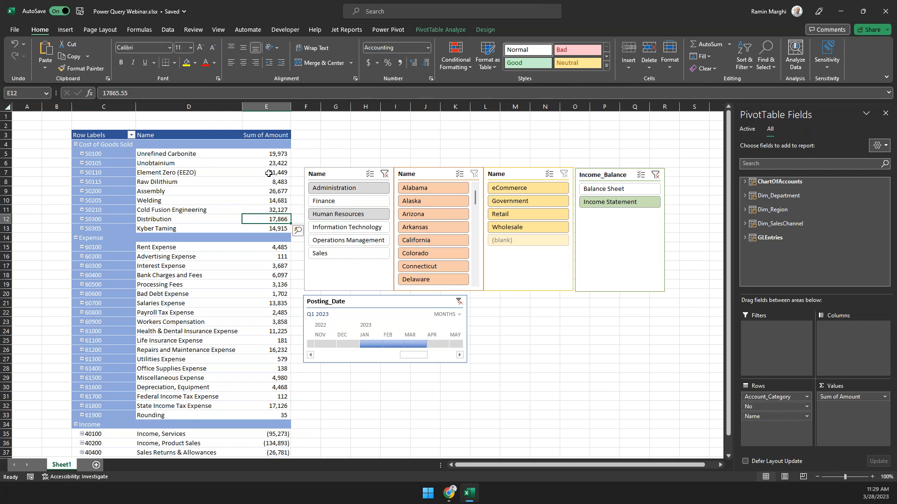
pyautogui.scroll(-5, 269, 174)
pyautogui.click(276, 304)
pyautogui.click(268, 331)
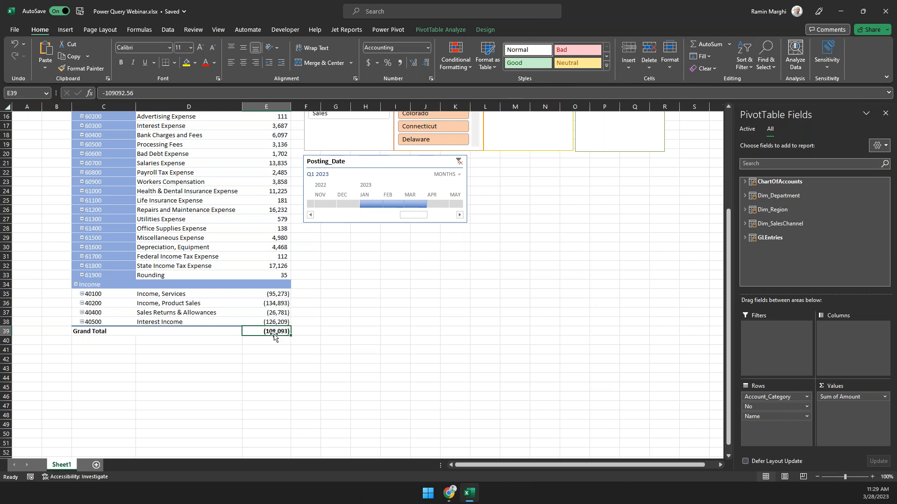
pyautogui.scroll(1, 276, 340)
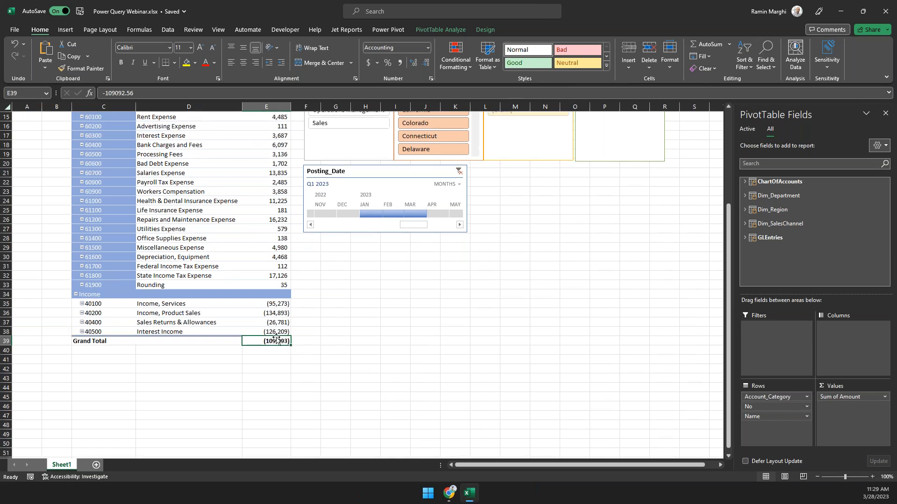
pyautogui.scroll(4, 277, 340)
pyautogui.scroll(1, 271, 168)
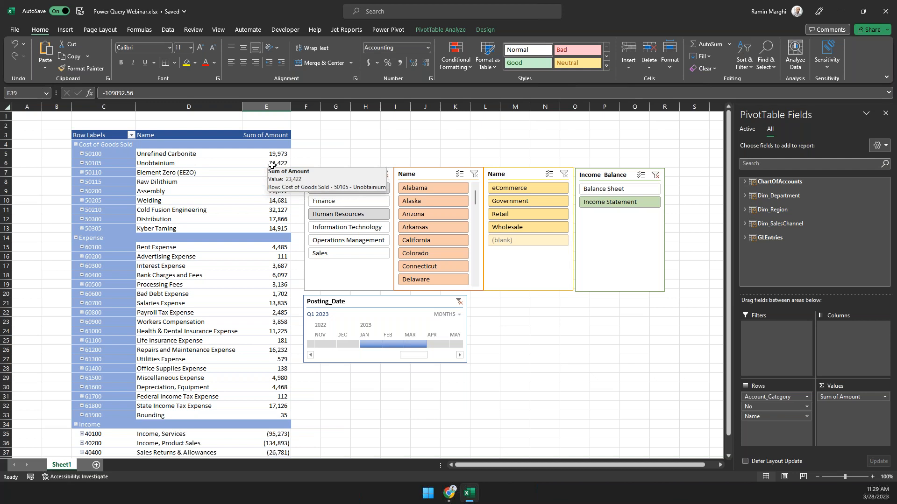
pyautogui.click(271, 165)
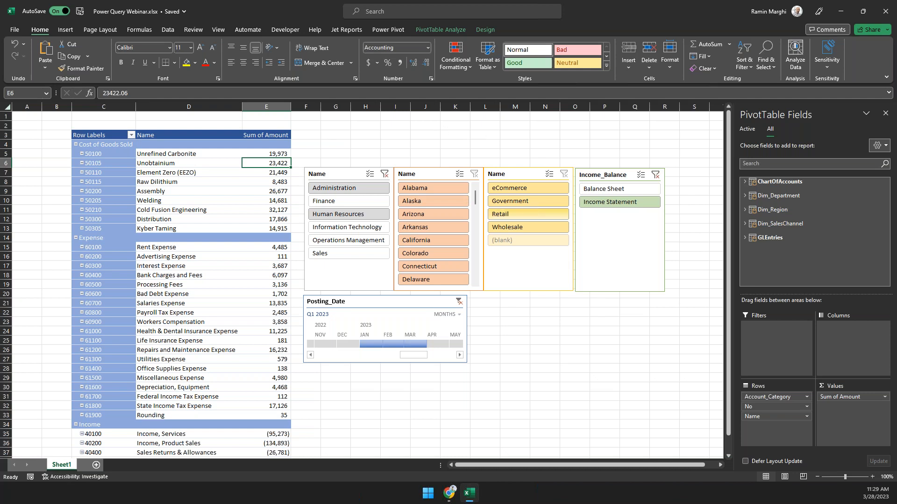
# Step: Switch to the Chrome window with the Power Query M reference and show the Data Analysis Expressions (DAX) Reference page
pyautogui.click(452, 496)
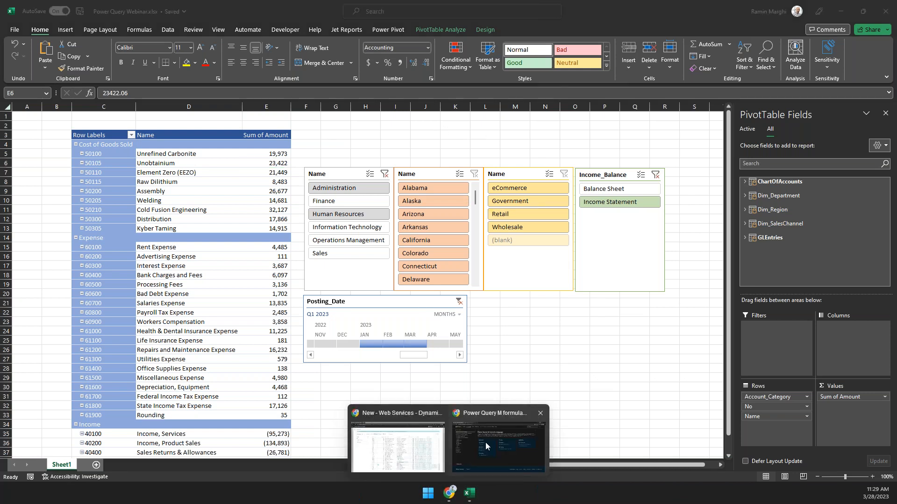
pyautogui.click(498, 392)
pyautogui.click(182, 8)
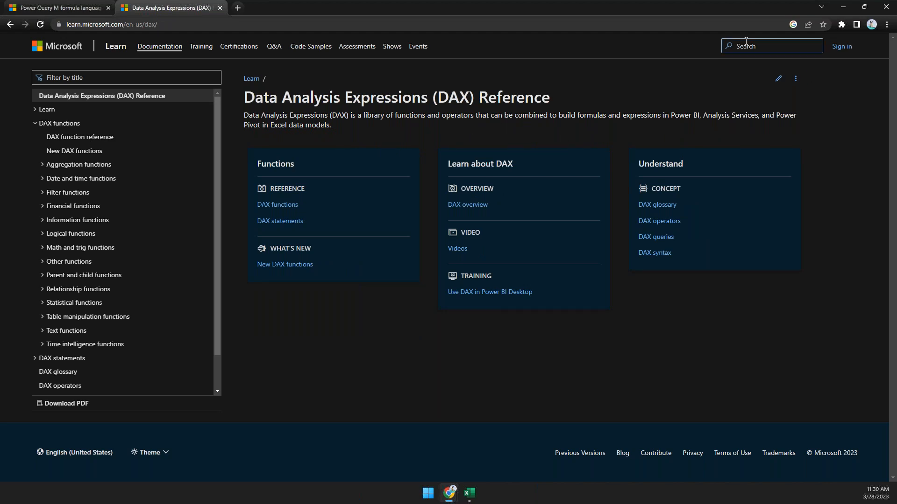
# Step: Switch to the Power Query Webinar workbook in Excel and start adding a measure to the ChartOfAccounts table
pyautogui.click(843, 6)
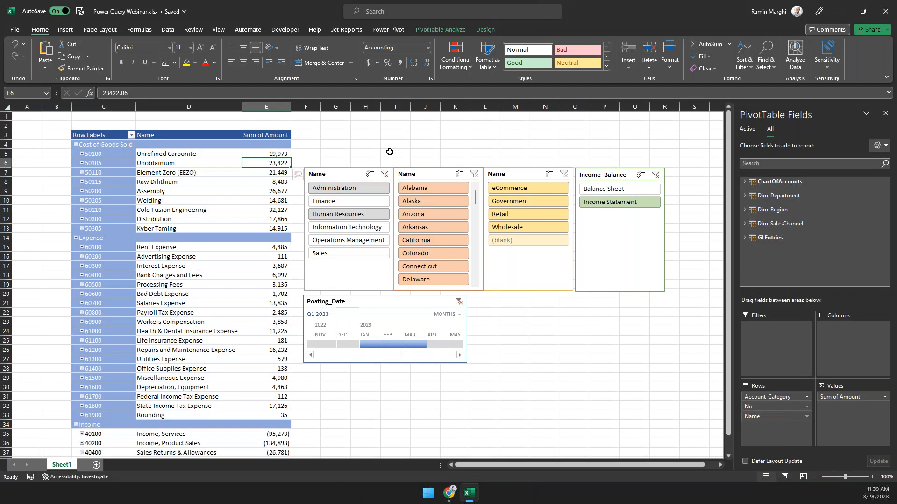
pyautogui.click(273, 199)
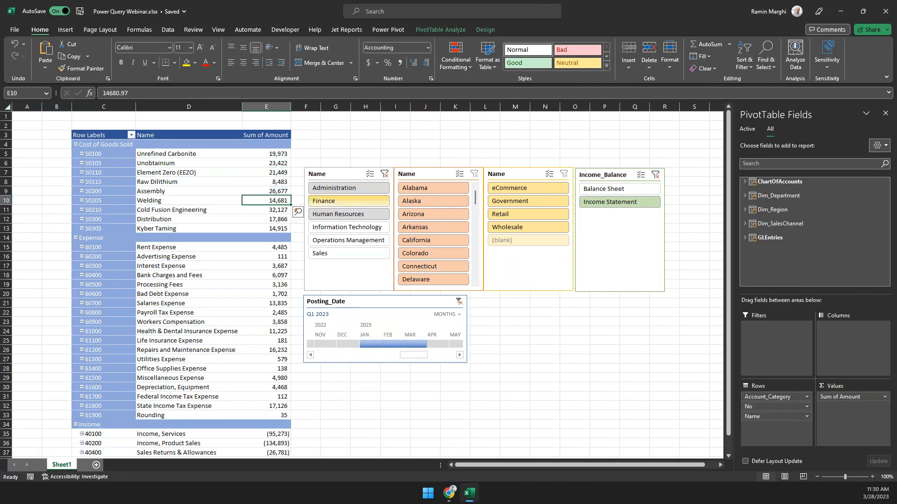
pyautogui.click(745, 183)
pyautogui.scroll(-2, 773, 252)
pyautogui.scroll(2, 772, 255)
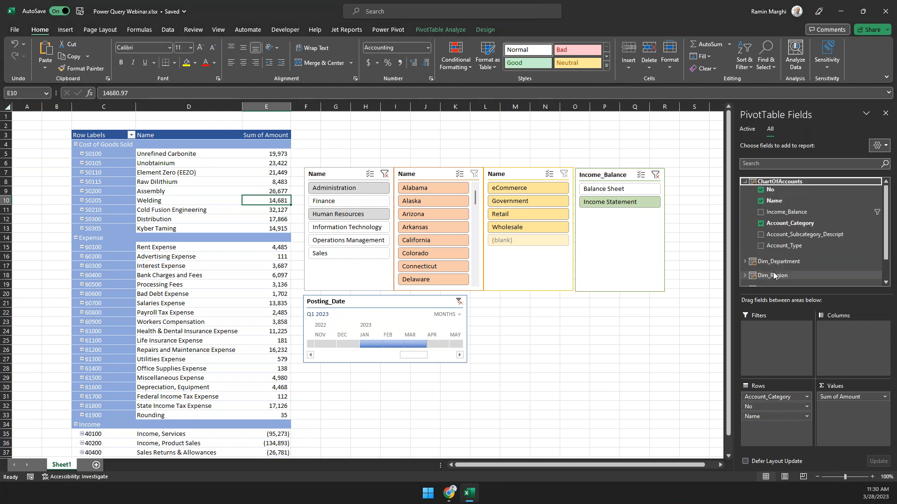
pyautogui.rightClick(782, 182)
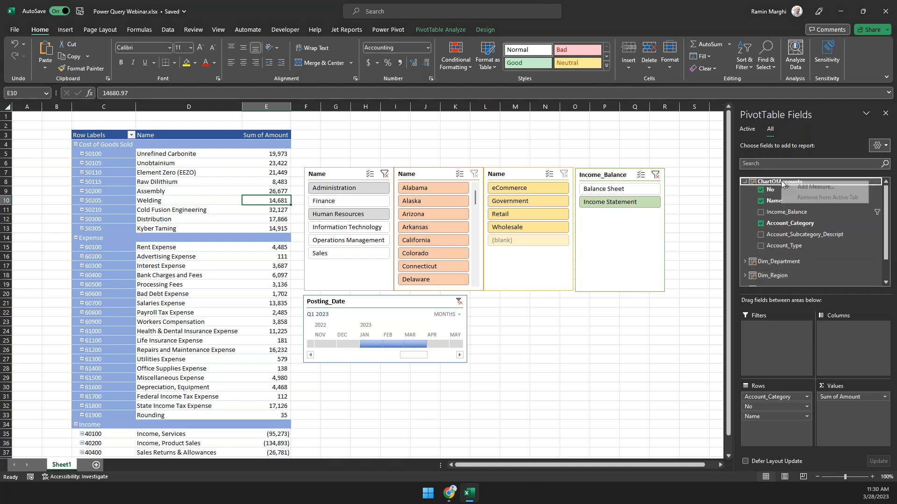
pyautogui.click(812, 186)
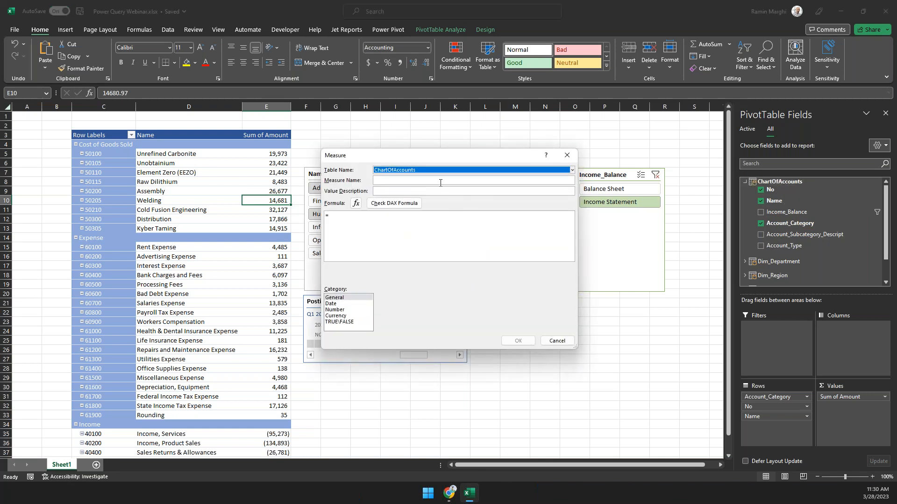
# Step: Name the measure TotalRevenue and begin its formula with =-1*CALCULATE(
pyautogui.click(441, 181)
pyautogui.write('TotalRevenue')
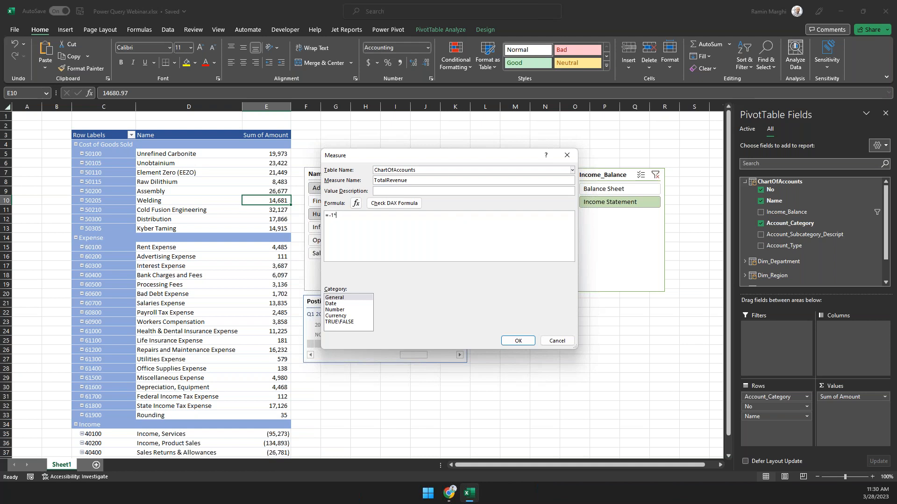
pyautogui.write('CALCULATE(')
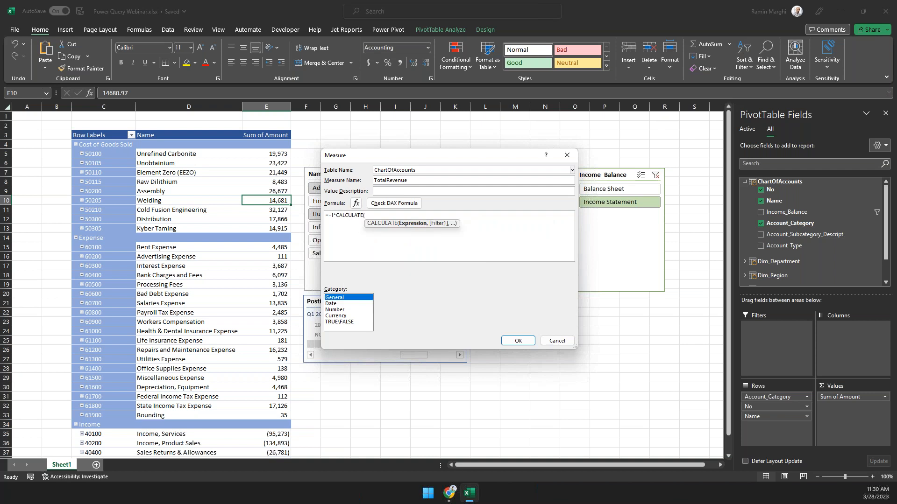
# Step: Enter SUM(GLEntries[Amount]) as the CALCULATE expression, replacing the inserted [Sum of Amount] reference
pyautogui.click(490, 214)
pyautogui.write('[')
pyautogui.press('Tab')
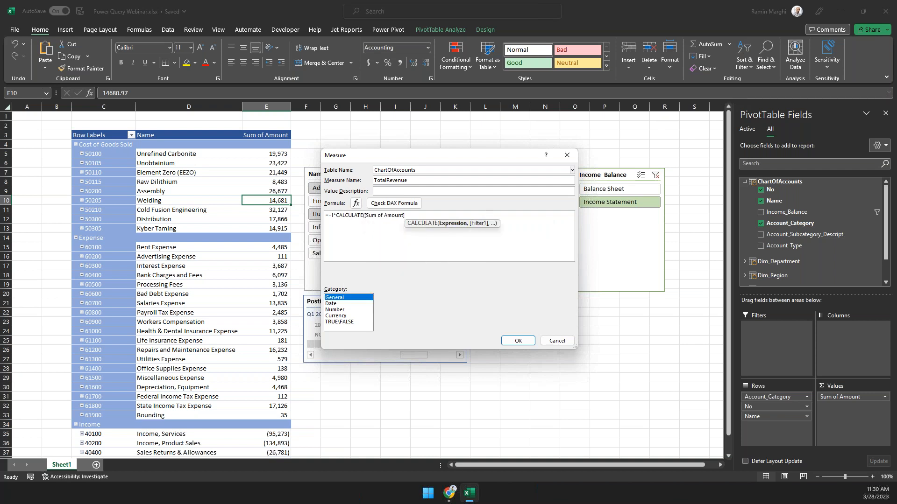
pyautogui.click(511, 218)
pyautogui.hotkey('ctrl', 'shift', 'Left')
pyautogui.hotkey('ctrl', 'shift', 'Left')
pyautogui.hotkey('ctrl', 'shift', 'Left')
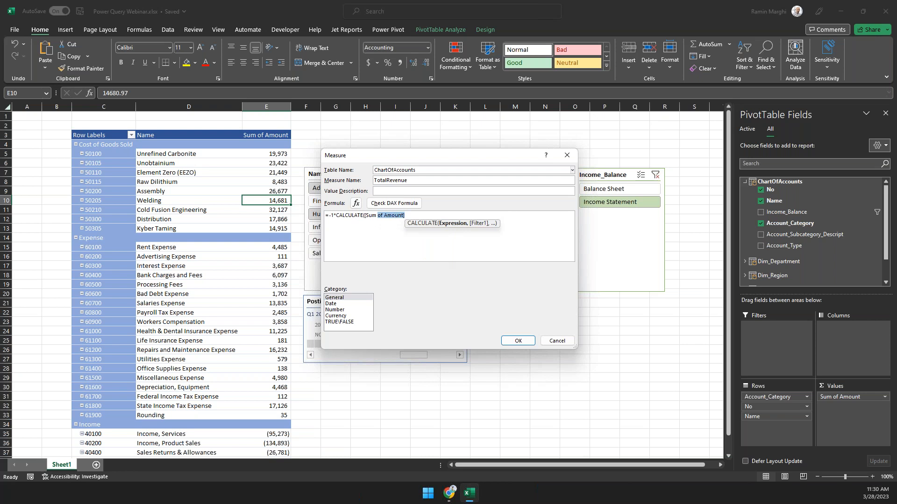
pyautogui.write('(')
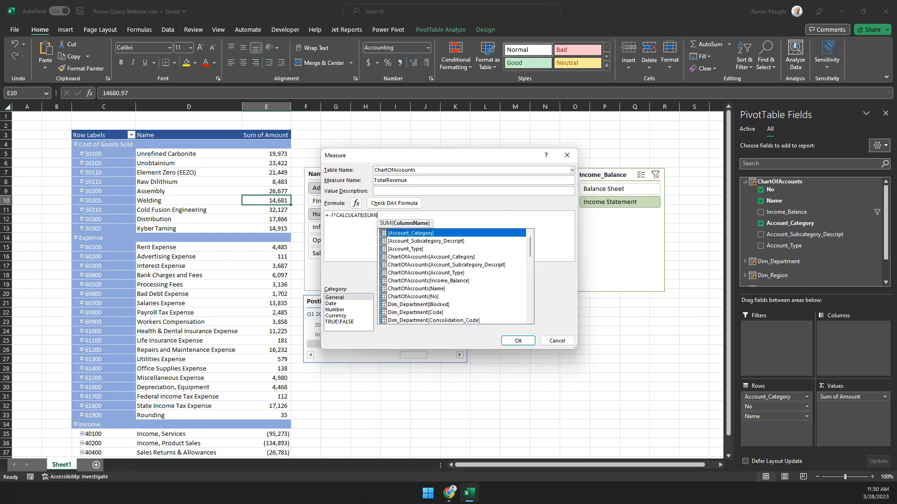
pyautogui.write('Am')
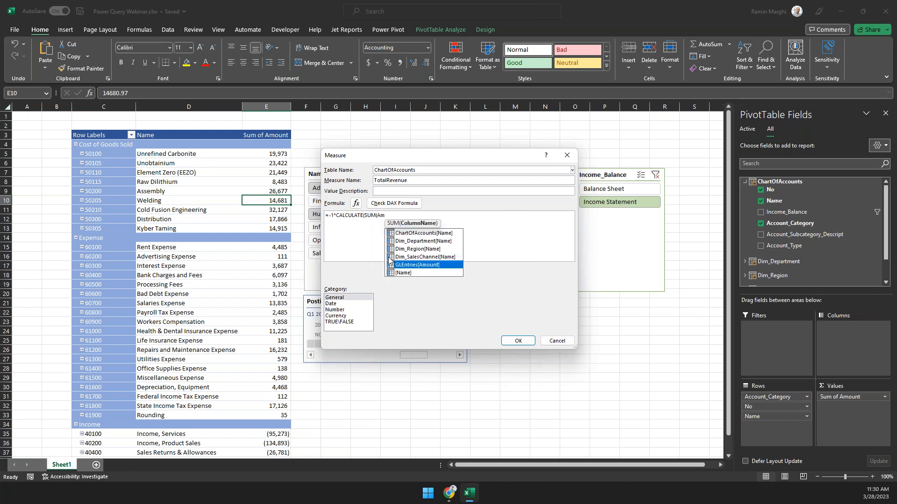
pyautogui.doubleClick(403, 268)
pyautogui.write('),')
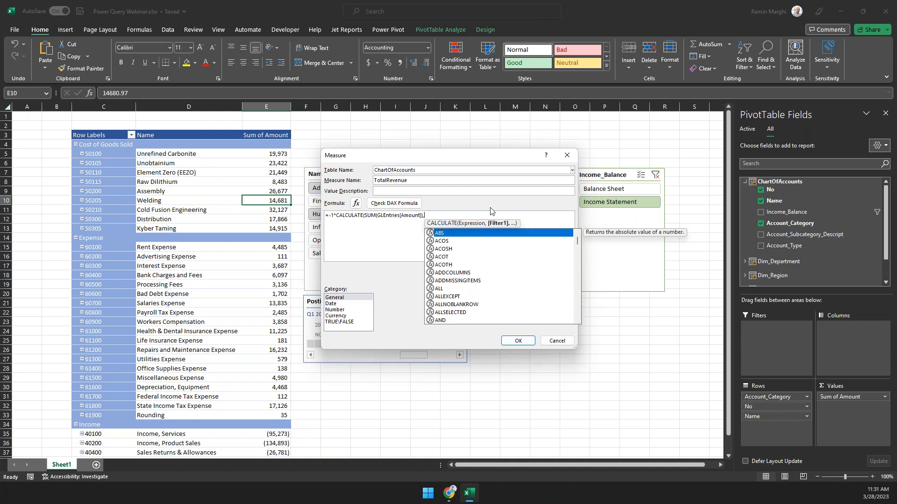
# Step: Complete the formula with the filter ChartOfAccounts[Account_Category]="Income" and a closing parenthesis
pyautogui.write('ChartOfAccounts[Account_Category]')
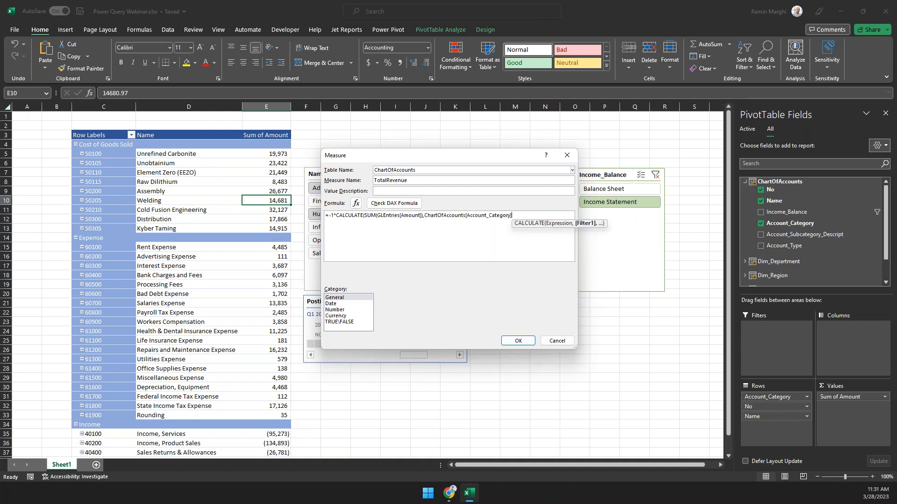
pyautogui.write('="Inc')
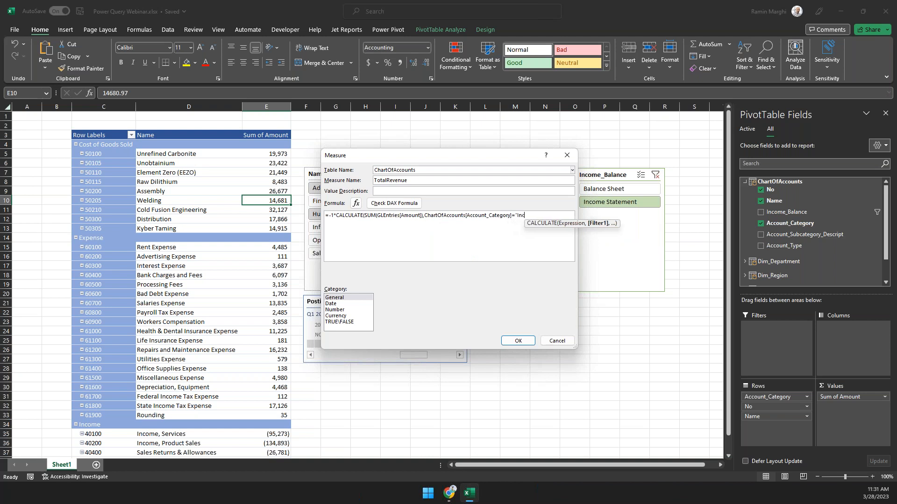
pyautogui.write('ome")')
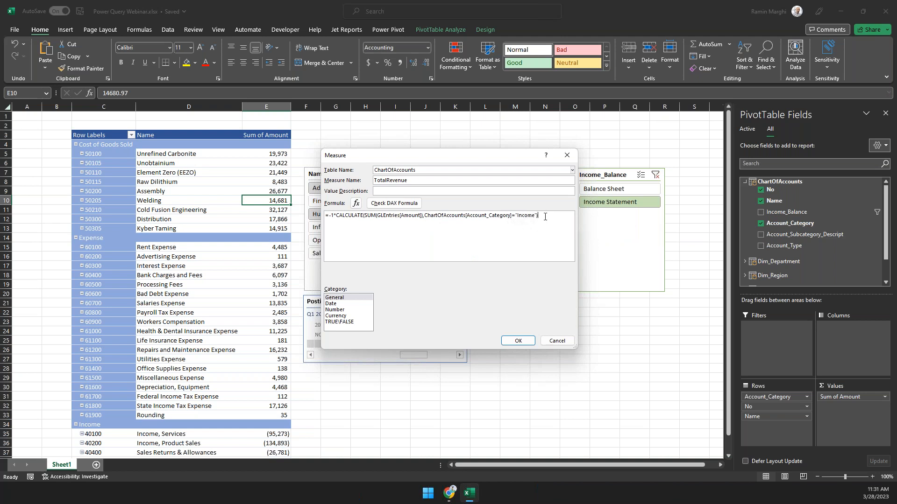
# Step: Copy the CALCULATE part of the formula, and save the measure with the Currency format category
pyautogui.moveTo(545, 217); pyautogui.dragTo(339, 213)
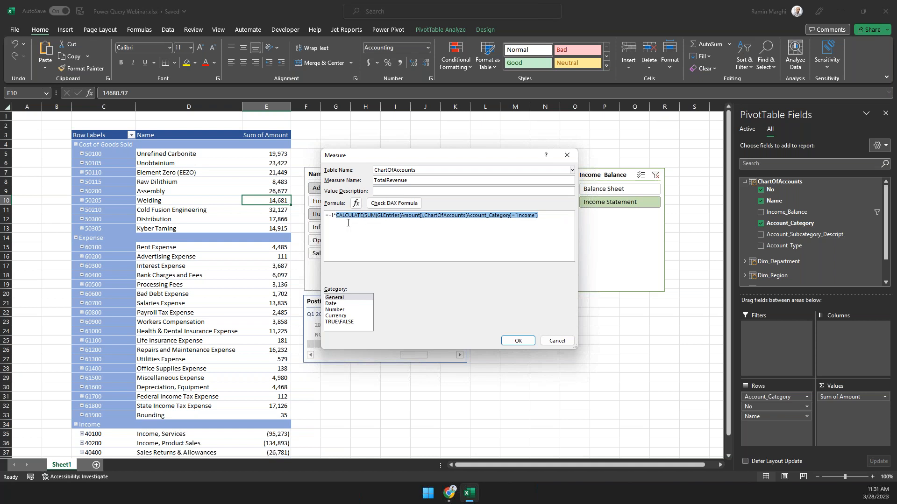
pyautogui.rightClick(348, 223)
pyautogui.click(361, 240)
pyautogui.click(349, 317)
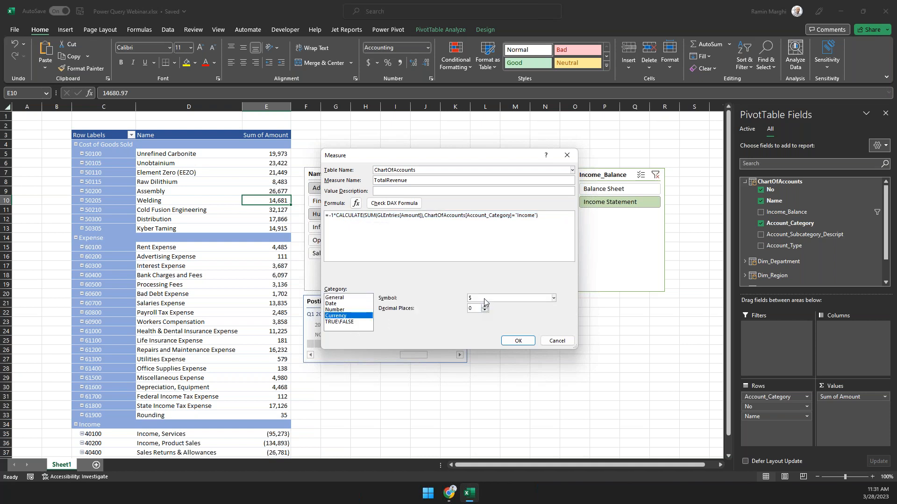
pyautogui.click(520, 343)
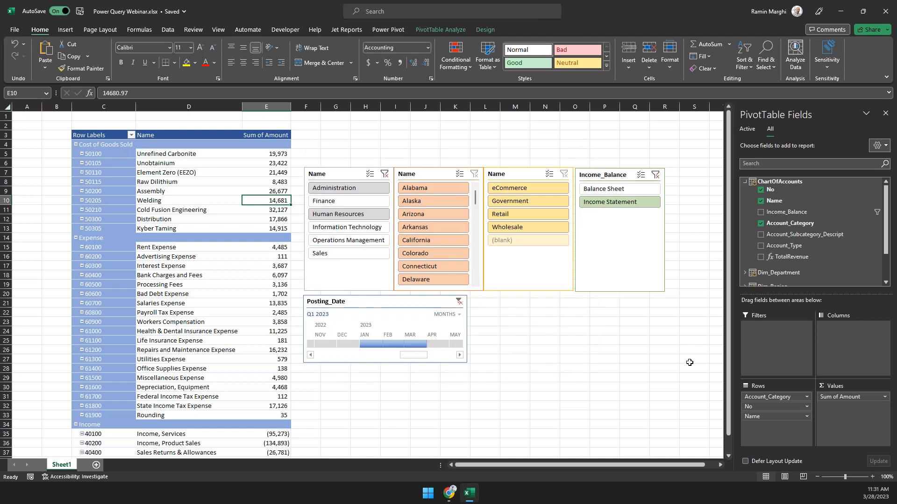
# Step: Insert a PivotTable from the data model at cell I33 of Sheet1 and add the TotalRevenue measure to it
pyautogui.click(390, 415)
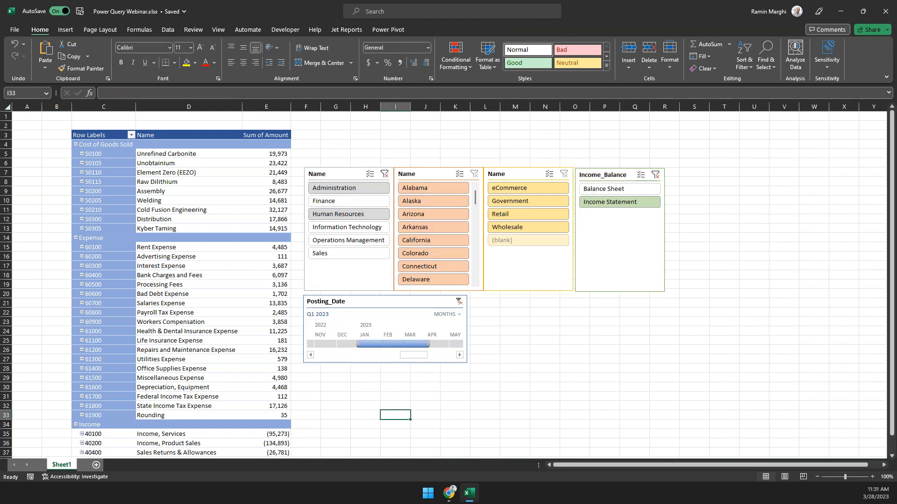
pyautogui.click(66, 30)
pyautogui.click(23, 67)
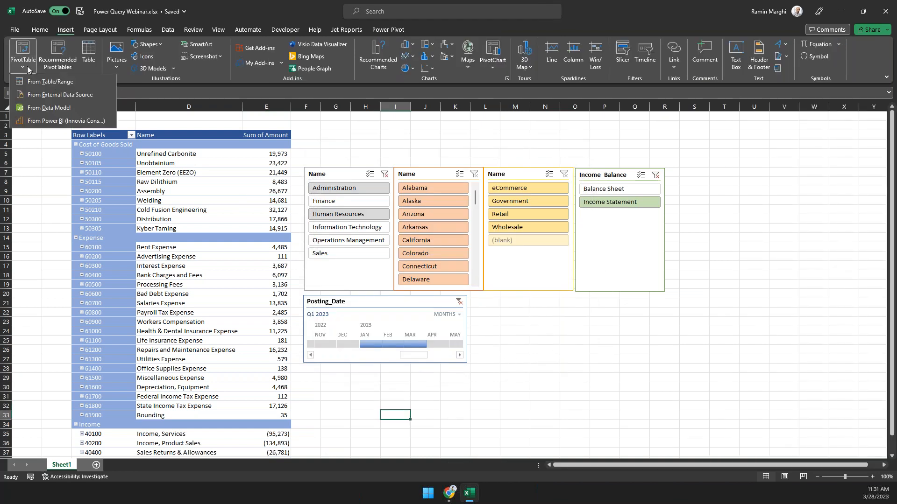
pyautogui.click(47, 108)
pyautogui.click(481, 289)
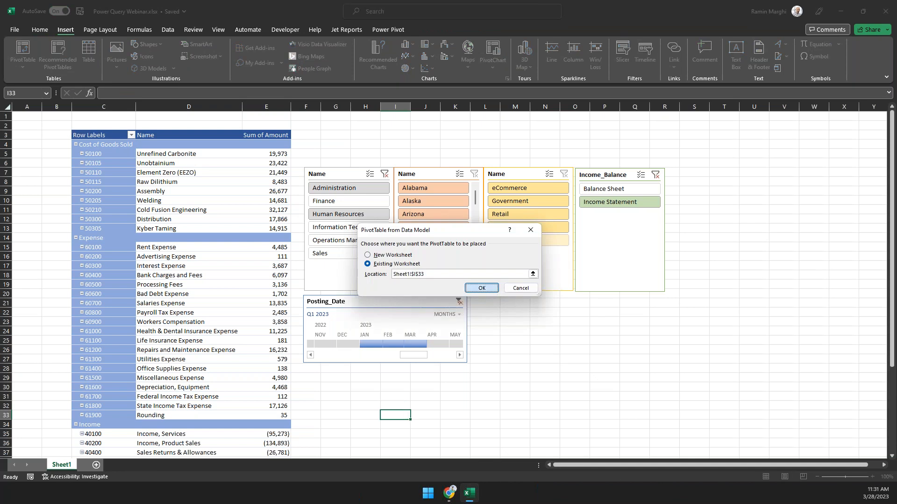
pyautogui.click(766, 181)
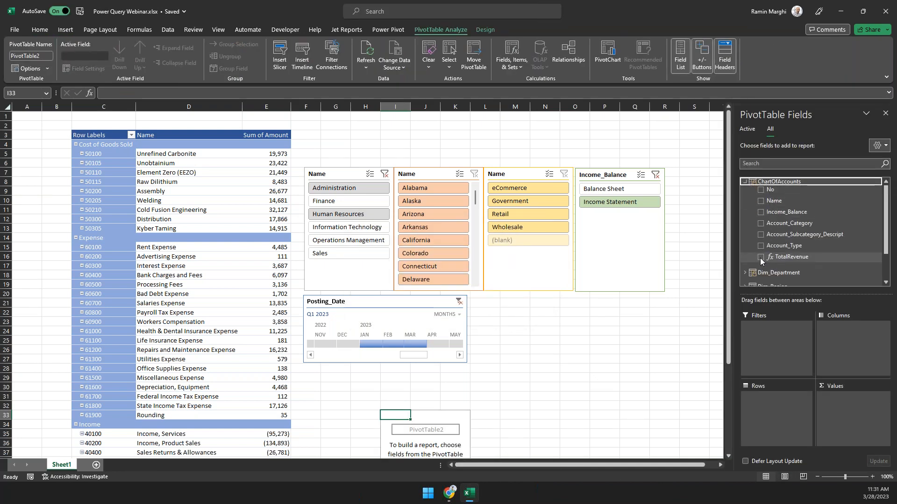
pyautogui.click(761, 258)
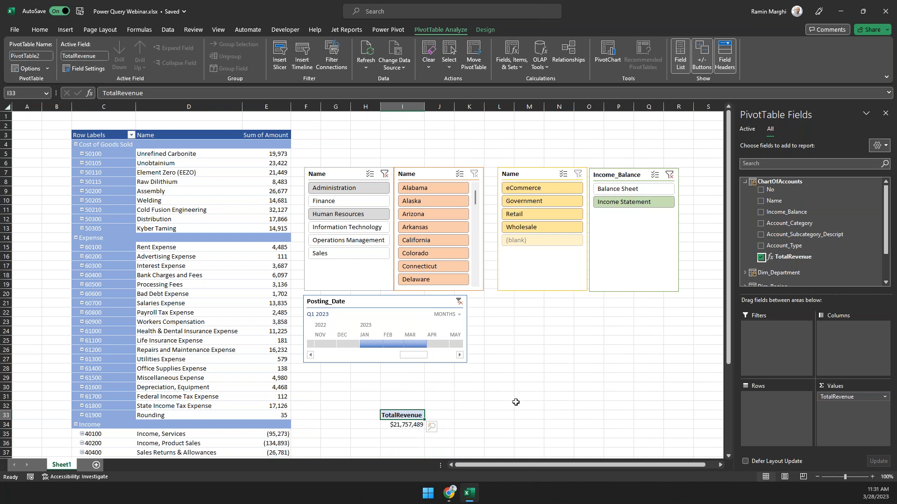
# Step: Connect the department slicer and the state slicer to PivotTable2 as well
pyautogui.rightClick(358, 178)
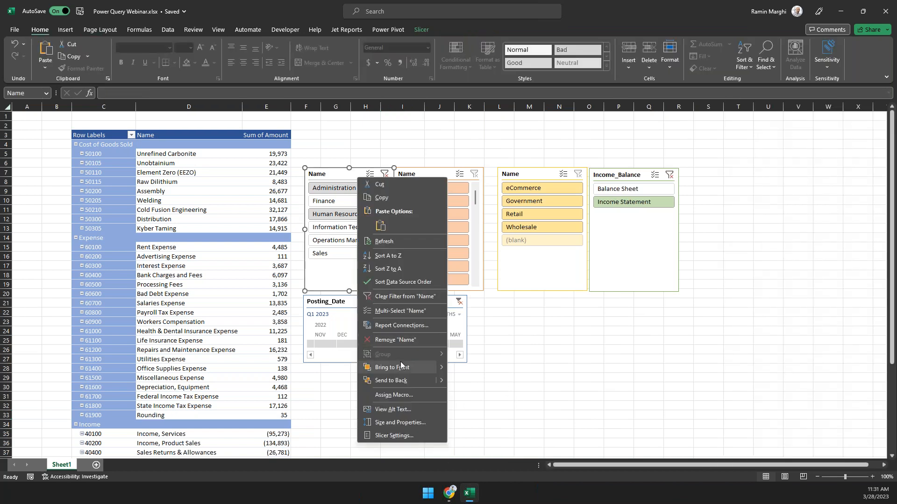
pyautogui.click(406, 327)
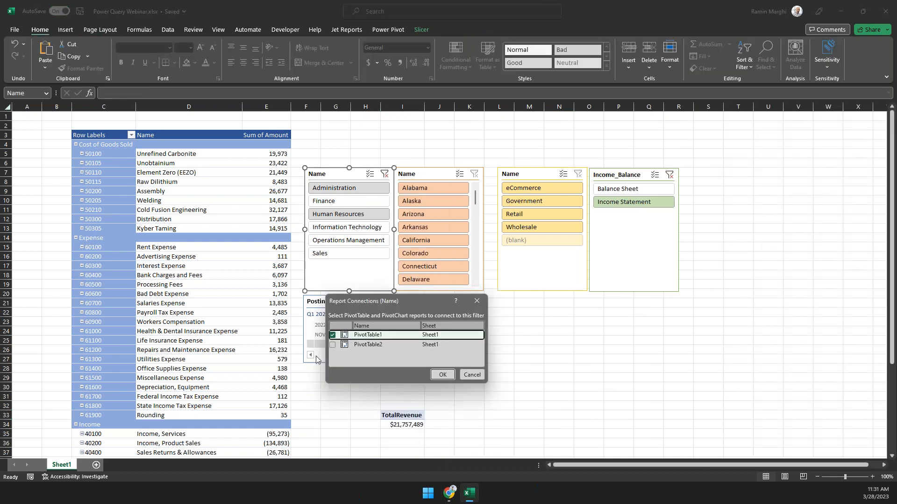
pyautogui.click(333, 345)
pyautogui.click(443, 374)
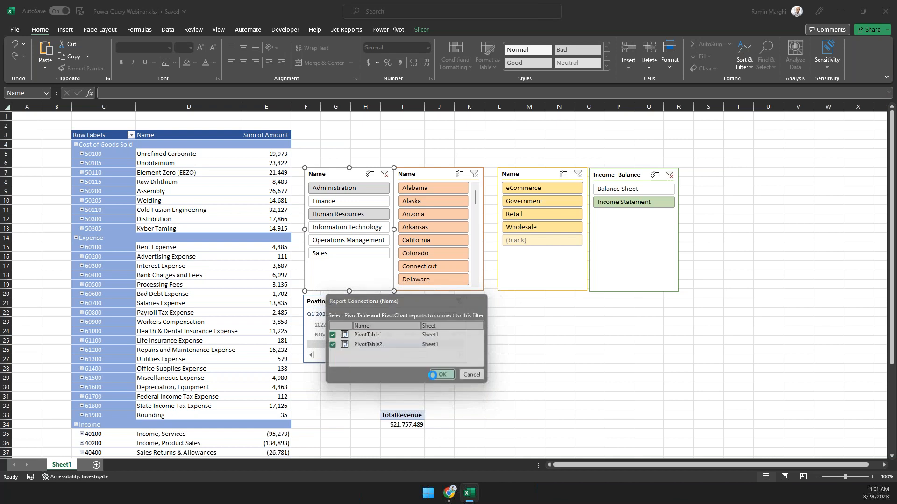
pyautogui.rightClick(426, 180)
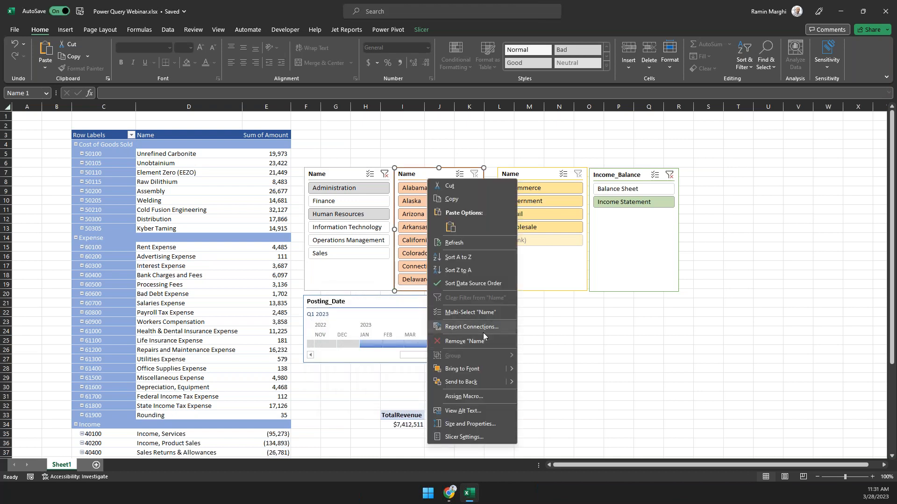
pyautogui.click(441, 327)
pyautogui.click(411, 347)
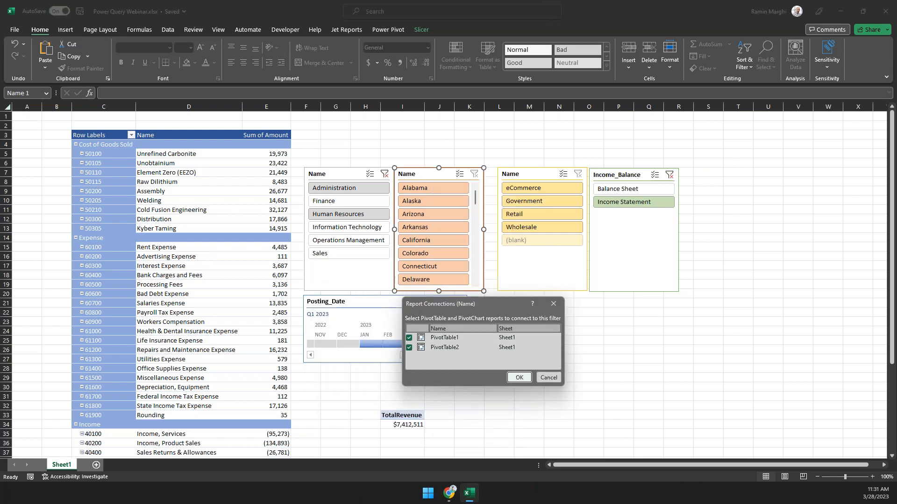
pyautogui.click(519, 376)
# Step: Connect the sales channel slicer and the Income_Balance slicer to PivotTable2 as well
pyautogui.rightClick(552, 177)
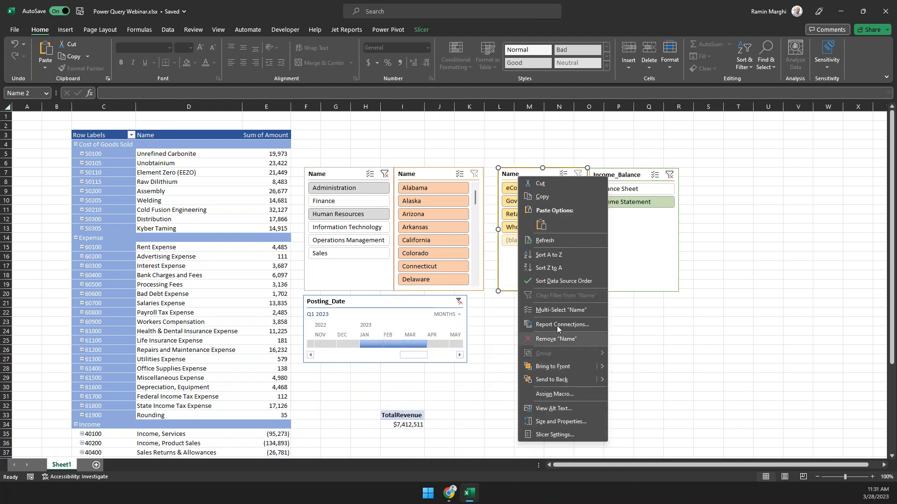
pyautogui.click(559, 324)
pyautogui.click(486, 340)
pyautogui.click(593, 370)
pyautogui.click(607, 175)
pyautogui.rightClick(608, 176)
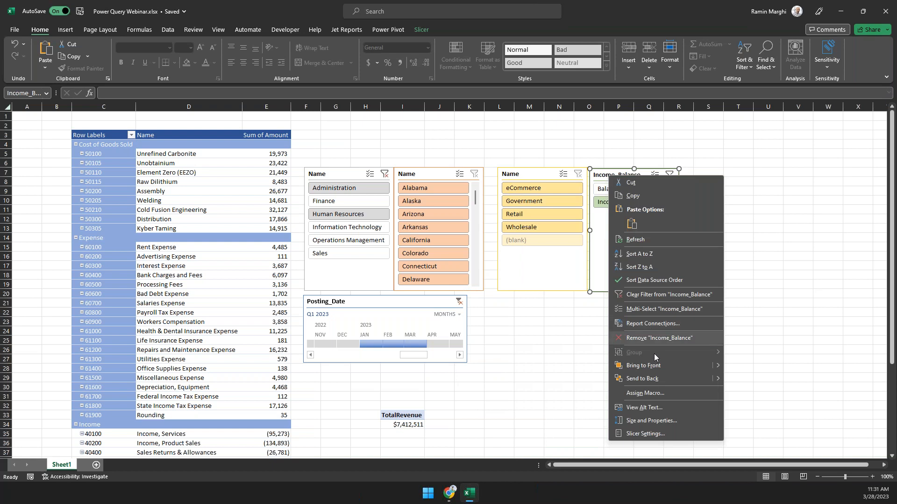
pyautogui.click(655, 323)
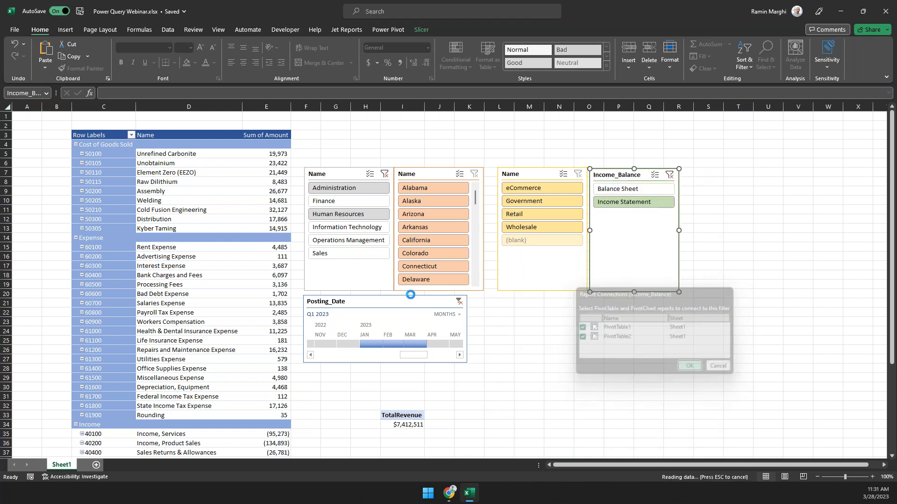
# Step: Connect the Posting_Date timeline to PivotTable2 in addition to PivotTable1
pyautogui.rightClick(411, 303)
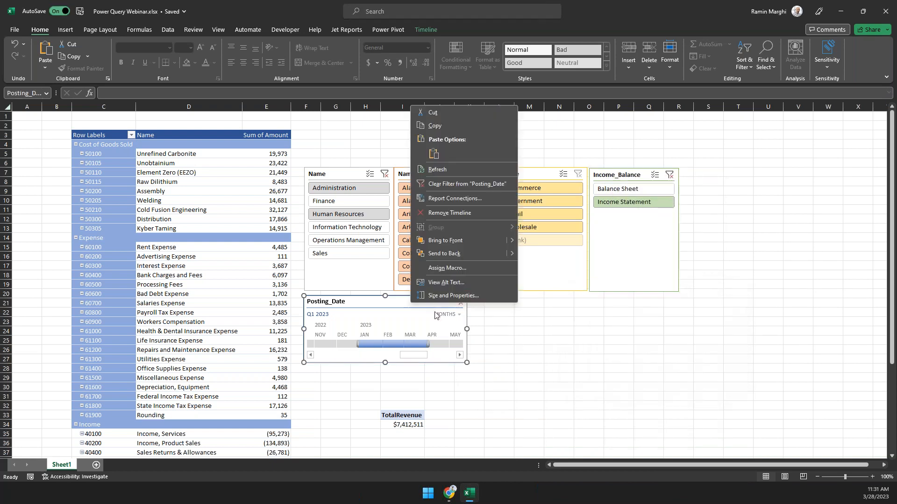
pyautogui.click(463, 201)
pyautogui.click(390, 215)
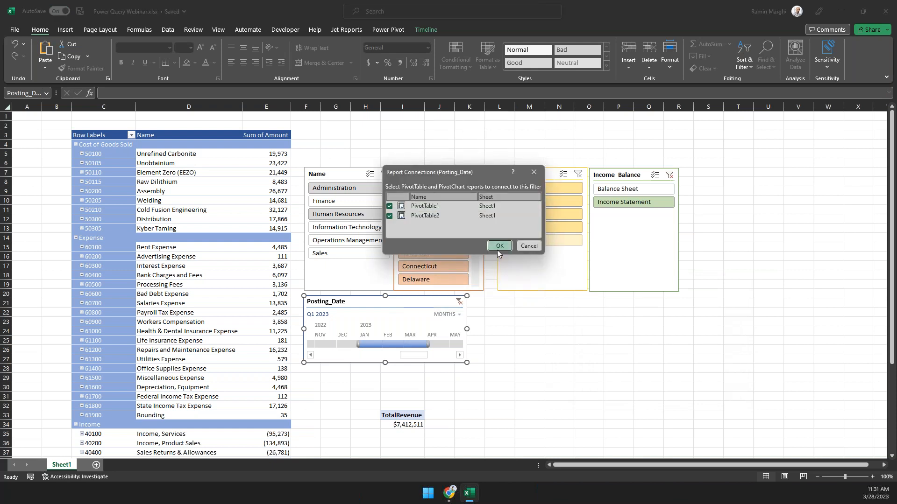
pyautogui.click(497, 251)
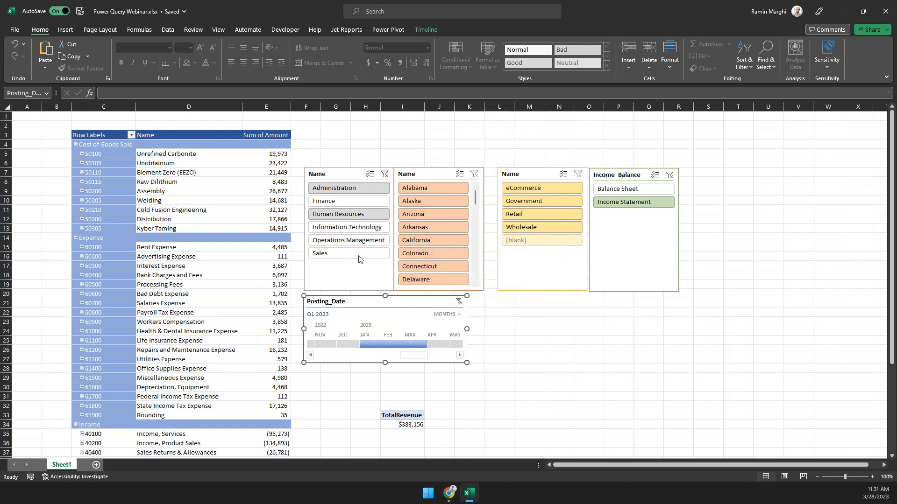
# Step: Filter the department slicer to Operations Management, and switch the filter to Finance
pyautogui.click(363, 240)
pyautogui.click(360, 202)
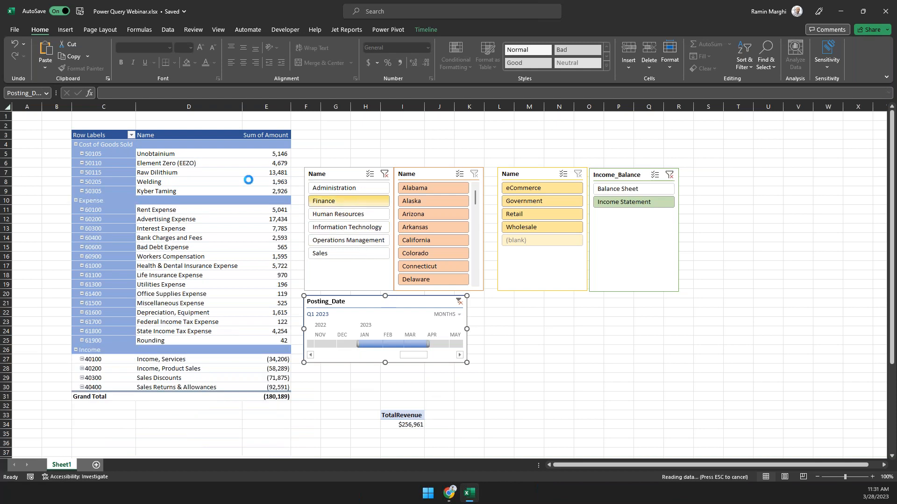
# Step: Filter the department slicer to Administration, Information Technology and Finance in turn, and clear its filter
pyautogui.click(360, 189)
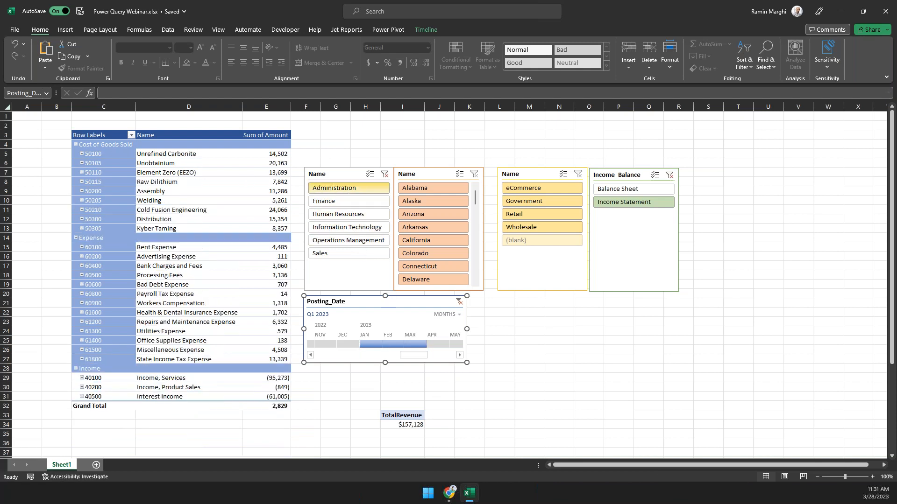
pyautogui.click(350, 227)
pyautogui.click(349, 203)
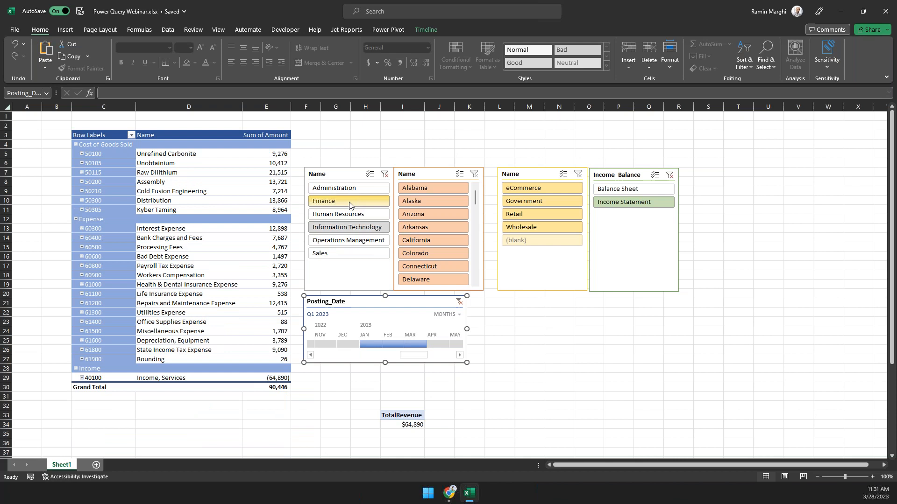
pyautogui.click(384, 174)
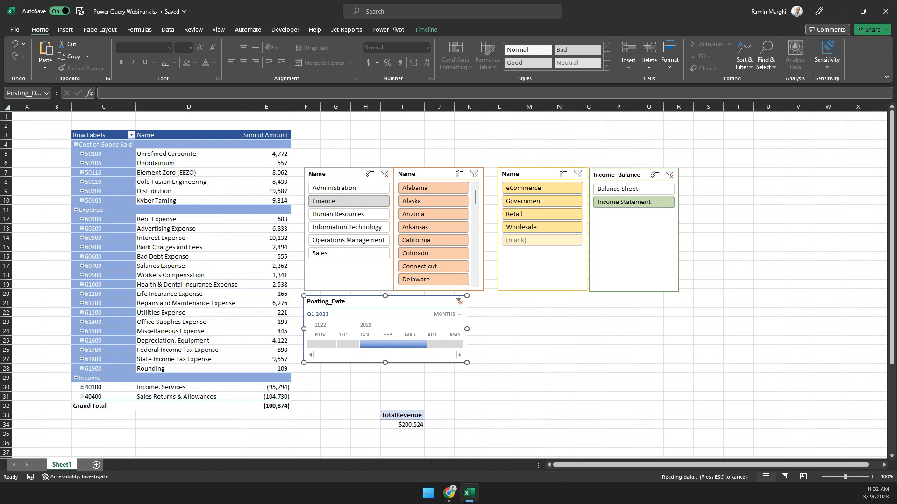
pyautogui.click(670, 175)
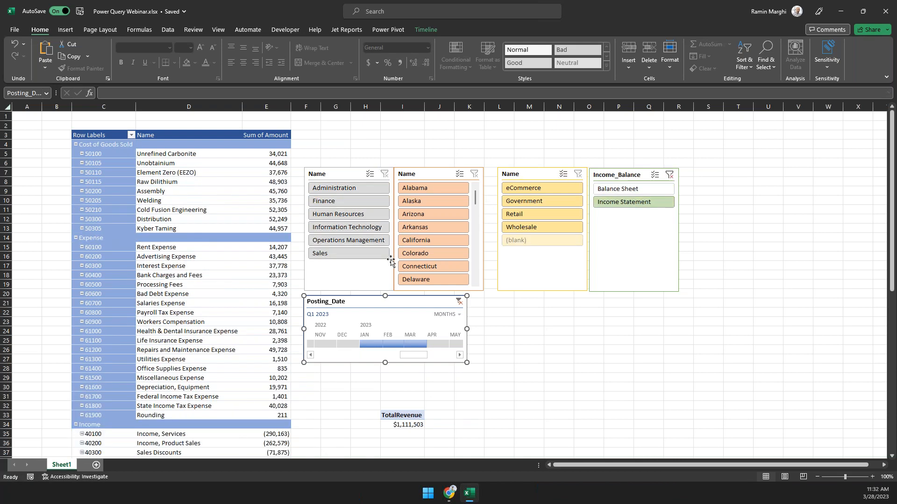
# Step: Add a TotalExpenses measure to ChartOfAccounts, CALCULATE(SUM(GLEntries[Amount]),ChartOfAccounts[Account_Category]="Expense"), and include it in the TotalRevenue PivotTable's values
pyautogui.click(408, 424)
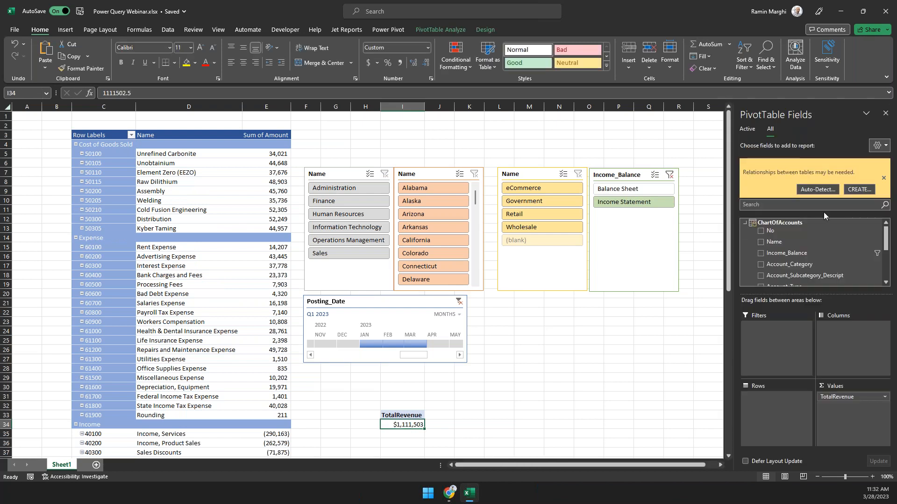
pyautogui.rightClick(770, 224)
pyautogui.click(783, 234)
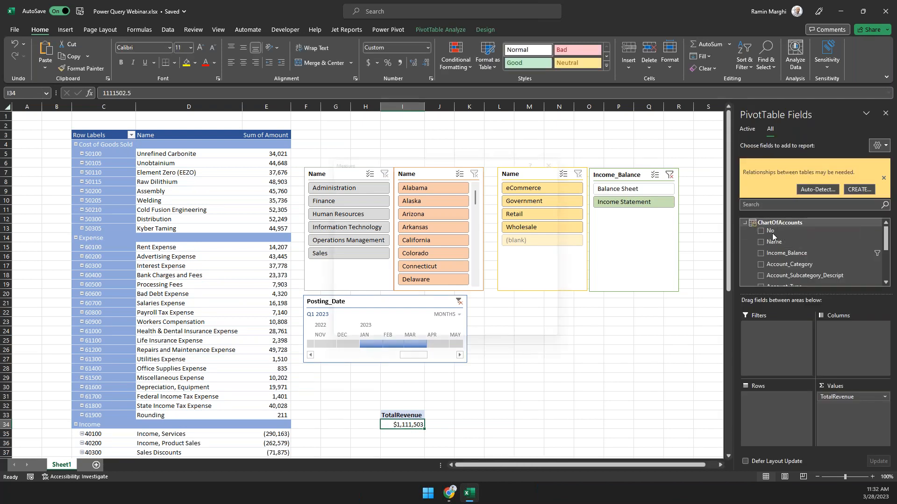
pyautogui.press('Tab')
pyautogui.write('Tot')
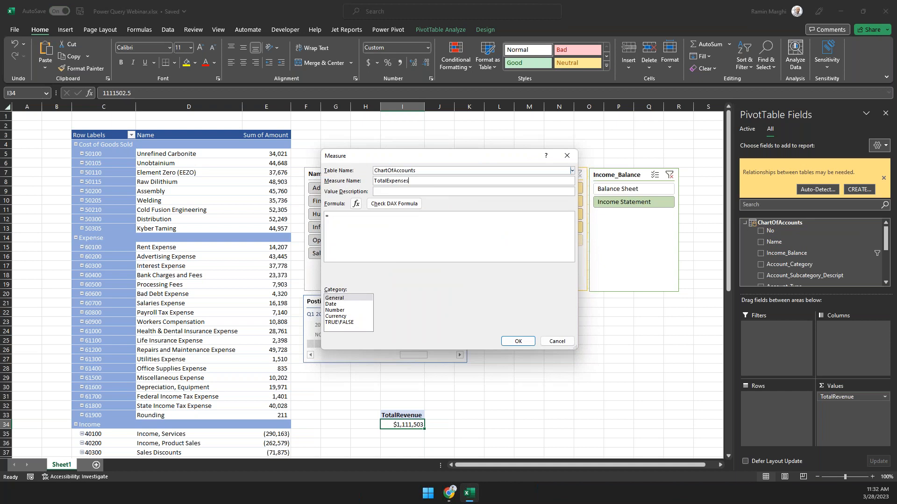
pyautogui.write('CALCULATE(SUM(GLEntries[Amount]),ChartOfAccounts[Account_Category]="Income")')
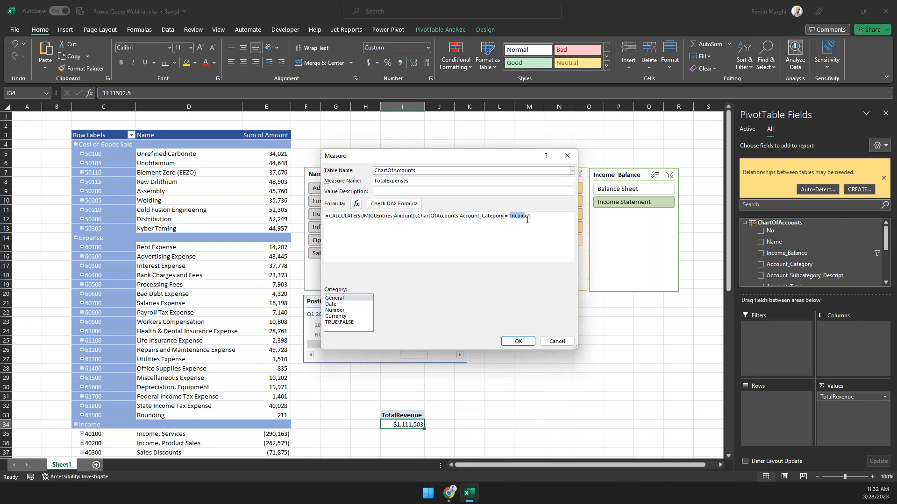
pyautogui.write('Expens')
pyautogui.click(518, 341)
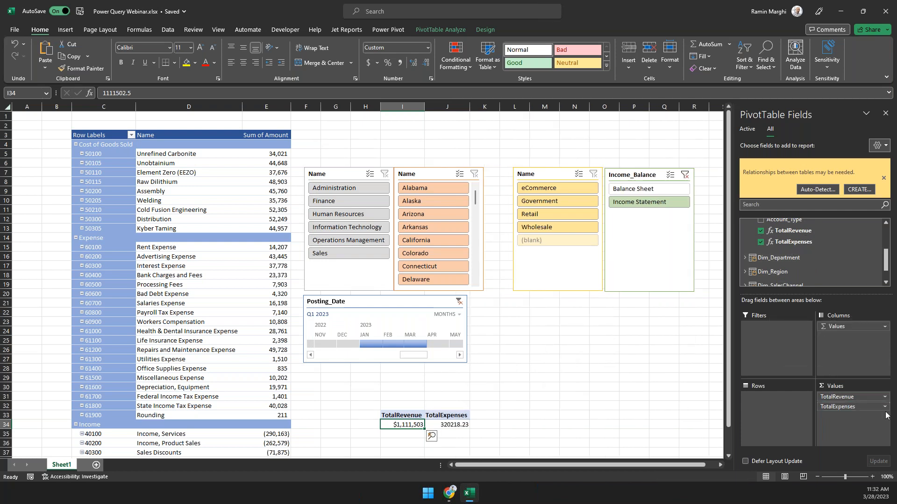
# Step: Change the TotalExpenses measure's format category to Currency
pyautogui.rightClick(787, 242)
pyautogui.click(805, 252)
pyautogui.click(353, 317)
pyautogui.click(517, 342)
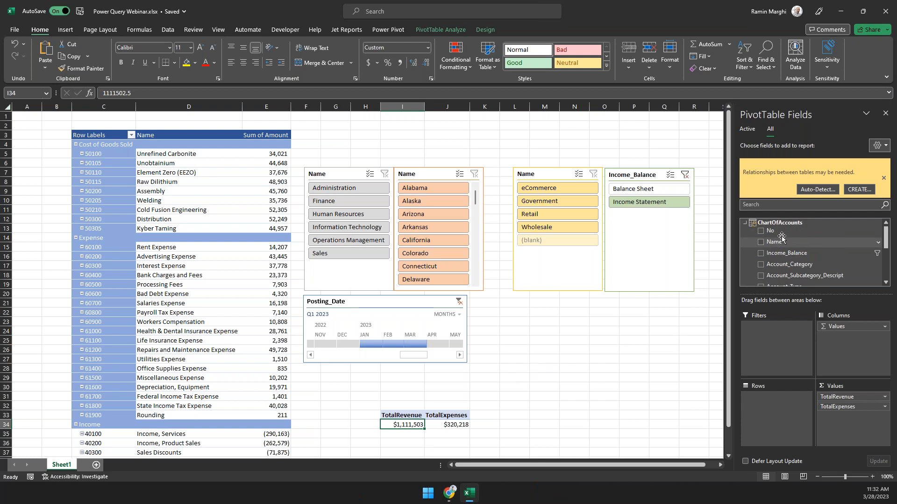
# Step: Define a new ChartOfAccounts measure named TotalCOGS with the formula CALCULATE(SUM(GLEntries[Amount]),ChartOfAccounts[Account_Category]="Cost of Goods Sold")
pyautogui.rightClick(779, 222)
pyautogui.click(803, 232)
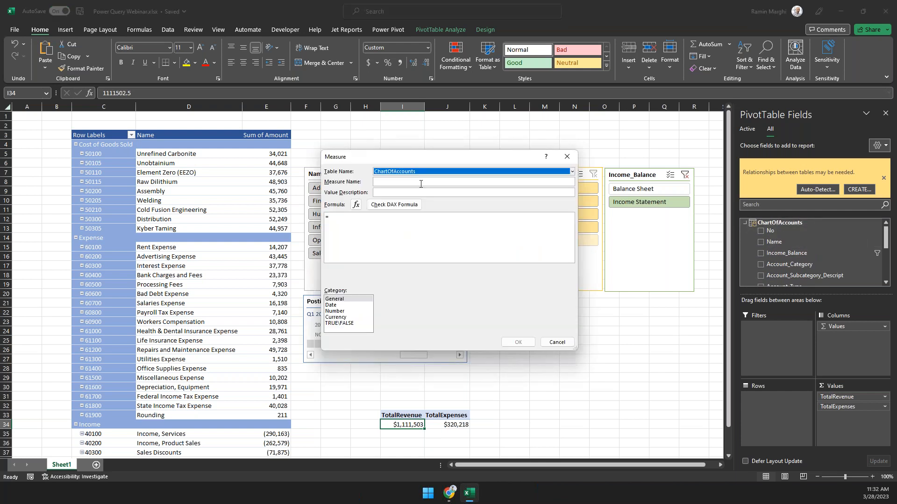
pyautogui.write('TotalCOGS')
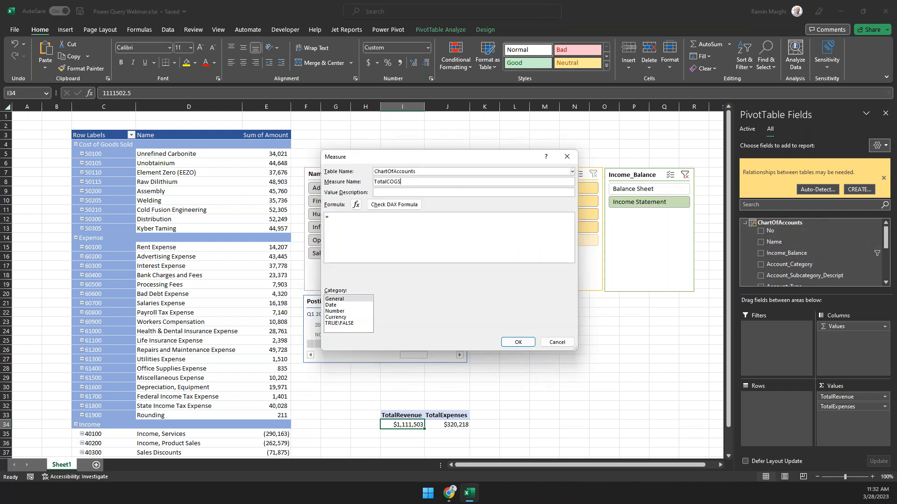
pyautogui.write('CALCULATE(SUM(GLEntries[Amount]),ChartOfAccounts[Account_Category]="Income")')
pyautogui.doubleClick(516, 219)
pyautogui.write('C')
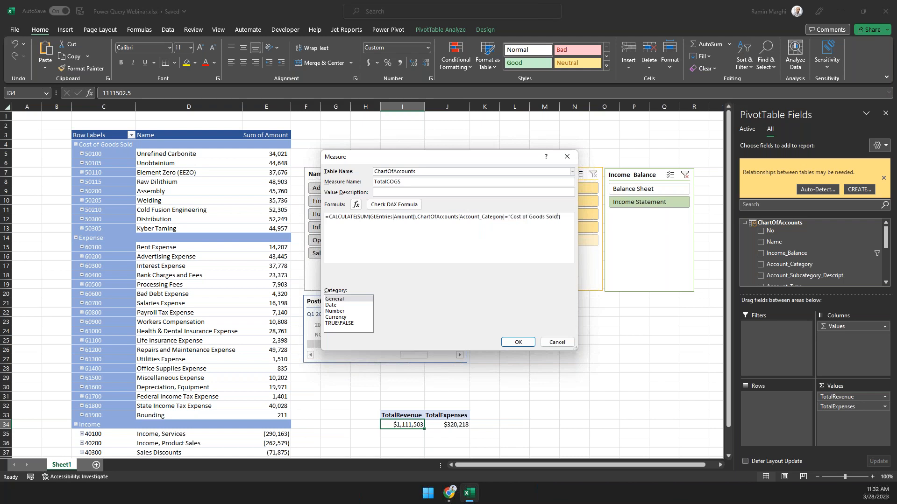
# Step: Format TotalCOGS as $ currency with 0 decimal places and add the measure to the PivotTable values
pyautogui.click(343, 317)
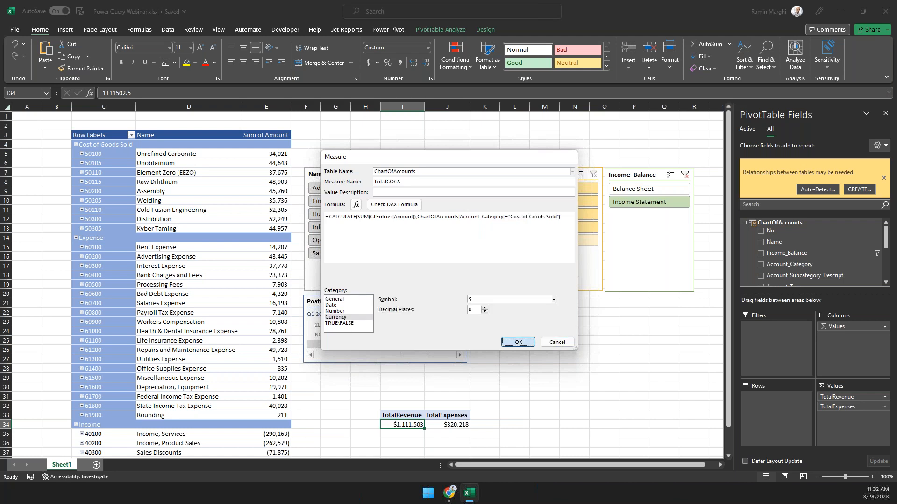
pyautogui.press('Return')
pyautogui.click(789, 241)
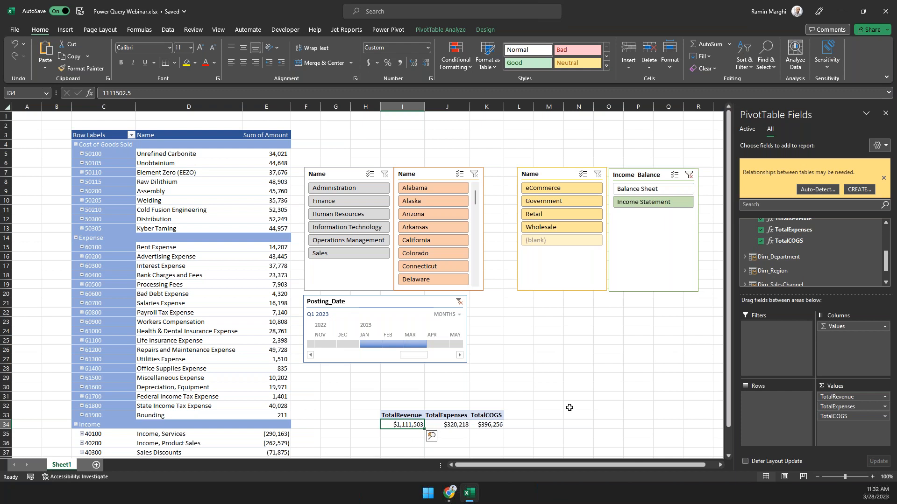
# Step: Start a new ChartOfAccounts measure named GrossProfit, formatted as $ currency with 0 decimal places
pyautogui.scroll(5, 789, 243)
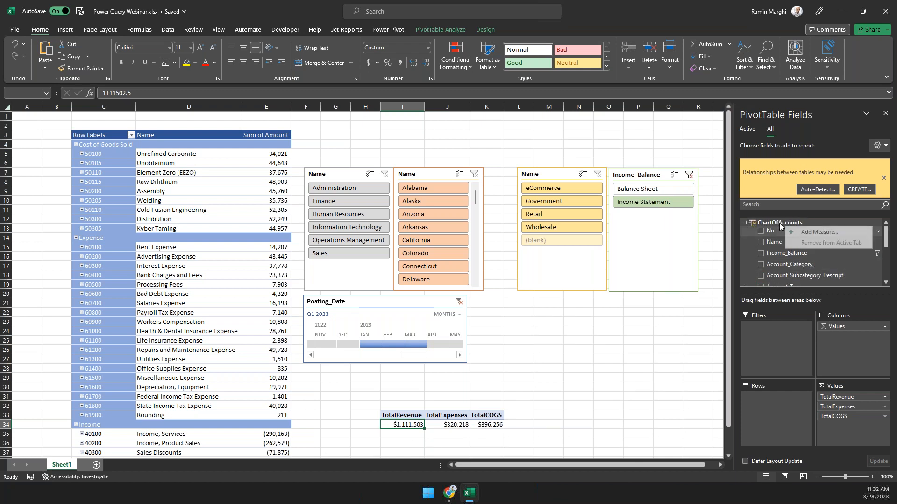
pyautogui.click(452, 183)
pyautogui.write('GrossProfit')
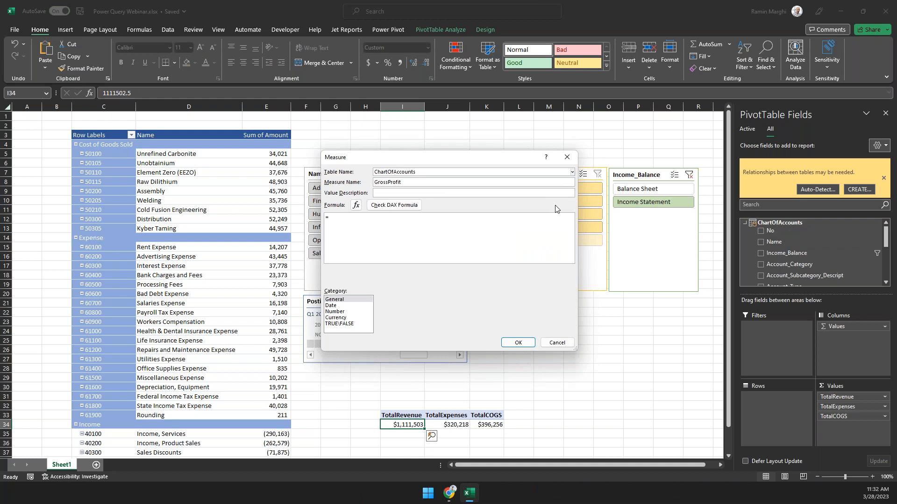
pyautogui.click(356, 318)
pyautogui.click(419, 220)
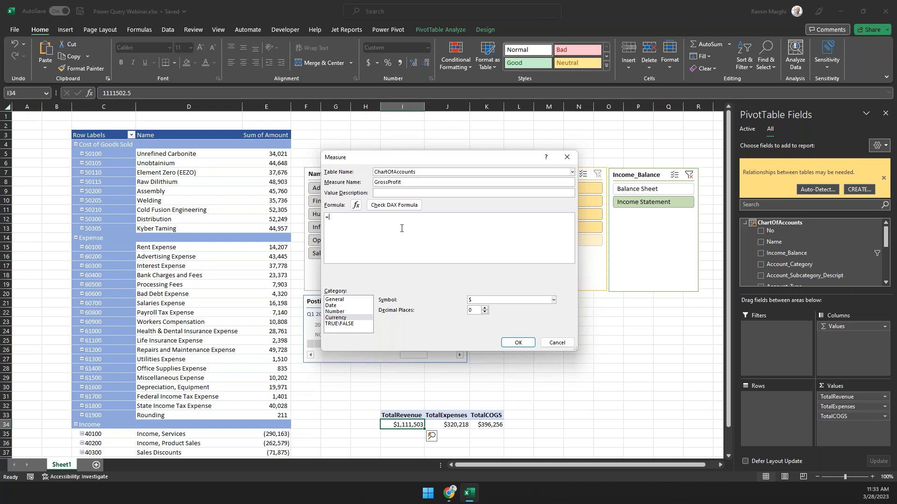
# Step: Enter the GrossProfit formula [TotalRevenue]-[TotalCOGS] and add the measure to the PivotTable values below TotalCOGS
pyautogui.write('[')
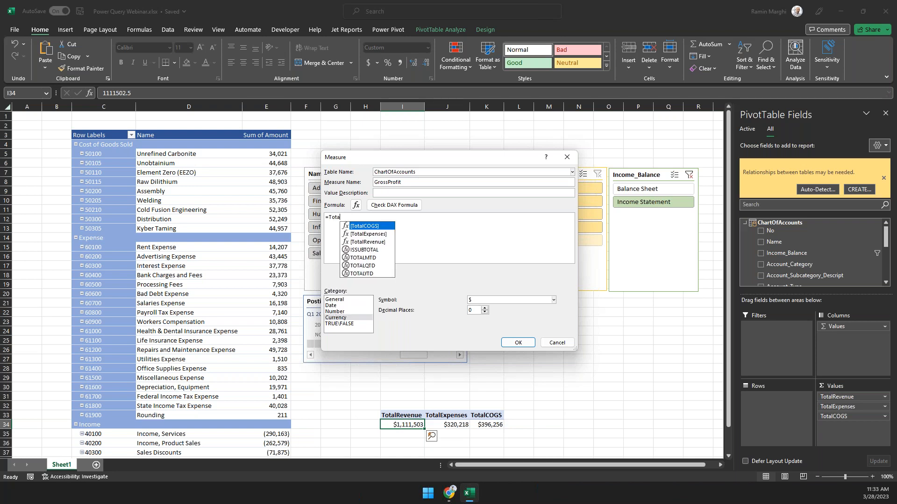
pyautogui.press('Down')
pyautogui.press('Down')
pyautogui.press('Tab')
pyautogui.write('-[')
pyautogui.press('Tab')
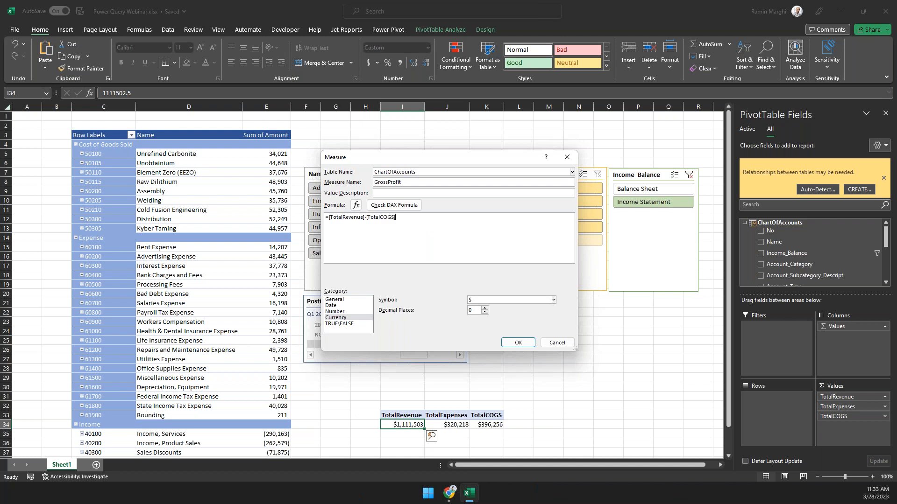
pyautogui.click(518, 343)
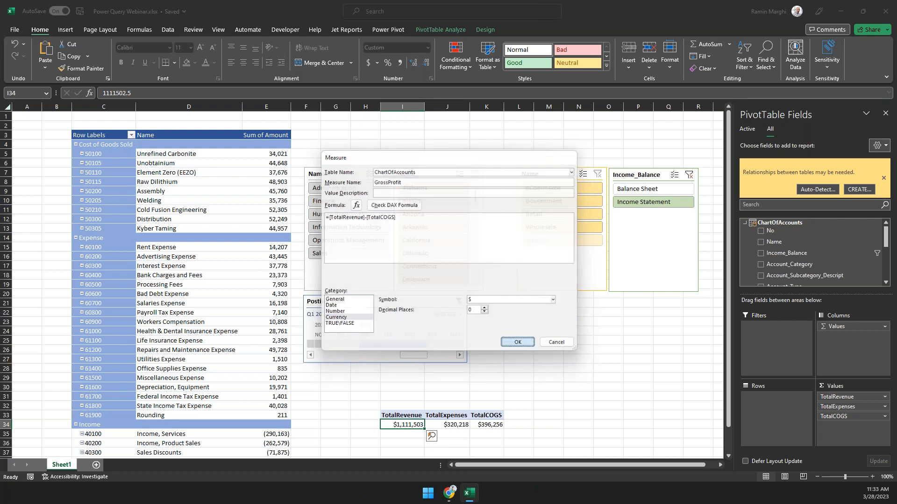
pyautogui.moveTo(802, 265); pyautogui.dragTo(842, 425)
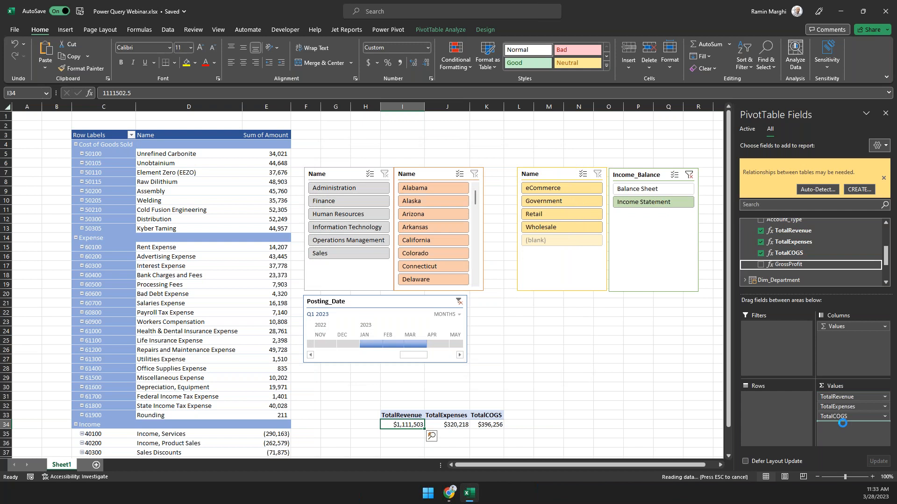
# Step: Start another new measure in the ChartOfAccounts table and name it GrossProfitPct
pyautogui.rightClick(802, 256)
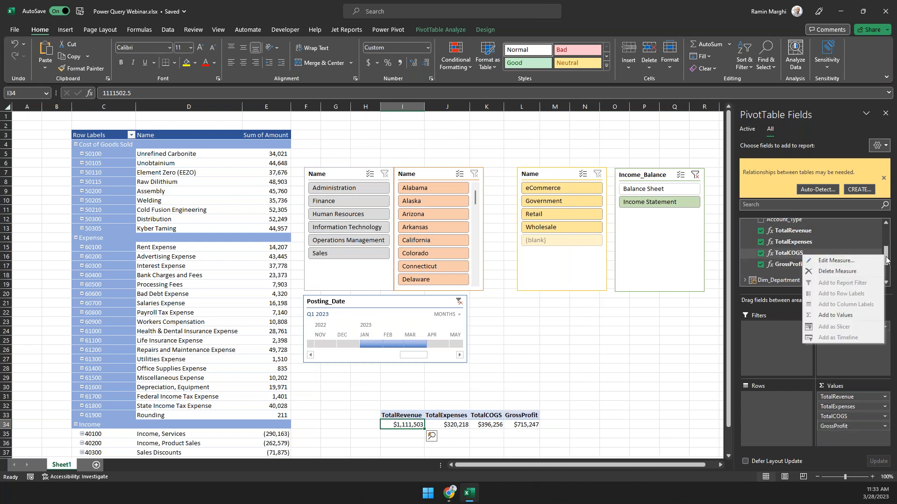
pyautogui.click(886, 235)
pyautogui.moveTo(886, 233); pyautogui.dragTo(886, 224)
pyautogui.rightClick(802, 223)
pyautogui.click(808, 228)
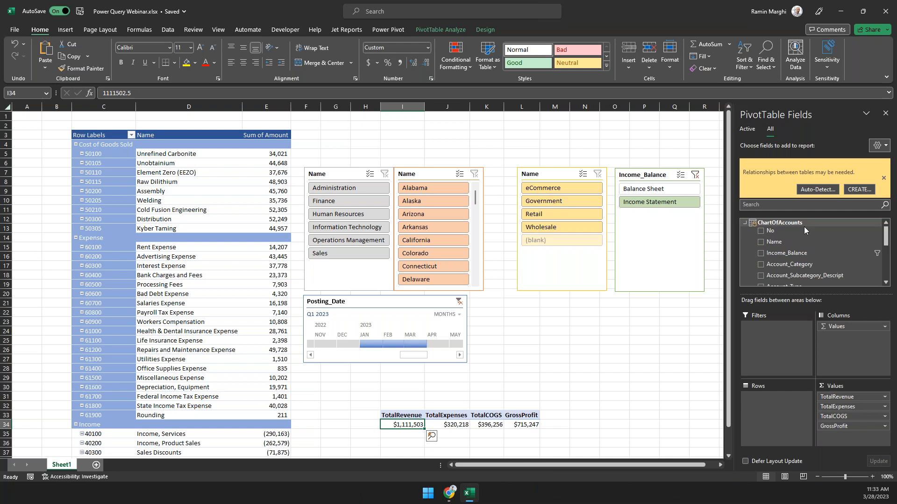
pyautogui.click(421, 183)
pyautogui.write('GrossProfitPct')
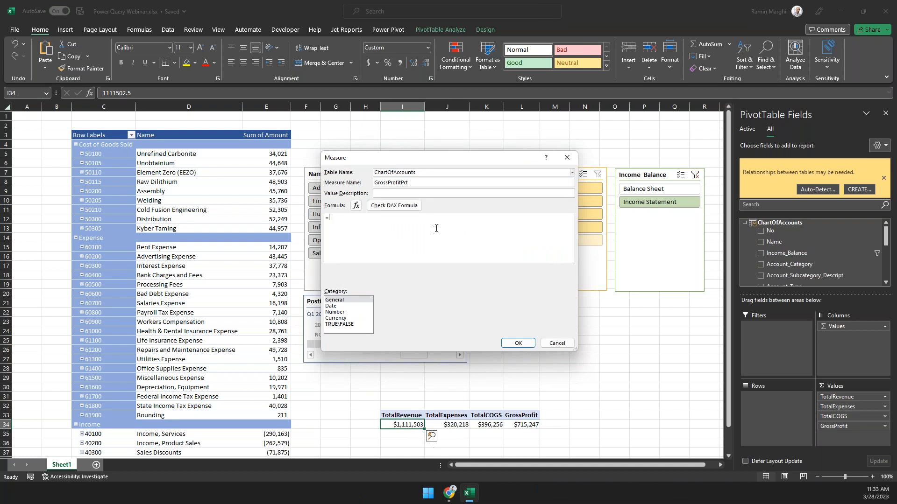
# Step: Enter the GrossProfitPct formula as IFERROR([GrossProfit]/[TotalRevenue],0)
pyautogui.write('if')
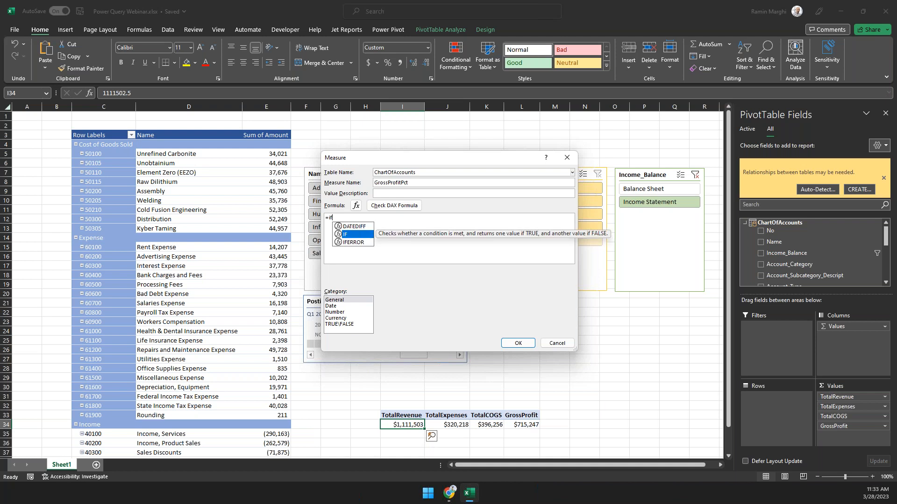
pyautogui.press('Down')
pyautogui.press('Tab')
pyautogui.click(468, 224)
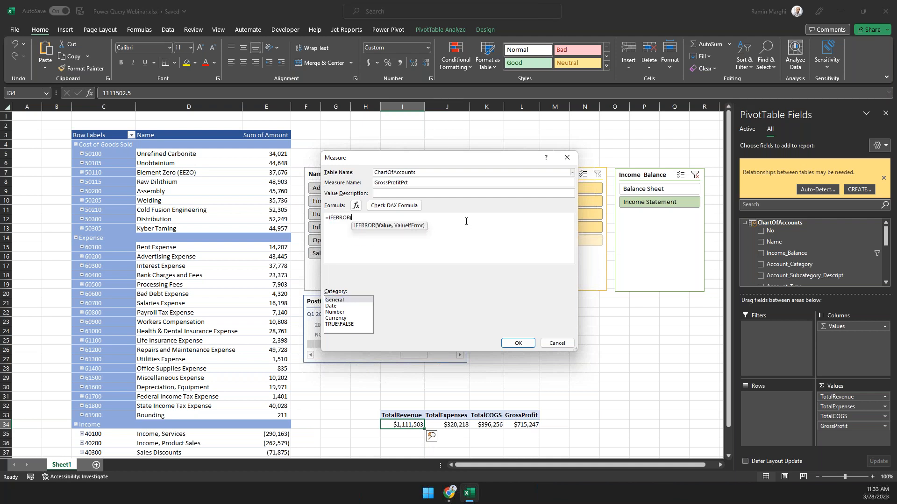
pyautogui.write('[GrossProfit]/To')
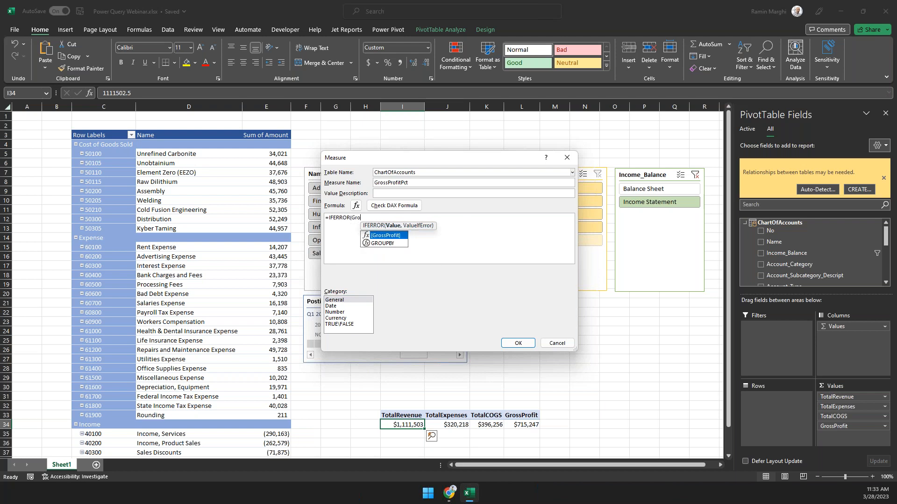
pyautogui.write('tal')
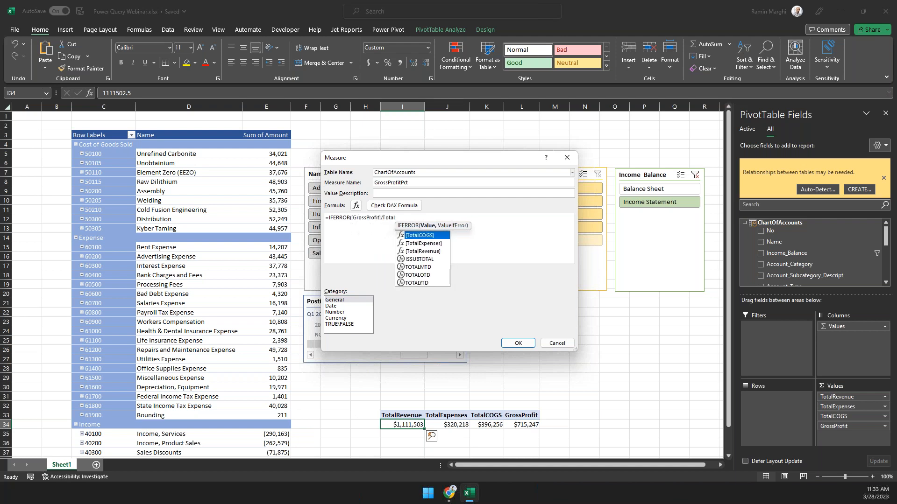
pyautogui.press('Down')
pyautogui.press('Down')
pyautogui.press('Tab')
pyautogui.write(',0)')
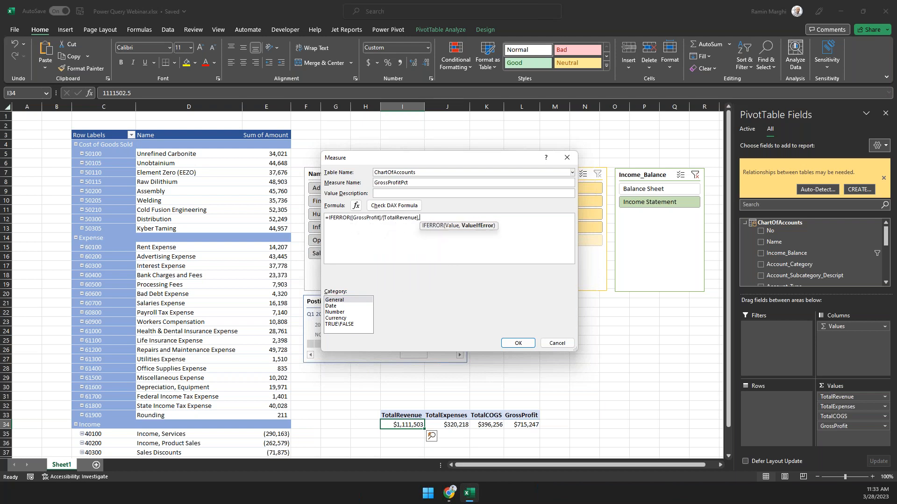
# Step: Format GrossProfitPct as a percentage number with 1 decimal place and add the measure to the PivotTable values
pyautogui.click(348, 312)
pyautogui.click(537, 301)
pyautogui.click(507, 327)
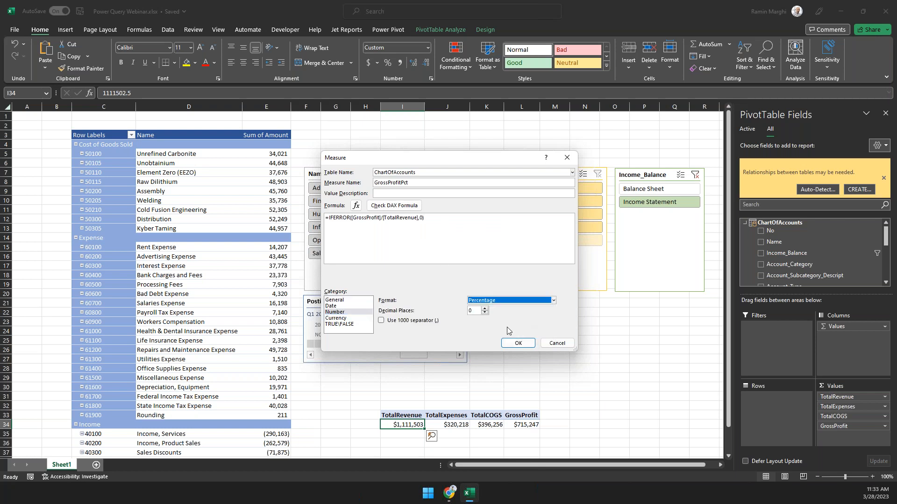
pyautogui.click(486, 309)
pyautogui.click(516, 343)
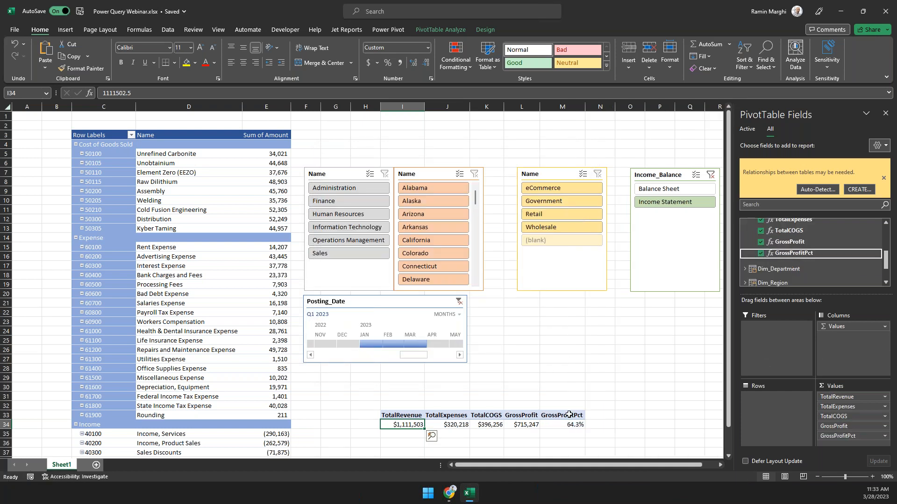
# Step: Create a NetIncome measure in the ChartOfAccounts table as [GrossProfit]-[TotalExpenses] in Currency format and add it to the PivotTable values
pyautogui.scroll(10, 794, 252)
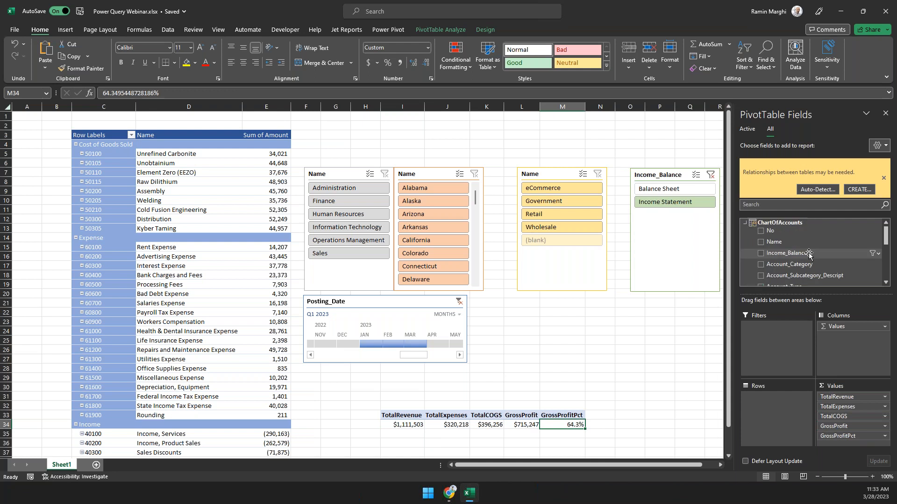
pyautogui.rightClick(781, 226)
pyautogui.click(813, 232)
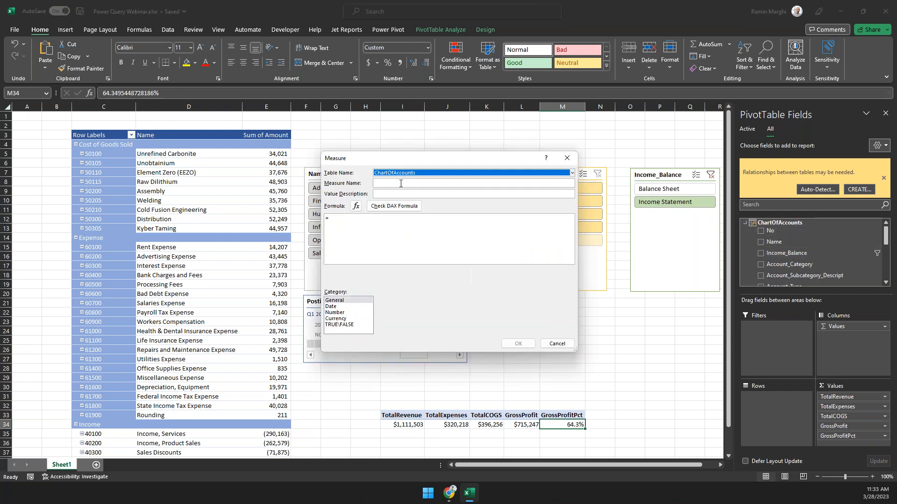
pyautogui.write('NetIncome')
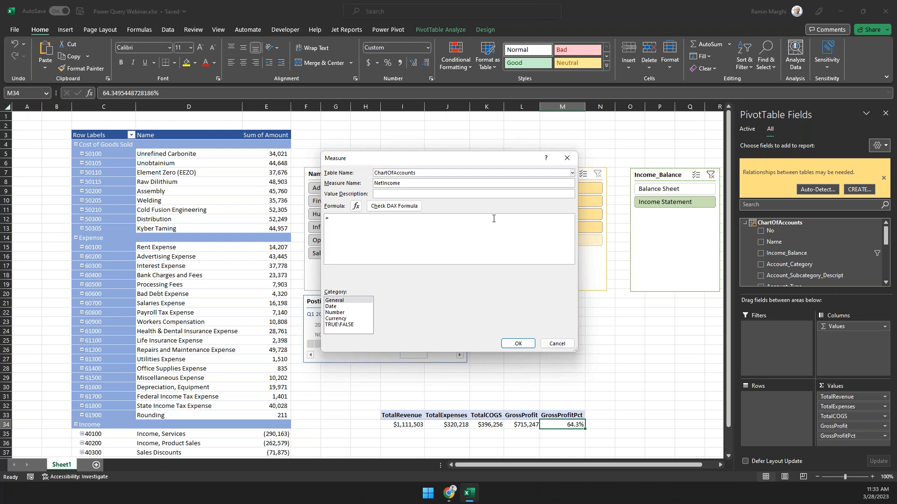
pyautogui.write('[GrossProfit]')
pyautogui.write('-[TotalExpenses]')
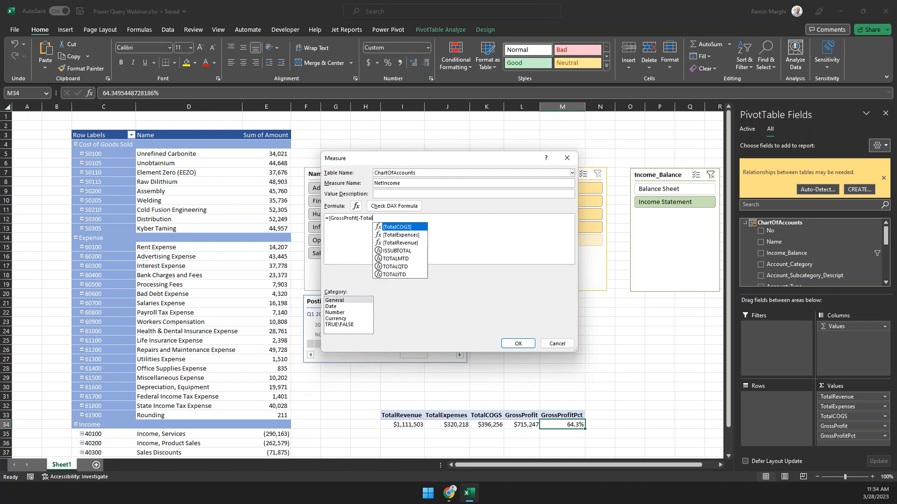
pyautogui.click(353, 318)
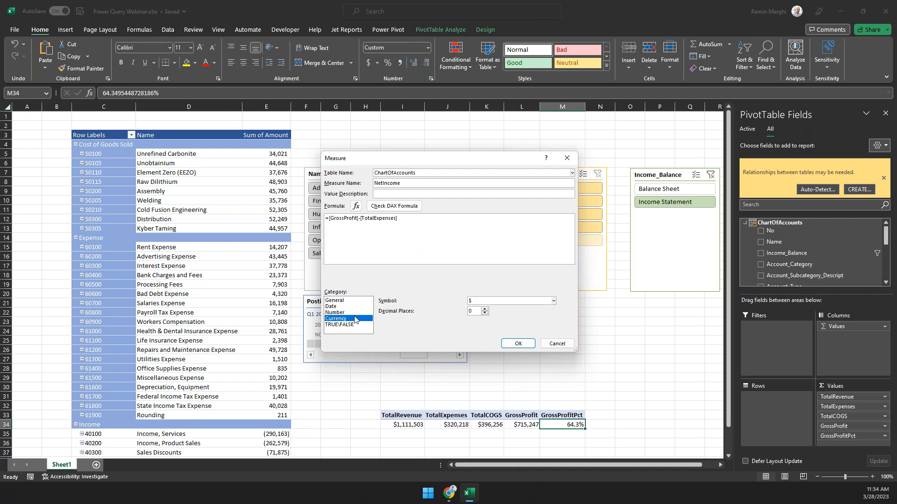
pyautogui.click(518, 344)
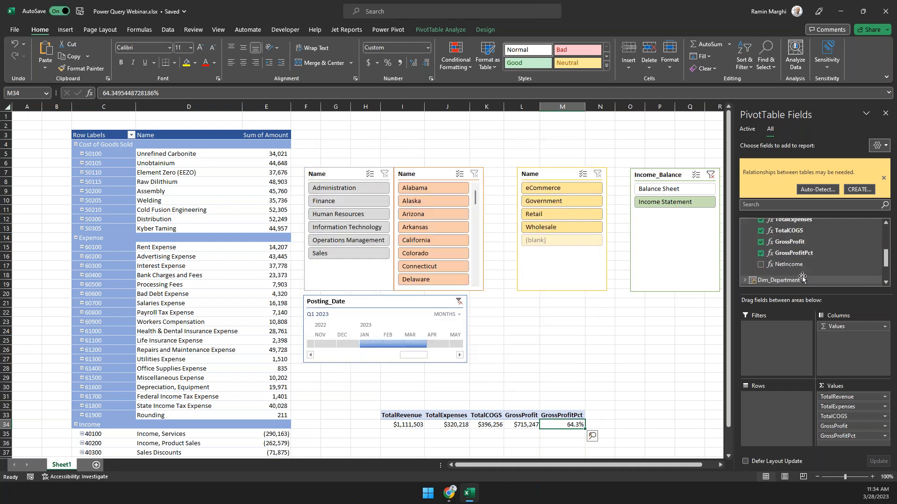
pyautogui.moveTo(857, 446); pyautogui.dragTo(855, 445)
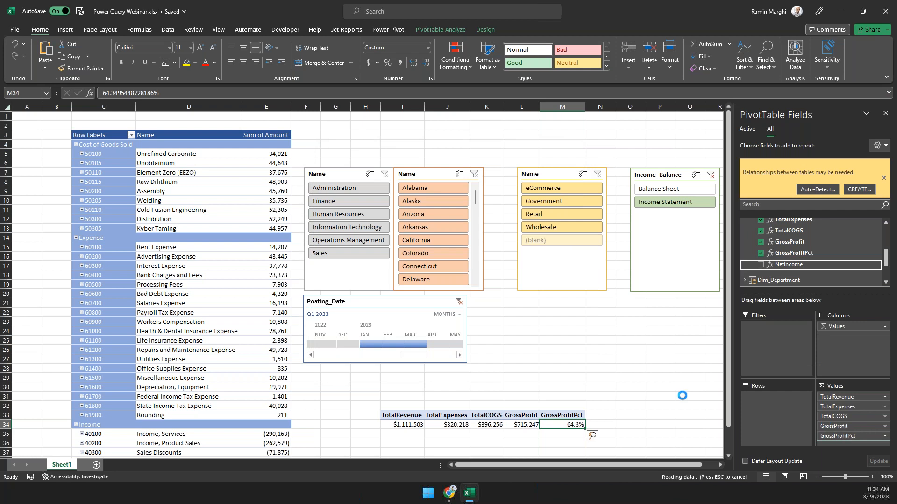
# Step: Filter both PivotTables by different departments, such as Finance, Human Resources and Information Technology, to check how the measures respond
pyautogui.click(351, 201)
pyautogui.click(352, 216)
pyautogui.click(353, 229)
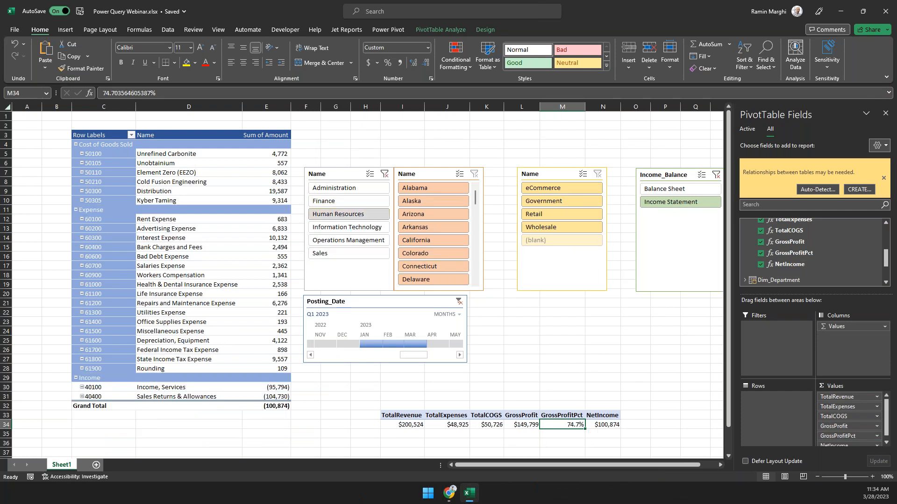
pyautogui.click(357, 206)
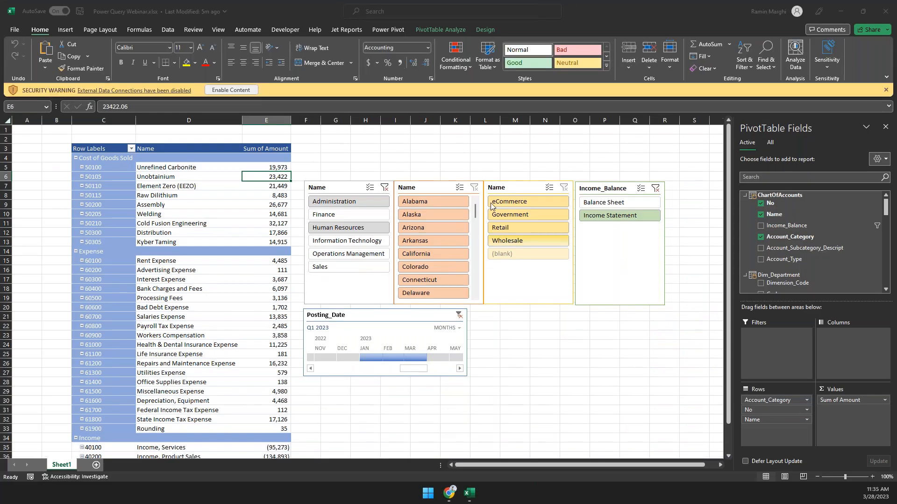
# Step: Enable the external data connections in the reopened workbook and make the file a trusted document
pyautogui.click(230, 90)
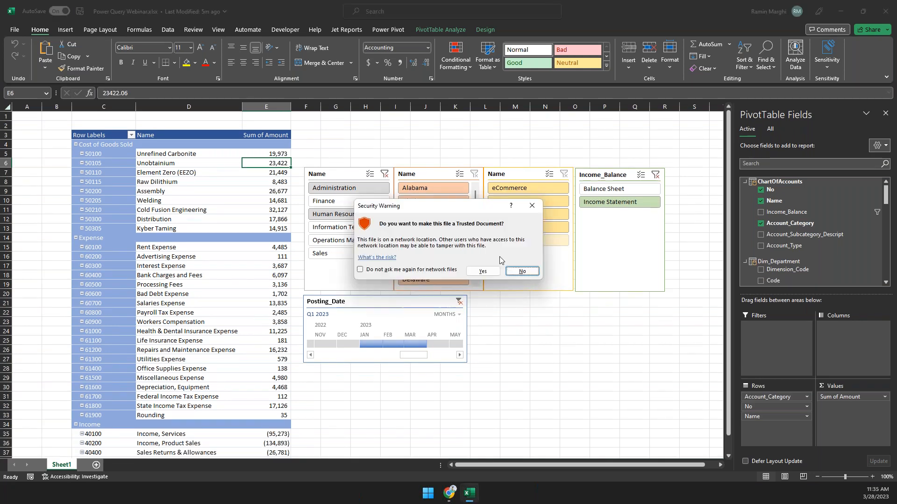
pyautogui.click(482, 271)
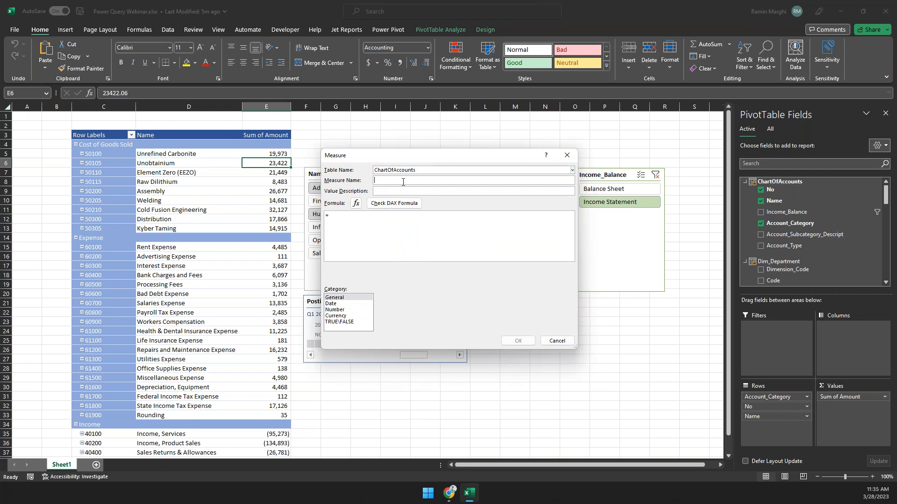
# Step: Name the new ChartOfAccounts measure TotalRevenue and enter its formula as -1*CALCULATE(SUM(GLEntries[Amount]),ChartOfAccounts[Account_Category]="Income")
pyautogui.write('To')
pyautogui.write('CALCULATE(')
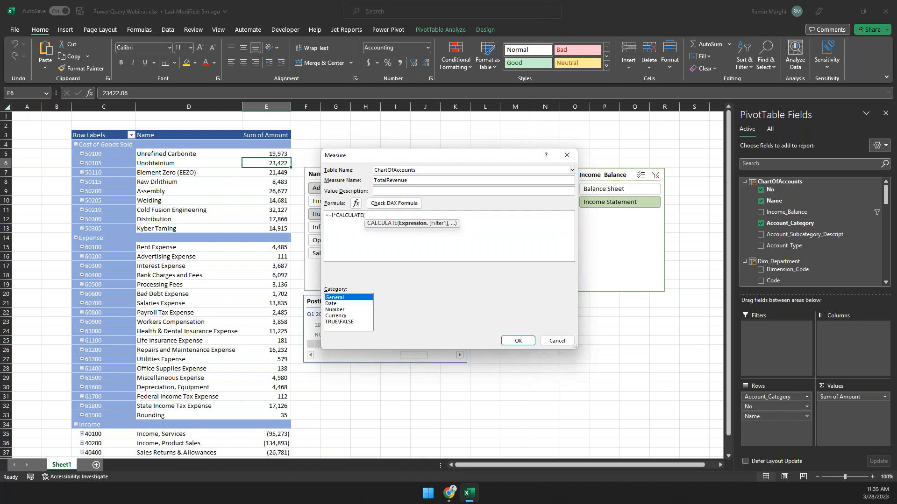
pyautogui.write('SUM(AM')
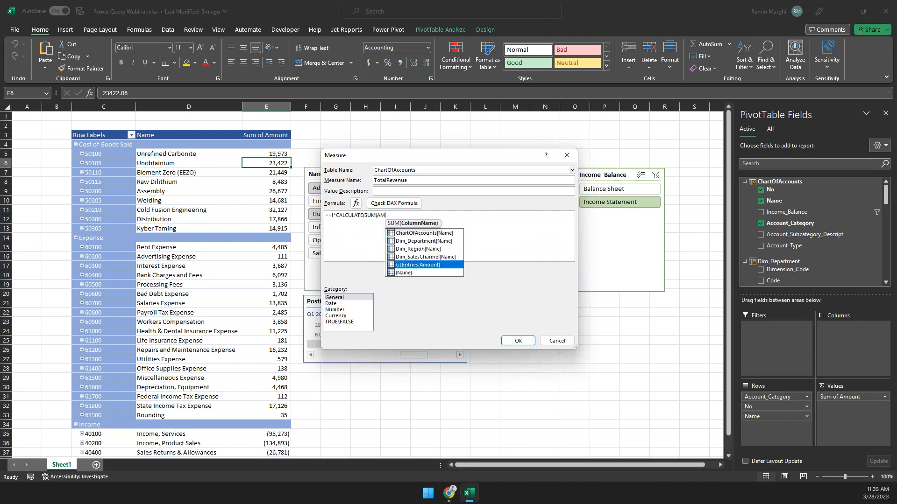
pyautogui.press('Tab')
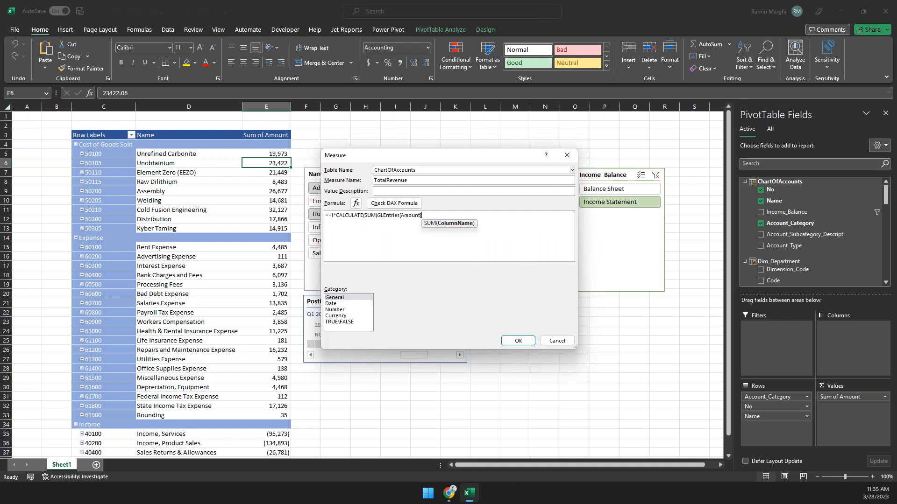
pyautogui.write('),Cat')
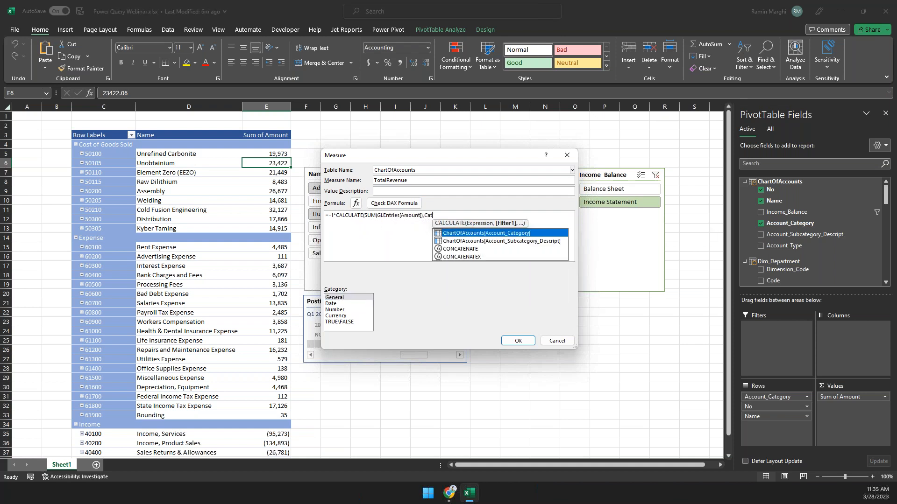
pyautogui.press('Tab')
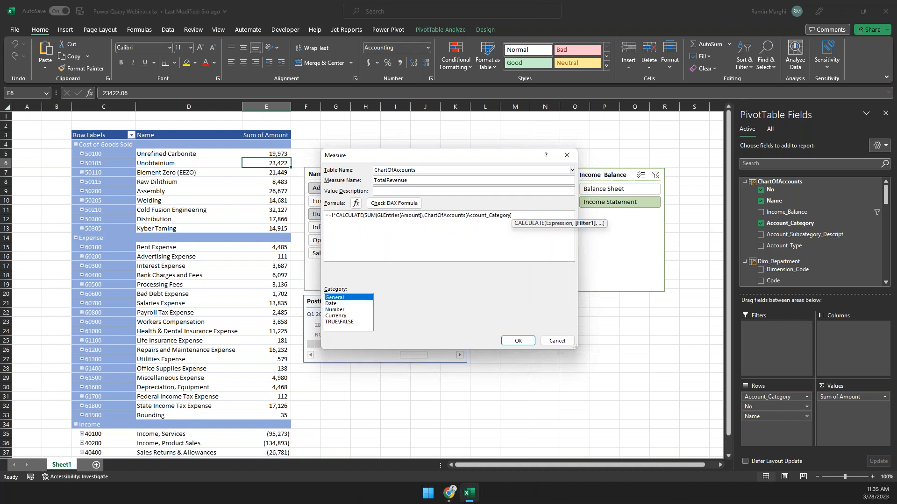
pyautogui.click(557, 213)
pyautogui.write('="Income")')
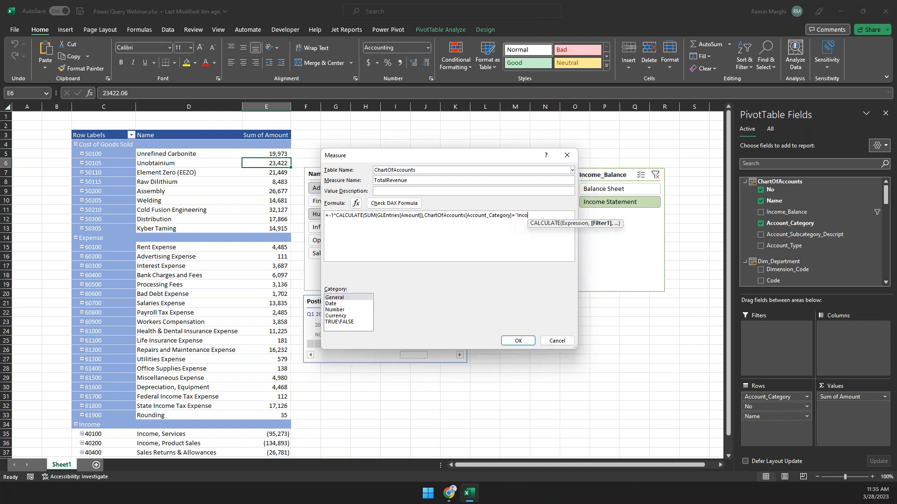
# Step: Copy the whole TotalRevenue formula for reuse, and save the measure in Currency format
pyautogui.hotkey('ctrl', 'a')
pyautogui.hotkey('ctrl', 'c')
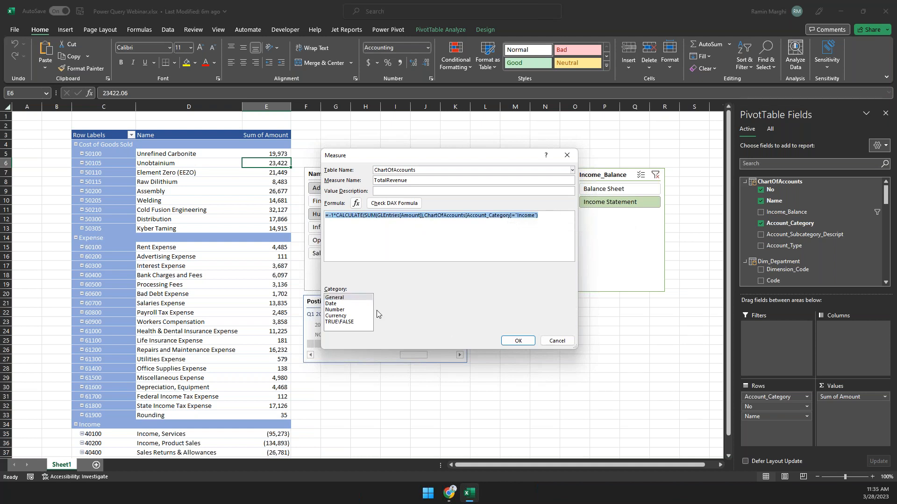
pyautogui.click(357, 317)
pyautogui.click(518, 340)
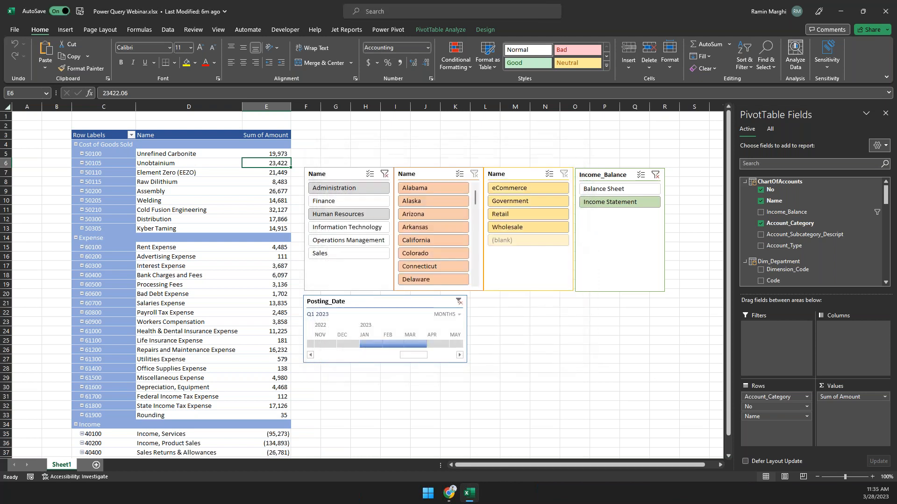
# Step: Start a new ChartOfAccounts measure named TotalExpense and paste the copied revenue formula into it
pyautogui.rightClick(776, 182)
pyautogui.click(794, 189)
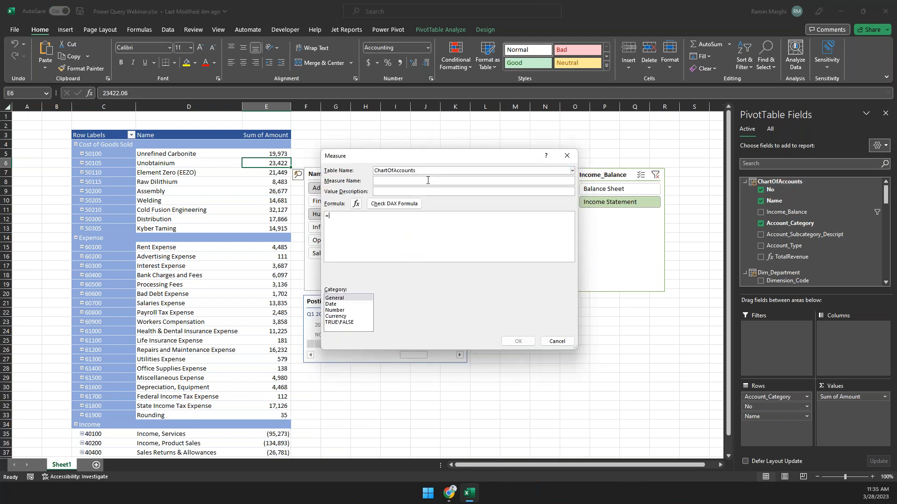
pyautogui.write('TotalExpense')
pyautogui.hotkey('ctrl', 'v')
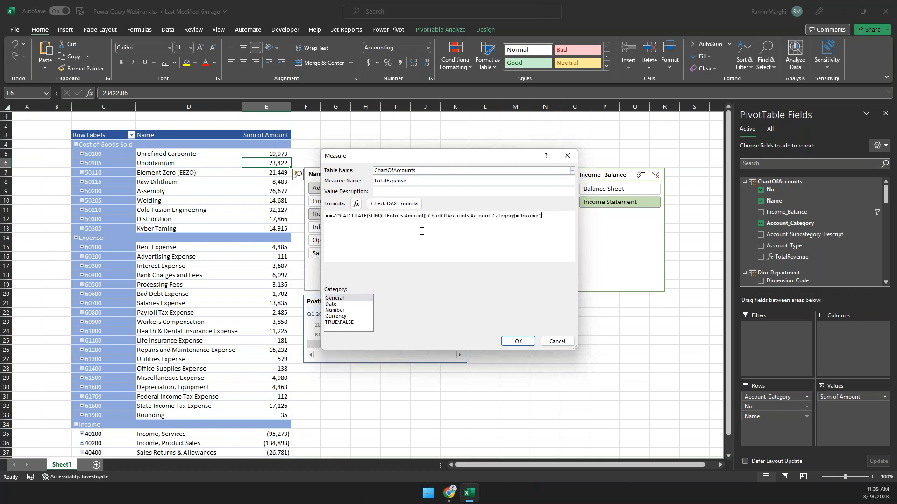
# Step: Change the TotalExpense formula to CALCULATE(SUM(GLEntries[Amount]),ChartOfAccounts[Account_Category]="Expense") without the -1 multiplier, and save it in Currency format
pyautogui.doubleClick(530, 215)
pyautogui.write('Ex')
pyautogui.press('Right')
pyautogui.press('Delete')
pyautogui.press('Delete')
pyautogui.press('Delete')
pyautogui.press('Delete')
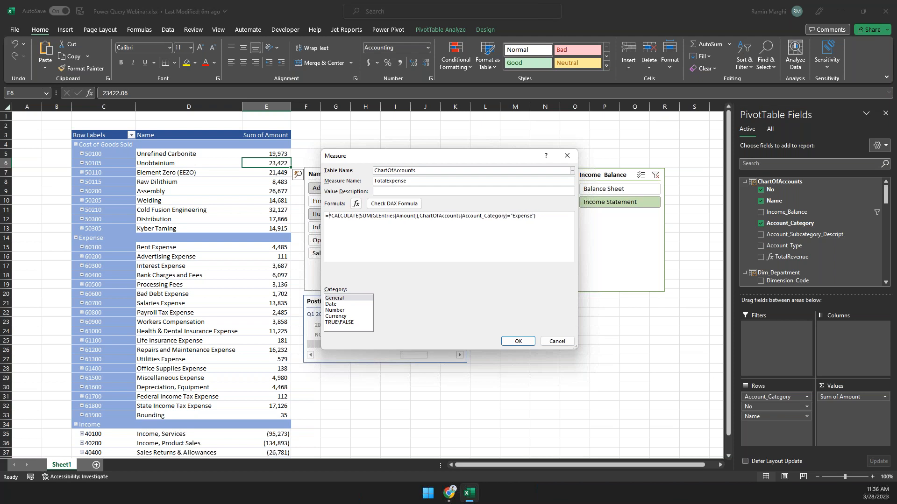
pyautogui.click(348, 317)
pyautogui.click(524, 345)
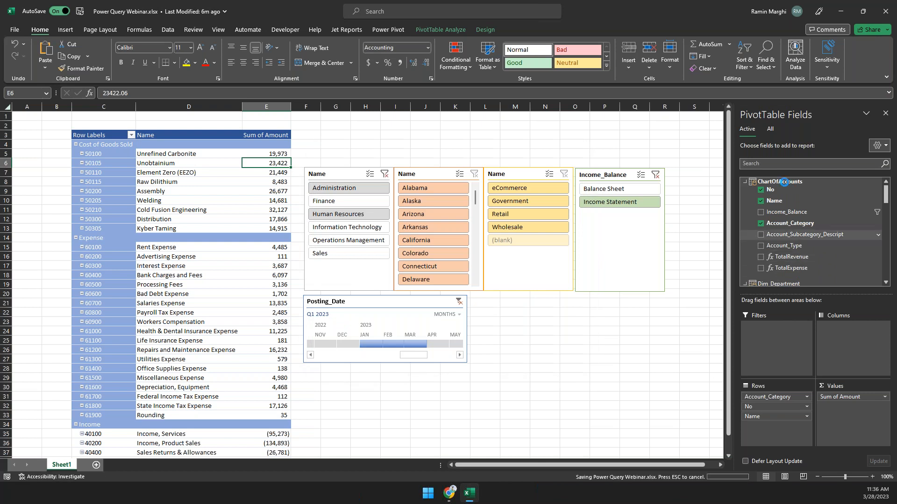
# Step: Start a new ChartOfAccounts measure named TotalCOGS and paste the copied revenue formula into it
pyautogui.rightClick(784, 182)
pyautogui.click(800, 186)
pyautogui.click(433, 182)
pyautogui.write('TotalCOGS')
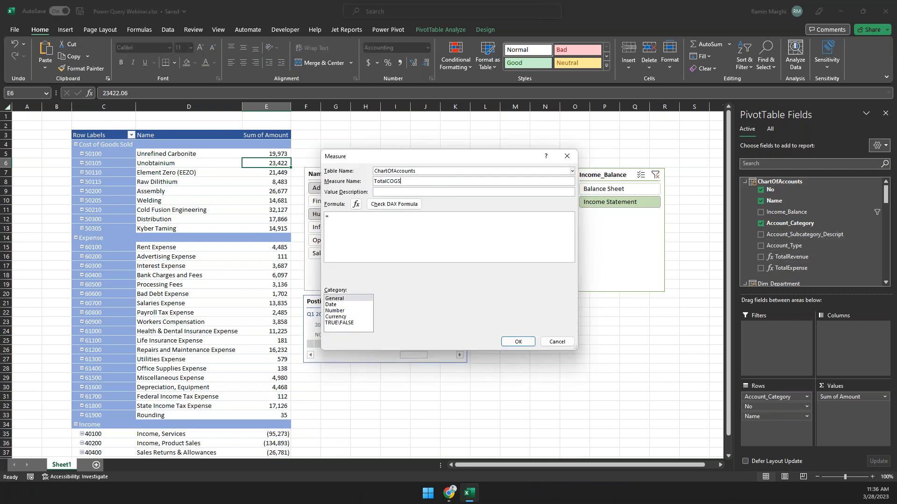
pyautogui.hotkey('ctrl', 'v')
# Step: Remove the -1 multiplier from the TotalCOGS formula, set its category to "Cost of Goods Sold", and save it in Currency format
pyautogui.moveTo(340, 217); pyautogui.dragTo(330, 217)
pyautogui.press('BackSpace')
pyautogui.doubleClick(521, 218)
pyautogui.write('Cos')
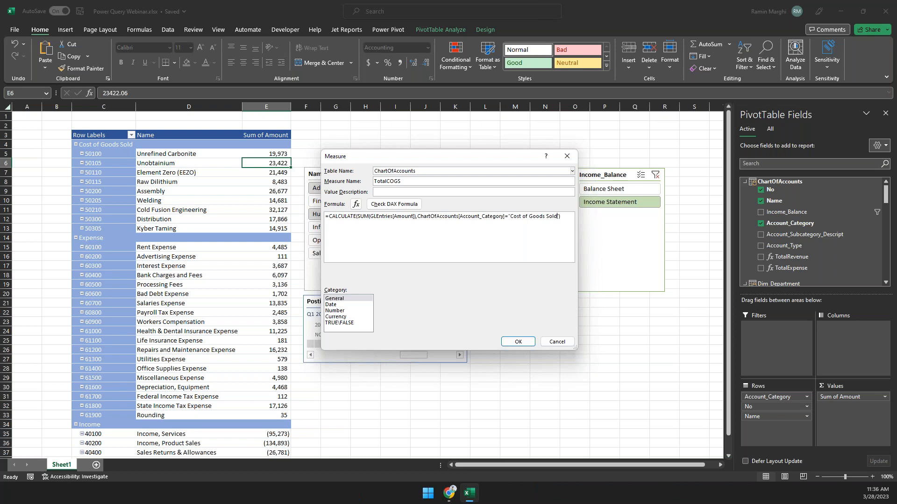
pyautogui.click(336, 316)
pyautogui.click(518, 341)
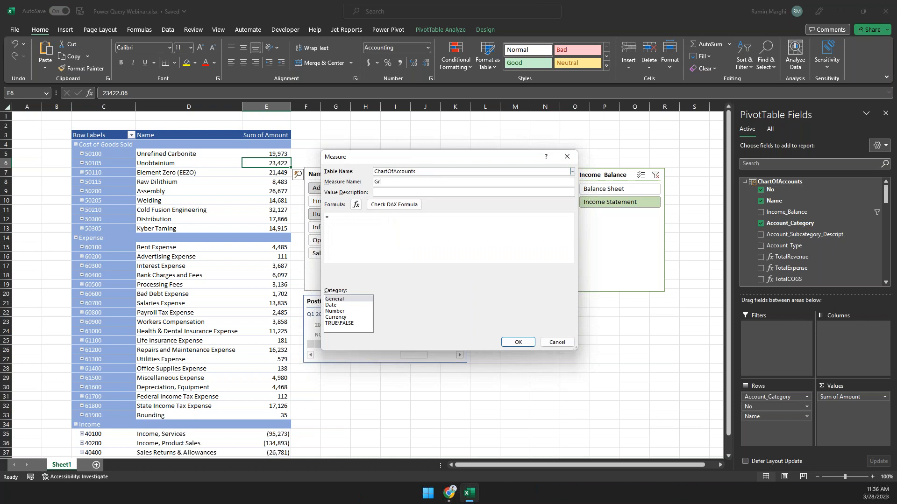
# Step: Create the GrossProfit measure with the formula [TotalRevenue]-[TotalCOGS] in Currency format
pyautogui.write('ossProfit')
pyautogui.write('[TotalRevenue]')
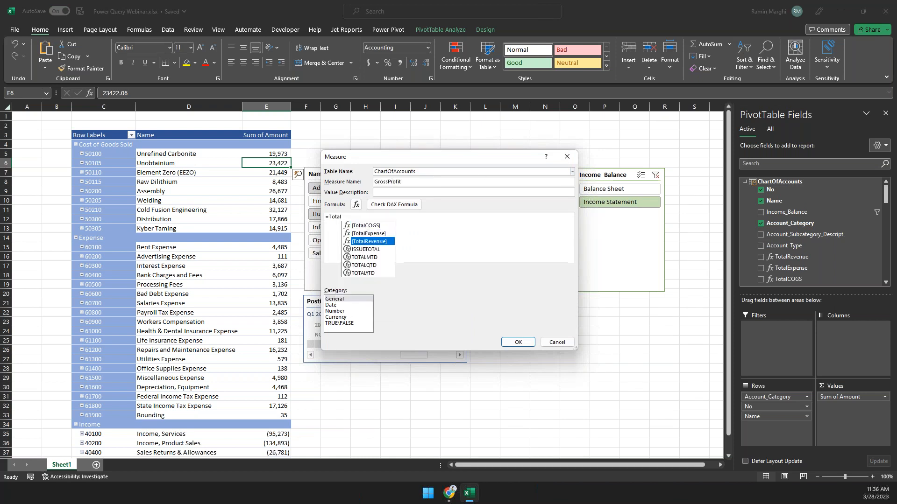
pyautogui.write('-[TotalCOGS]')
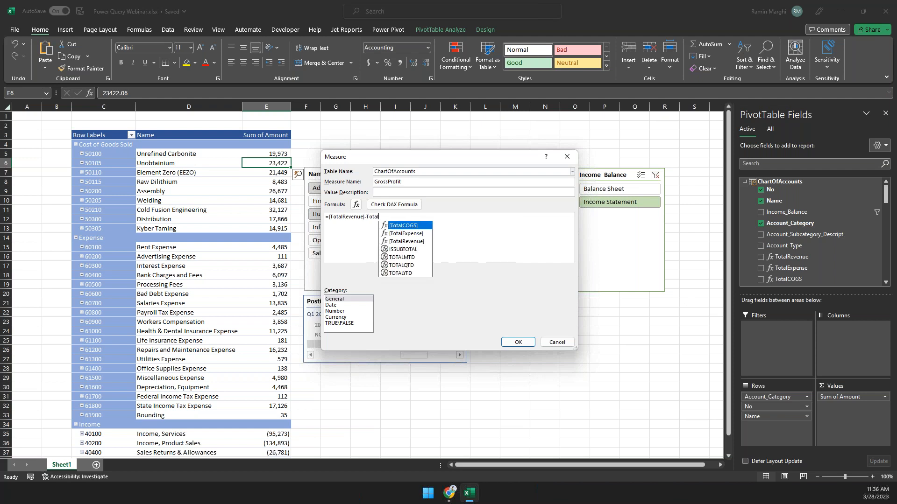
pyautogui.click(337, 317)
pyautogui.click(517, 342)
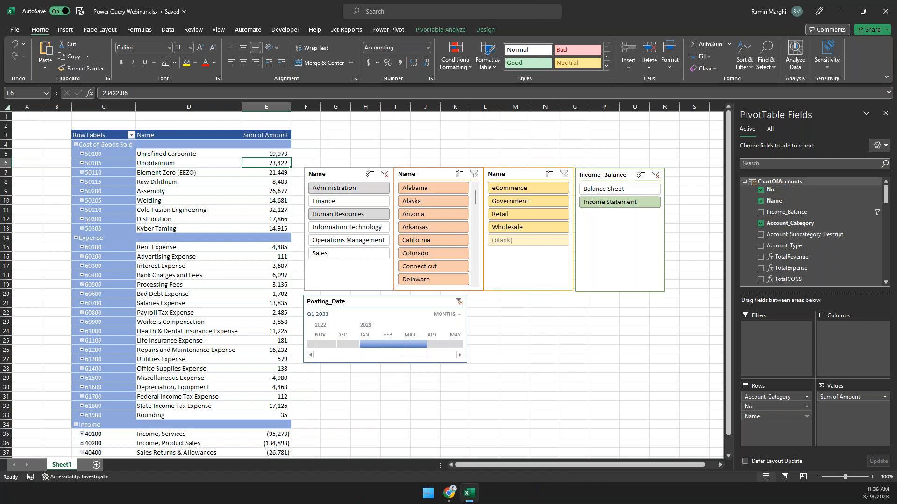
# Step: Name the next new ChartOfAccounts measure NetIncome and set its format category to Currency
pyautogui.click(416, 182)
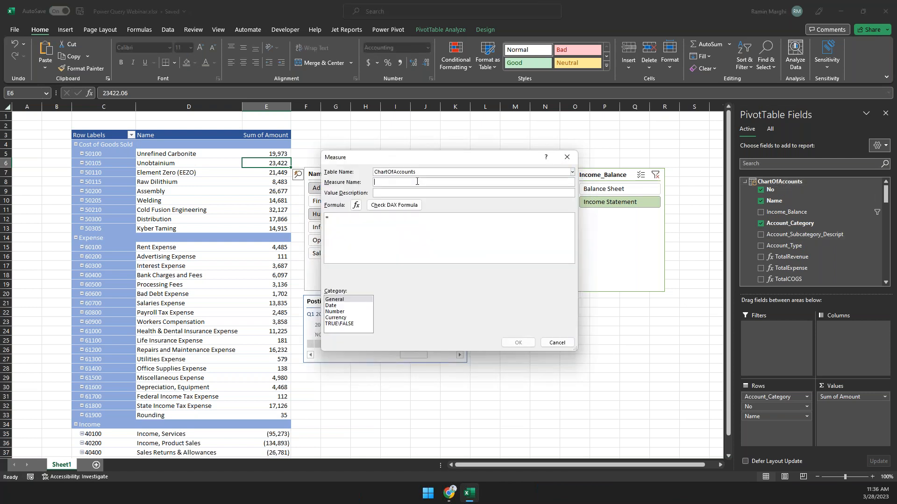
pyautogui.write('NetIncome')
pyautogui.click(354, 318)
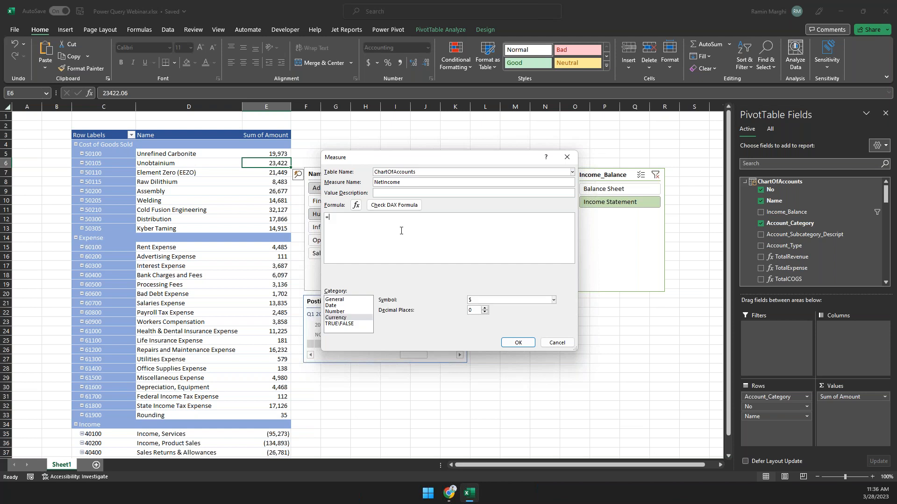
# Step: Enter the NetIncome formula as [GrossProfit]-[TotalExpense] and save the measure
pyautogui.write('[GrossProfit]')
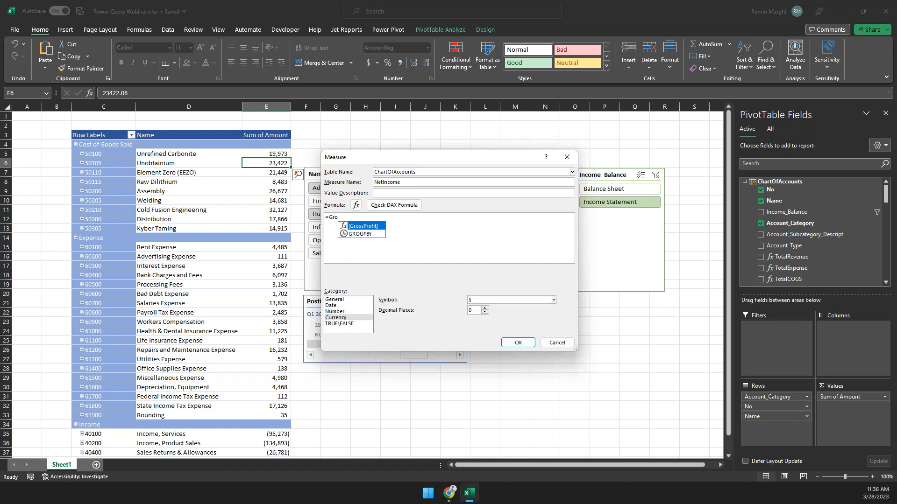
pyautogui.write('=T')
pyautogui.press('BackSpace')
pyautogui.press('BackSpace')
pyautogui.write('-TotalExpense]')
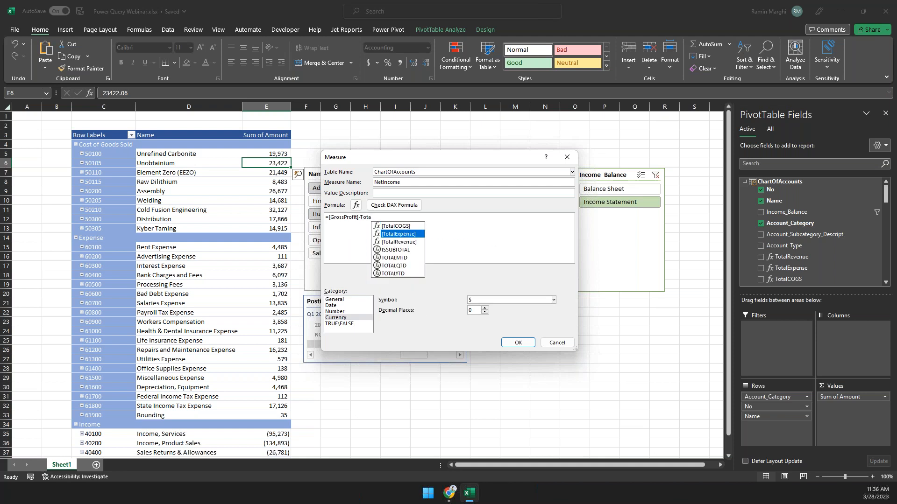
pyautogui.doubleClick(403, 234)
pyautogui.click(518, 343)
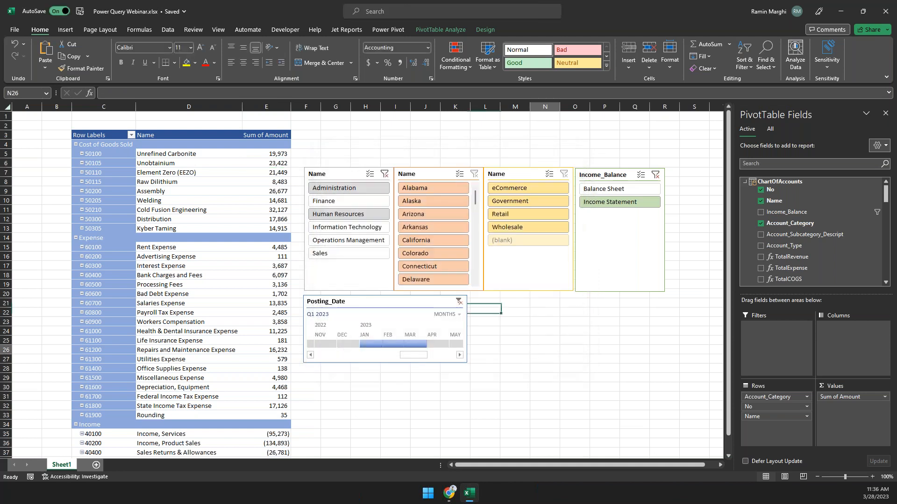
# Step: Insert a PivotTable from the Data Model into the existing worksheet at cell H30
pyautogui.click(364, 387)
pyautogui.click(64, 30)
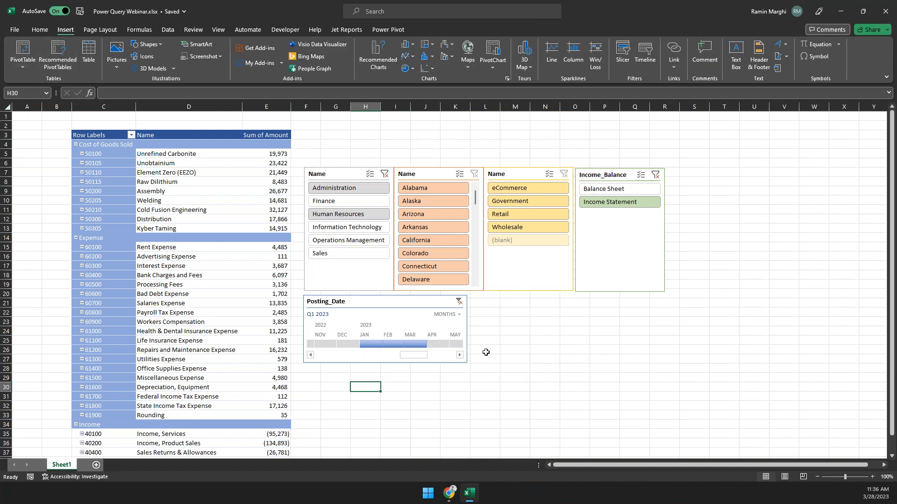
pyautogui.click(26, 69)
pyautogui.click(46, 104)
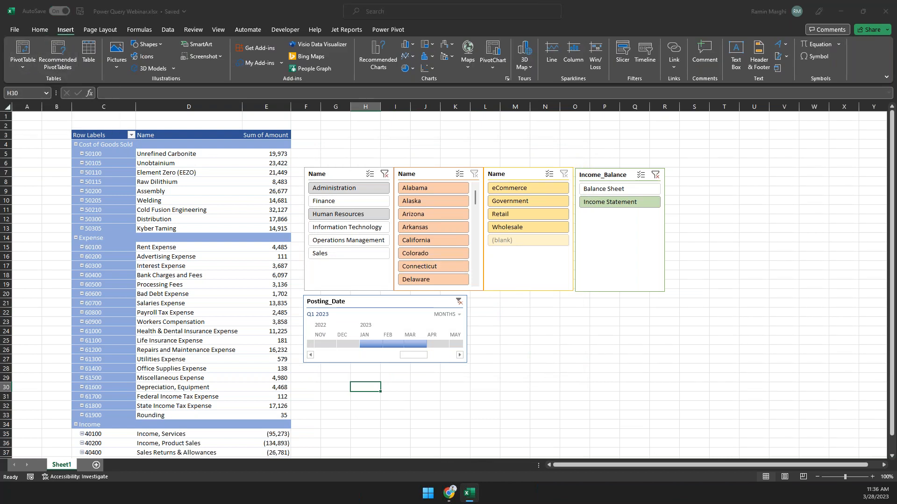
pyautogui.click(481, 289)
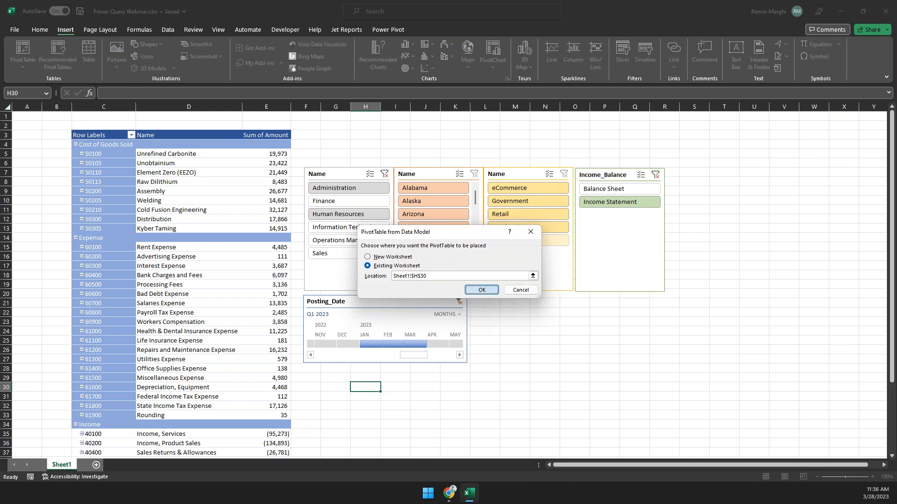
# Step: Add the TotalRevenue, TotalExpense, TotalCOGS, GrossProfit and NetIncome measures from ChartOfAccounts to the new PivotTable's values
pyautogui.click(745, 182)
pyautogui.scroll(-3, 771, 247)
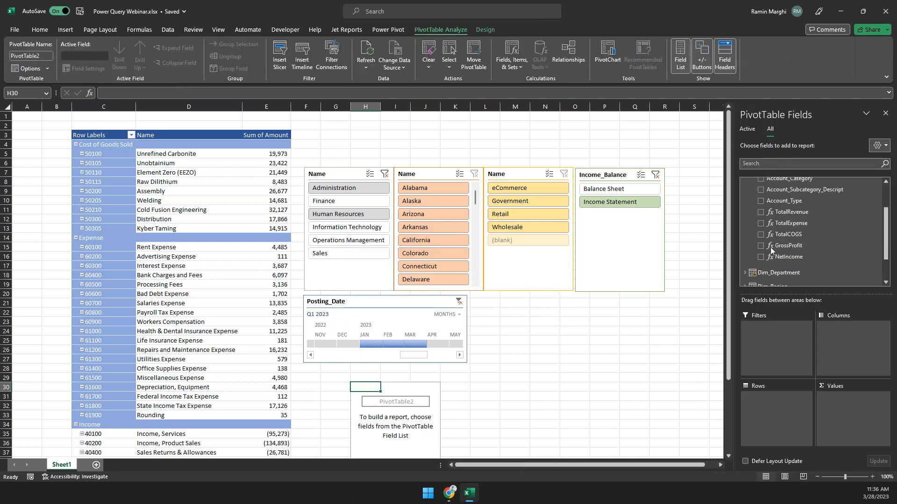
pyautogui.click(760, 212)
pyautogui.click(760, 224)
pyautogui.click(760, 234)
pyautogui.click(760, 246)
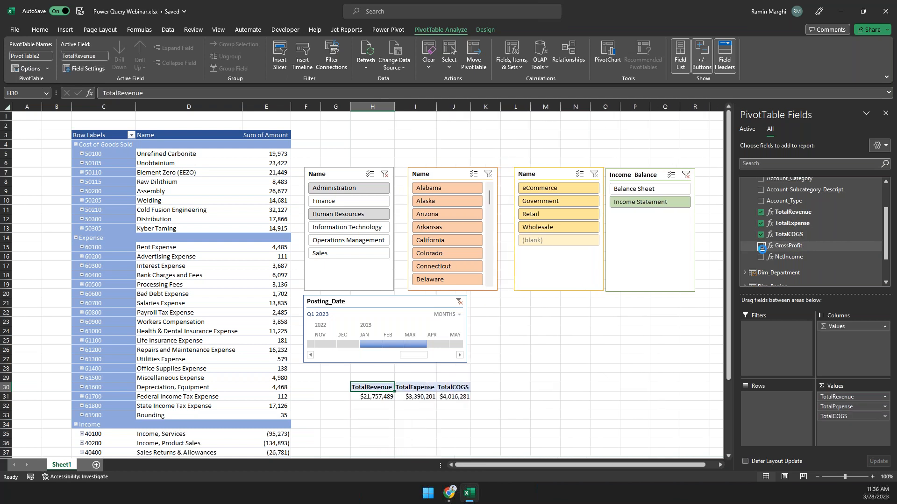
pyautogui.click(760, 257)
pyautogui.click(648, 368)
pyautogui.click(488, 397)
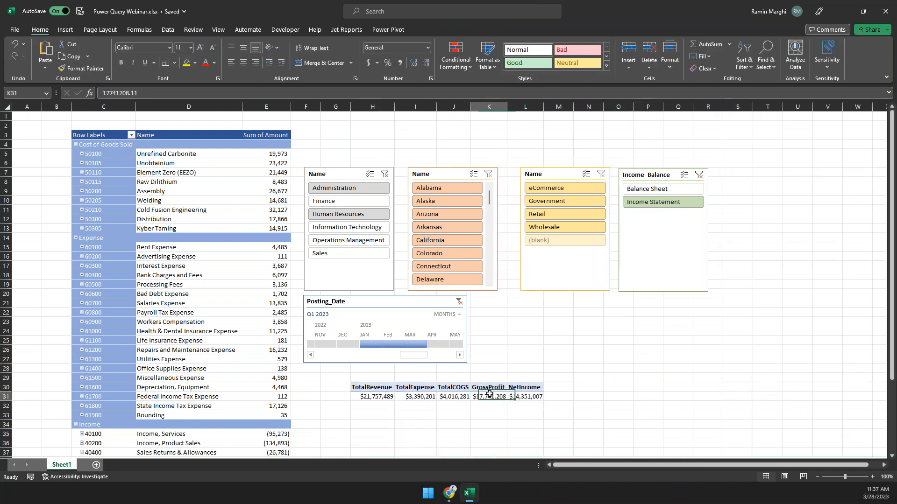
# Step: Connect the department Name slicer (Administration, Finance, Human Resources) to PivotTable2 through its report connections
pyautogui.rightClick(349, 174)
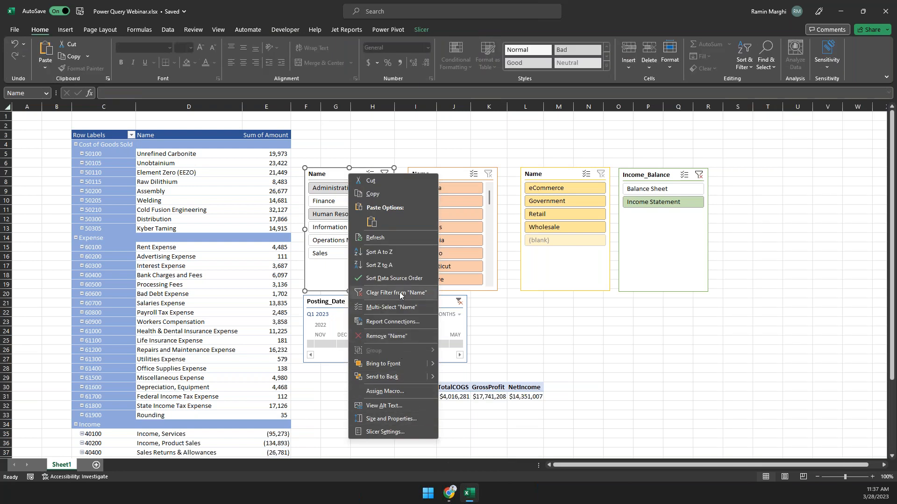
pyautogui.click(448, 175)
pyautogui.click(442, 177)
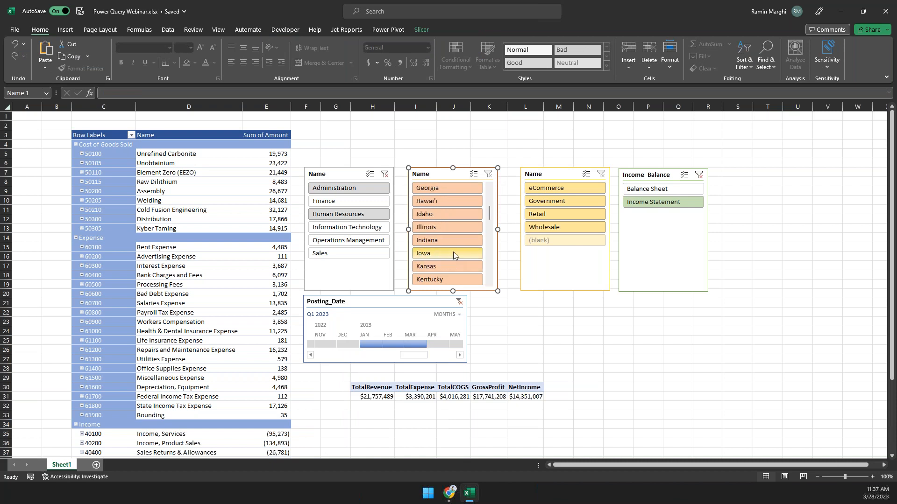
pyautogui.rightClick(344, 176)
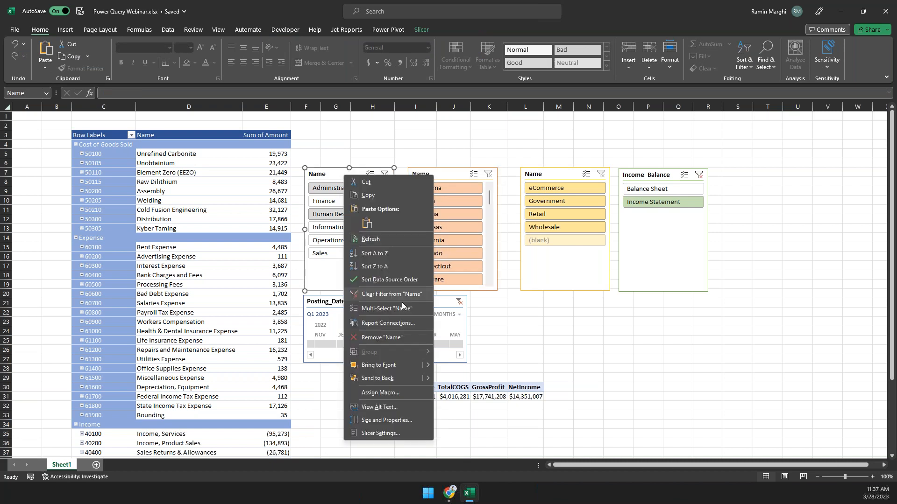
pyautogui.click(395, 327)
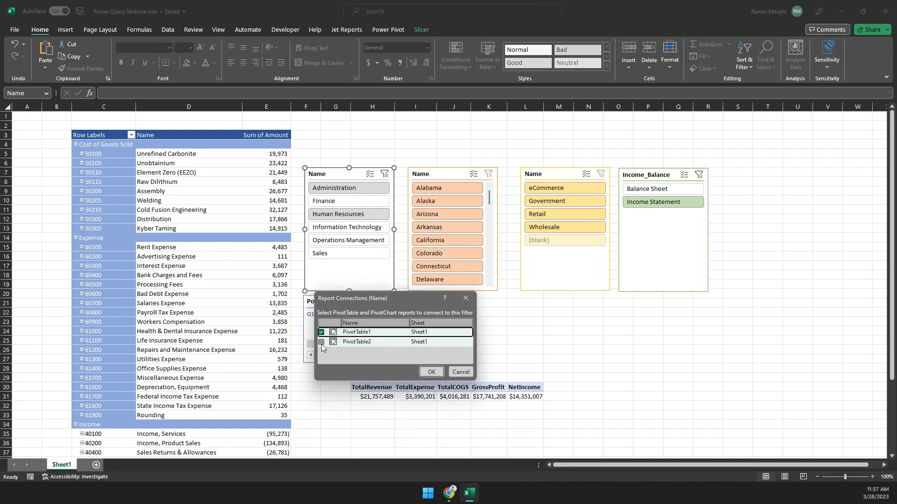
pyautogui.click(322, 343)
pyautogui.click(433, 372)
# Step: Connect the state Name slicer (Alabama, Alaska, Arizona) to PivotTable2 through its report connections
pyautogui.click(434, 178)
pyautogui.rightClick(434, 178)
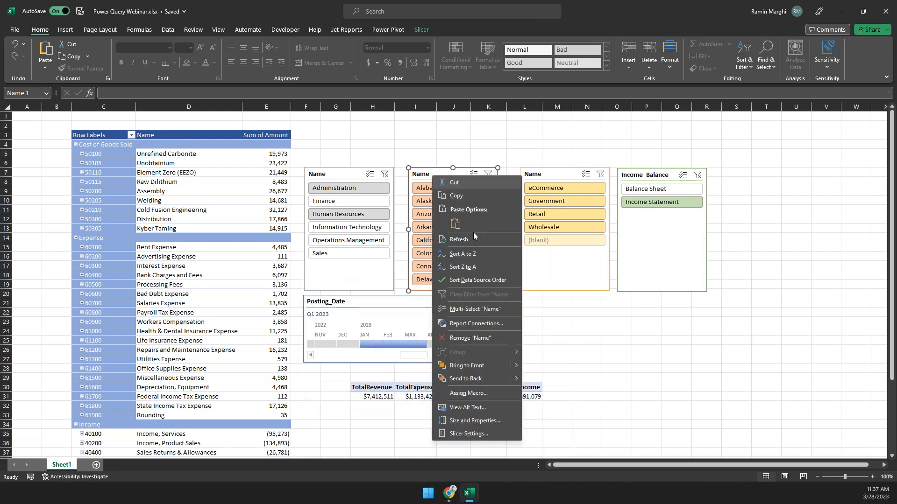
pyautogui.click(485, 326)
pyautogui.click(411, 343)
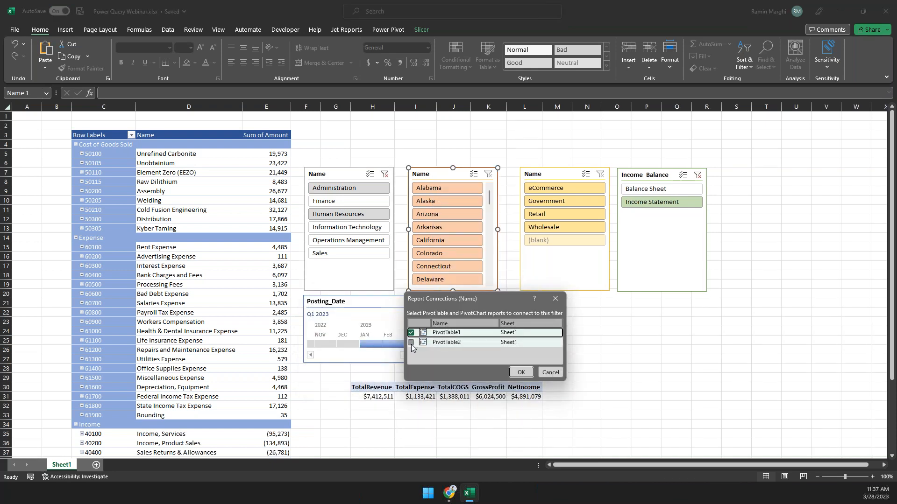
pyautogui.click(520, 372)
# Step: Connect the sales channel Name slicer (eCommerce, Government, Retail, Wholesale) to PivotTable2 through its report connections
pyautogui.click(534, 177)
pyautogui.rightClick(535, 177)
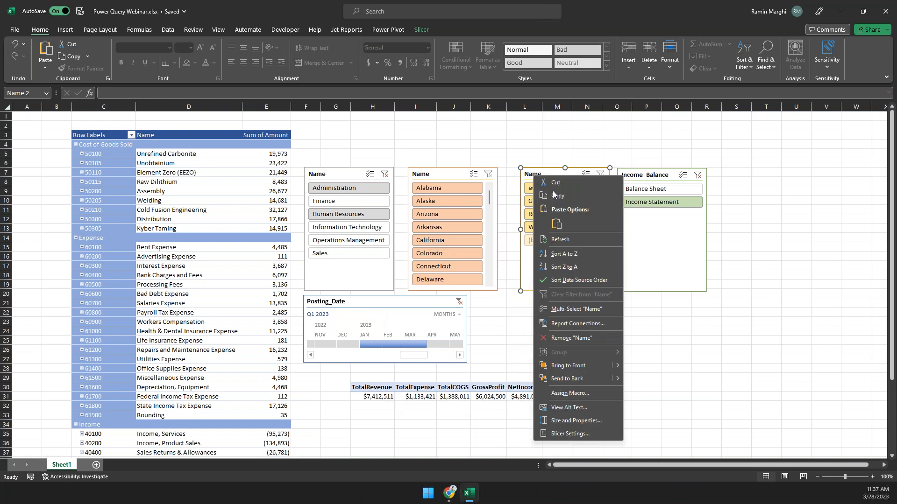
pyautogui.click(574, 324)
pyautogui.click(501, 343)
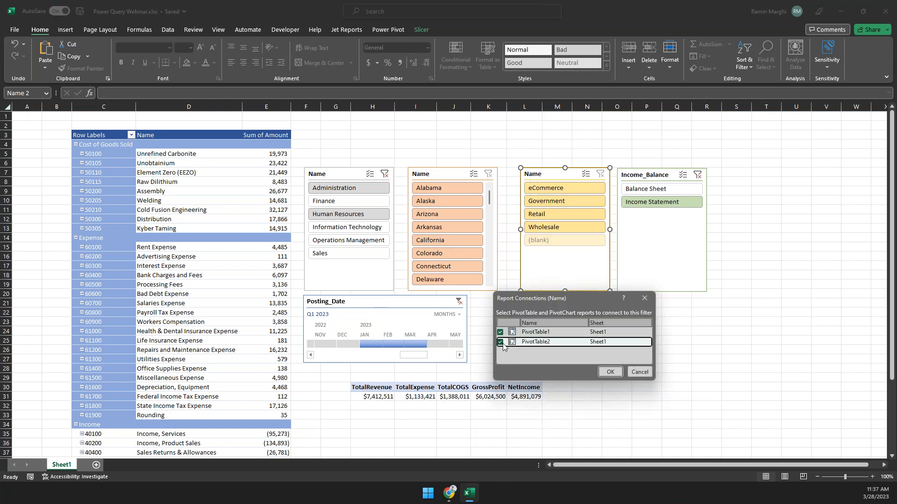
pyautogui.click(643, 374)
# Step: Connect the Income_Balance slicer to PivotTable2 as well through its report connections
pyautogui.rightClick(634, 177)
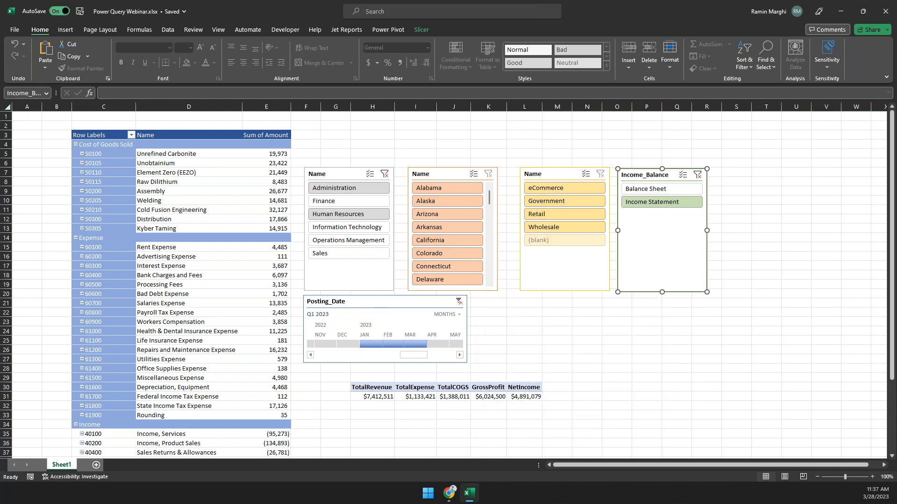
pyautogui.click(679, 326)
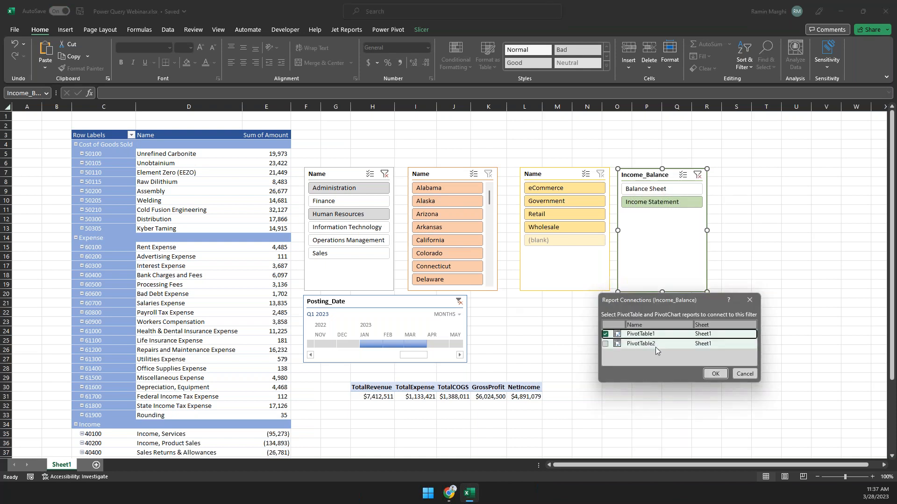
pyautogui.click(605, 344)
pyautogui.press('Return')
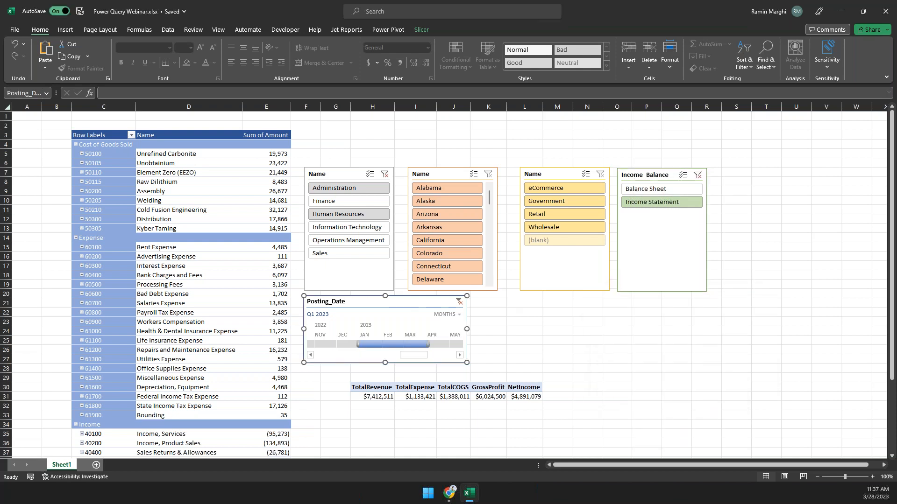
# Step: Connect the Posting_Date timeline to PivotTable2 through its report connections
pyautogui.rightClick(402, 336)
pyautogui.click(463, 201)
pyautogui.click(389, 216)
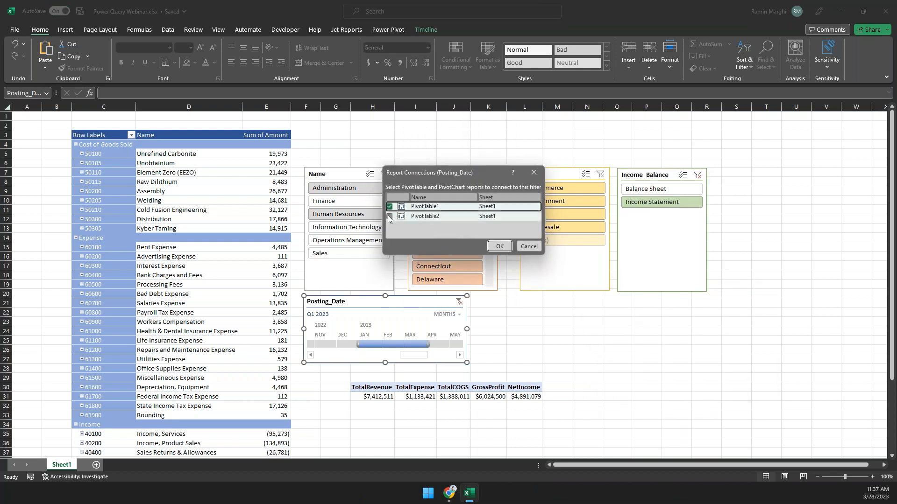
pyautogui.click(501, 247)
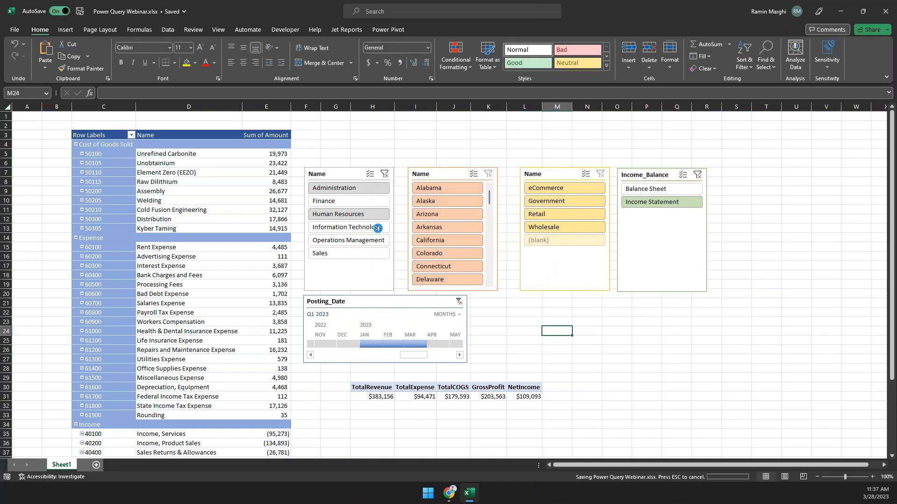
# Step: Start a new data import that uses a web page as its source
pyautogui.click(168, 29)
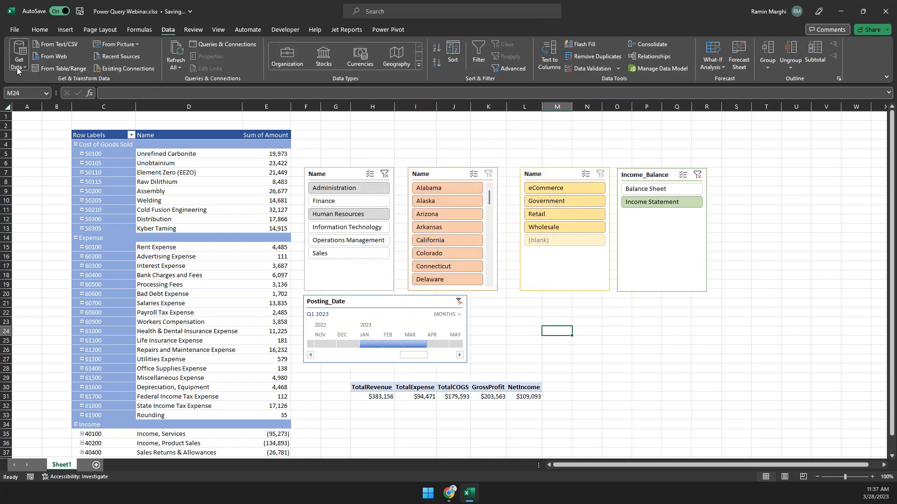
pyautogui.click(18, 60)
pyautogui.moveTo(57, 196)
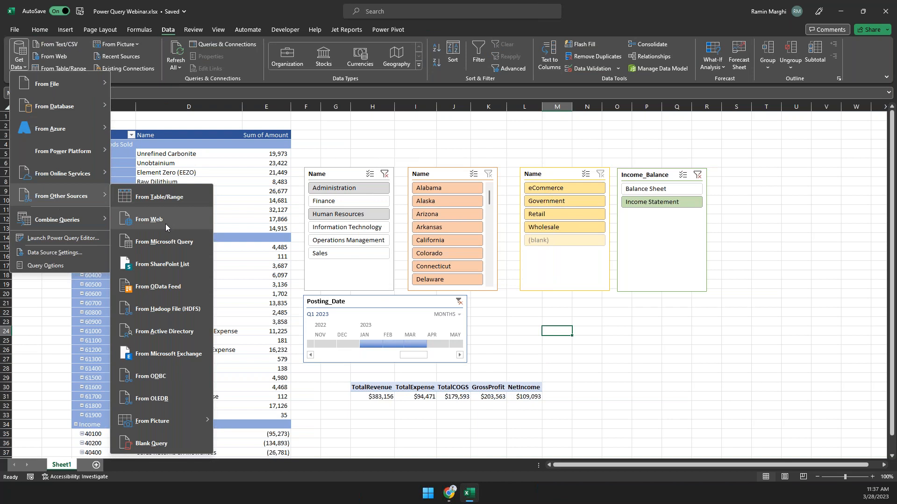
pyautogui.click(165, 223)
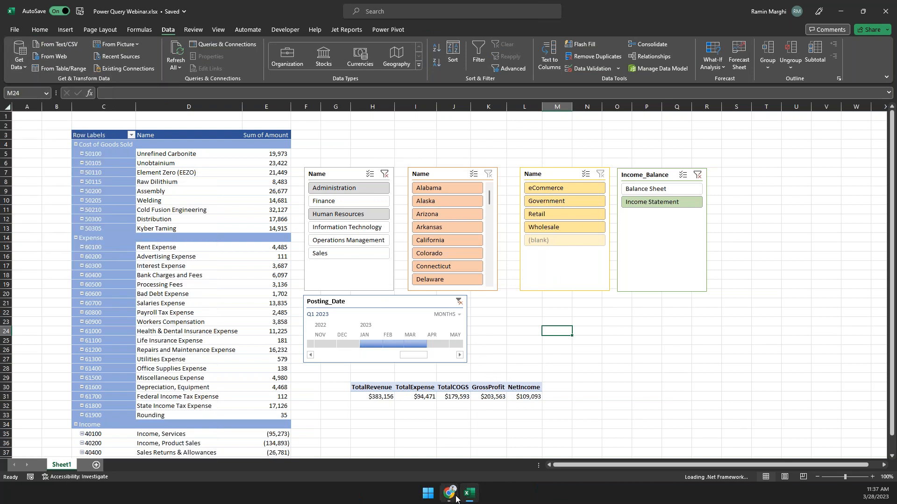
# Step: Switch to Chrome, open nationsonline.org/oneworld/US-states-by-area.htm in a new tab, copy its address and look over the states table
pyautogui.moveTo(449, 493)
pyautogui.click(401, 441)
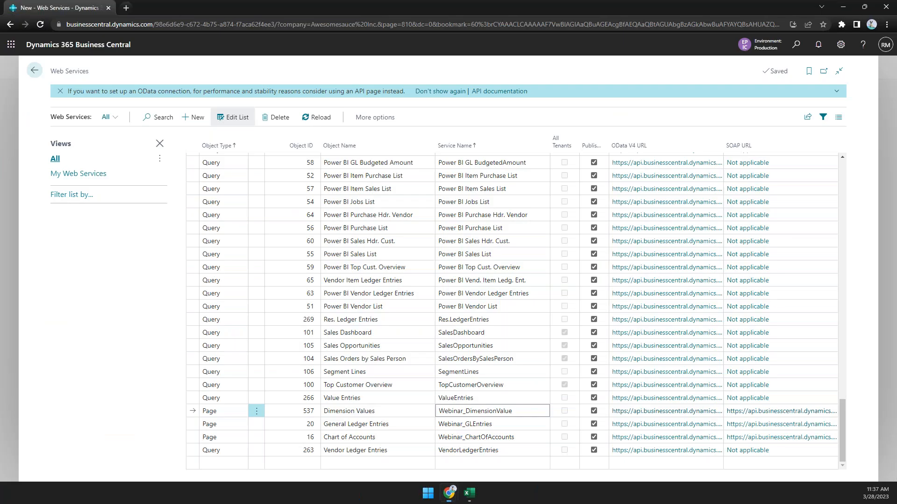
pyautogui.click(126, 8)
pyautogui.click(322, 40)
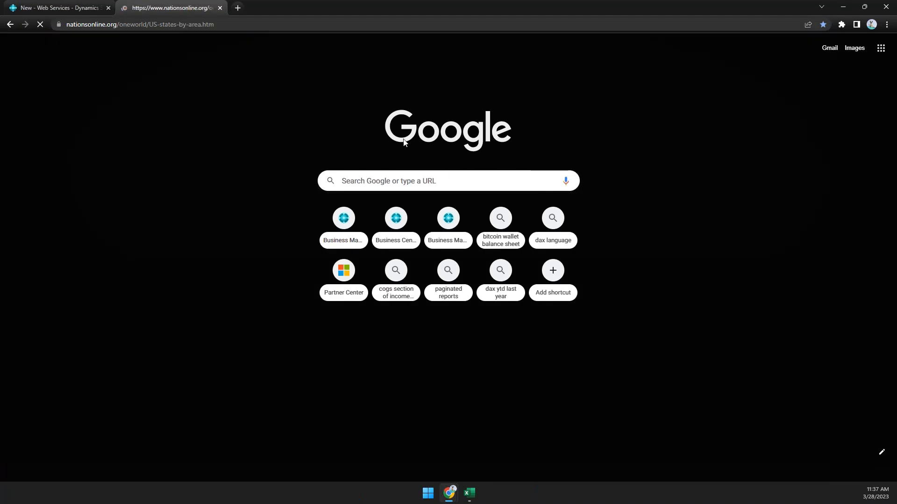
pyautogui.click(333, 24)
pyautogui.hotkey('ctrl', 'c')
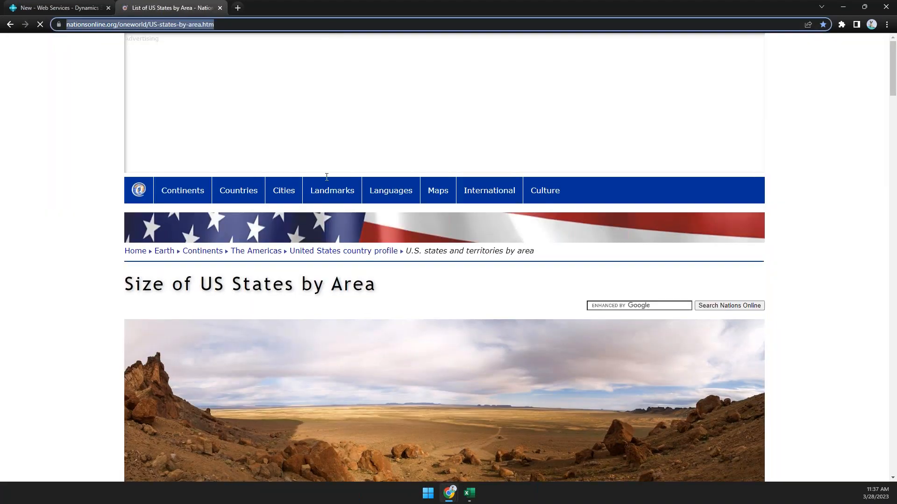
pyautogui.scroll(-19, 327, 176)
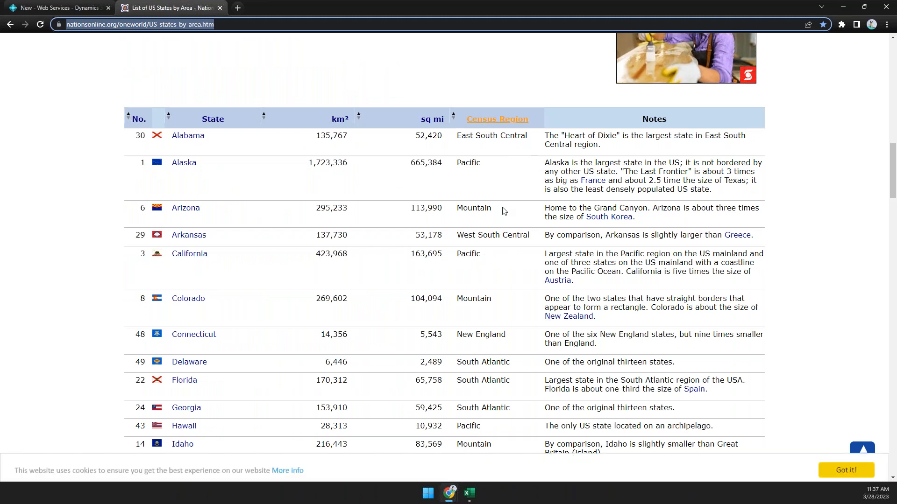
# Step: Return to Excel and connect to the copied web address as the URL of the import
pyautogui.click(470, 493)
pyautogui.hotkey('ctrl', 'v')
pyautogui.press('Return')
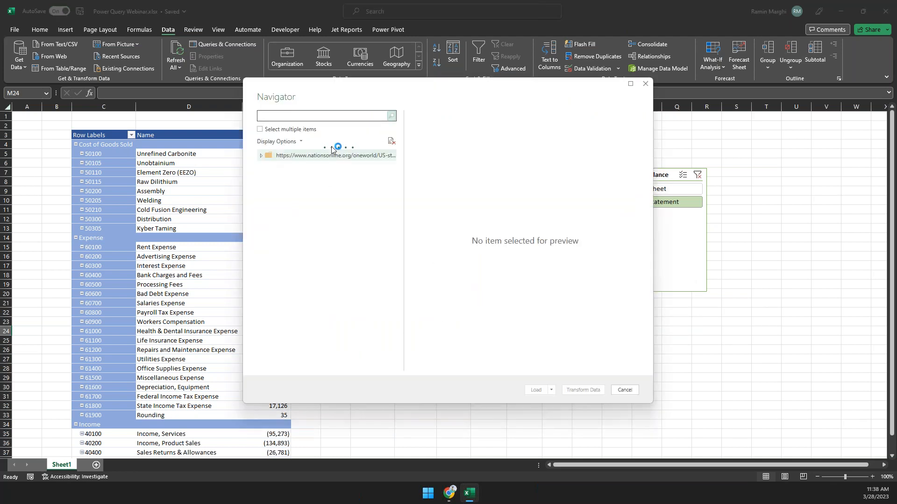
# Step: Preview the tables found on the web page, select Table 0 and open it for transforming in the Power Query Editor
pyautogui.click(288, 169)
pyautogui.click(299, 191)
pyautogui.click(300, 180)
pyautogui.click(301, 188)
pyautogui.click(301, 178)
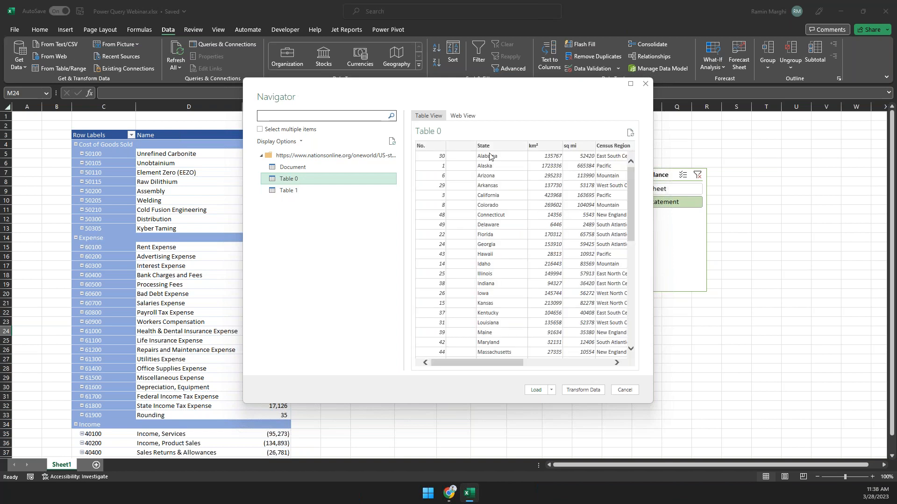
pyautogui.click(586, 391)
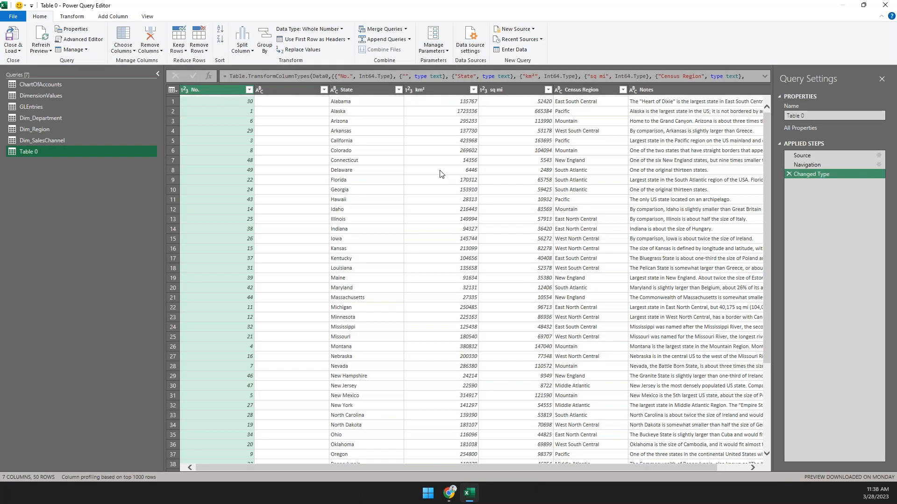
# Step: Keep only the State and Census Region columns of Table 0 by removing all other columns
pyautogui.click(367, 90)
pyautogui.keyDown('ctrl'); pyautogui.click(571, 89); pyautogui.keyUp('ctrl')
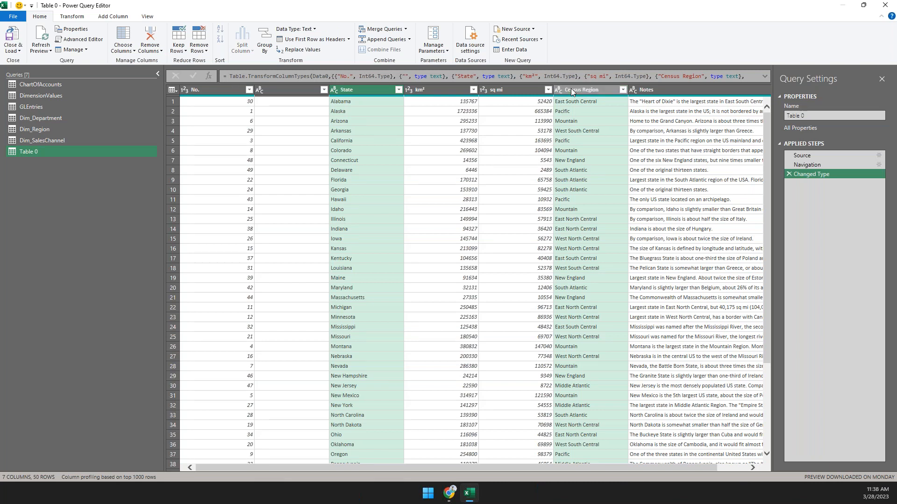
pyautogui.rightClick(571, 88)
pyautogui.click(621, 118)
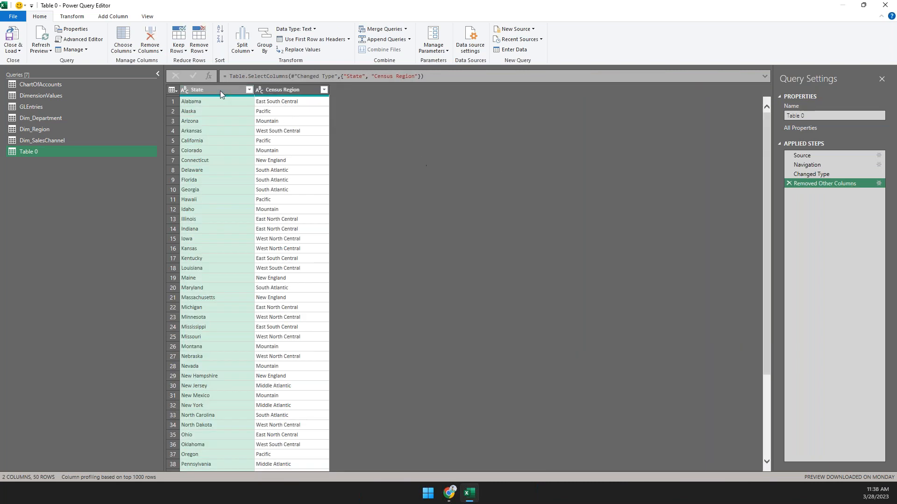
# Step: Trim the text in both the State and Census Region columns of the Table 0 query
pyautogui.click(211, 127)
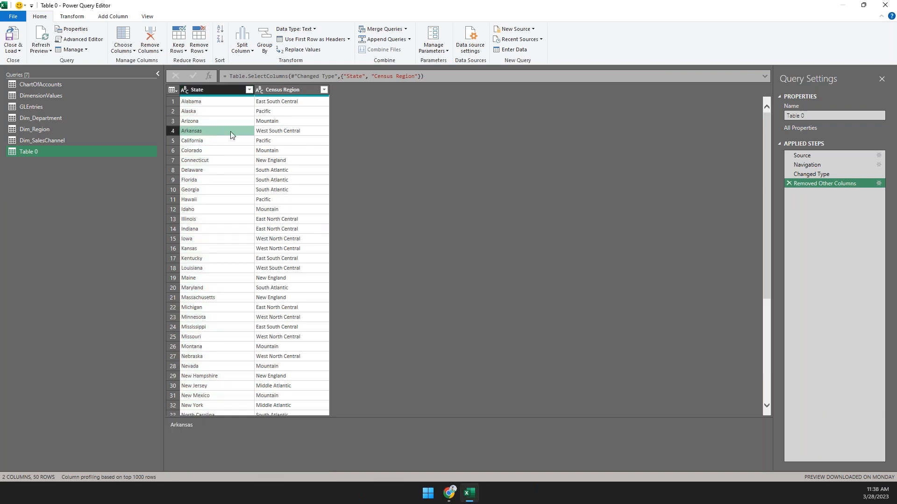
pyautogui.rightClick(212, 88)
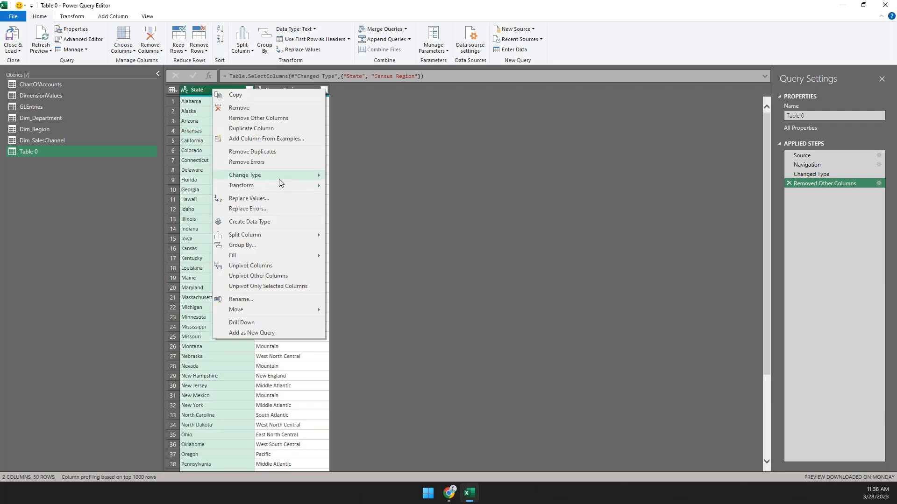
pyautogui.moveTo(282, 185)
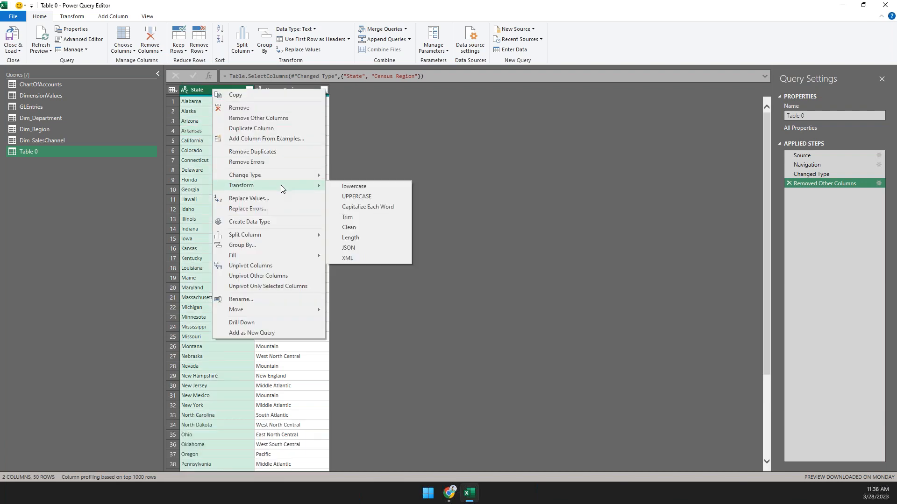
pyautogui.click(352, 218)
pyautogui.rightClick(277, 90)
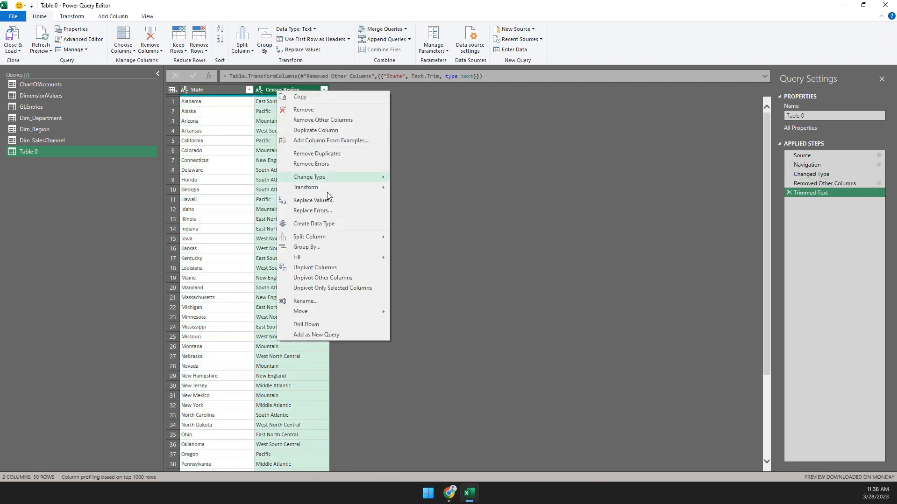
pyautogui.moveTo(336, 189)
pyautogui.click(419, 220)
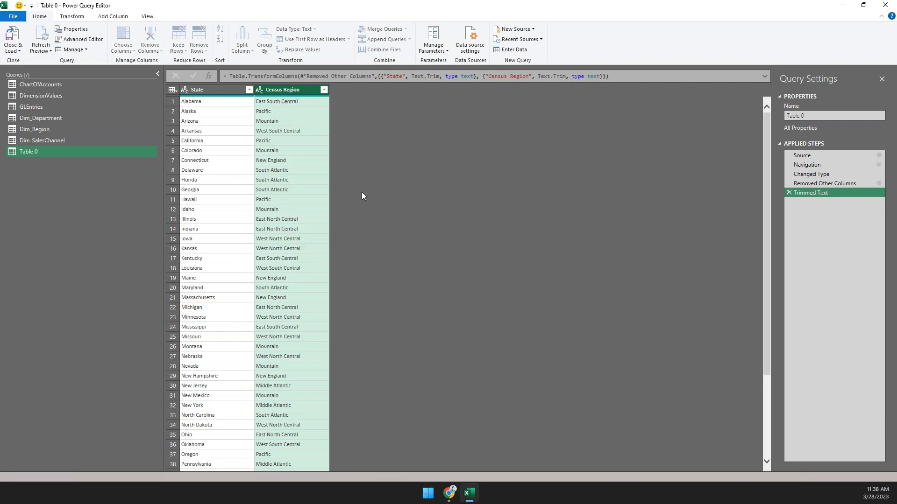
# Step: Rename the Table 0 query as CensusRegions
pyautogui.click(807, 115)
pyautogui.write('Censu')
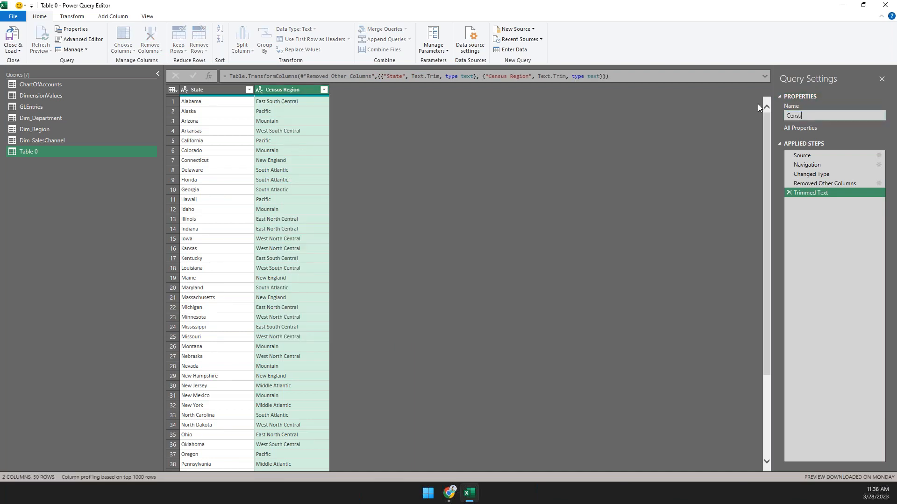
pyautogui.write('sRegions')
pyautogui.press('Return')
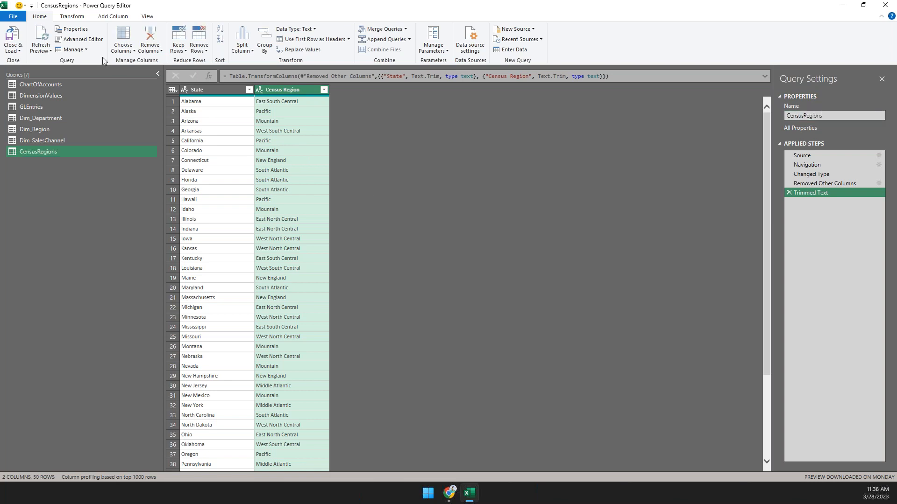
# Step: Close the editor and load the query as a connection only, keeping it added to the Data Model
pyautogui.click(13, 48)
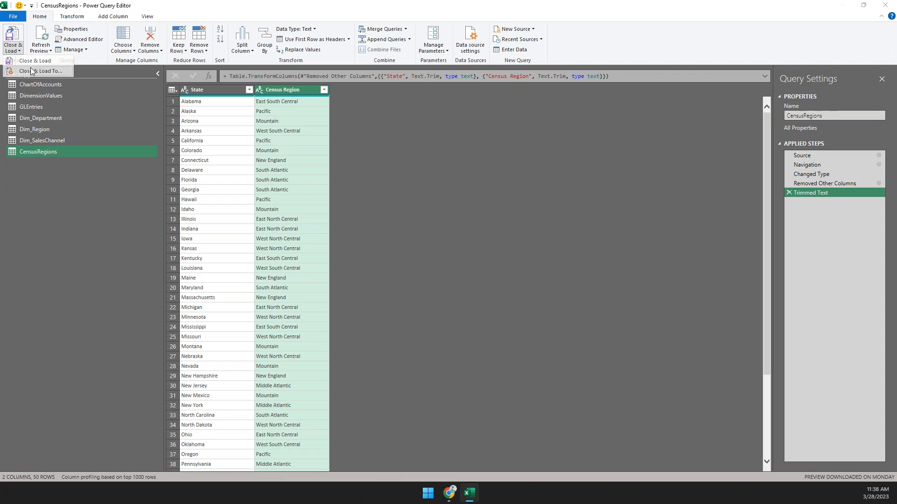
pyautogui.click(31, 71)
pyautogui.click(432, 240)
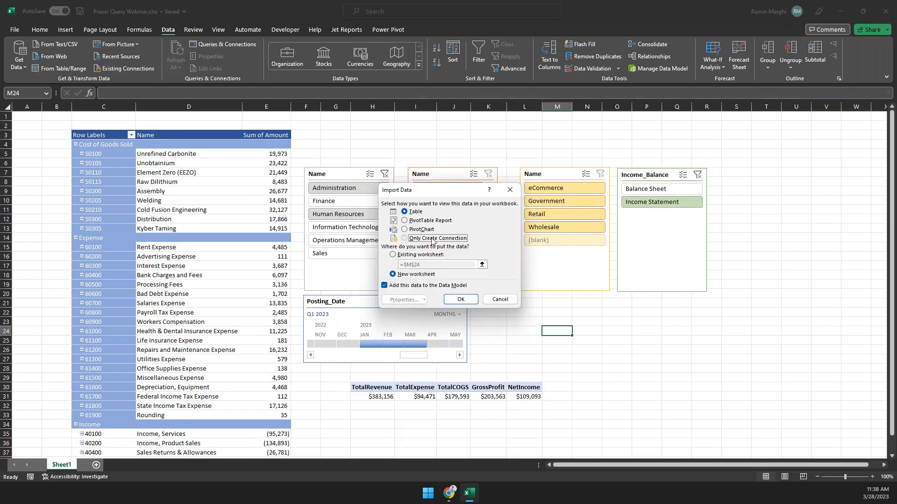
pyautogui.click(460, 299)
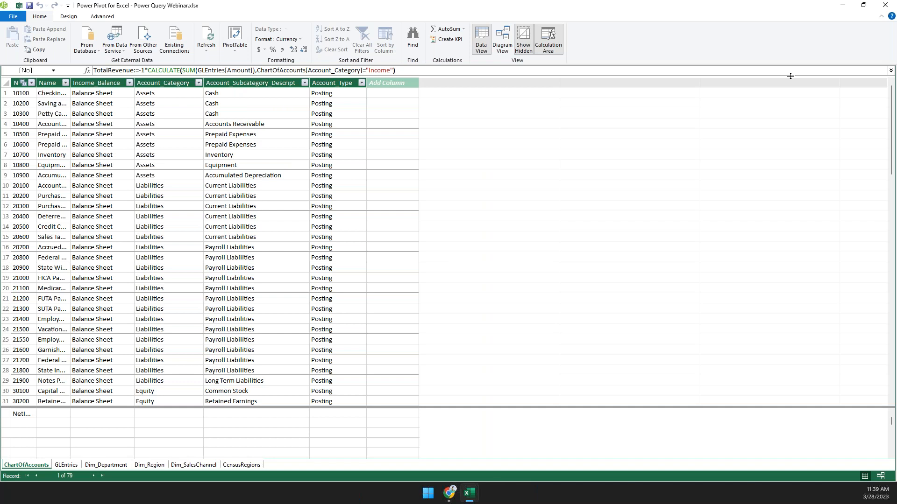
# Step: In Power Pivot, create an active relationship between the Name column of Dim_Region and the State column of CensusRegions
pyautogui.click(70, 17)
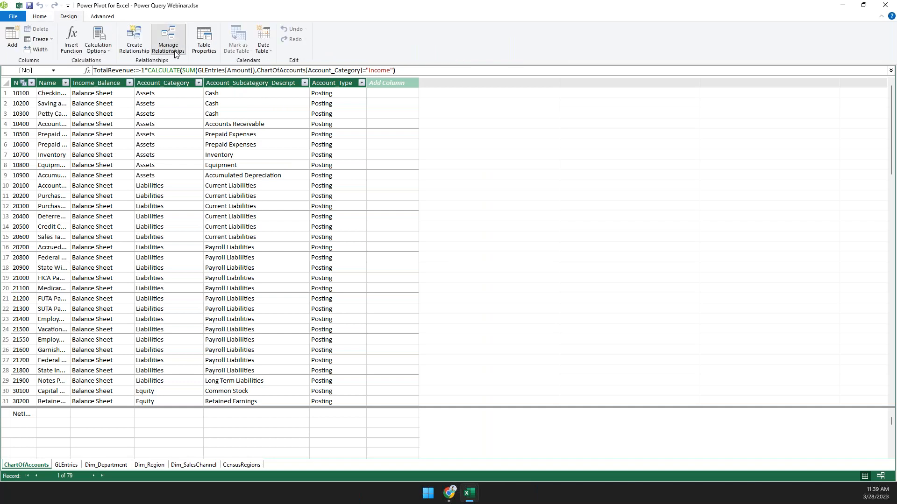
pyautogui.click(175, 53)
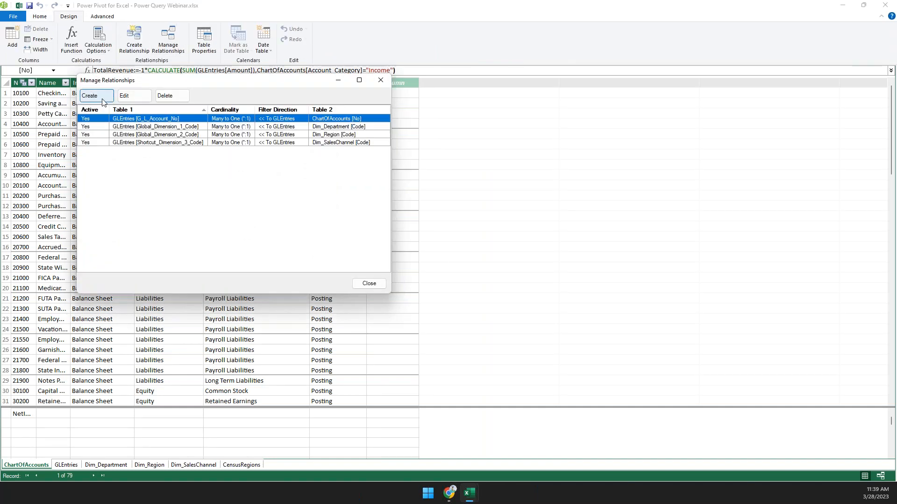
pyautogui.click(96, 95)
pyautogui.click(435, 173)
pyautogui.click(402, 199)
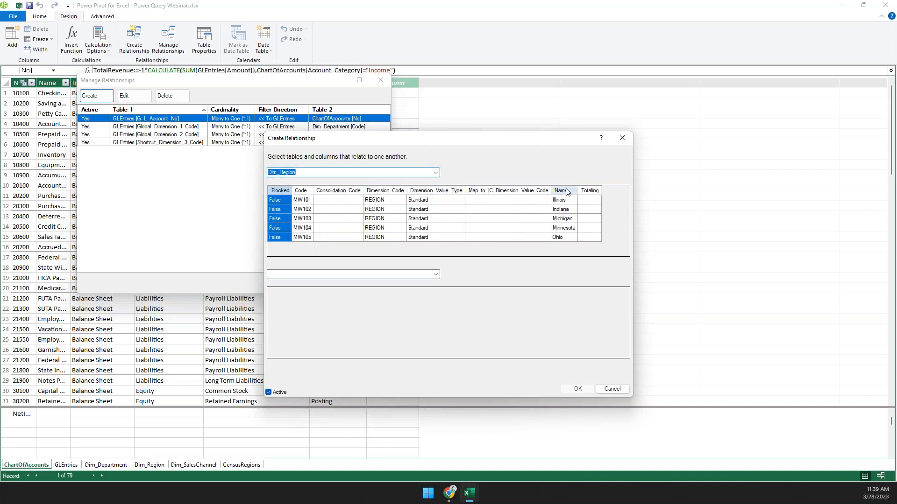
pyautogui.click(563, 191)
pyautogui.click(436, 275)
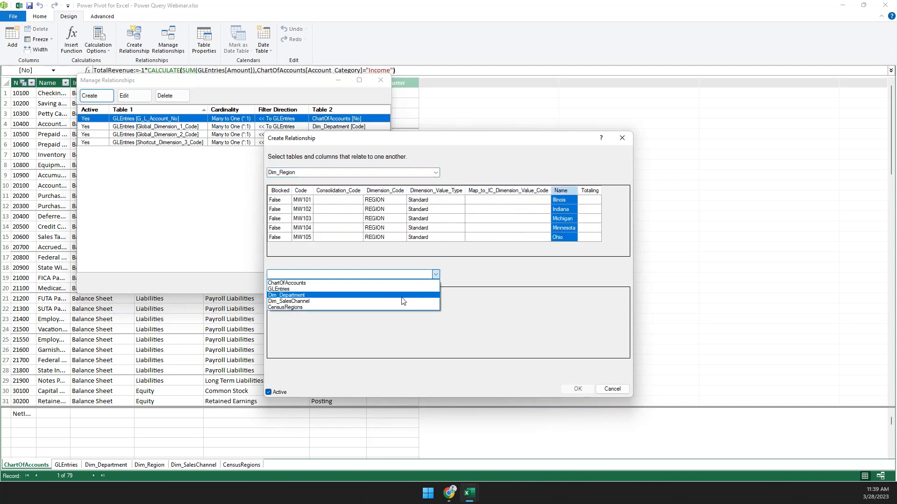
pyautogui.click(399, 305)
pyautogui.click(324, 291)
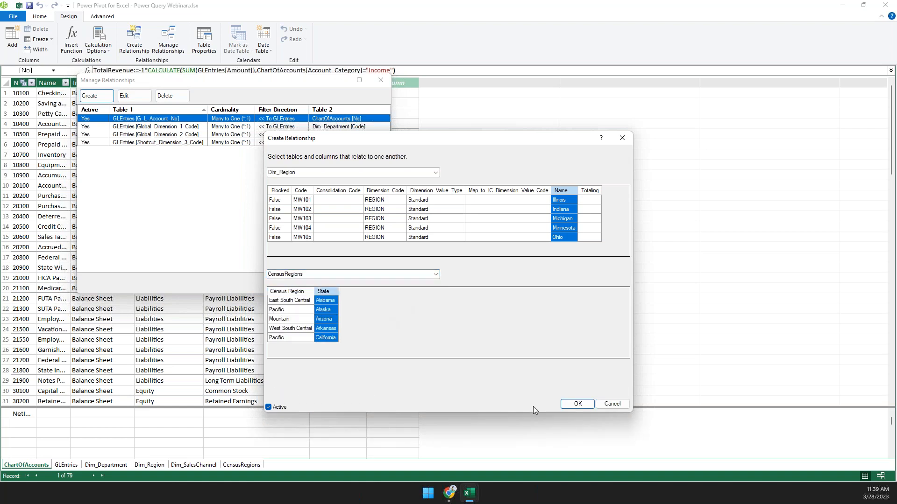
pyautogui.click(576, 405)
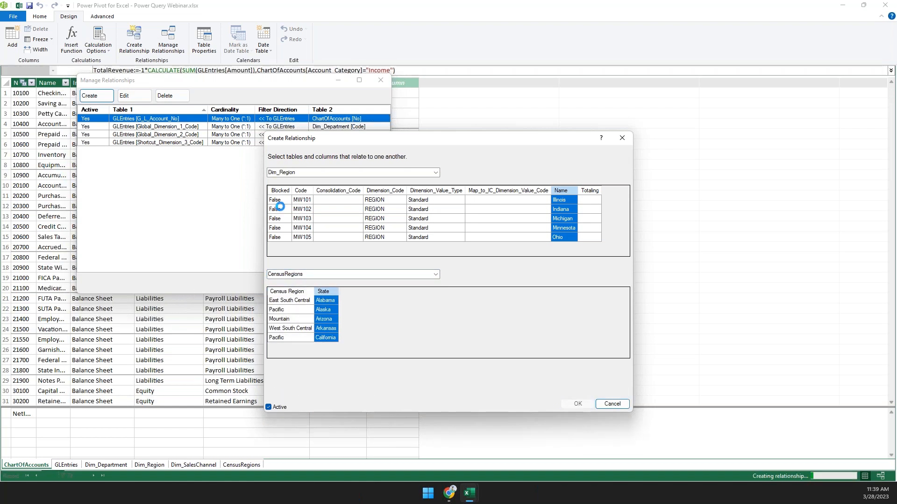
pyautogui.click(368, 283)
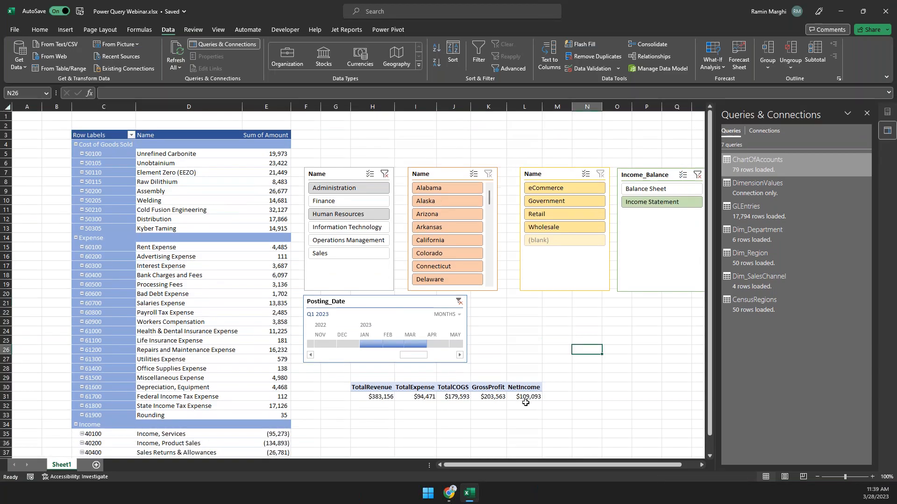
# Step: Add the Census Region field from CensusRegions to the rows of the PivotTable that holds the DAX measures
pyautogui.click(490, 396)
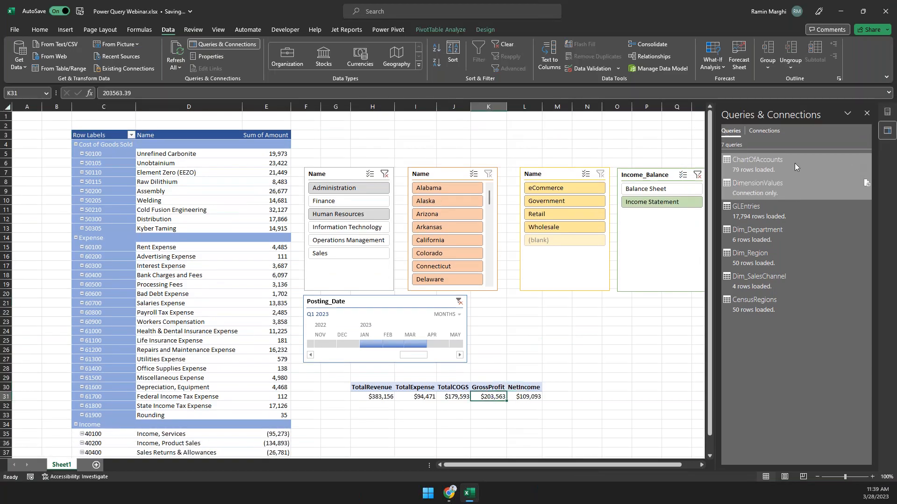
pyautogui.click(888, 113)
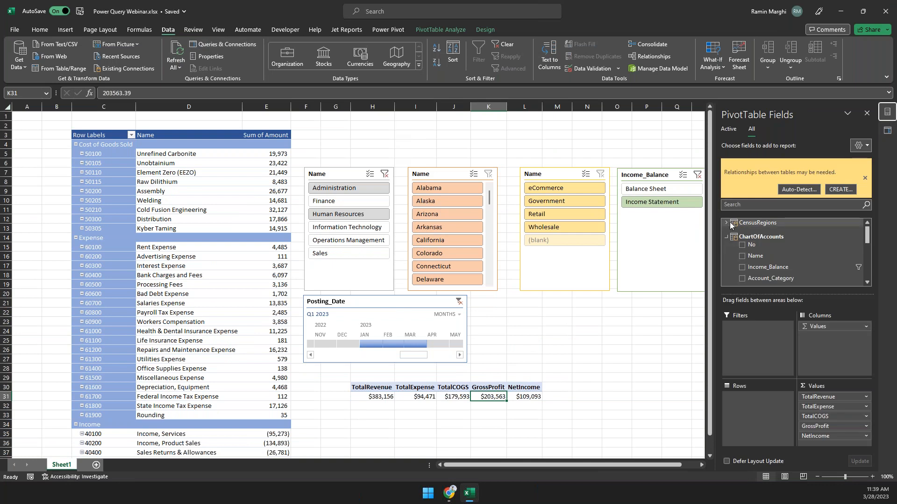
pyautogui.moveTo(766, 242); pyautogui.dragTo(757, 405)
pyautogui.scroll(-4, 464, 288)
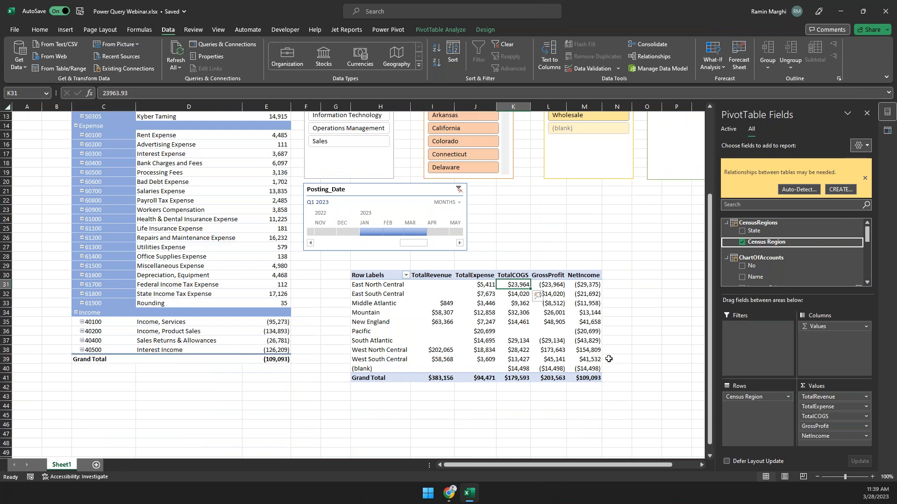
# Step: Examine the revenue, expense, COGS, profit and income measures broken down by census region in the second PivotTable
pyautogui.click(639, 351)
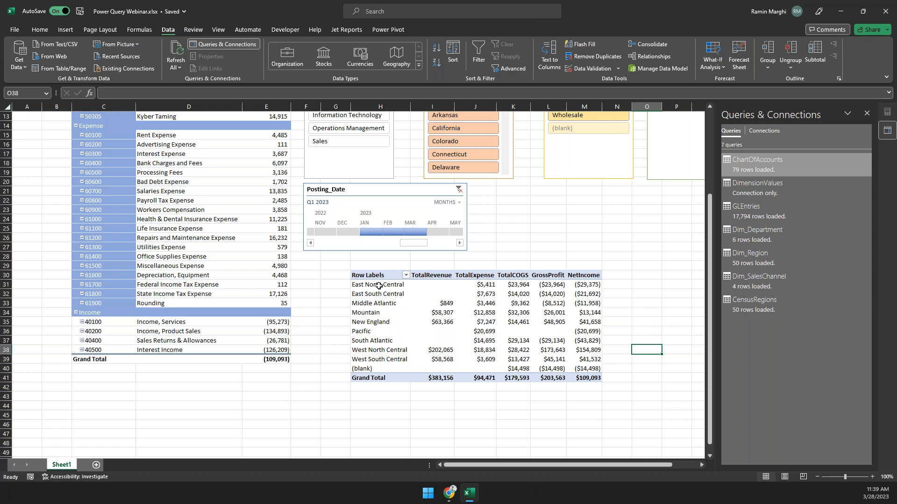
pyautogui.scroll(2, 480, 242)
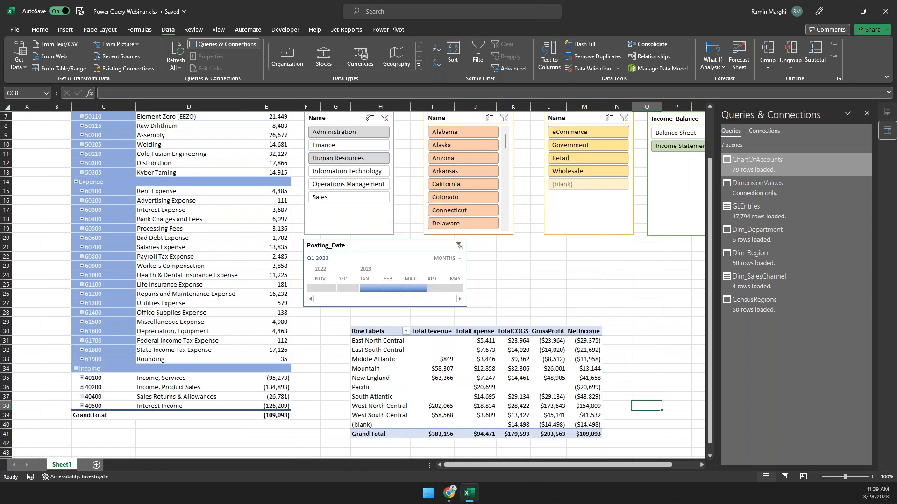
pyautogui.scroll(1, 533, 201)
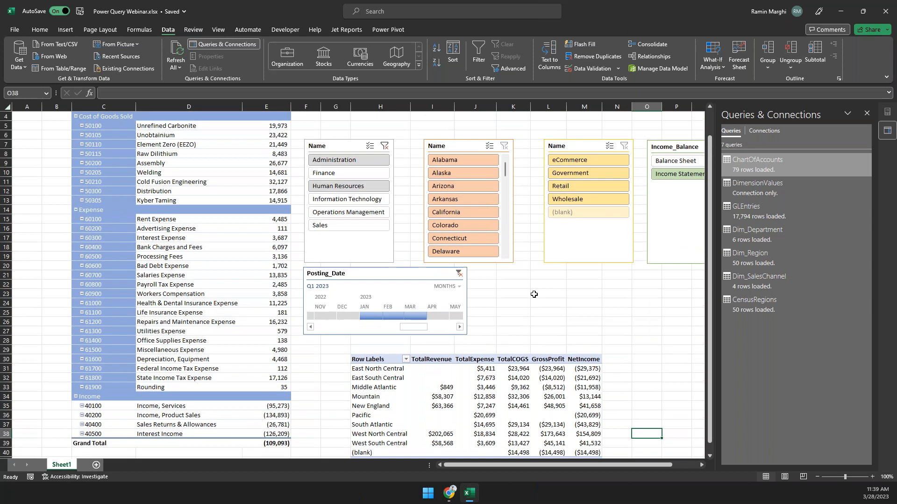
pyautogui.click(546, 294)
pyautogui.click(73, 30)
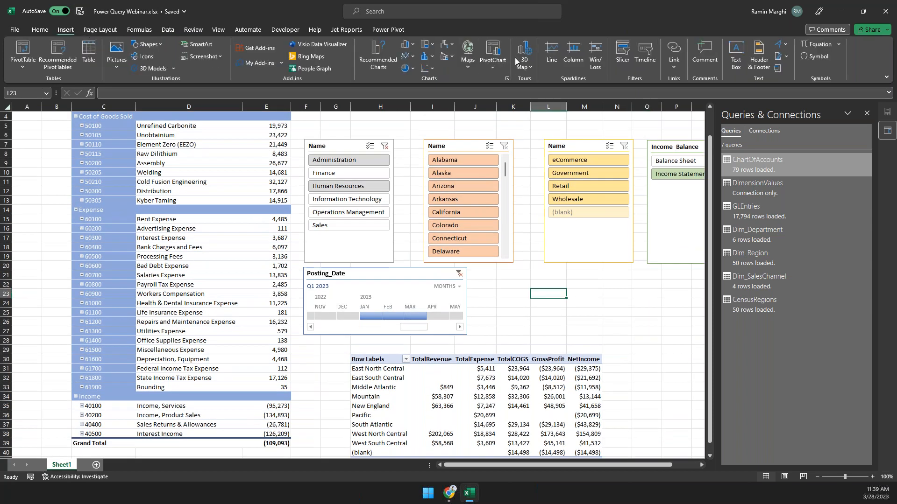
pyautogui.scroll(-2, 467, 280)
pyautogui.click(434, 341)
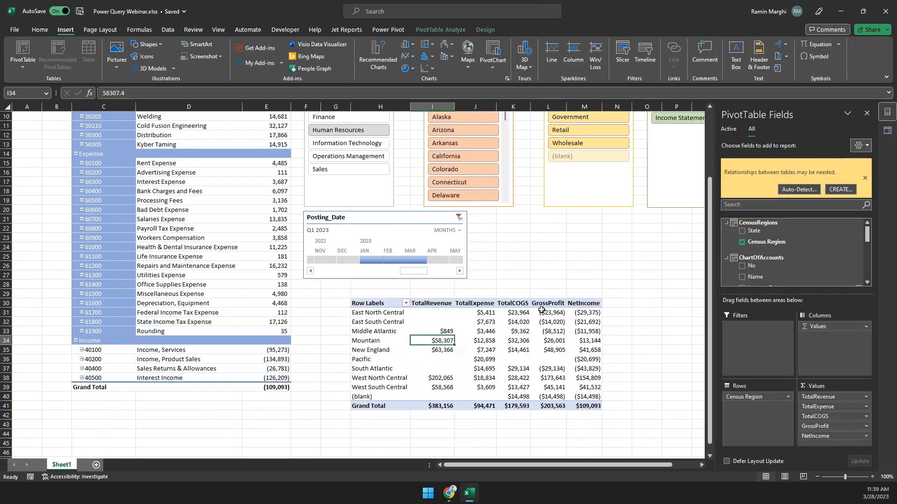
pyautogui.click(486, 313)
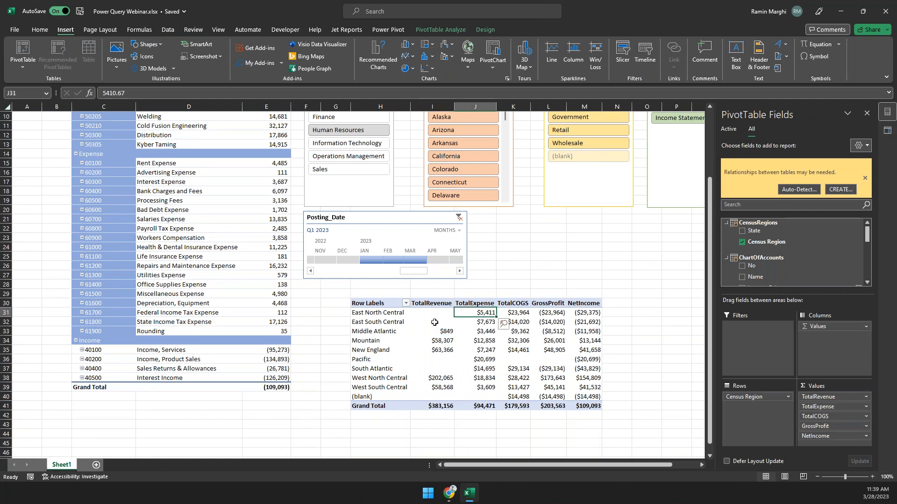
pyautogui.moveTo(374, 313); pyautogui.dragTo(372, 396)
pyautogui.moveTo(446, 311); pyautogui.dragTo(582, 392)
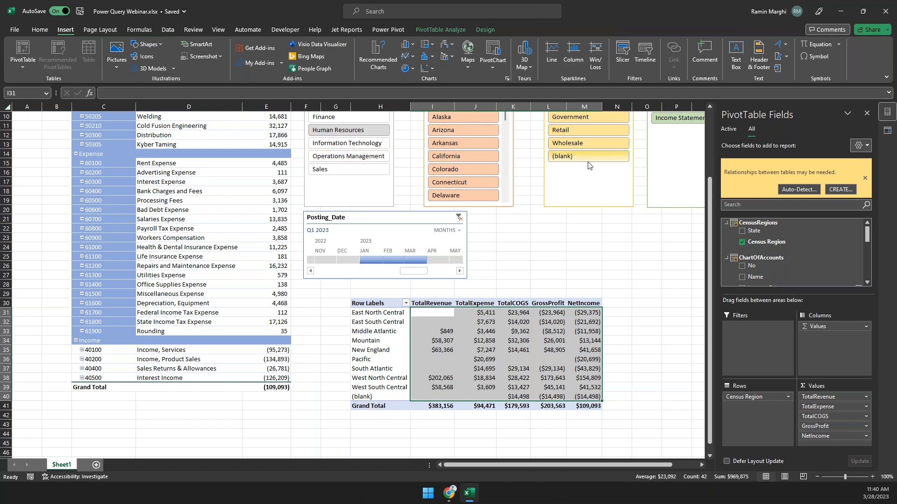
# Step: Filter the PivotTables with the state slicer to Colorado, and add Alabama and Alaska to the selection
pyautogui.click(455, 169)
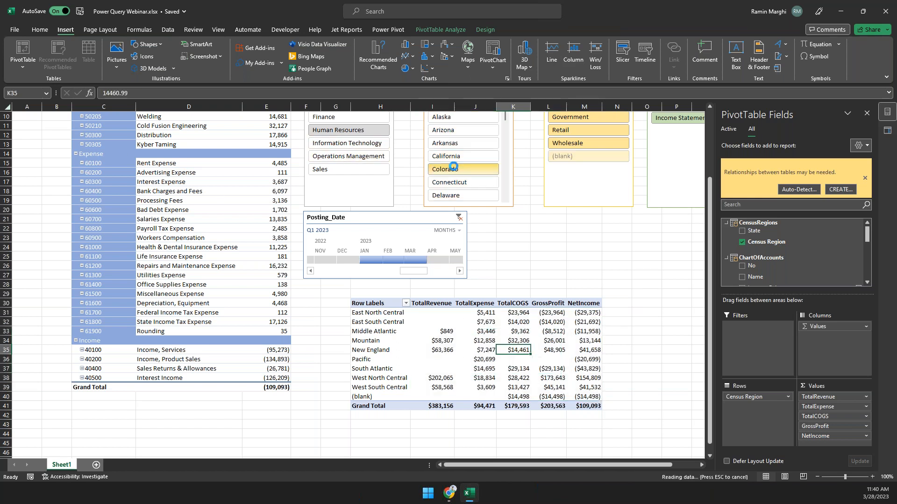
pyautogui.scroll(3, 413, 299)
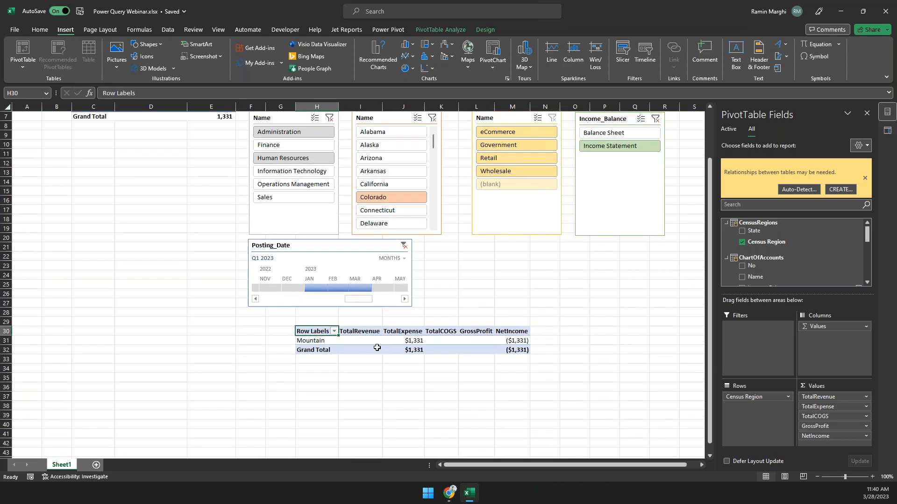
pyautogui.keyDown('ctrl'); pyautogui.click(388, 189); pyautogui.keyUp('ctrl')
pyautogui.keyDown('ctrl'); pyautogui.click(388, 201); pyautogui.keyUp('ctrl')
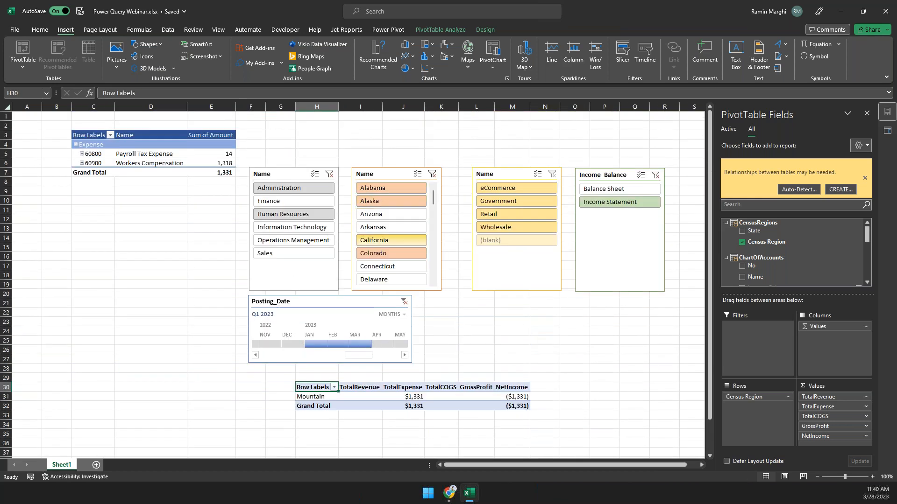
# Step: Clear the state and department slicer filters and set the Posting_Date timeline to Feb - Apr 2023
pyautogui.click(499, 174)
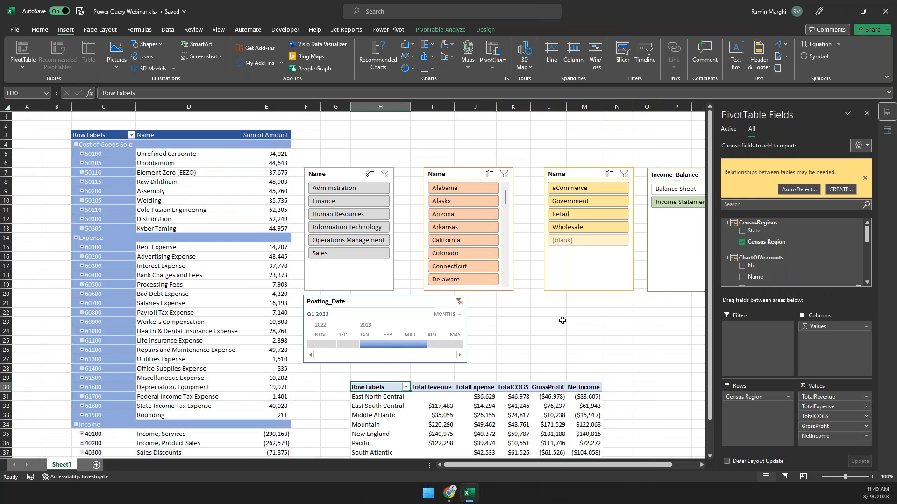
pyautogui.scroll(-3, 563, 341)
pyautogui.scroll(3, 611, 288)
pyautogui.click(394, 288)
pyautogui.moveTo(405, 287); pyautogui.dragTo(447, 288)
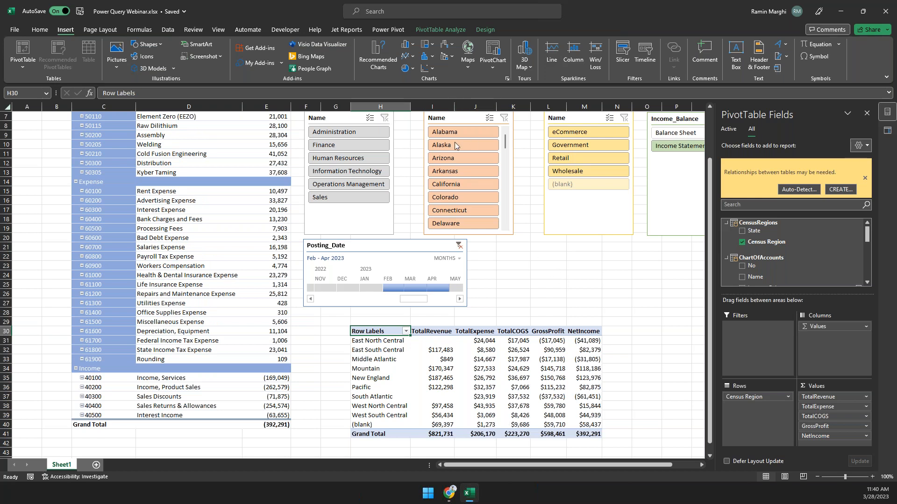
pyautogui.click(552, 289)
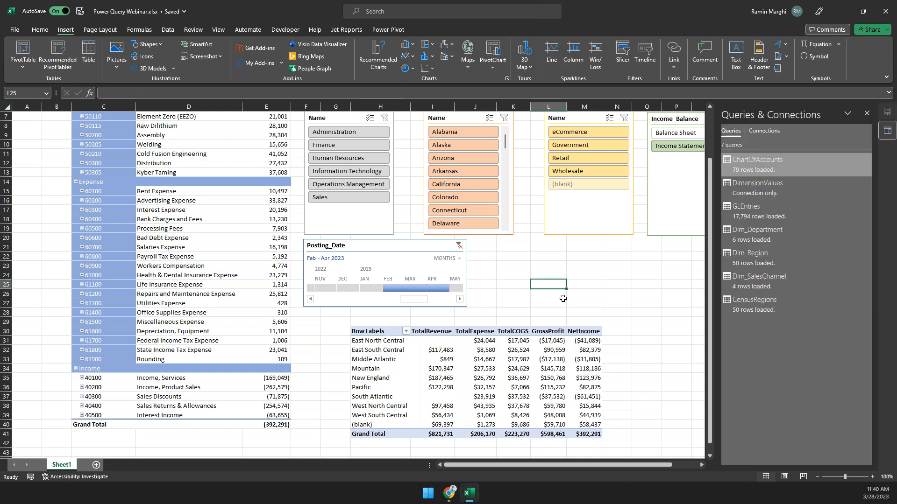
pyautogui.scroll(1, 561, 299)
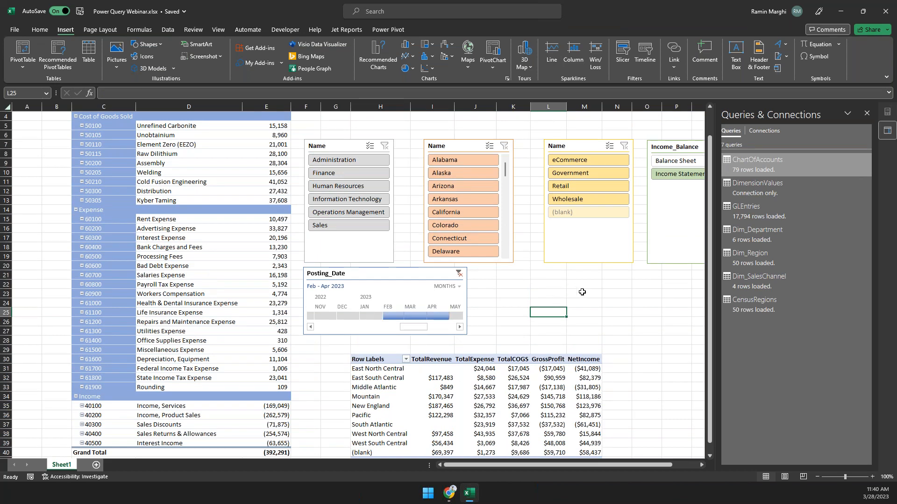
pyautogui.click(582, 292)
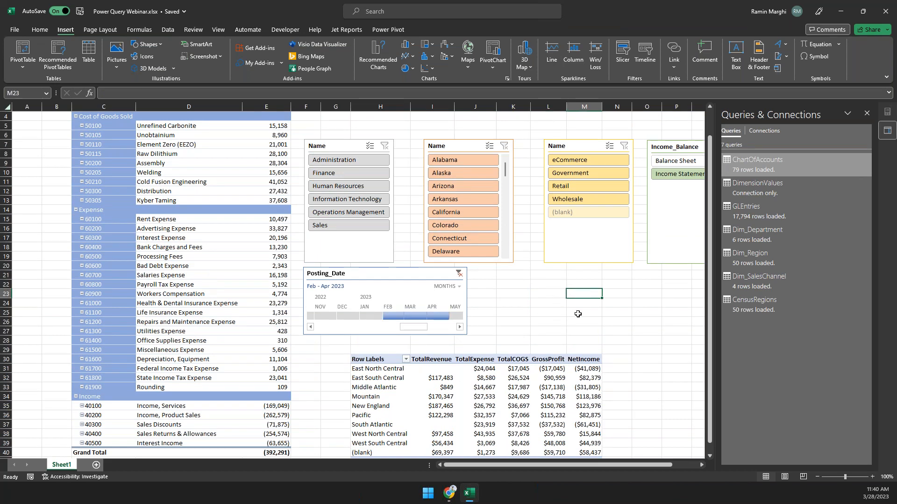
# Step: Open a 3D Map with a Bubble layer and set its location to the Name field of Dim_Region
pyautogui.click(81, 12)
pyautogui.click(522, 65)
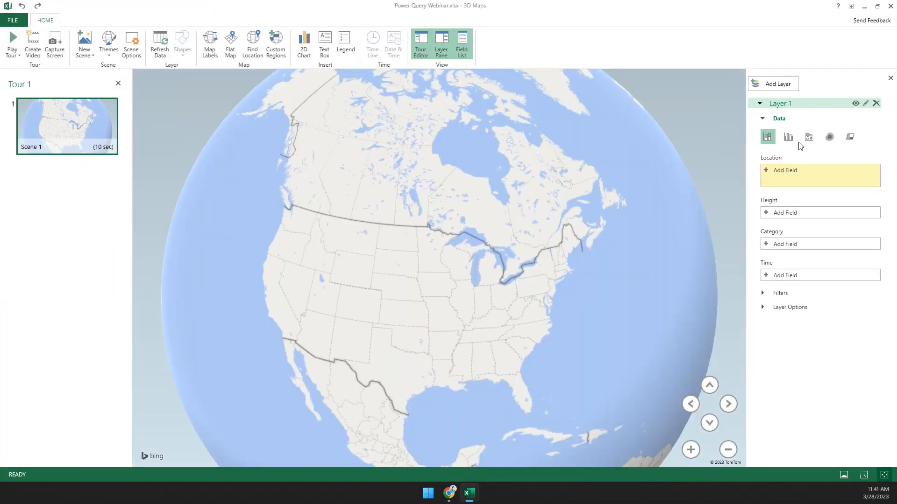
pyautogui.click(807, 136)
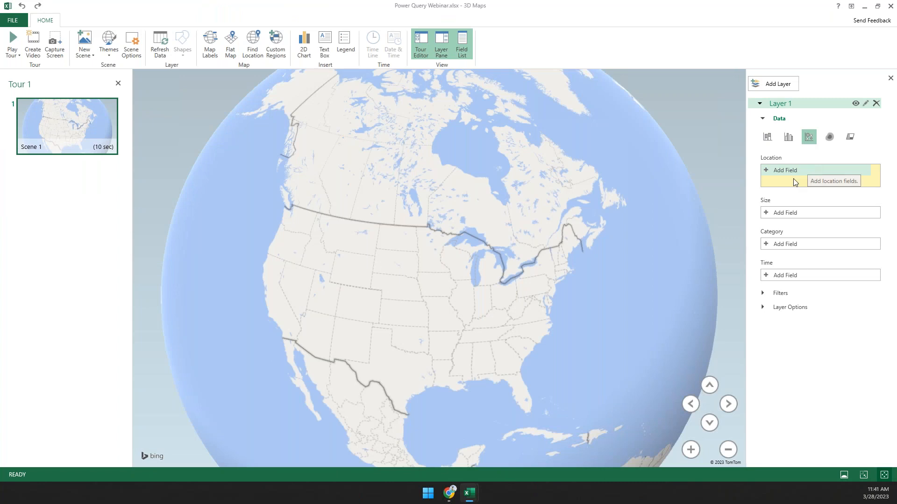
pyautogui.click(783, 172)
pyautogui.scroll(-5, 809, 228)
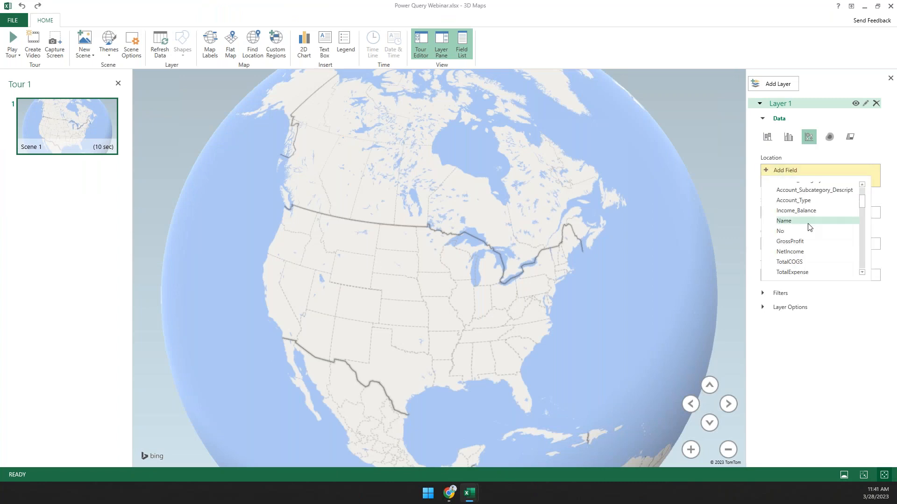
pyautogui.scroll(-3, 809, 229)
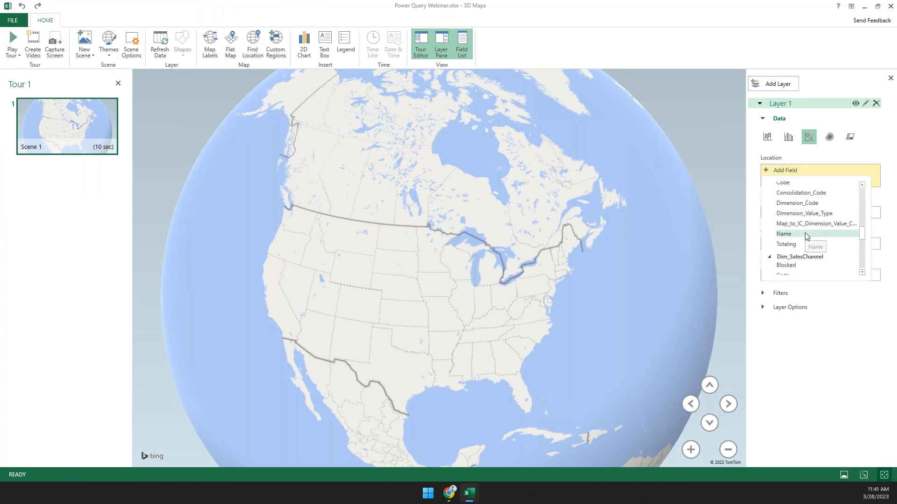
pyautogui.click(800, 234)
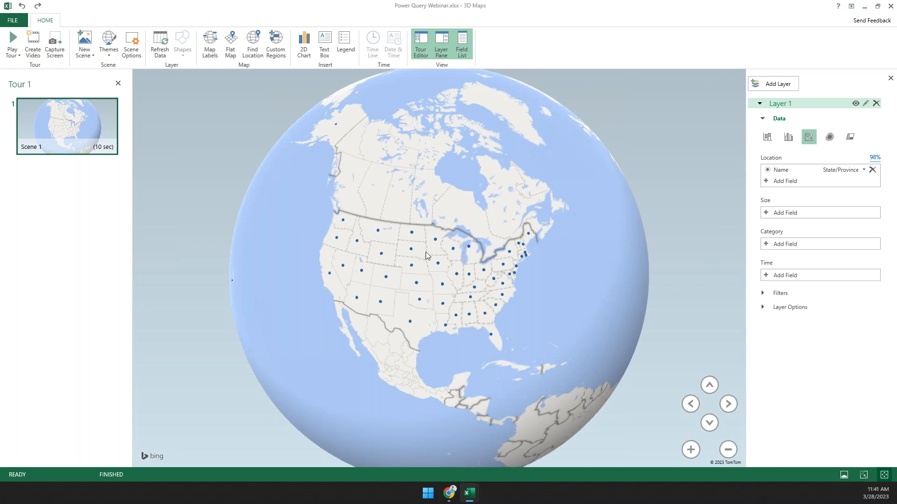
# Step: Set the size of the bubbles on the map to the NetIncome measure
pyautogui.click(787, 213)
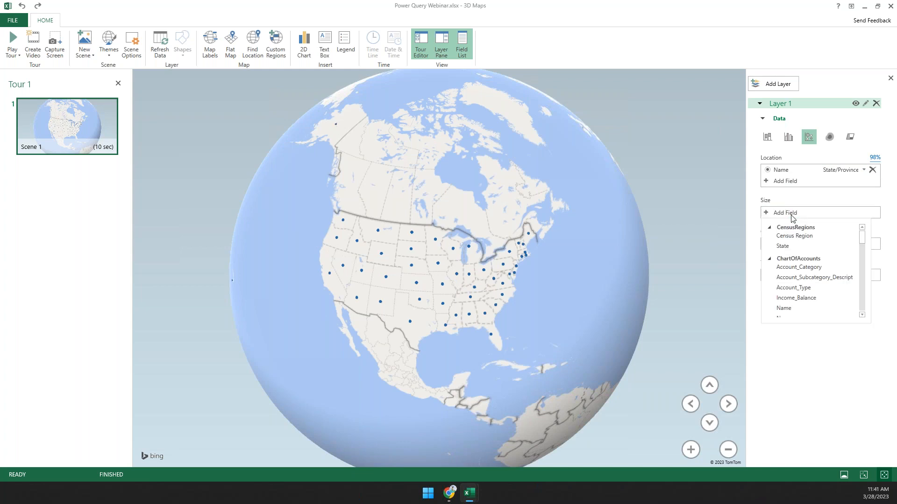
pyautogui.scroll(-3, 826, 282)
pyautogui.scroll(-4, 824, 281)
pyautogui.scroll(3, 821, 281)
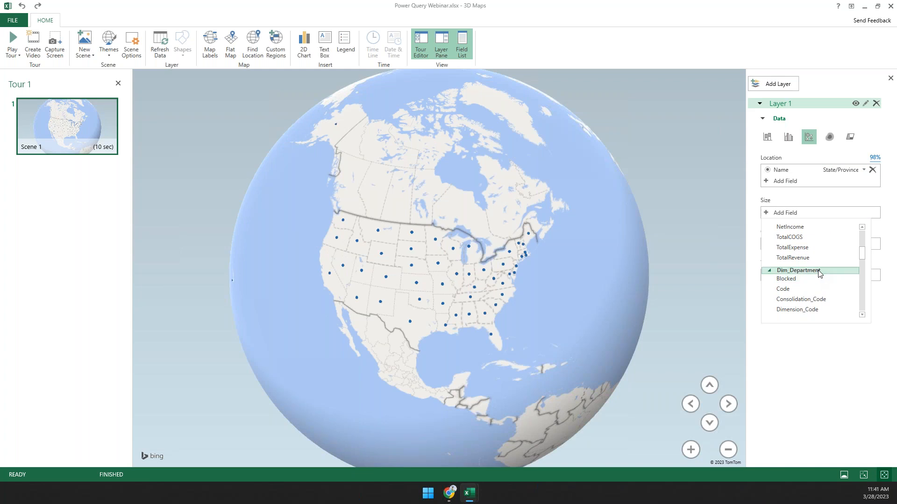
pyautogui.click(790, 227)
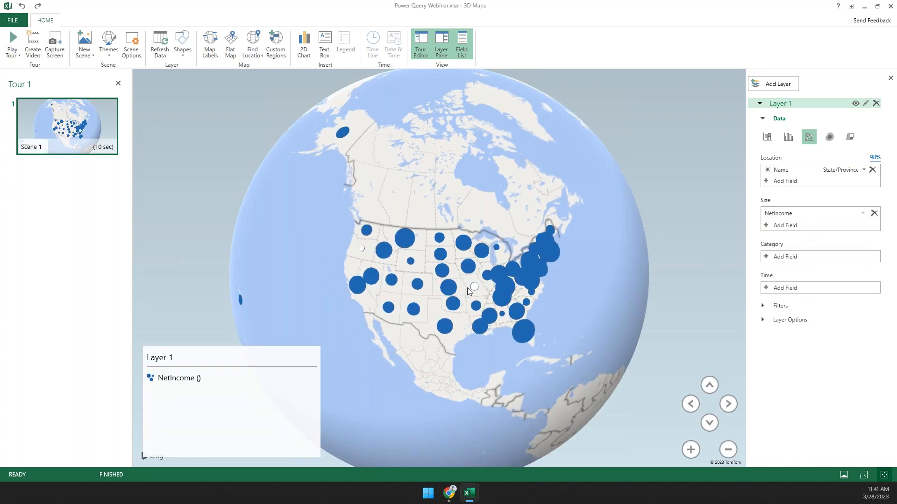
# Step: Split the bubbles by sales channel, using the Name field of Dim_SalesChannel as the category
pyautogui.click(785, 259)
pyautogui.scroll(-10, 808, 313)
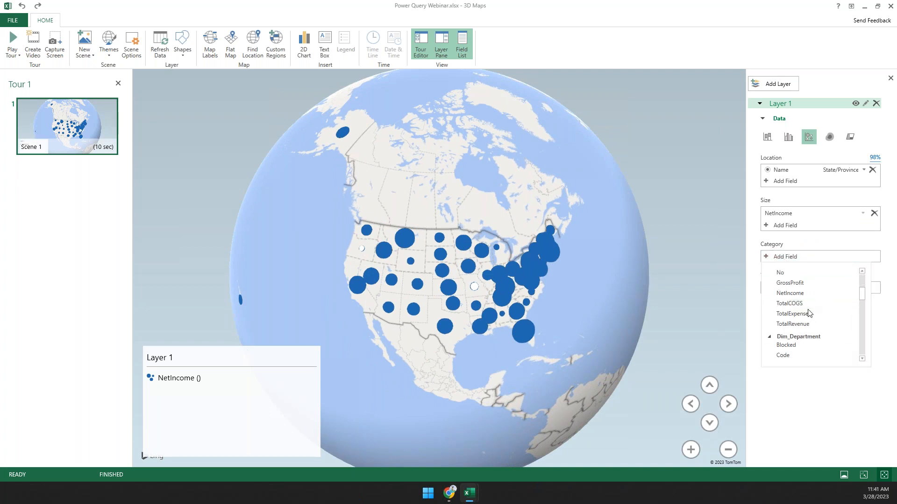
pyautogui.scroll(1, 808, 316)
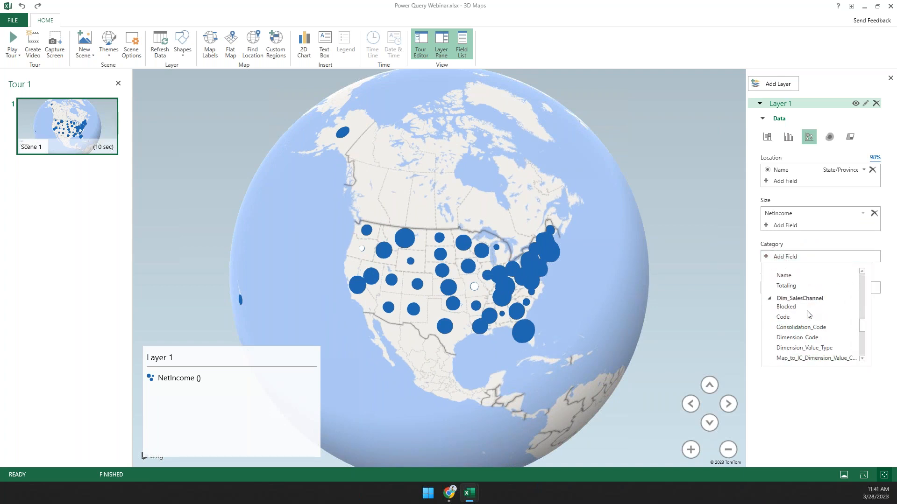
pyautogui.scroll(-2, 803, 318)
pyautogui.click(795, 326)
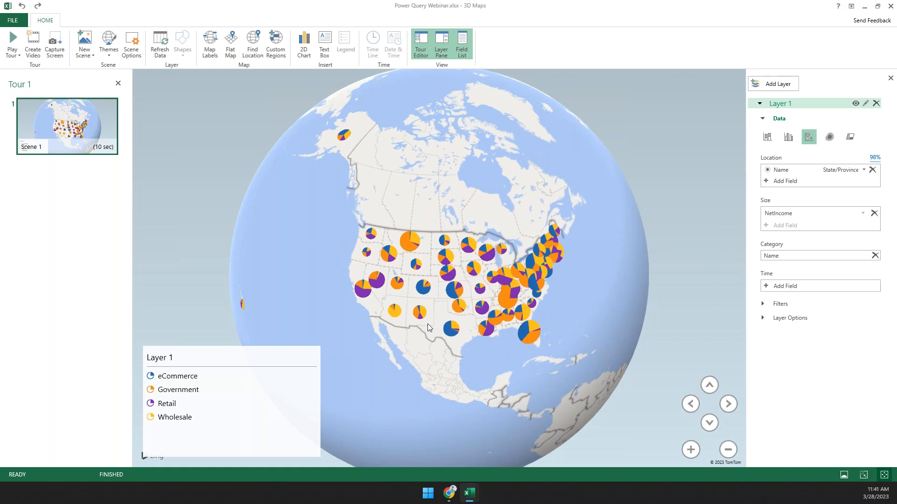
pyautogui.click(197, 377)
pyautogui.click(433, 248)
# Step: Add Posting_Date from GLEntries as the layer's time field, and play and pause the timeline animation
pyautogui.click(794, 285)
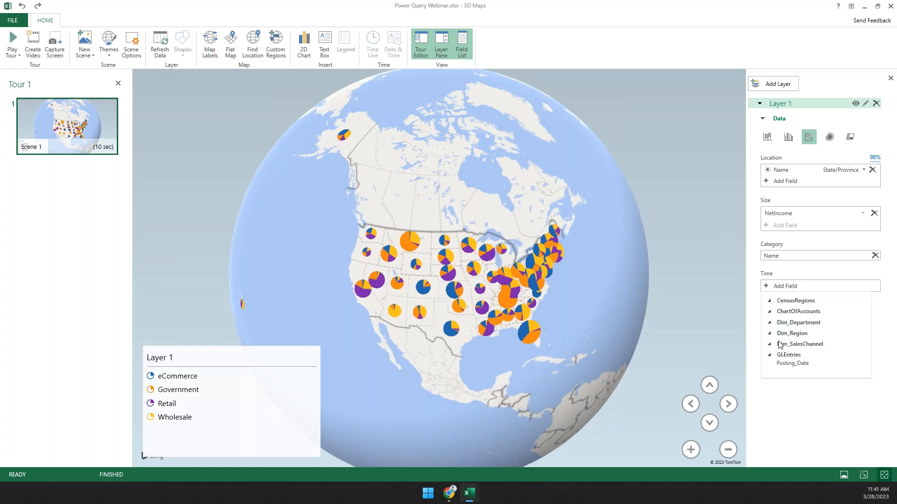
pyautogui.click(794, 364)
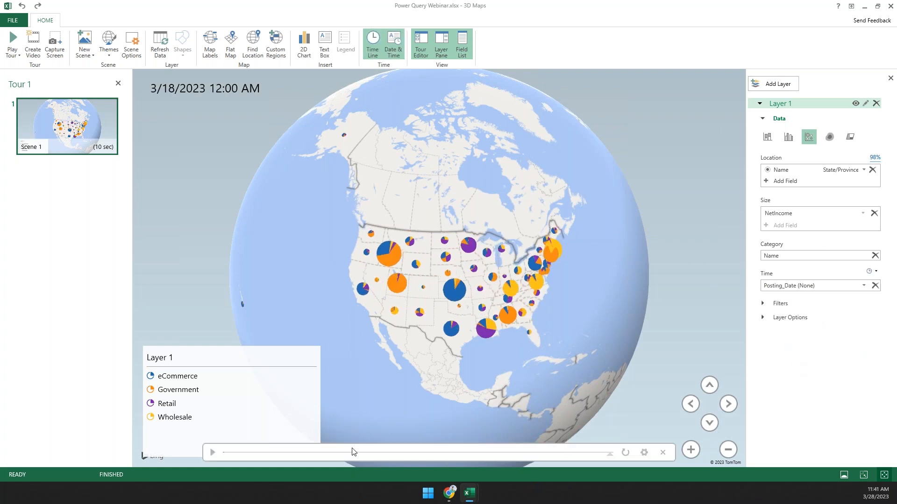
pyautogui.click(213, 453)
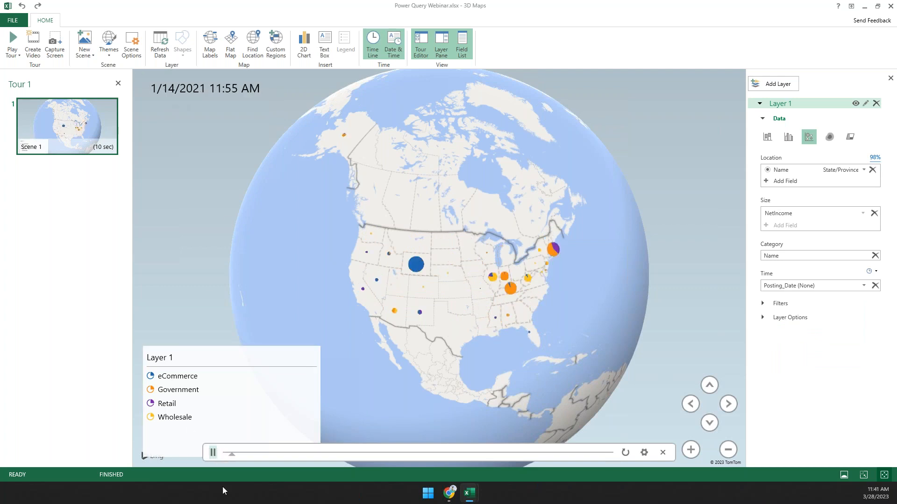
pyautogui.click(213, 453)
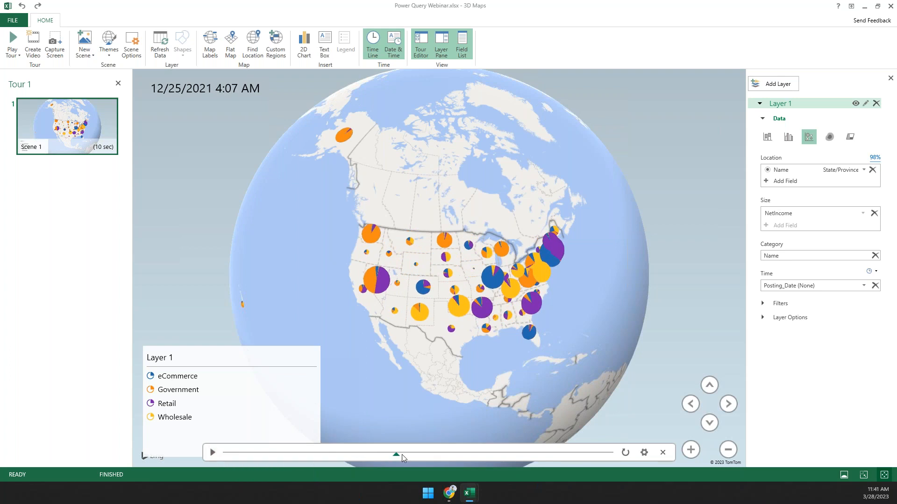
# Step: Move the map timeline forward to May and October 2022 and back to compare net income by sales channel
pyautogui.moveTo(398, 455); pyautogui.dragTo(467, 455)
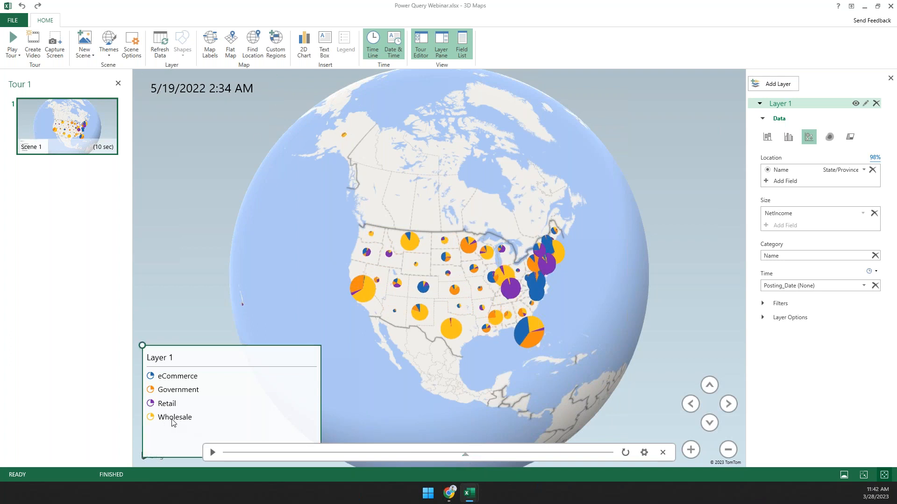
pyautogui.moveTo(467, 455); pyautogui.dragTo(543, 455)
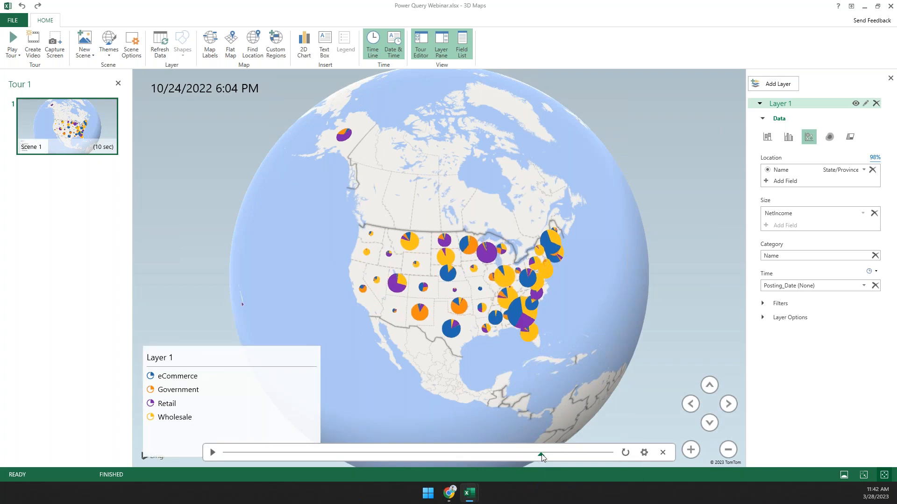
pyautogui.moveTo(543, 456); pyautogui.dragTo(465, 460)
# Step: Remove the sales channel category from the layer and change the visualization to Region
pyautogui.click(875, 255)
pyautogui.click(475, 454)
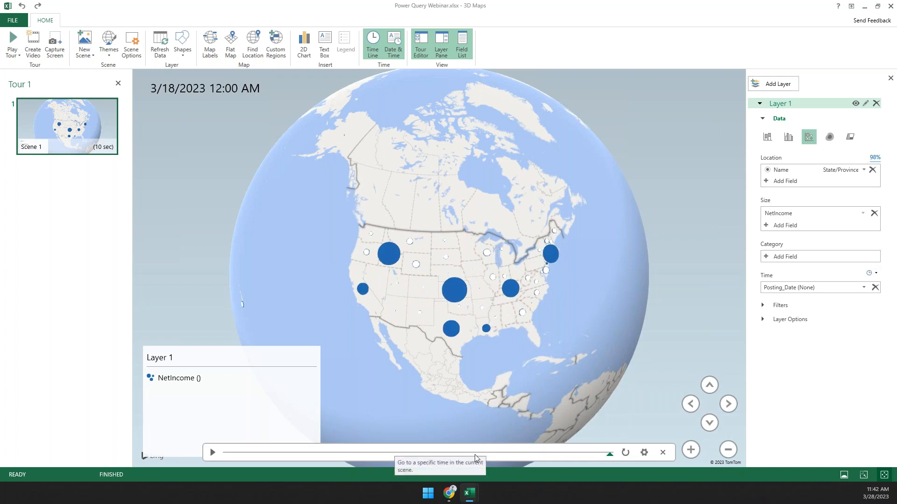
pyautogui.click(850, 136)
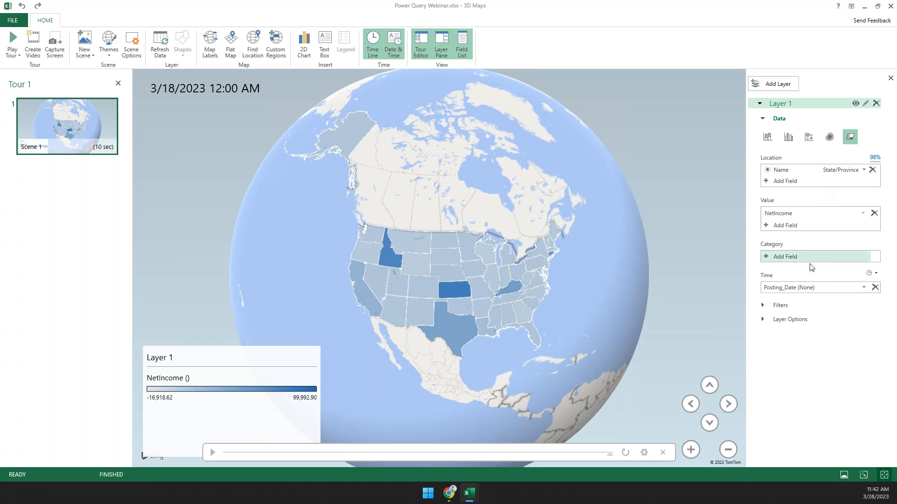
# Step: Set the category of the shaded region layer to the Name field of Dim_SalesChannel
pyautogui.click(810, 258)
pyautogui.scroll(-5, 795, 323)
pyautogui.scroll(-5, 795, 322)
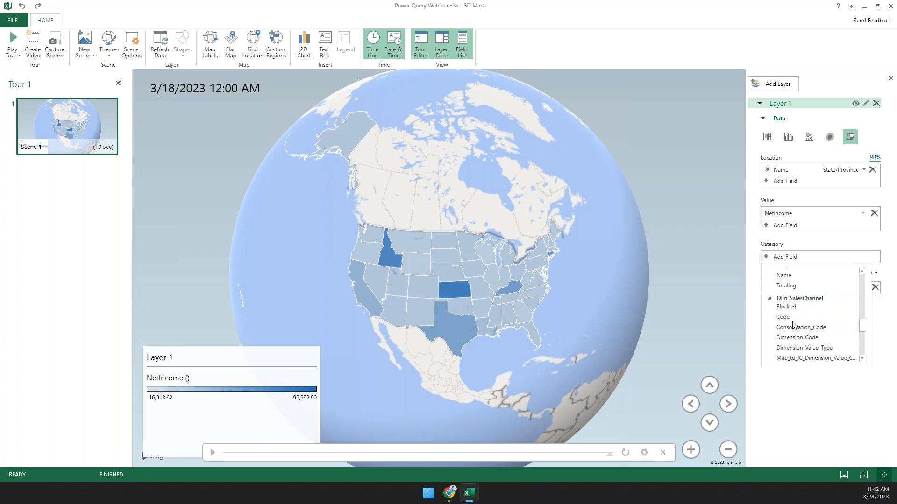
pyautogui.click(791, 346)
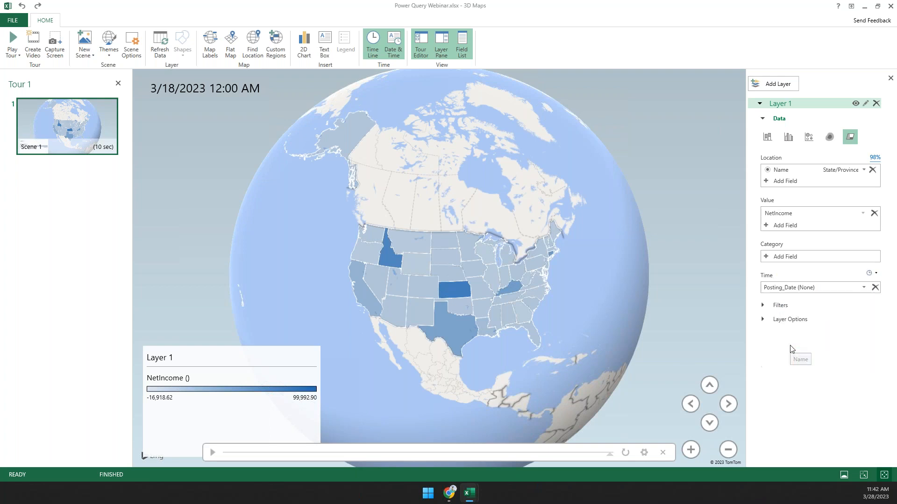
# Step: Examine the shaded states over time by moving the timeline to February 2023, March 2022 and July 2022 and playing the tour full screen
pyautogui.click(600, 452)
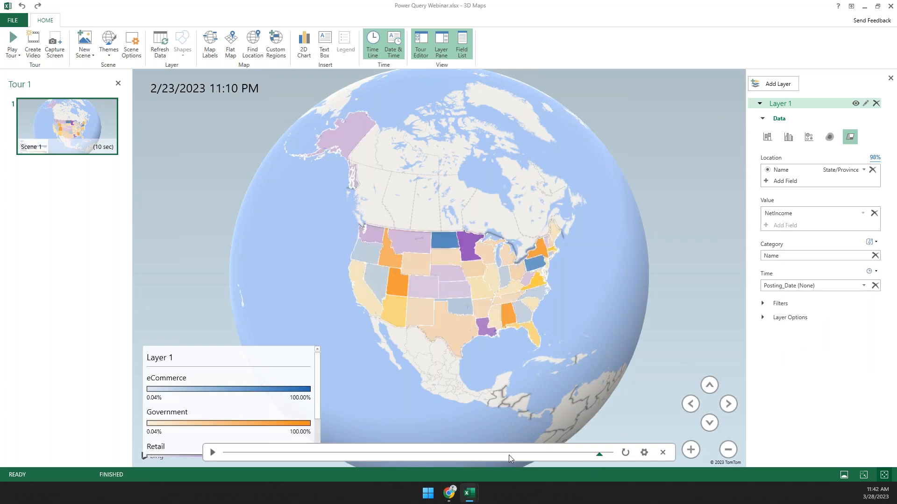
pyautogui.click(437, 455)
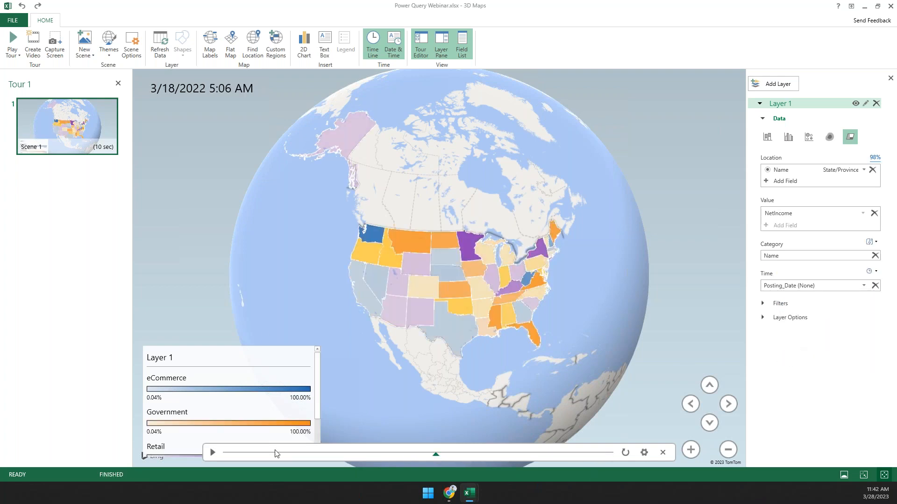
pyautogui.click(12, 42)
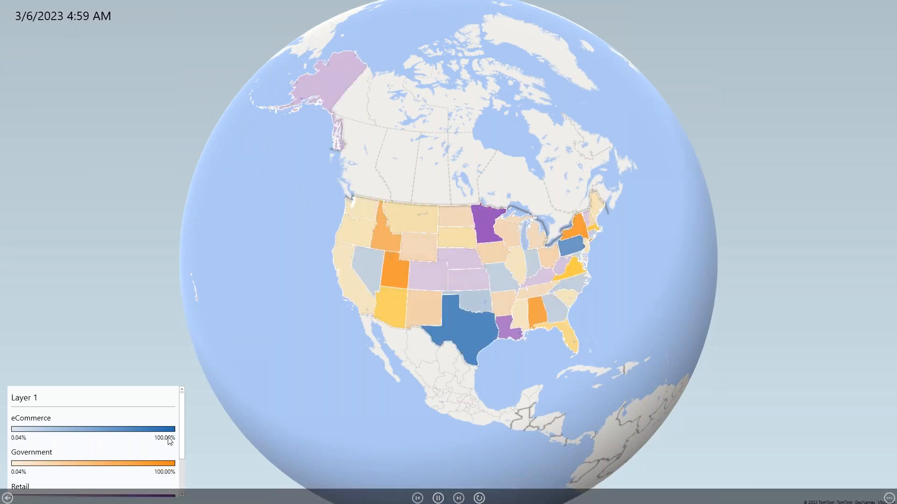
pyautogui.press('Escape')
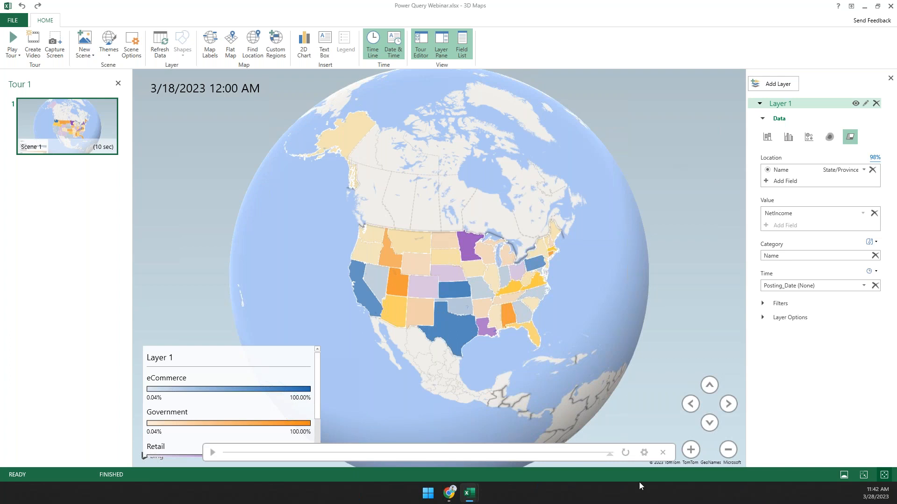
pyautogui.moveTo(609, 454); pyautogui.dragTo(499, 455)
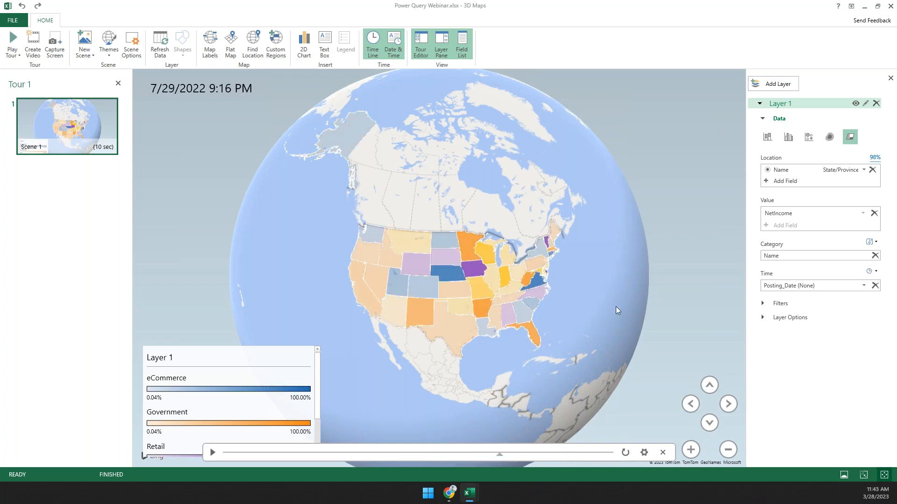
# Step: Close the 3D Map and return to the PivotTables on Sheet1
pyautogui.click(890, 5)
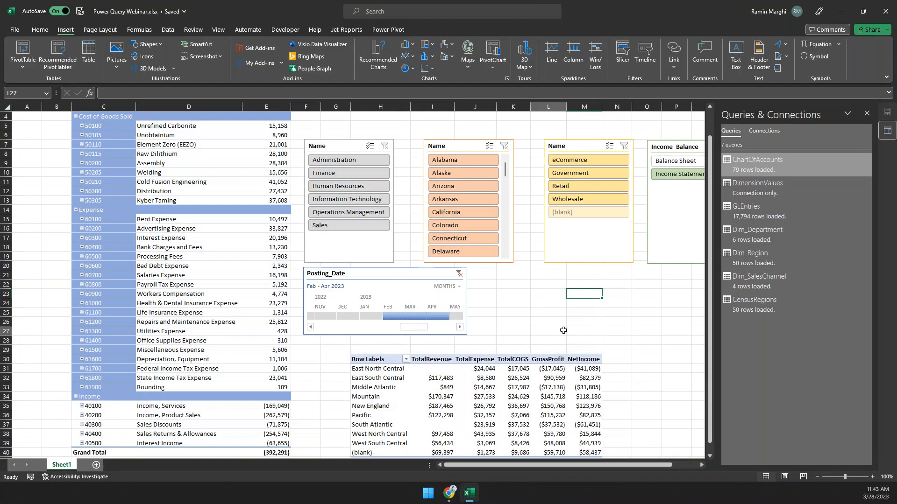
pyautogui.click(563, 330)
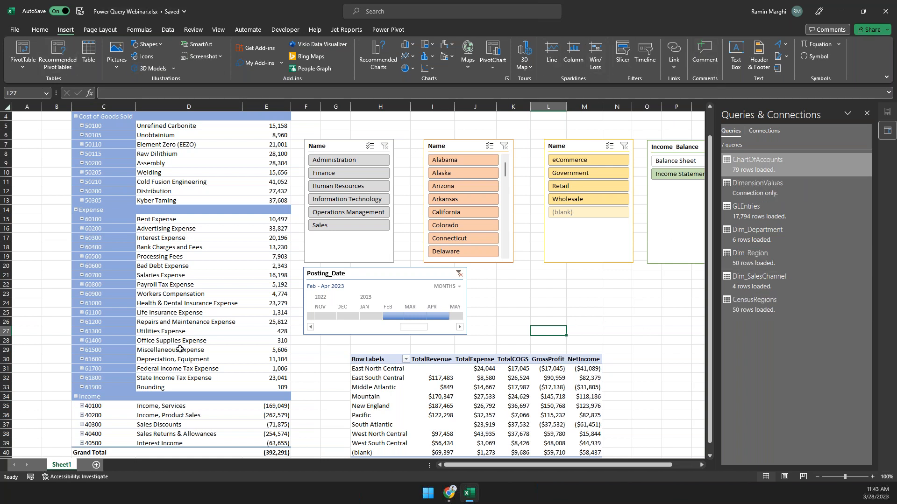
pyautogui.click(535, 293)
pyautogui.scroll(-2, 535, 293)
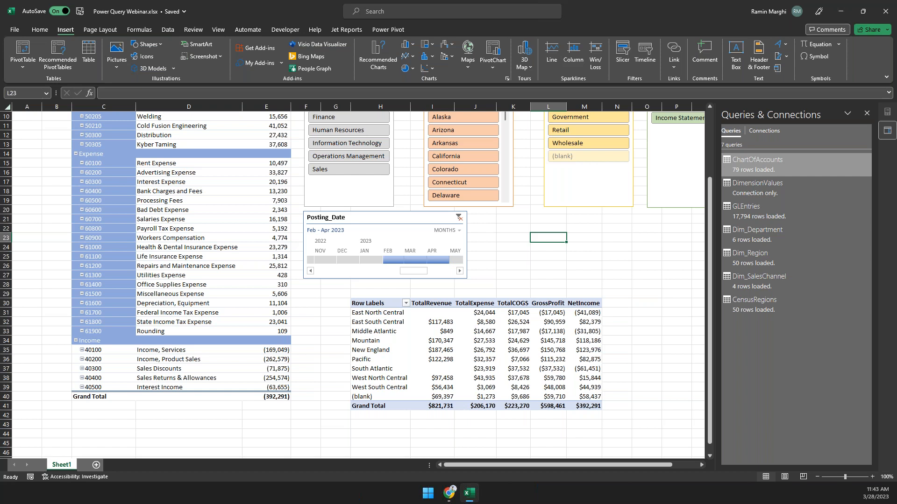
# Step: Open the GLEntries query for editing in the Power Query Editor
pyautogui.rightClick(772, 218)
pyautogui.click(796, 245)
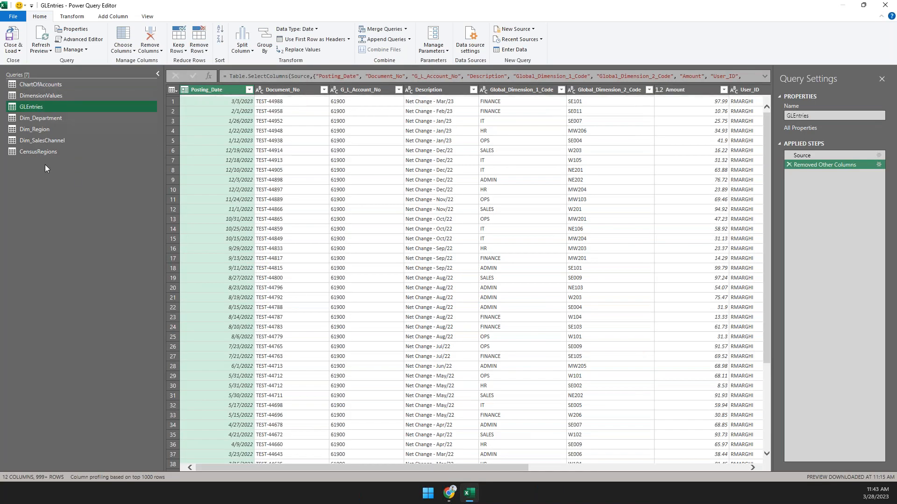
pyautogui.rightClick(44, 160)
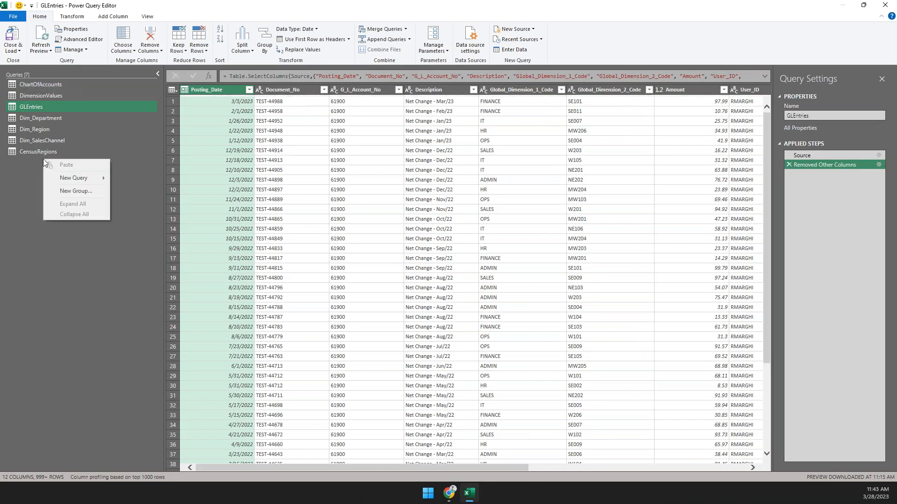
pyautogui.moveTo(70, 178)
pyautogui.rightClick(42, 149)
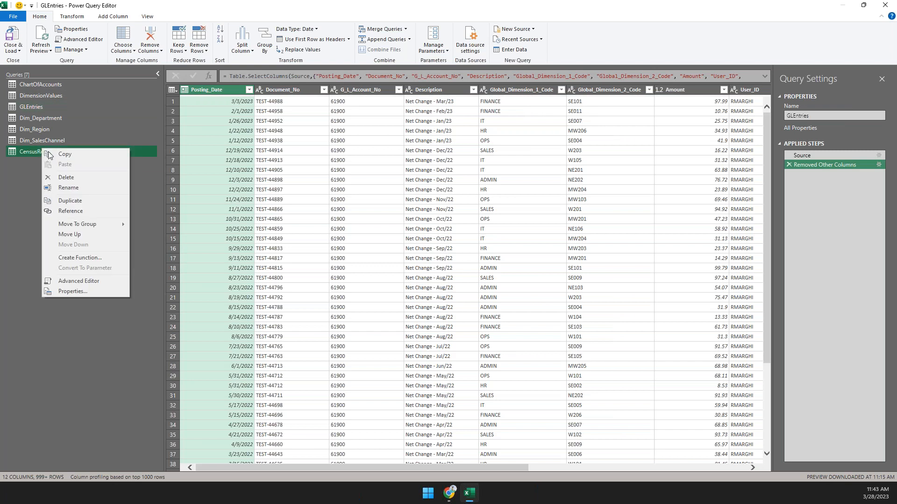
pyautogui.click(122, 352)
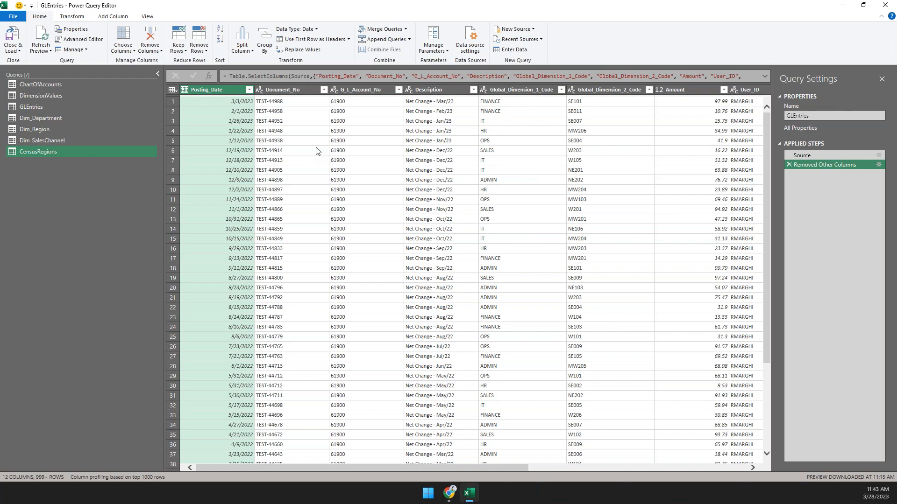
# Step: Examine the M code of the GLEntries query, then view the DAX and Power Query M formula language reference pages in Chrome
pyautogui.click(80, 40)
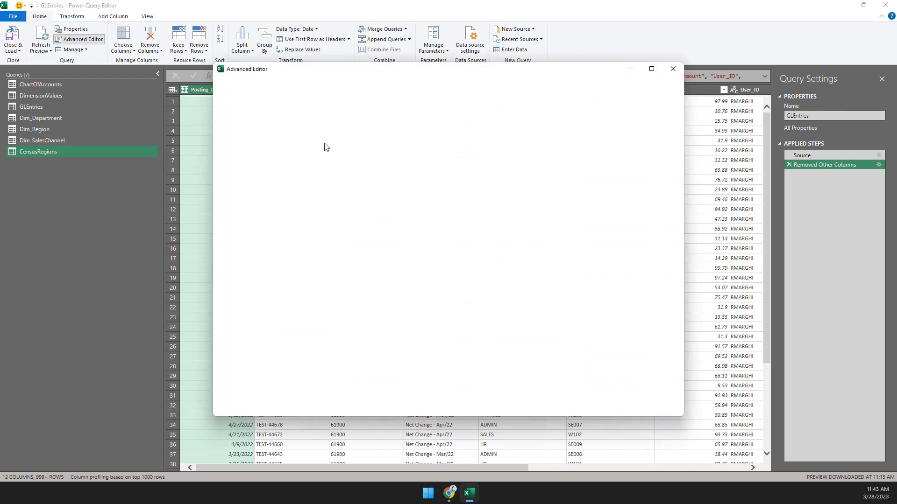
pyautogui.moveTo(262, 124); pyautogui.dragTo(169, 116)
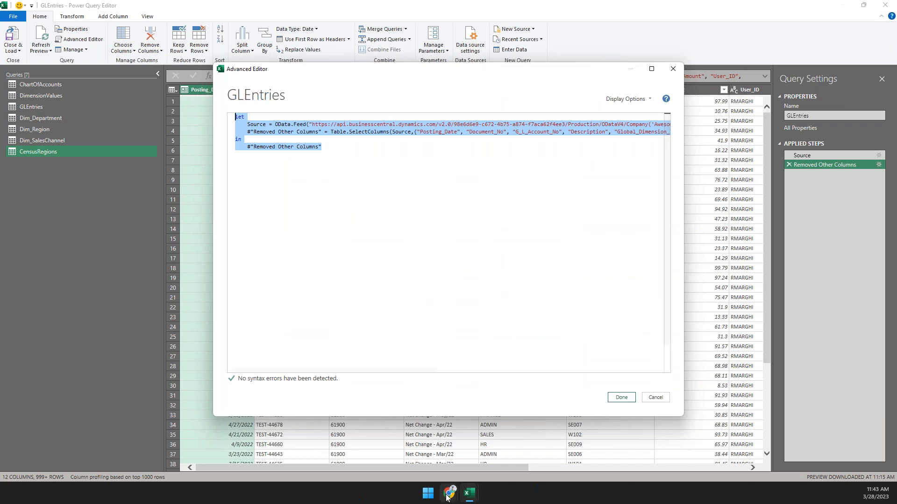
pyautogui.moveTo(449, 493)
pyautogui.click(489, 445)
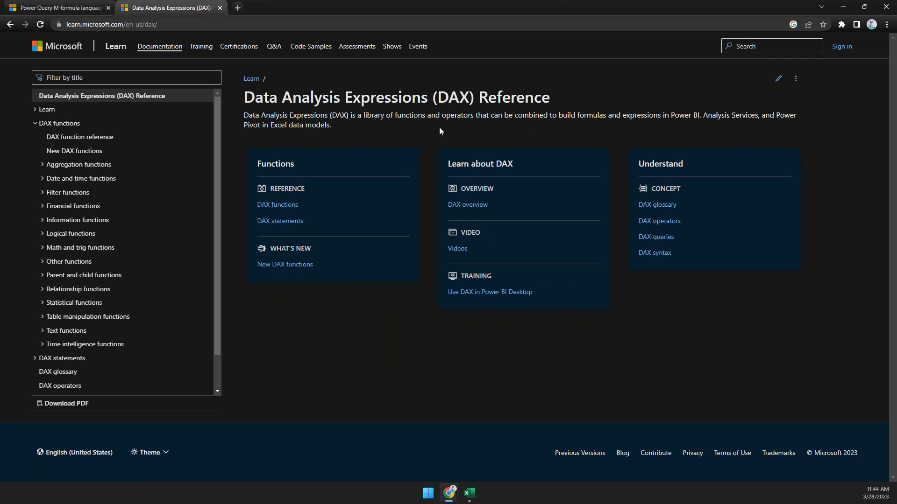
pyautogui.hotkey('ctrl', 'Tab')
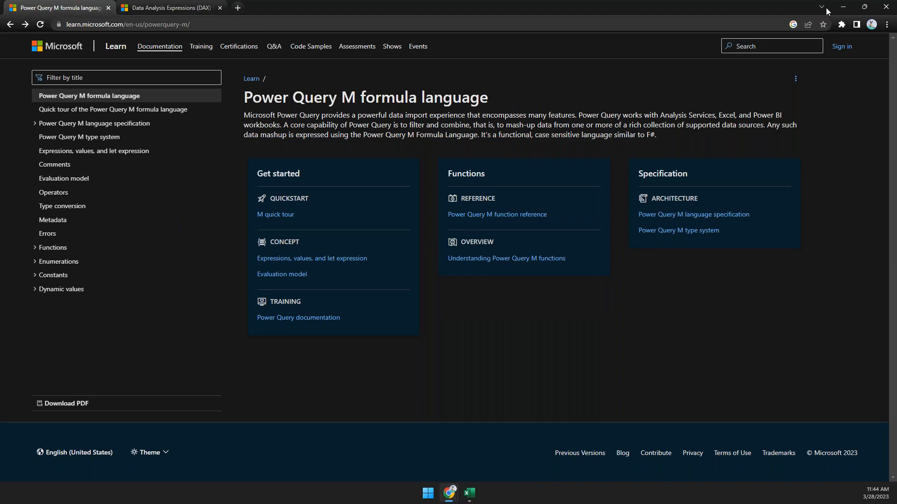
pyautogui.click(843, 7)
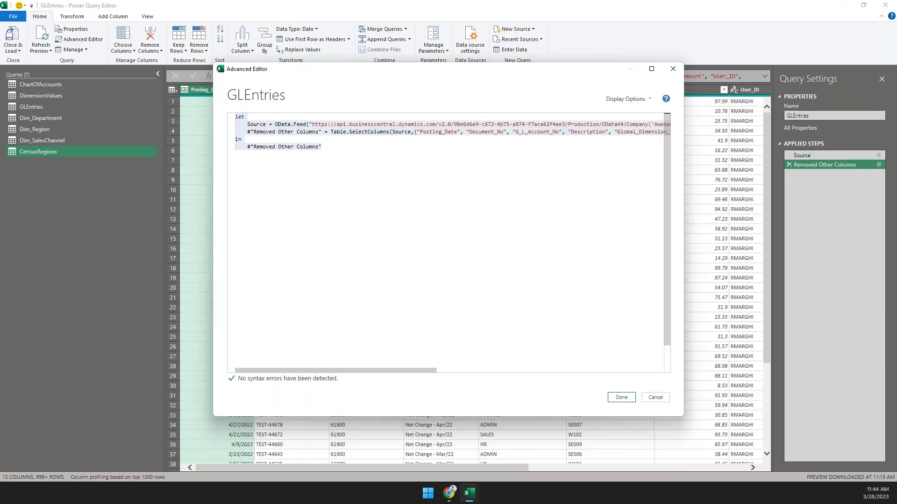
pyautogui.click(673, 68)
# Step: Examine the Account_Category values down the full ChartOfAccounts query
pyautogui.click(70, 86)
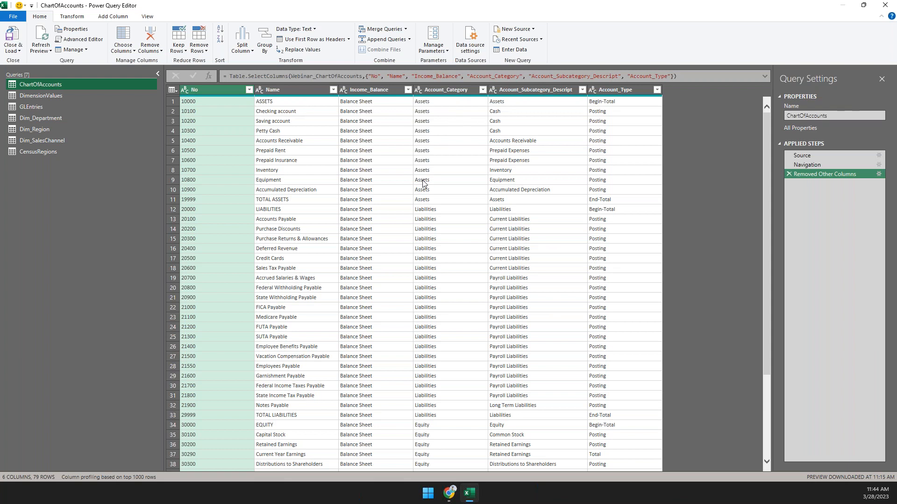
pyautogui.click(421, 103)
pyautogui.scroll(-1, 434, 308)
pyautogui.scroll(-15, 434, 312)
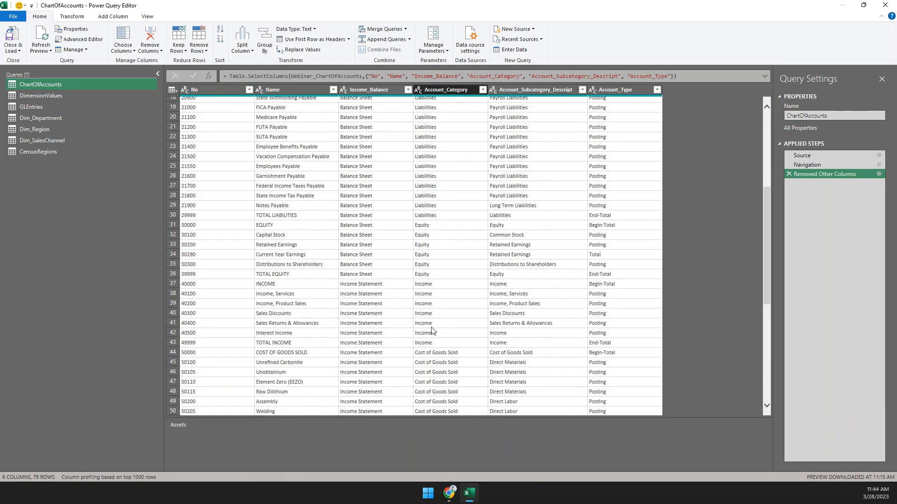
pyautogui.click(445, 186)
pyautogui.click(441, 236)
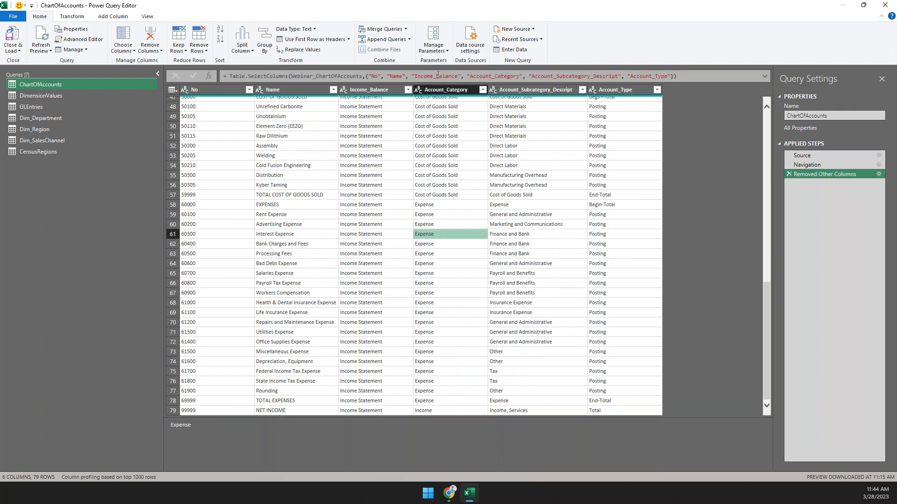
pyautogui.scroll(10, 437, 233)
pyautogui.scroll(6, 438, 233)
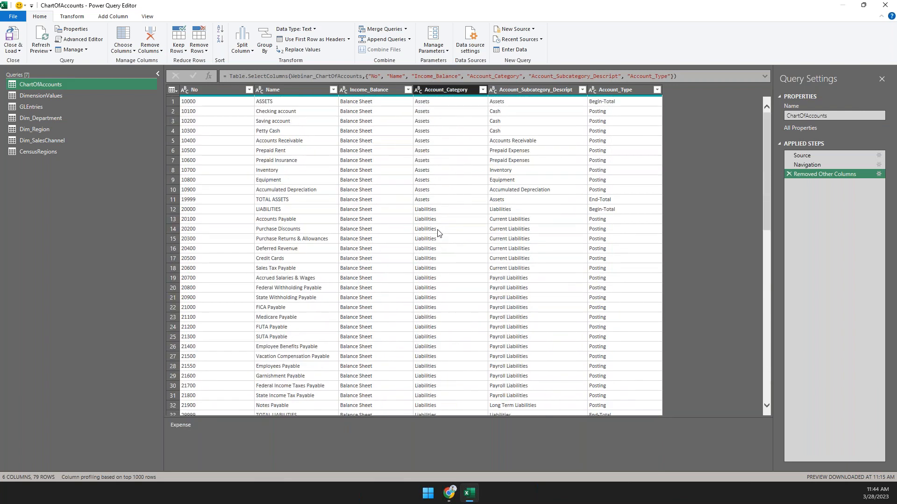
# Step: Start a custom column named Sorted Category in the ChartOfAccounts query
pyautogui.click(72, 16)
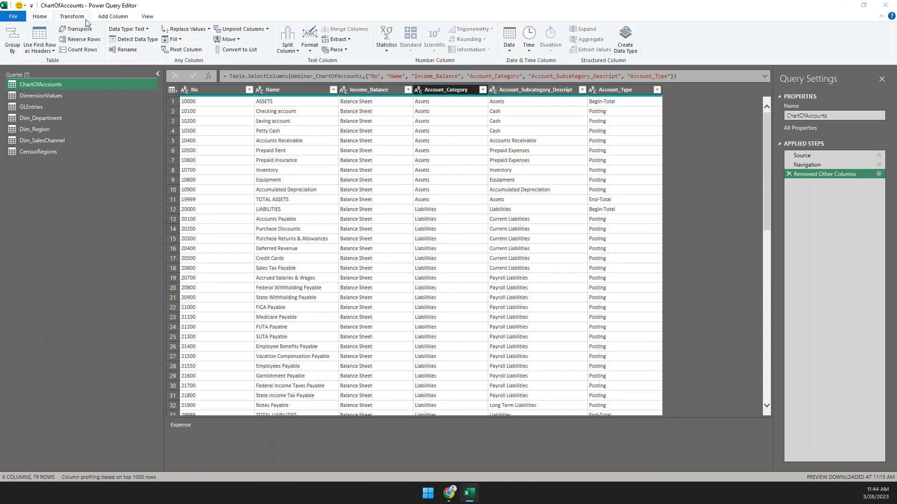
pyautogui.click(114, 17)
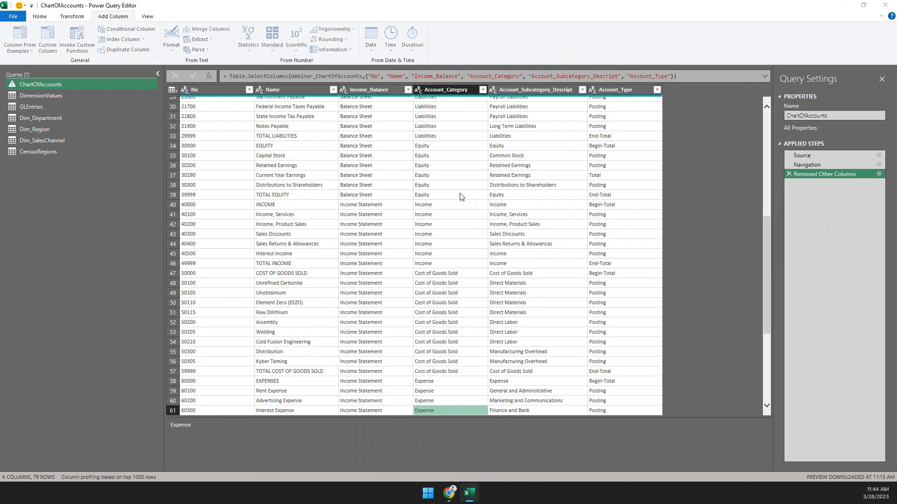
pyautogui.moveTo(321, 194); pyautogui.dragTo(237, 187)
pyautogui.write('Sorted ')
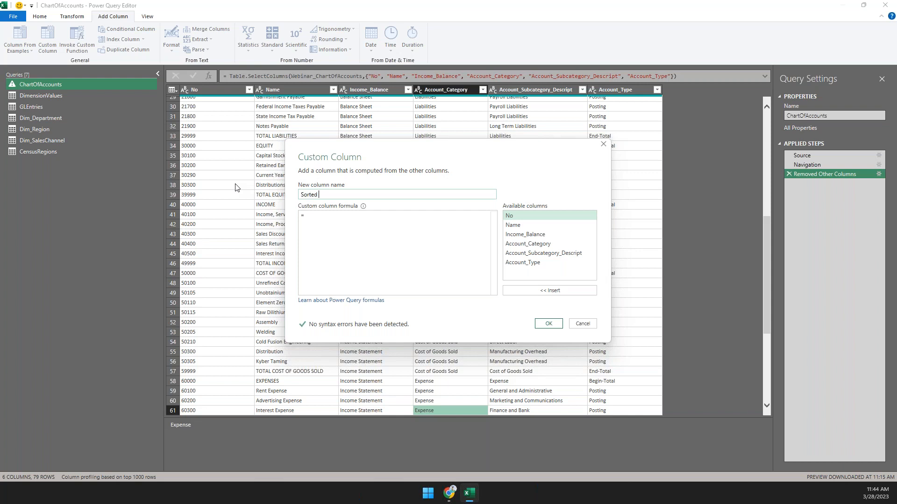
pyautogui.write('Category')
pyautogui.click(331, 229)
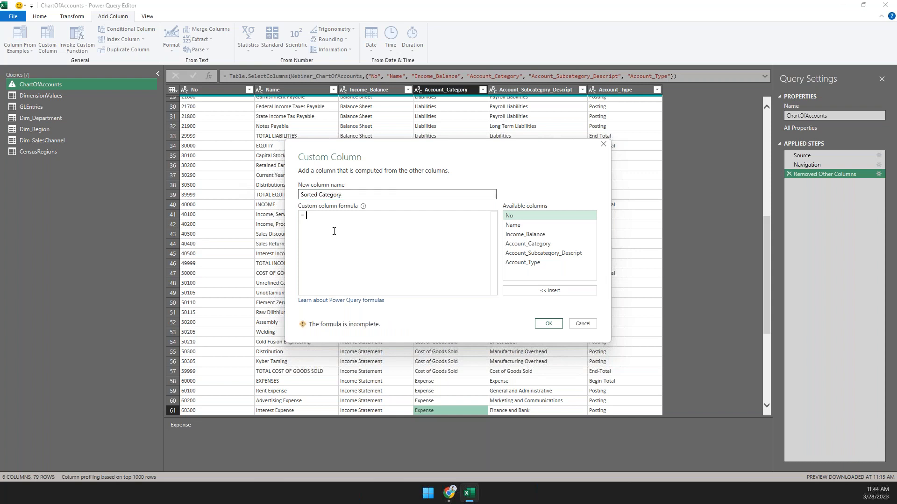
pyautogui.write('if ')
pyautogui.write('[Account_Category]')
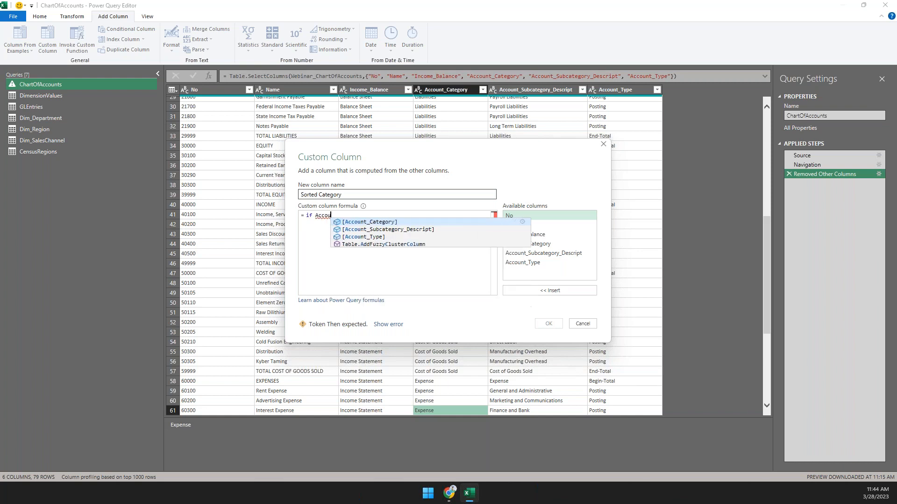
pyautogui.write(' = "Assets')
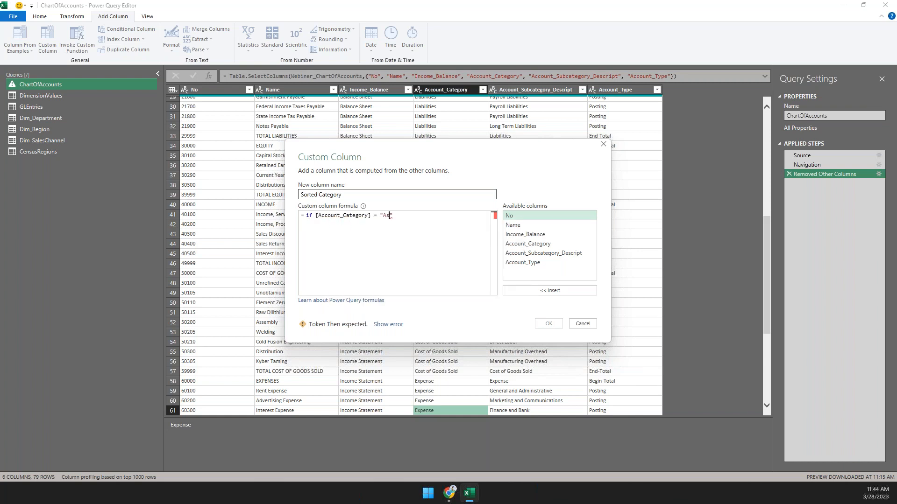
pyautogui.write('" then "1" else if')
pyautogui.hotkey('shift', 'Home')
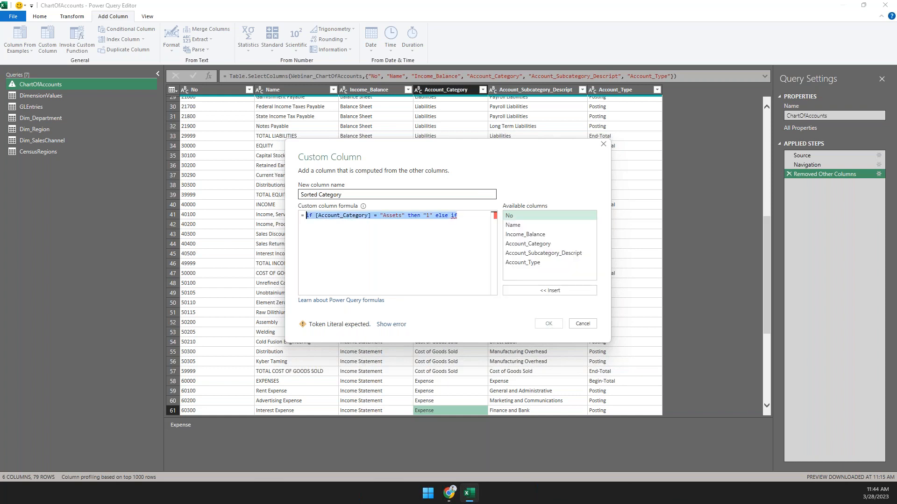
pyautogui.press('BackSpace')
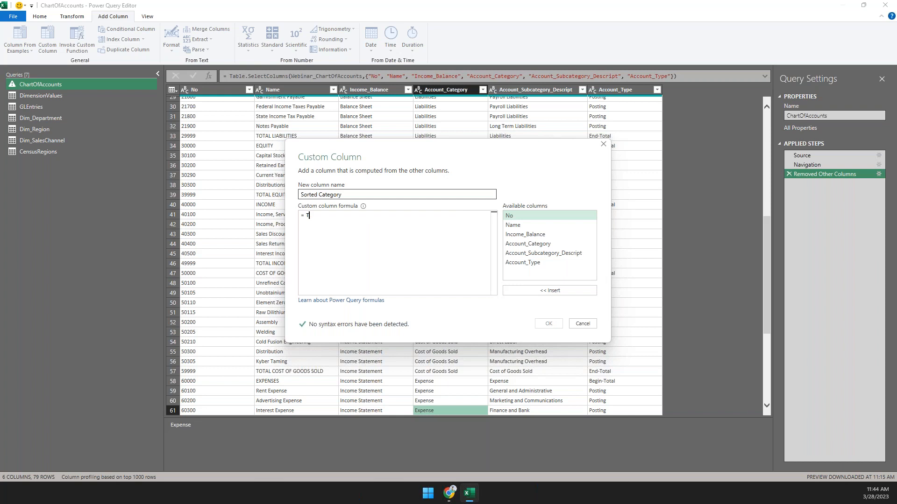
# Step: Create the custom column with the formula Text.Start([No],1) & " - " & [Account_Category]
pyautogui.write('Text.Start(No')
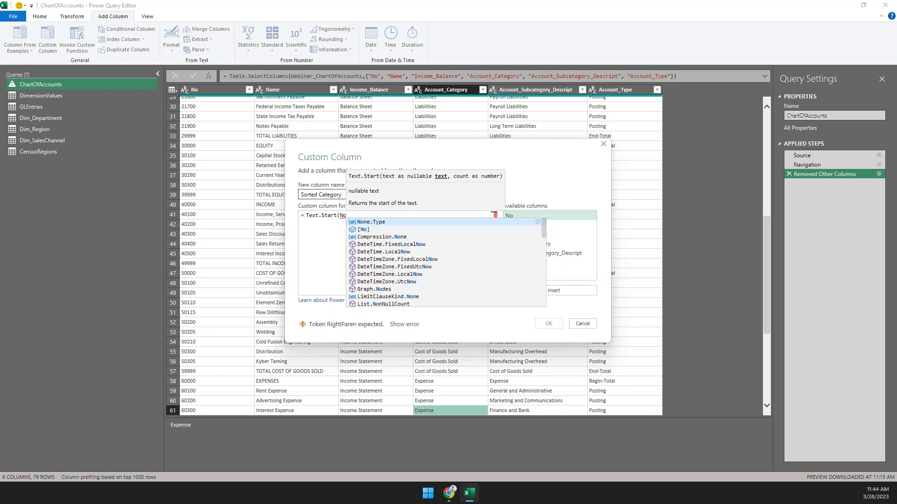
pyautogui.press('Down')
pyautogui.press('Tab')
pyautogui.write(',1) &')
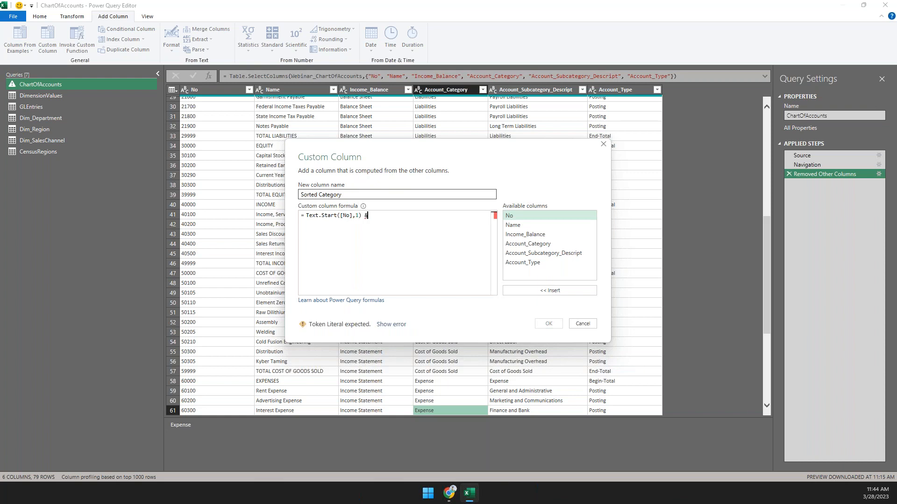
pyautogui.write(' " - " & ')
pyautogui.write('Acc')
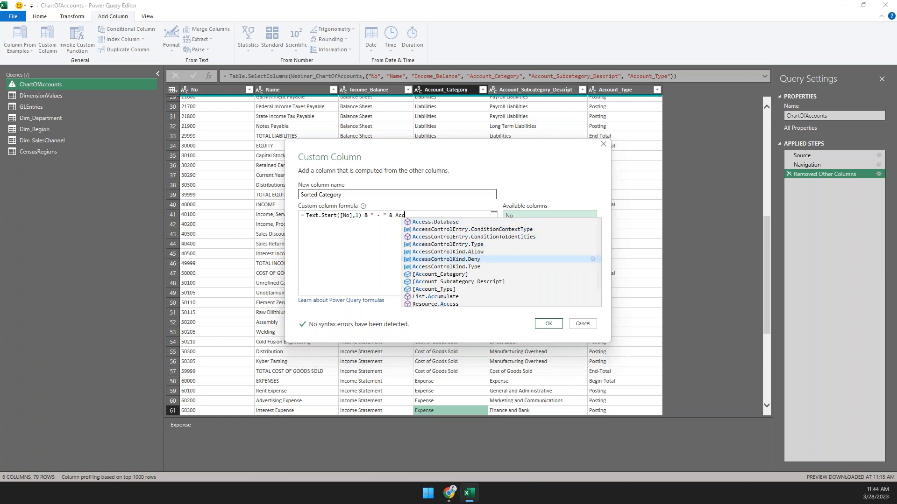
pyautogui.press('Down')
pyautogui.press('Down')
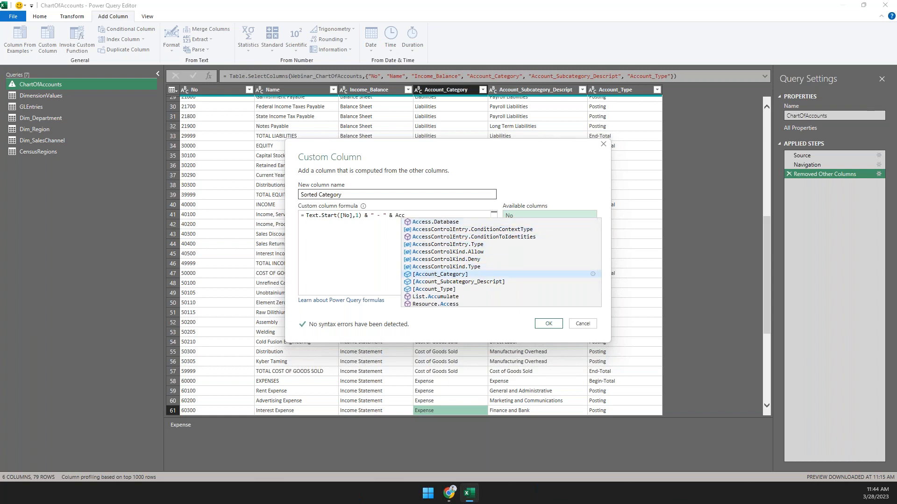
pyautogui.press('Tab')
pyautogui.click(549, 324)
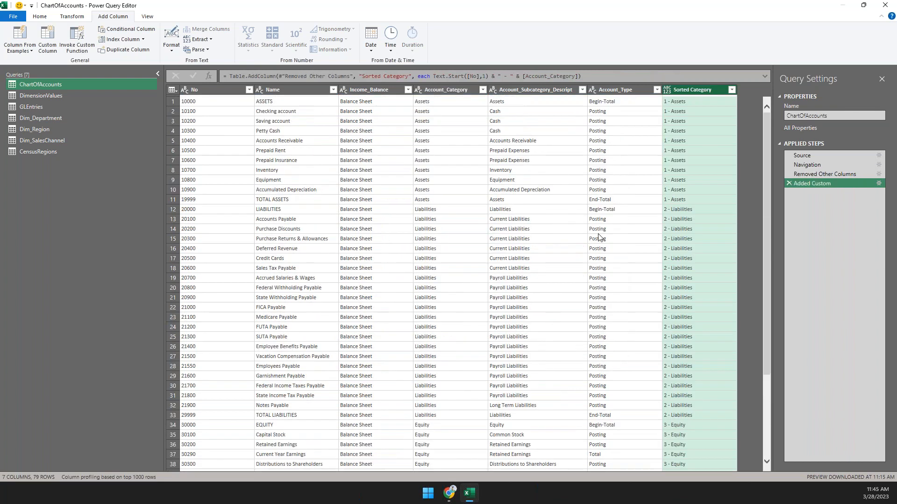
# Step: Check the Sorted Category values down the chart of accounts and review the table at each applied step of the query
pyautogui.click(684, 219)
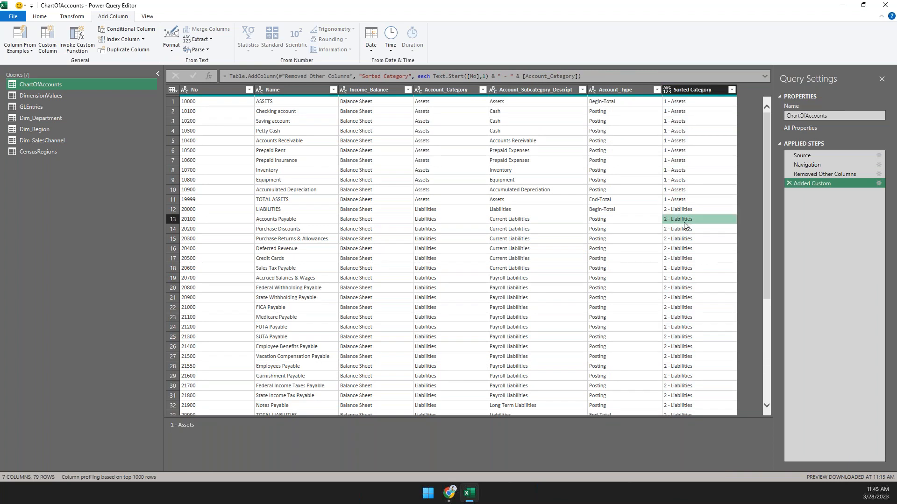
pyautogui.click(692, 356)
pyautogui.scroll(-16, 691, 356)
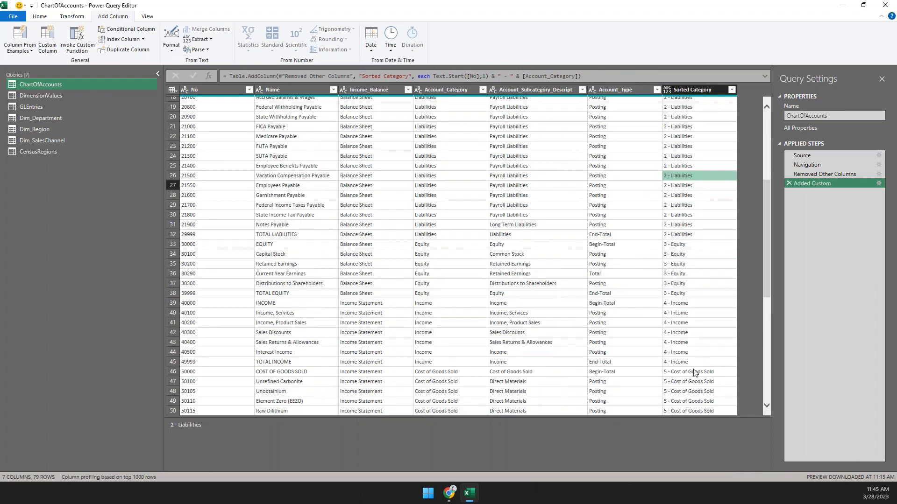
pyautogui.scroll(16, 705, 273)
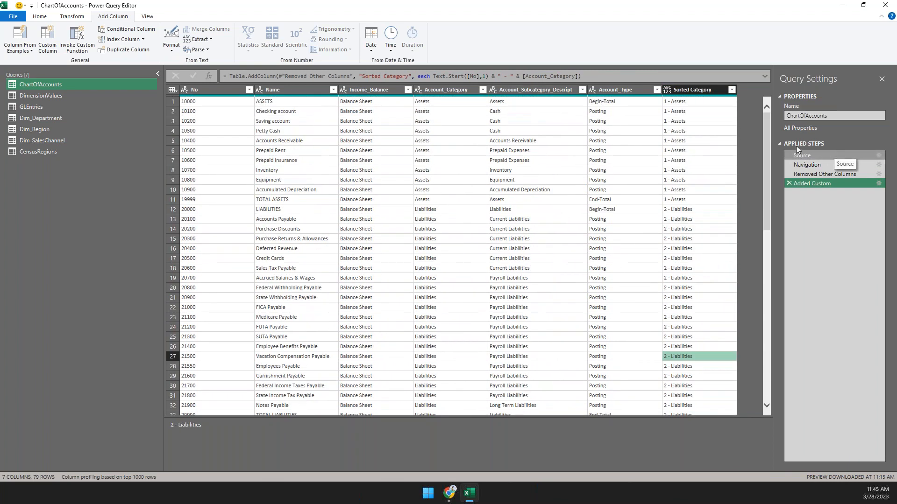
pyautogui.click(827, 156)
pyautogui.click(826, 163)
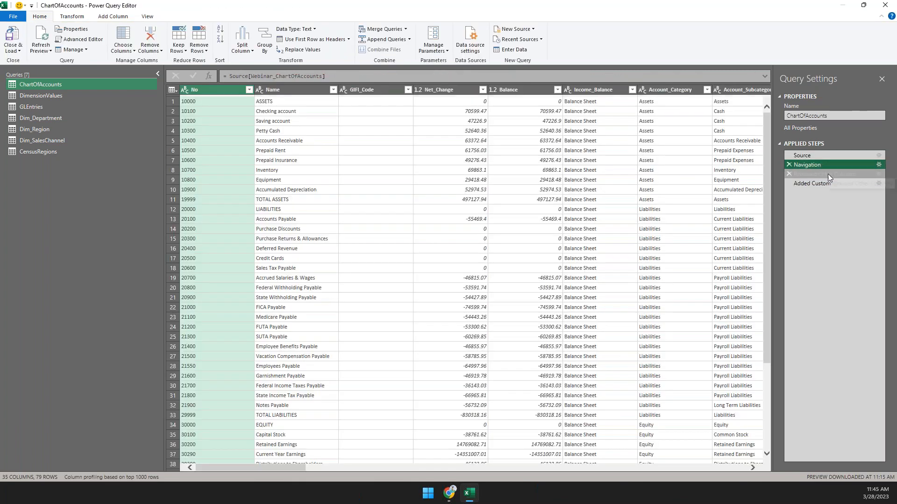
pyautogui.click(828, 173)
pyautogui.click(825, 183)
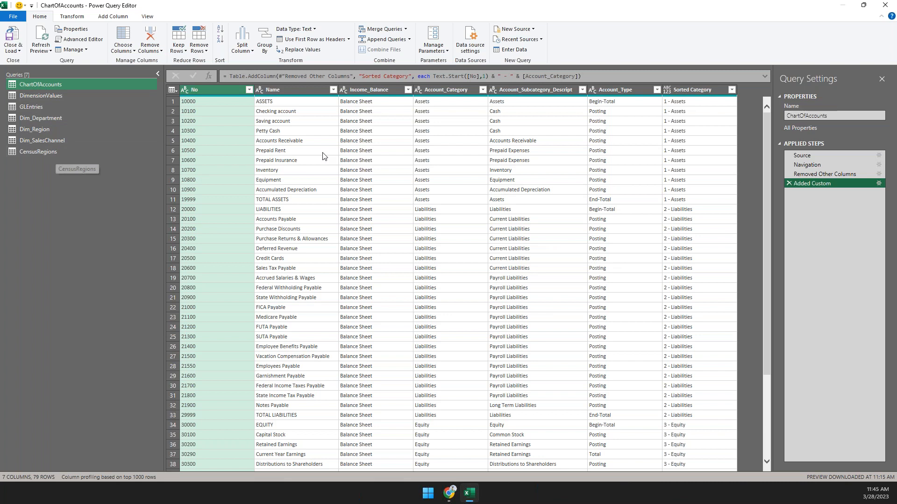
# Step: Close and load the queries to the workbook, and show Queries & Connections in place of the PivotTable Fields
pyautogui.click(13, 37)
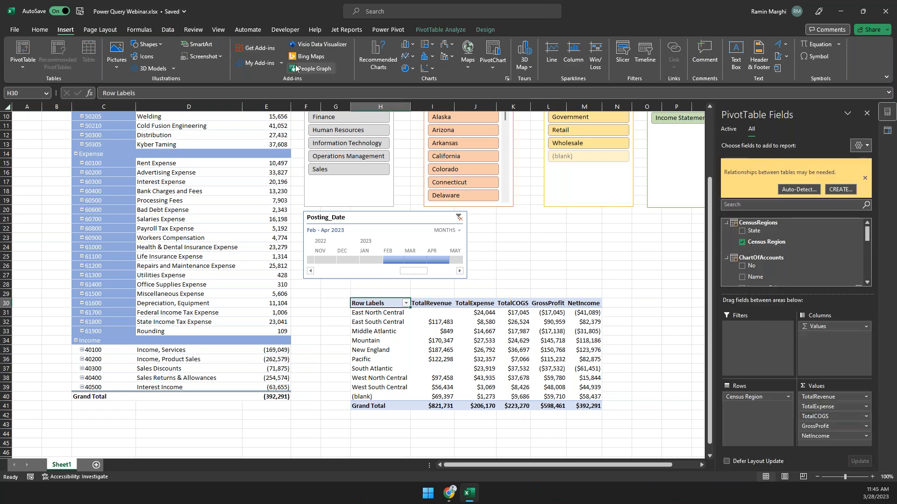
pyautogui.click(168, 30)
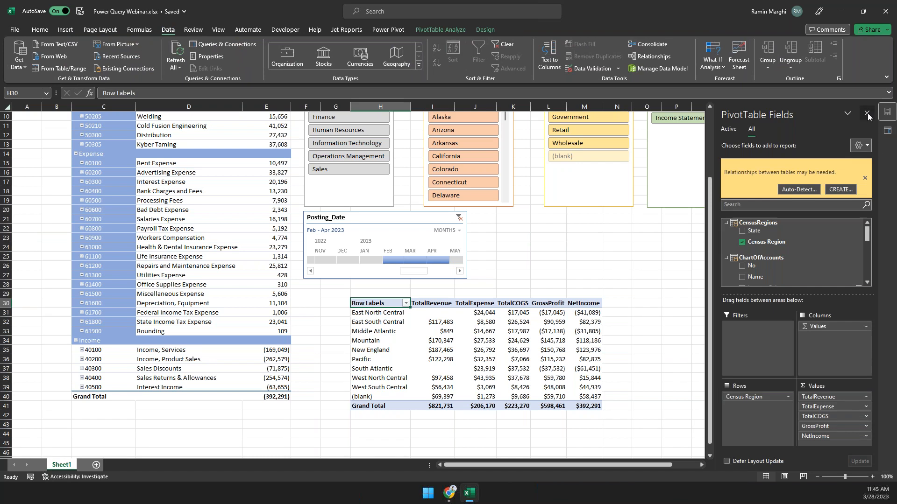
pyautogui.click(867, 115)
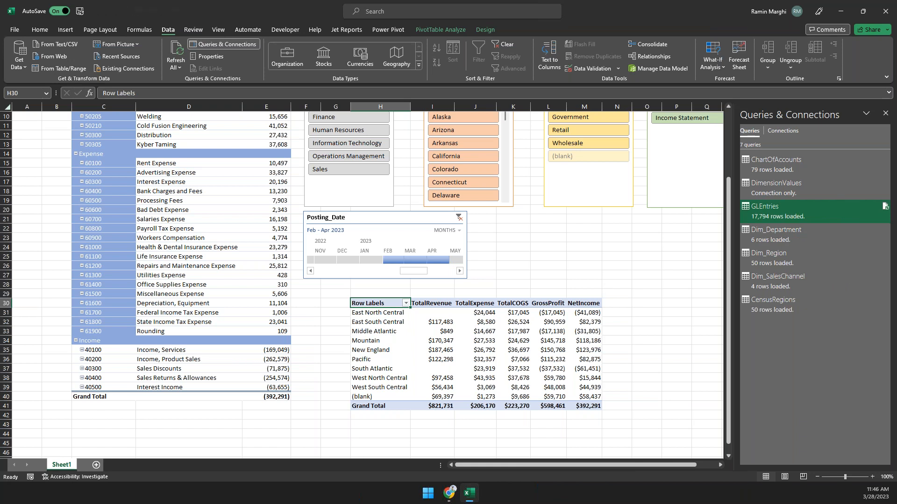
pyautogui.click(635, 304)
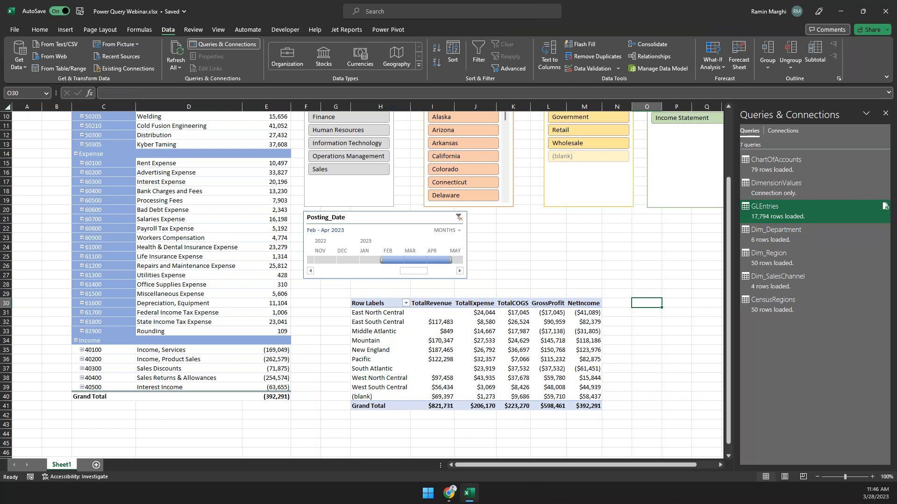
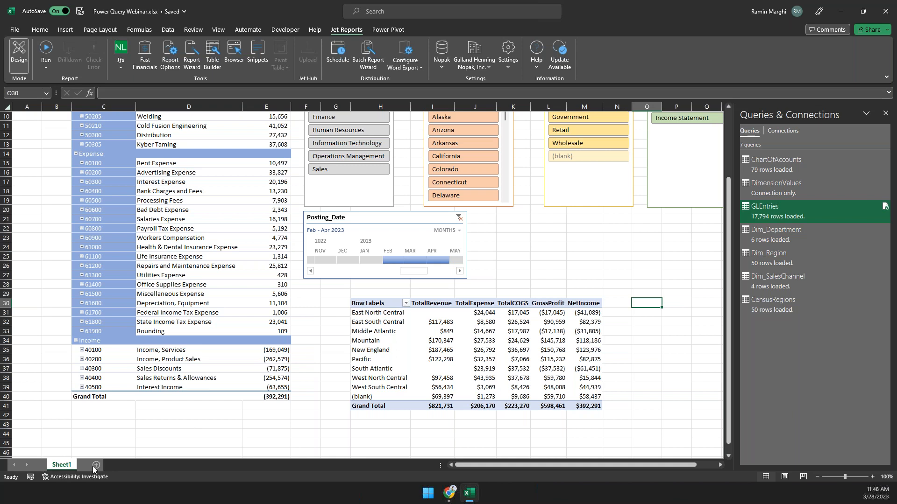
# Step: Add a new worksheet and rename it Options
pyautogui.rightClick(93, 464)
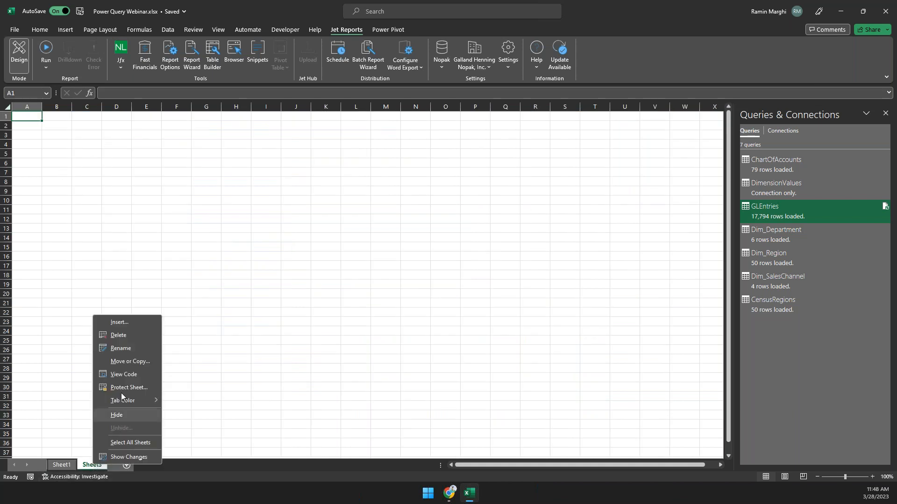
pyautogui.click(121, 348)
pyautogui.write('Options')
pyautogui.press('Return')
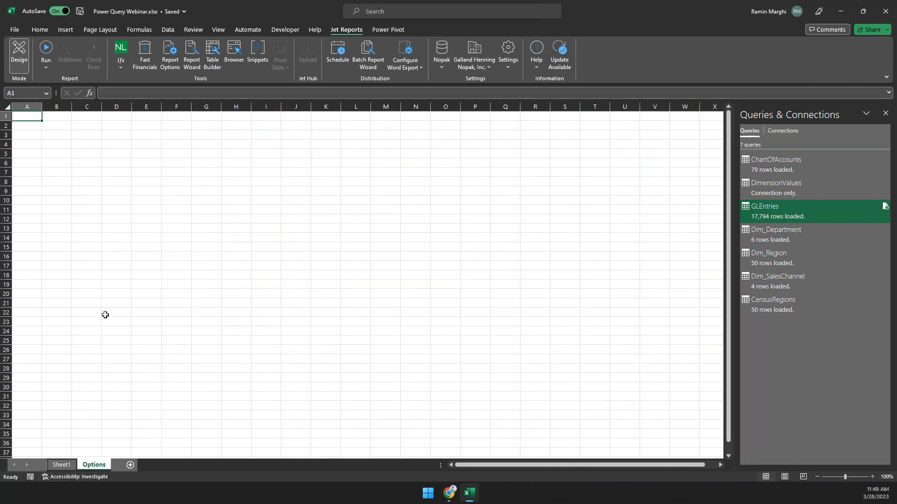
# Step: Enter the headers Option and Value in cells B2 and C2 of the Options sheet
pyautogui.click(56, 125)
pyautogui.click(65, 30)
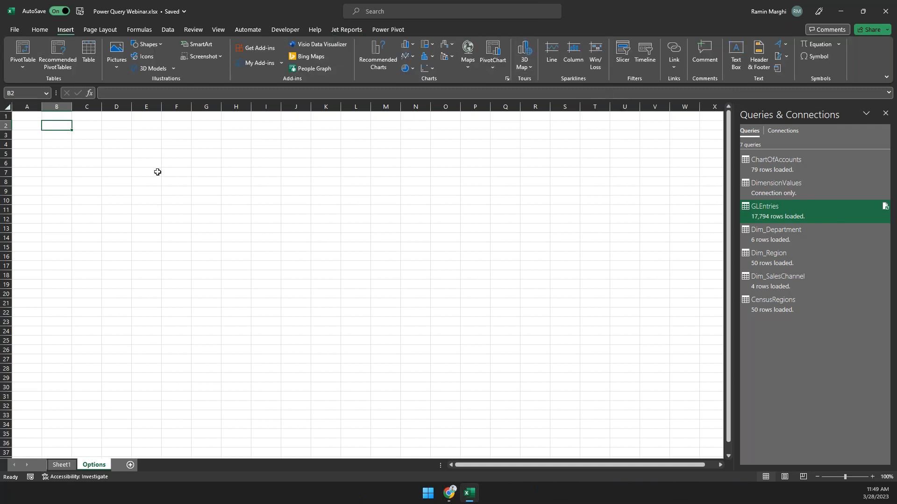
pyautogui.click(40, 30)
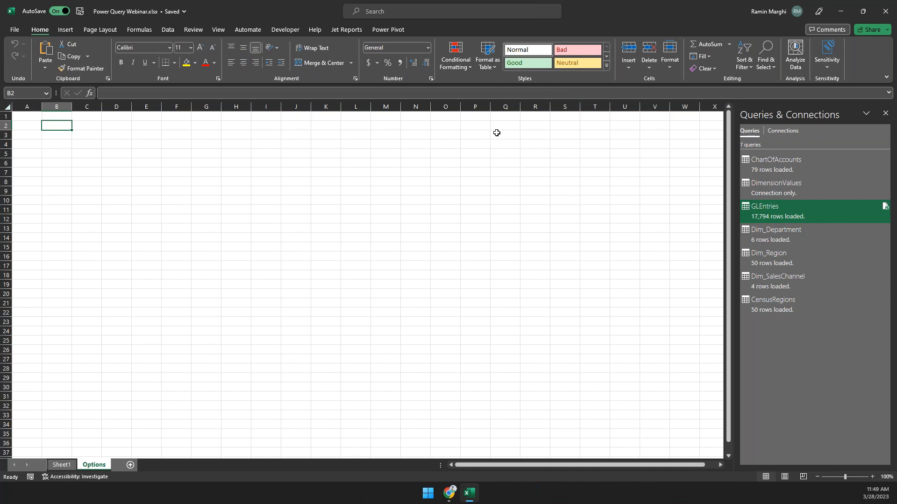
pyautogui.write('Option')
pyautogui.press('Tab')
pyautogui.write('Value')
# Step: Format B2:C3 as a blue banded table whose first row holds the headers
pyautogui.hotkey('shift', 'Tab')
pyautogui.hotkey('shift', 'Right')
pyautogui.hotkey('shift', 'Down')
pyautogui.click(486, 63)
pyautogui.click(583, 184)
pyautogui.click(427, 273)
pyautogui.click(436, 283)
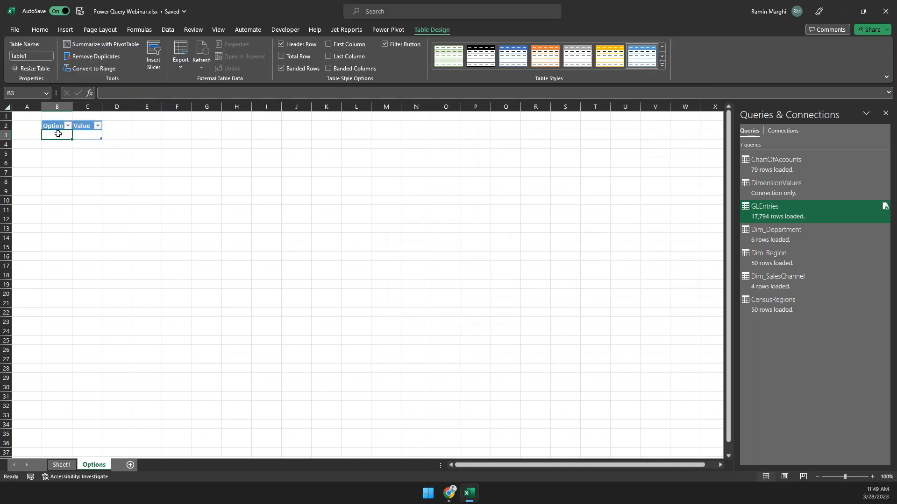
# Step: Add the entries Start Date and End Date in the table's Option column
pyautogui.write('Start Date')
pyautogui.press('Return')
pyautogui.write('Enbd')
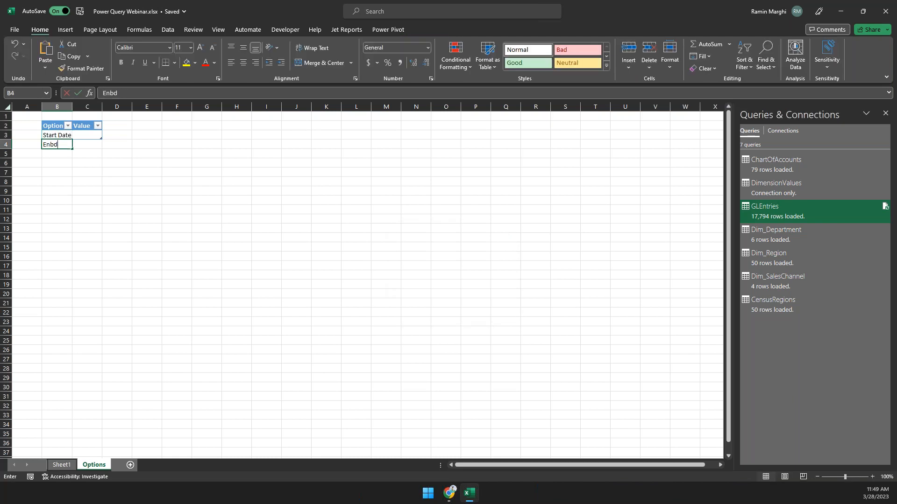
pyautogui.press('BackSpace')
pyautogui.press('BackSpace')
pyautogui.write('d Date')
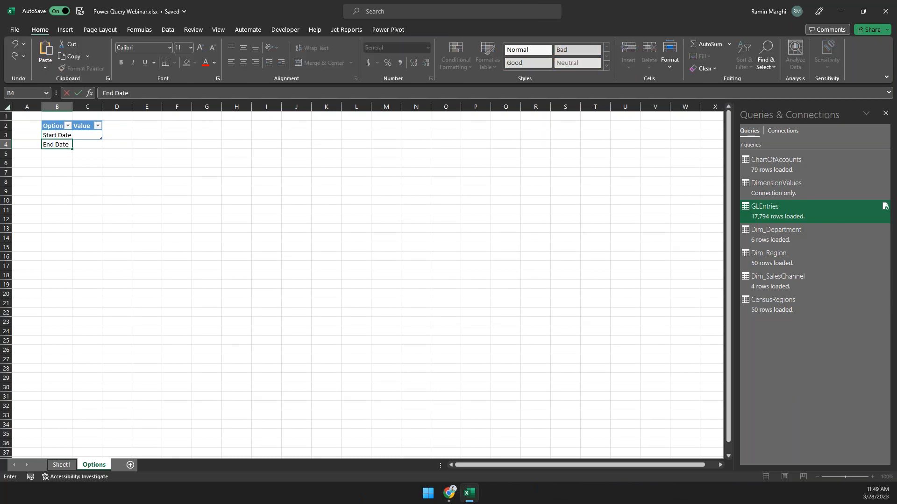
pyautogui.press('Tab')
pyautogui.press('Up')
# Step: Load the options table into the Power Query Editor as a query, then close the editor and discard the new query
pyautogui.click(58, 128)
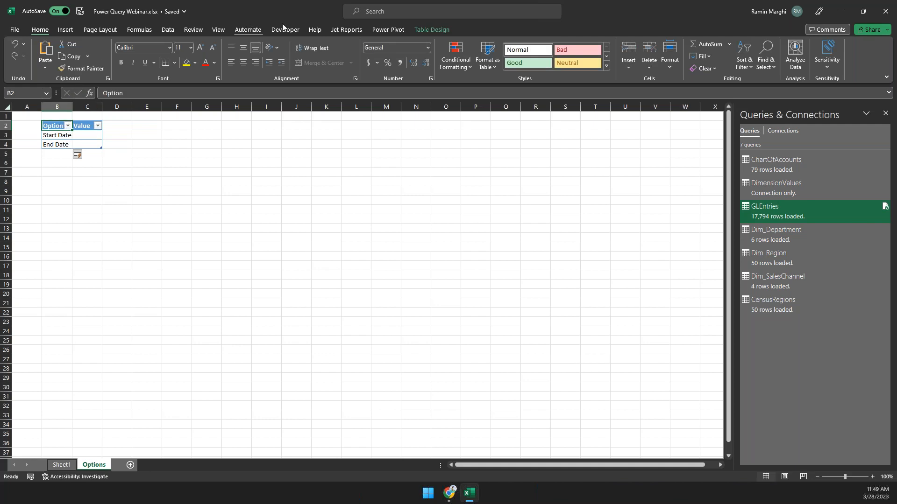
pyautogui.click(193, 30)
pyautogui.click(168, 30)
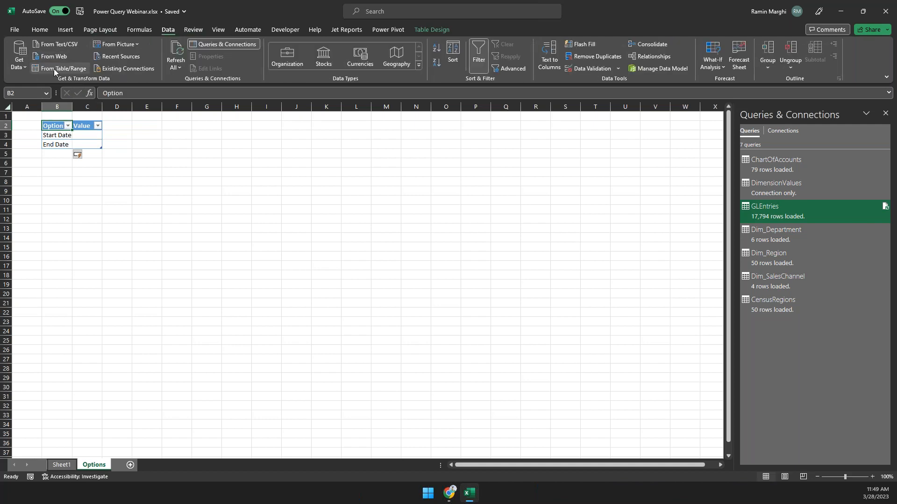
pyautogui.click(60, 69)
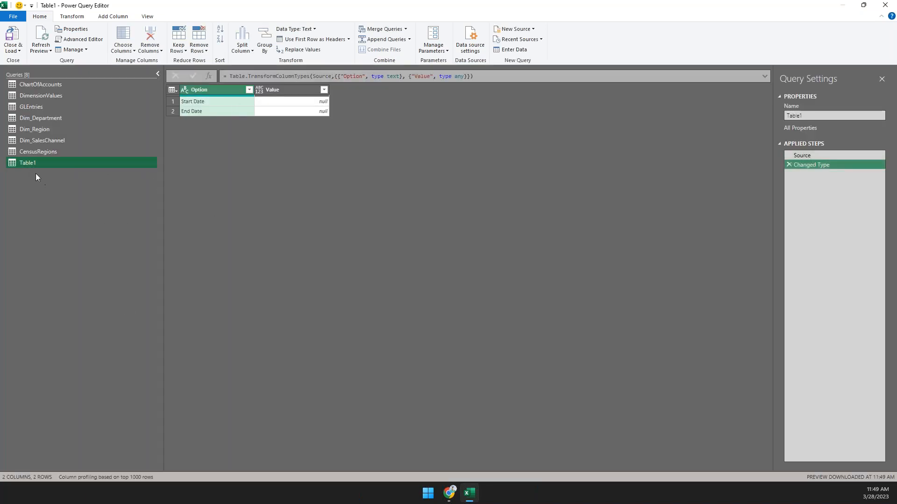
pyautogui.click(295, 101)
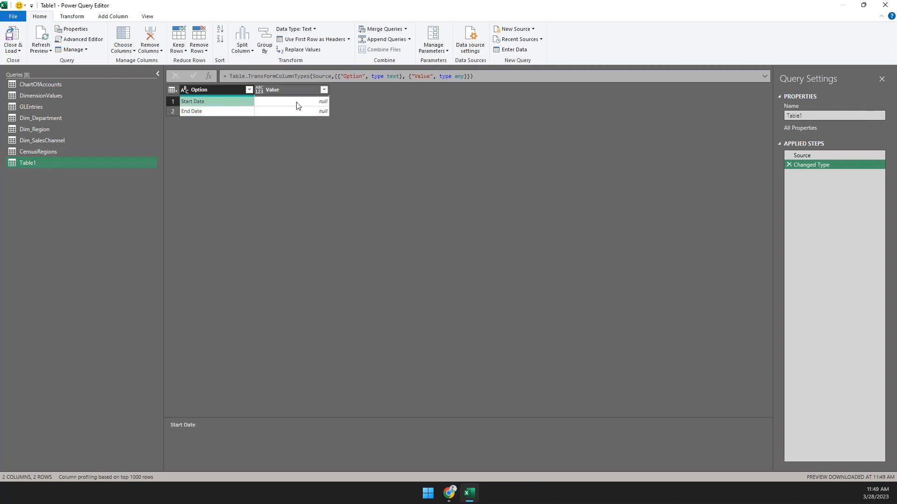
pyautogui.click(52, 84)
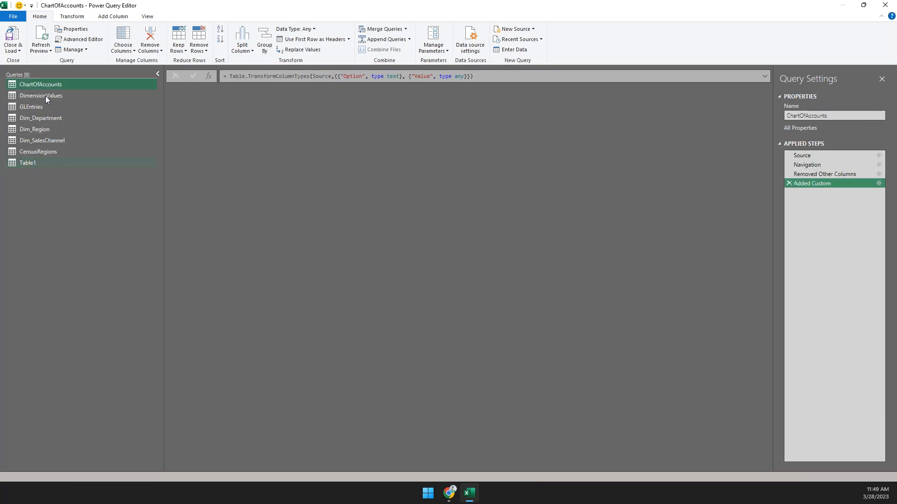
pyautogui.click(884, 5)
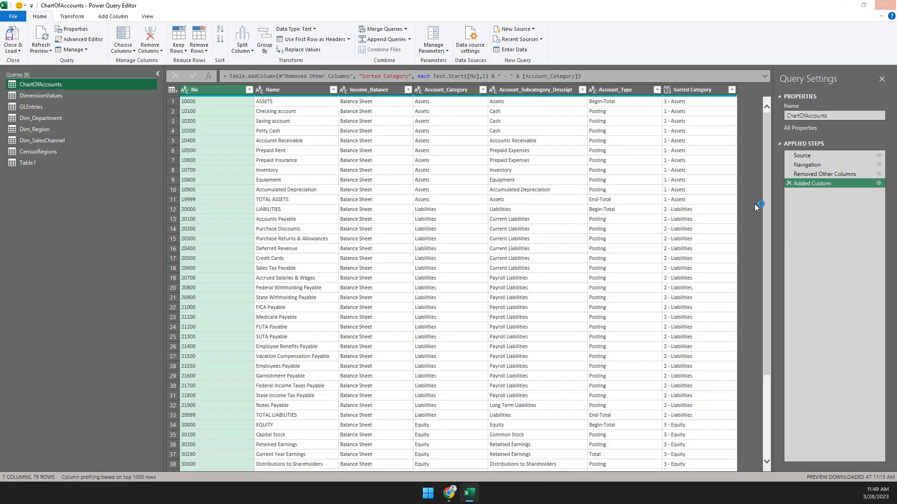
pyautogui.click(494, 260)
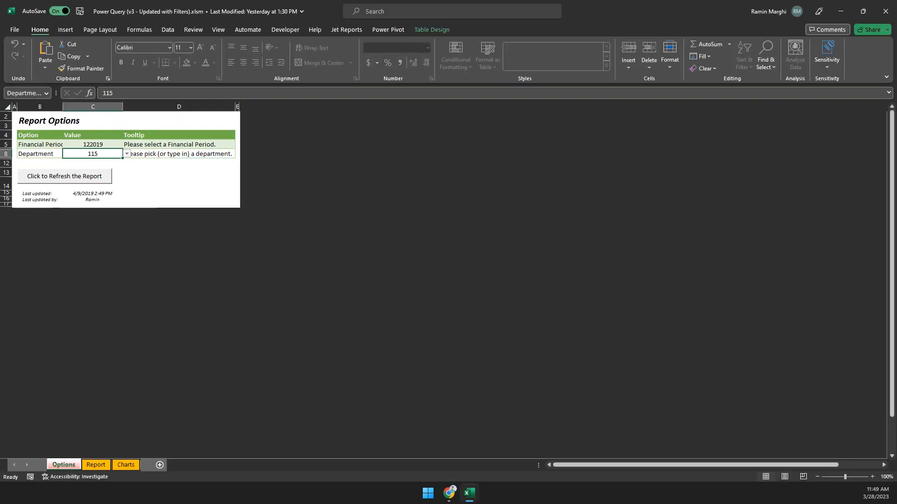
# Step: Examine the tooltip, value and selectable financial periods in the Report Options table of the example workbook
pyautogui.click(182, 150)
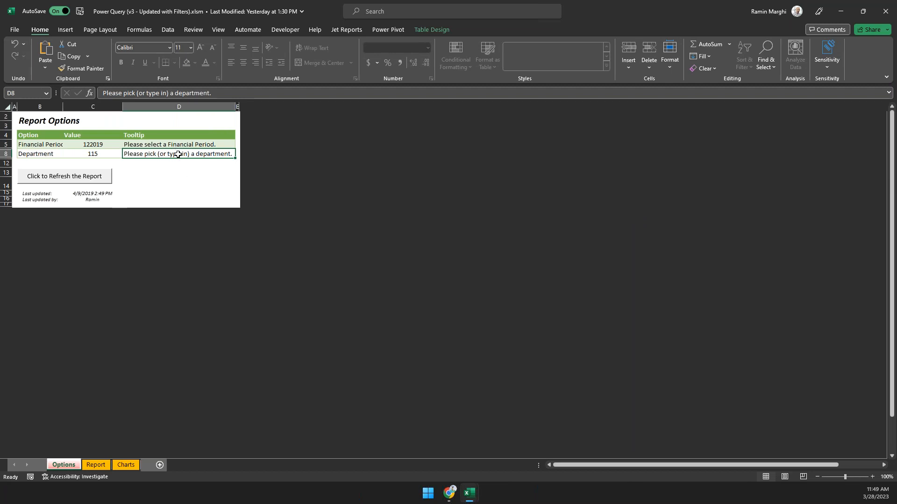
pyautogui.click(89, 144)
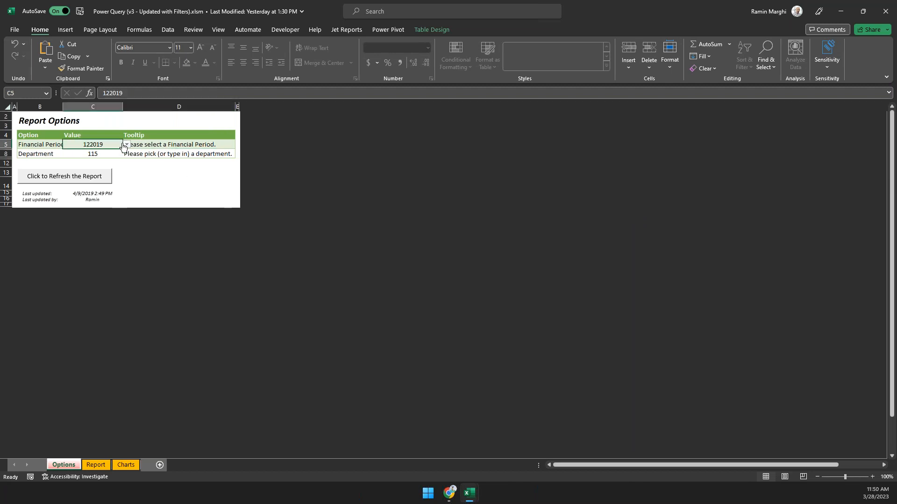
pyautogui.click(126, 145)
pyautogui.press('Escape')
# Step: Show the example workbook's queries, review ReportOptions, fnGetParameter and fnDateRange, and close the workbook
pyautogui.click(168, 31)
pyautogui.click(207, 44)
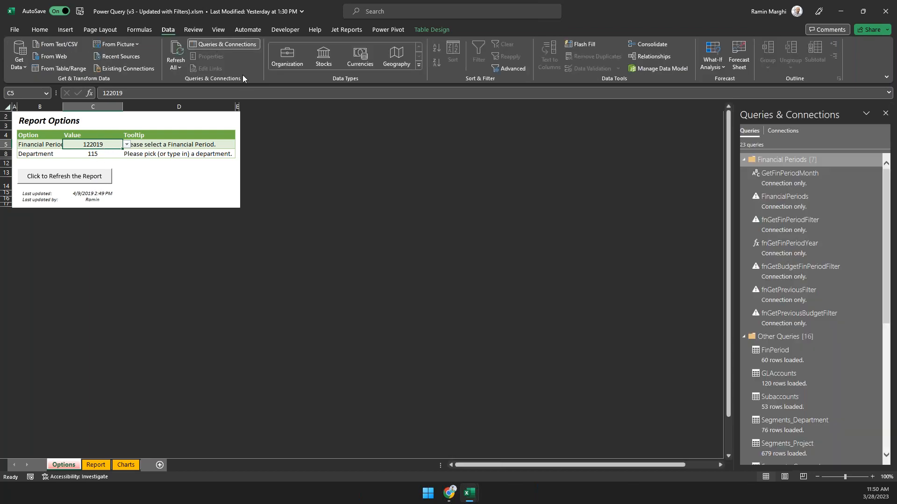
pyautogui.scroll(-5, 771, 327)
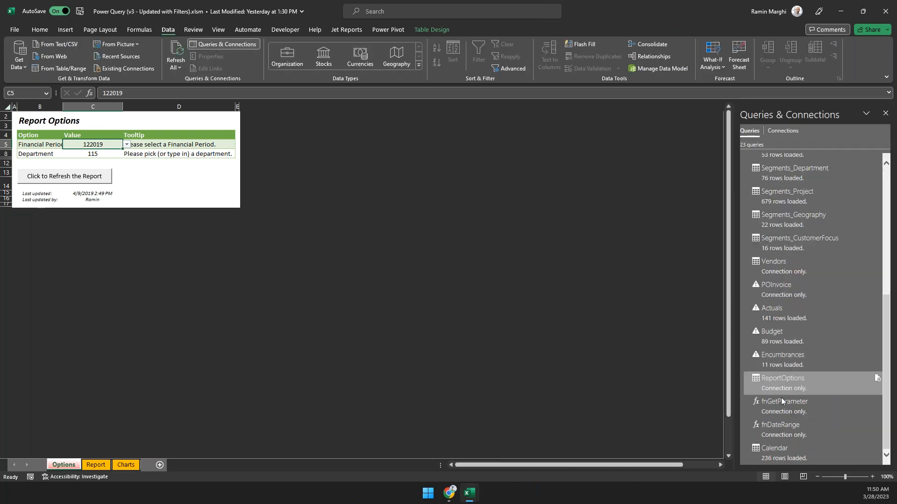
pyautogui.scroll(4, 788, 329)
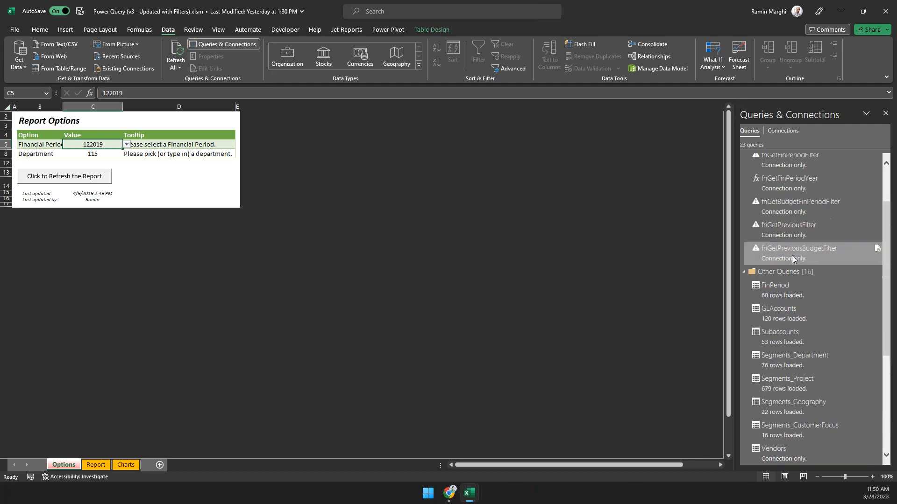
pyautogui.scroll(-4, 797, 326)
pyautogui.click(798, 388)
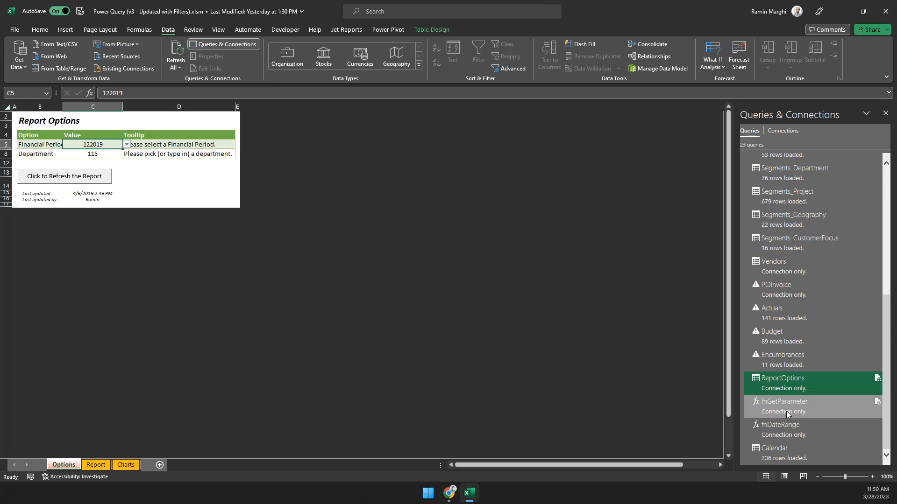
pyautogui.click(769, 405)
pyautogui.click(774, 390)
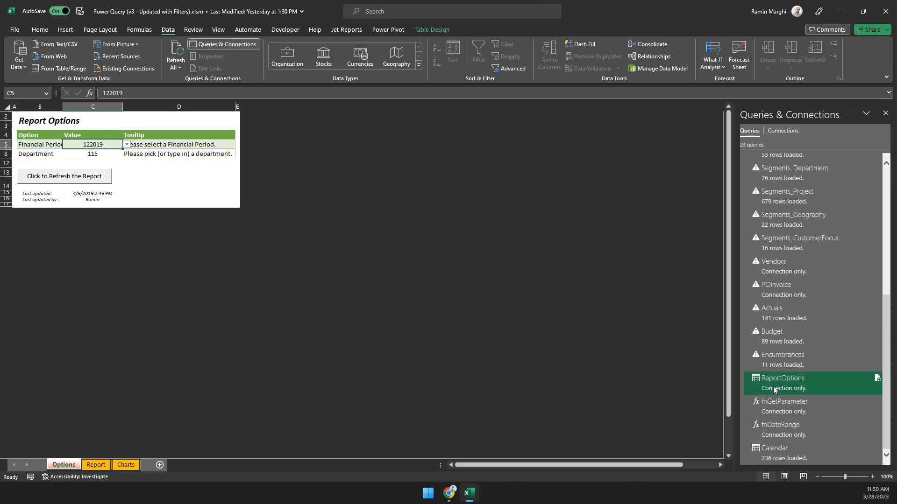
pyautogui.click(777, 433)
pyautogui.scroll(5, 789, 257)
pyautogui.click(885, 11)
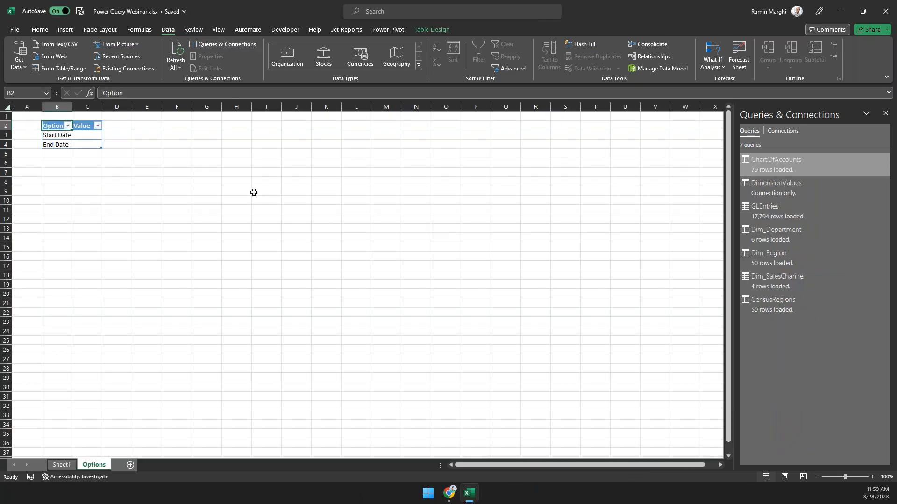
# Step: Open the GLEntries query in the Power Query Editor, review all its columns across the table, and close the editor
pyautogui.click(235, 165)
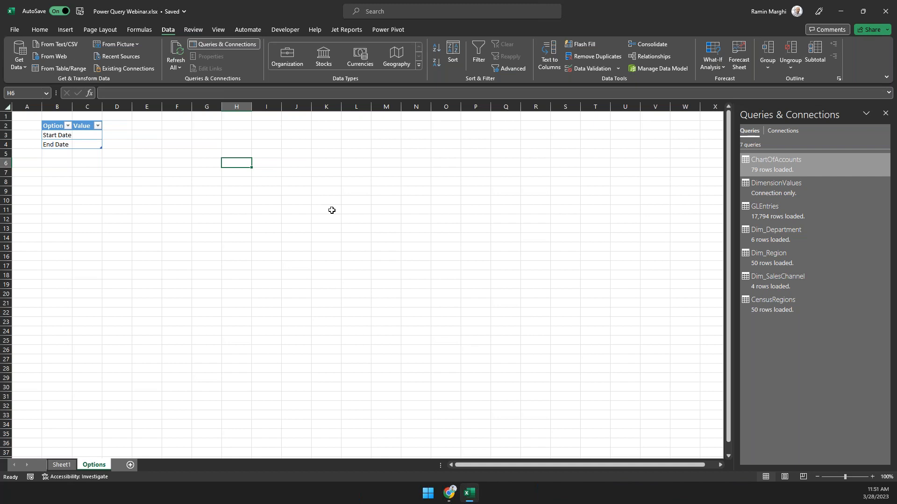
pyautogui.rightClick(778, 168)
pyautogui.click(768, 214)
pyautogui.rightClick(768, 214)
pyautogui.click(811, 237)
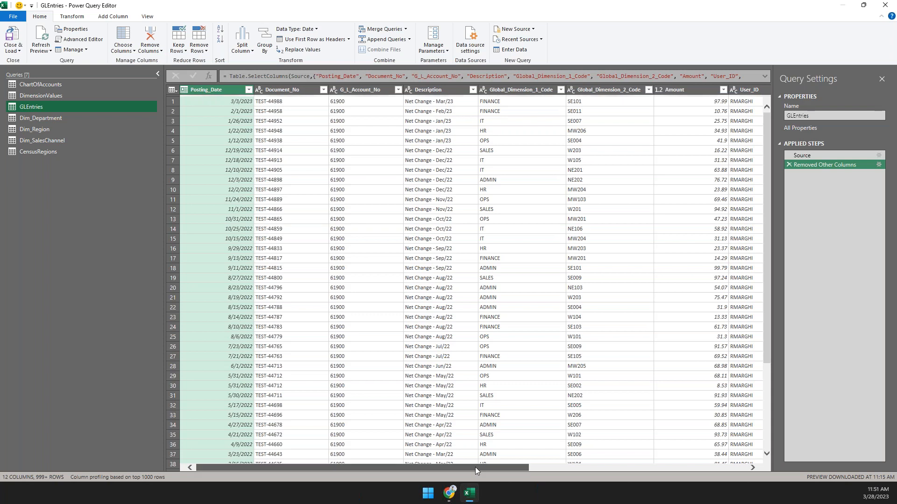
pyautogui.moveTo(476, 468); pyautogui.dragTo(705, 472)
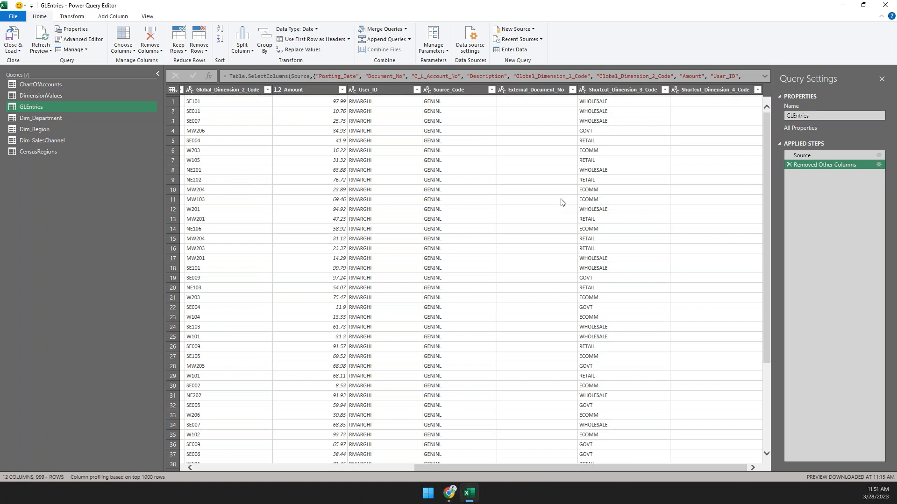
pyautogui.moveTo(544, 467); pyautogui.dragTo(262, 458)
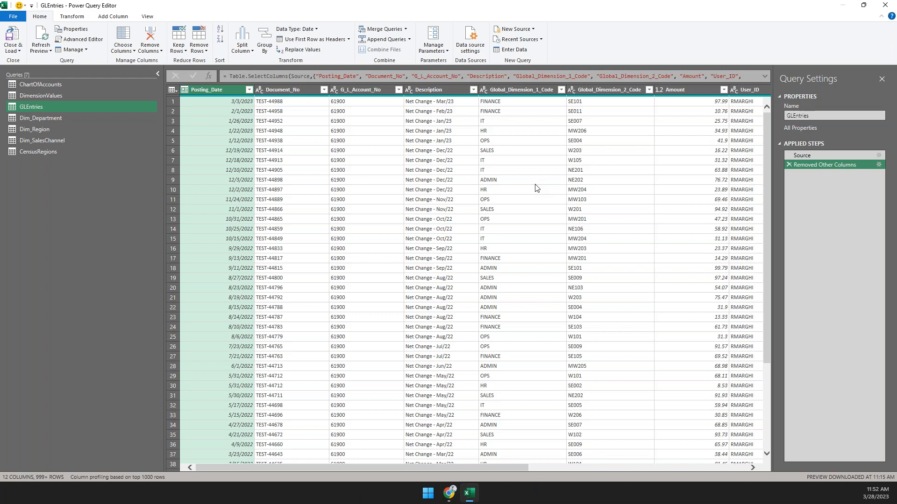
pyautogui.click(886, 5)
pyautogui.click(403, 223)
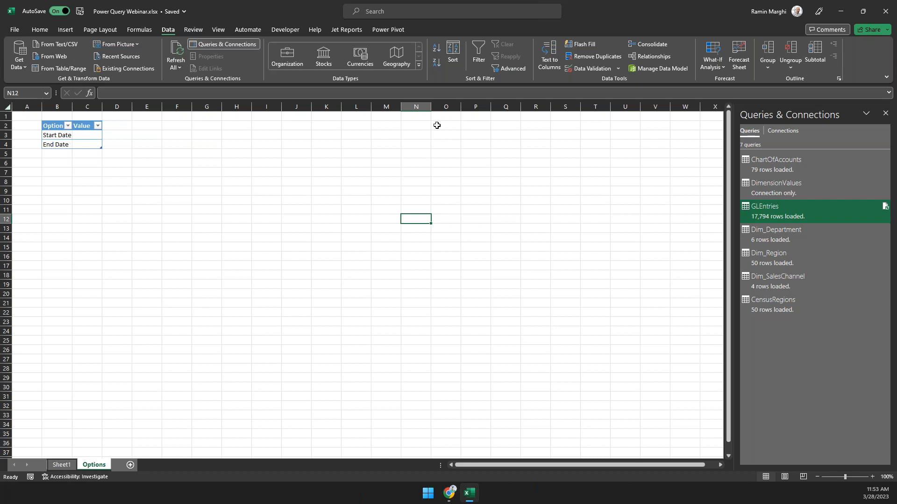
# Step: Start a new data connection from an OData feed
pyautogui.click(19, 73)
pyautogui.moveTo(65, 196)
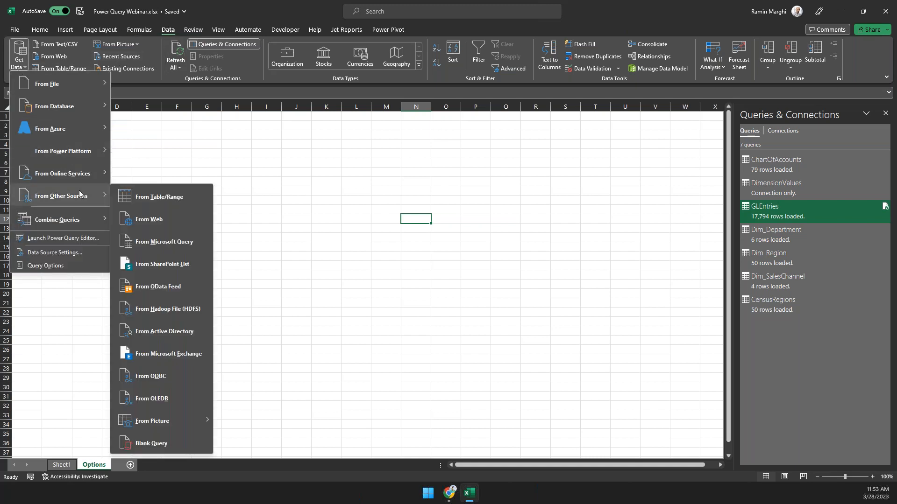
pyautogui.click(167, 286)
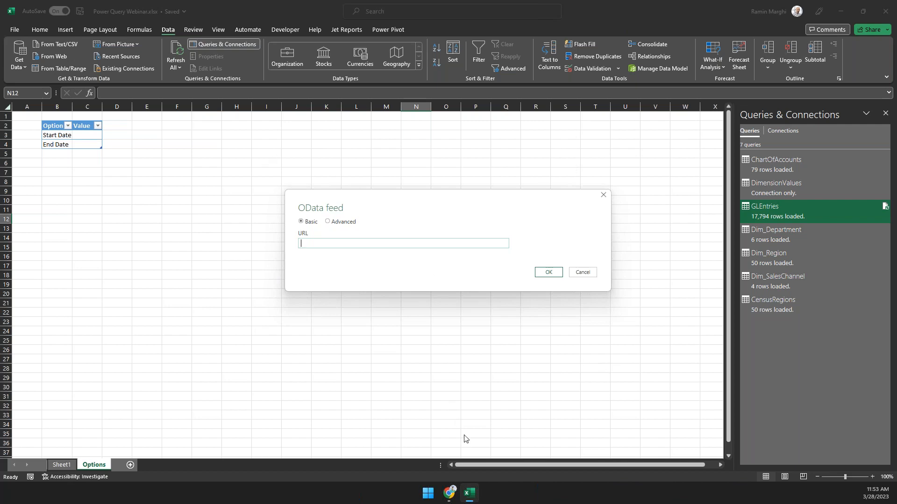
# Step: Switch to Business Central in the browser, search for user, and open the Users list
pyautogui.moveTo(450, 492)
pyautogui.click(386, 436)
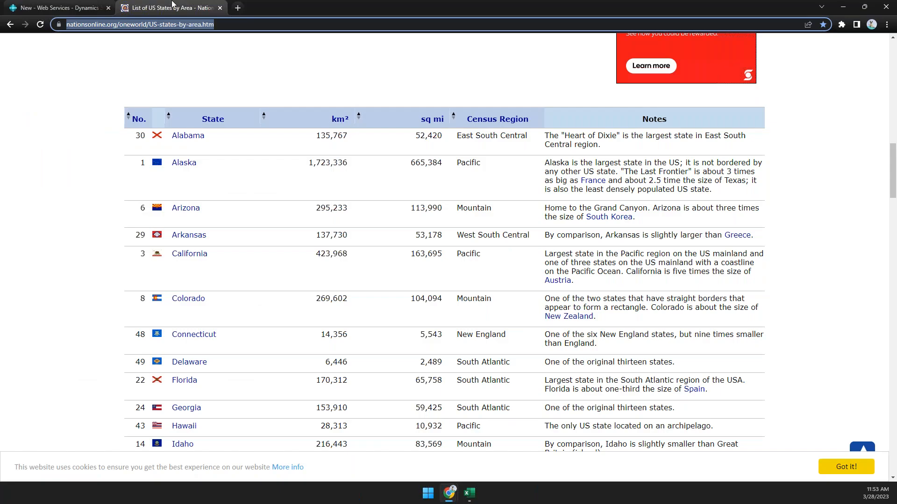
pyautogui.hotkey('ctrl', 'Tab')
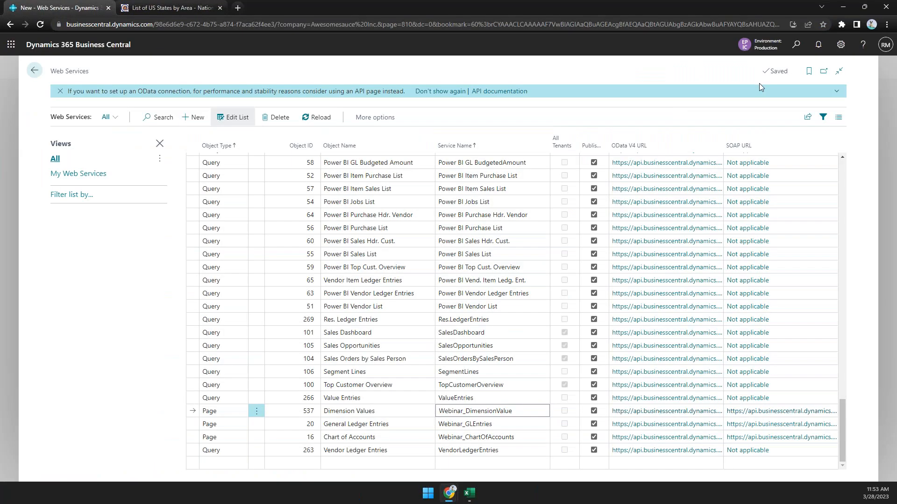
pyautogui.click(789, 44)
pyautogui.write('user')
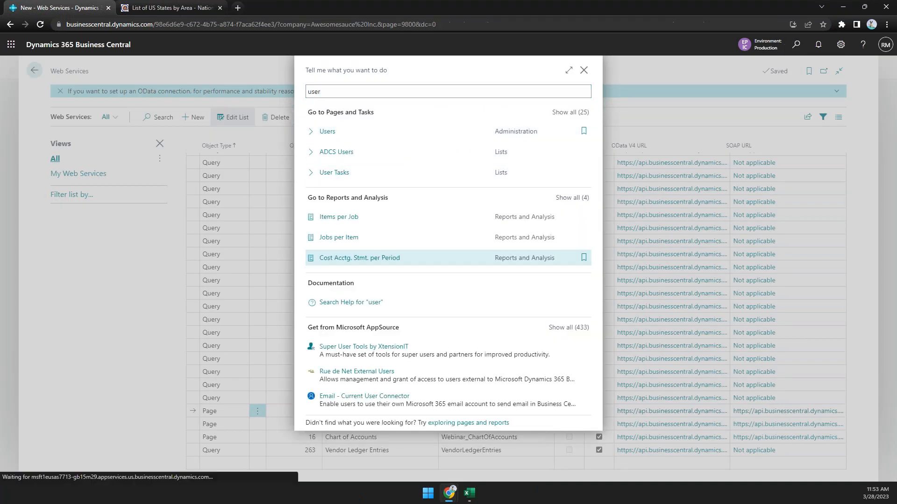
pyautogui.press('Return')
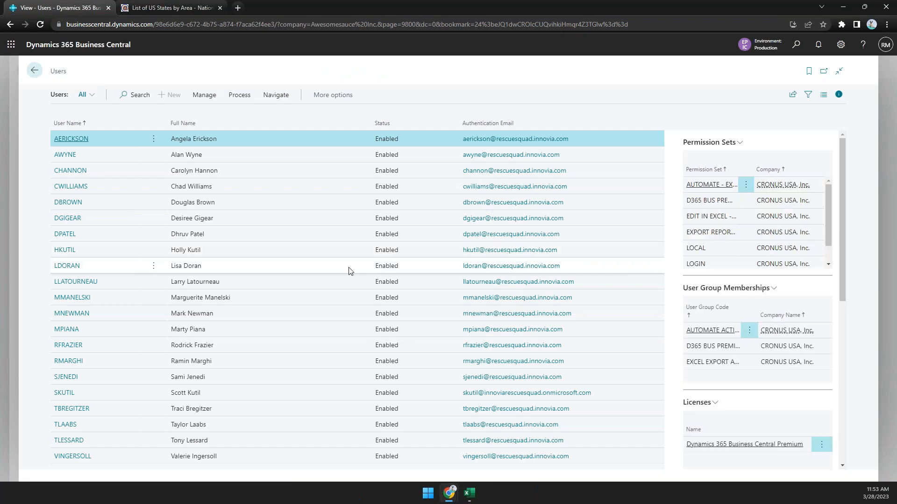
# Step: Switch back to the workbook in Excel and cancel the OData feed connection
pyautogui.click(469, 493)
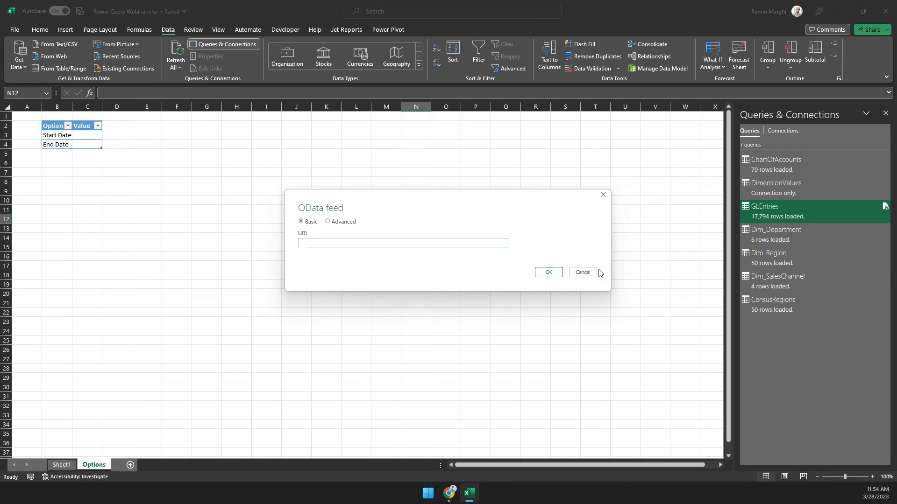
pyautogui.moveTo(449, 492)
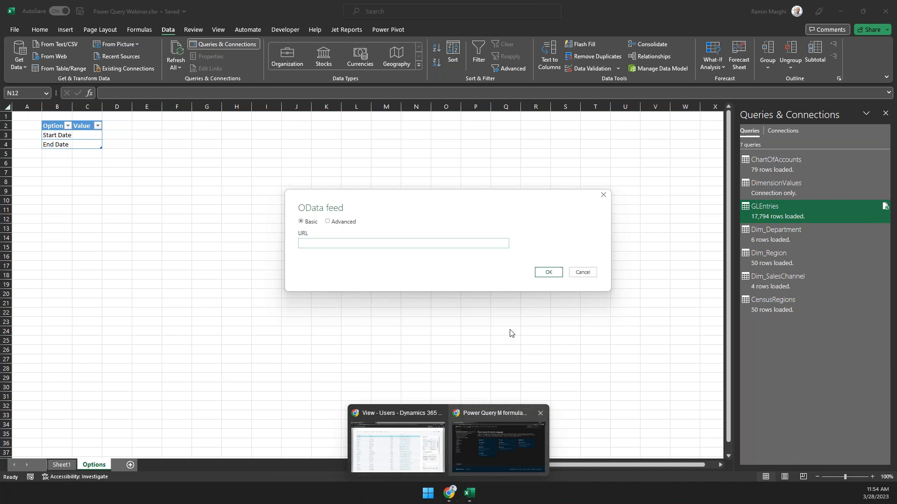
pyautogui.click(405, 416)
pyautogui.click(471, 493)
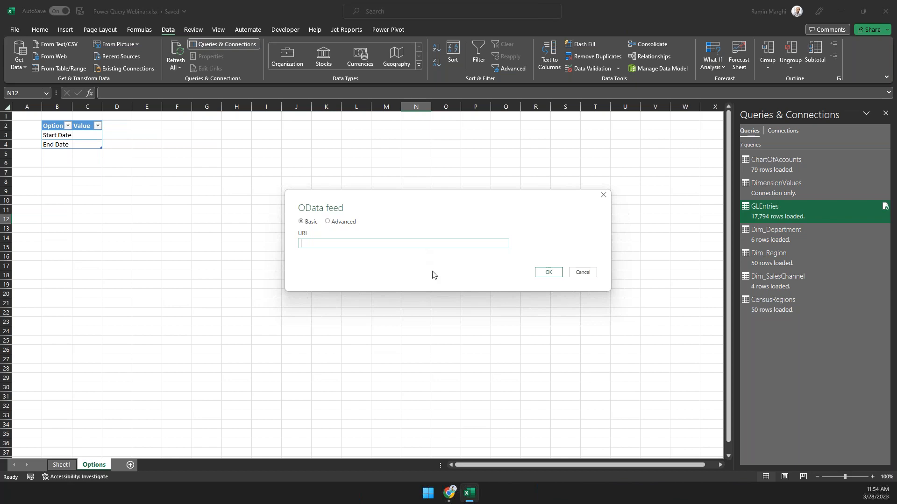
pyautogui.write('http://services.odata.org/Northwind/Northwind.svc')
pyautogui.click(583, 273)
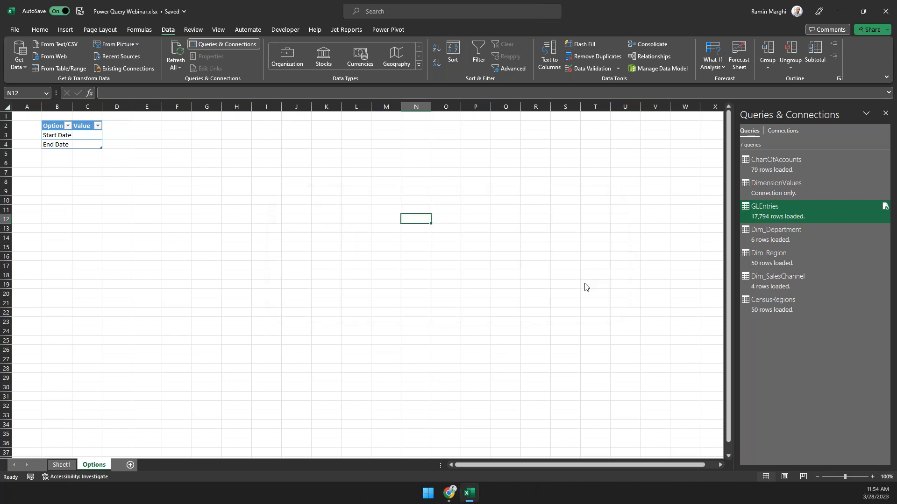